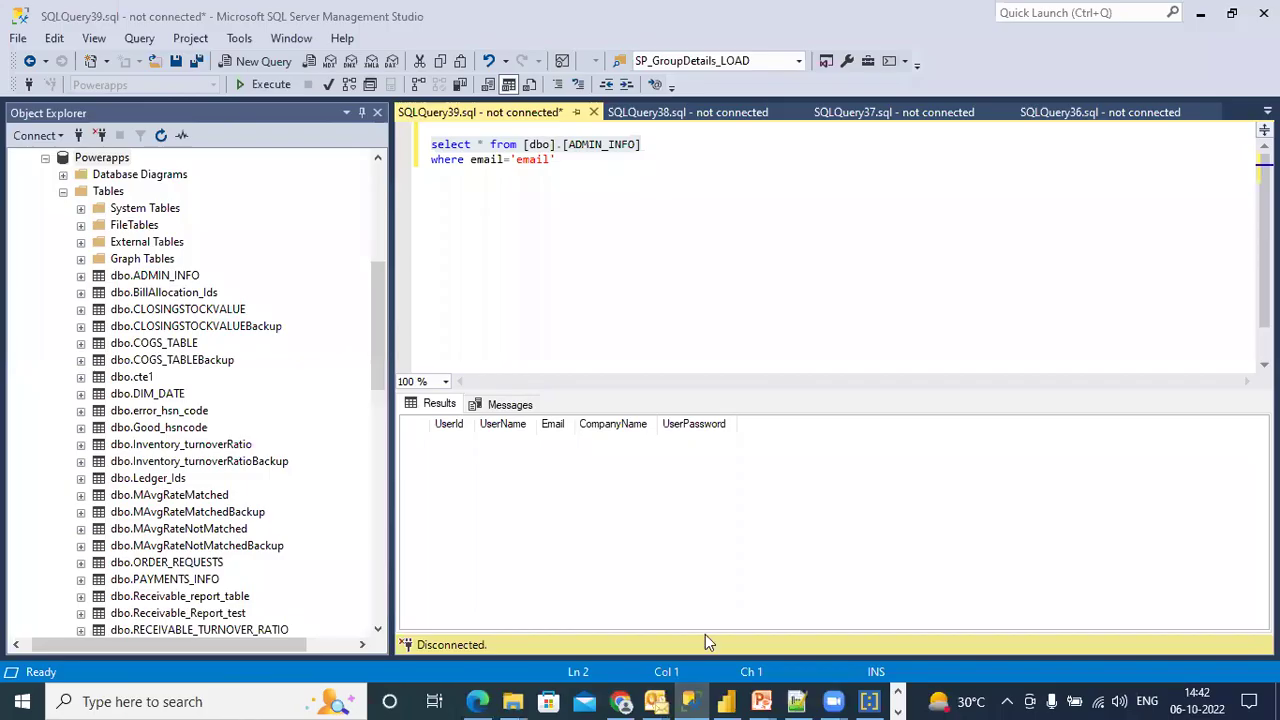
Switch to the Book1 workbook in Excel.
left_click(726, 701)
key("Escape")
left_click(899, 708)
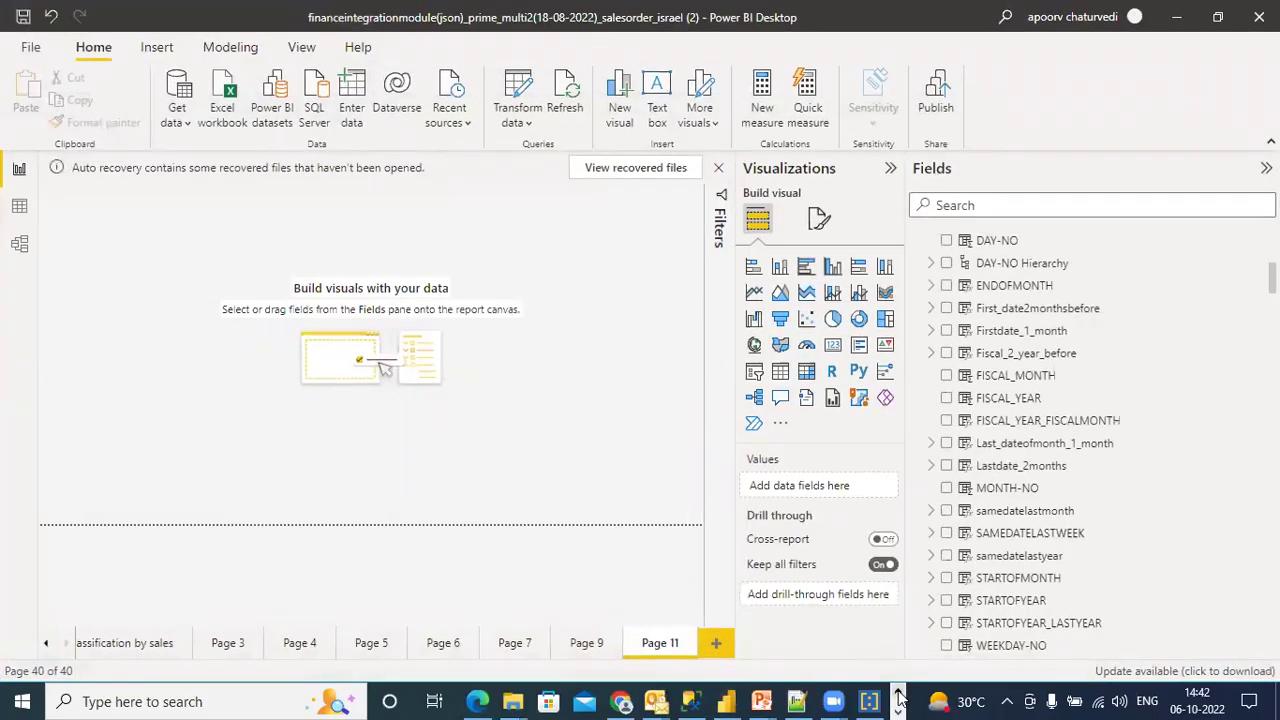
mouse_move(718, 700)
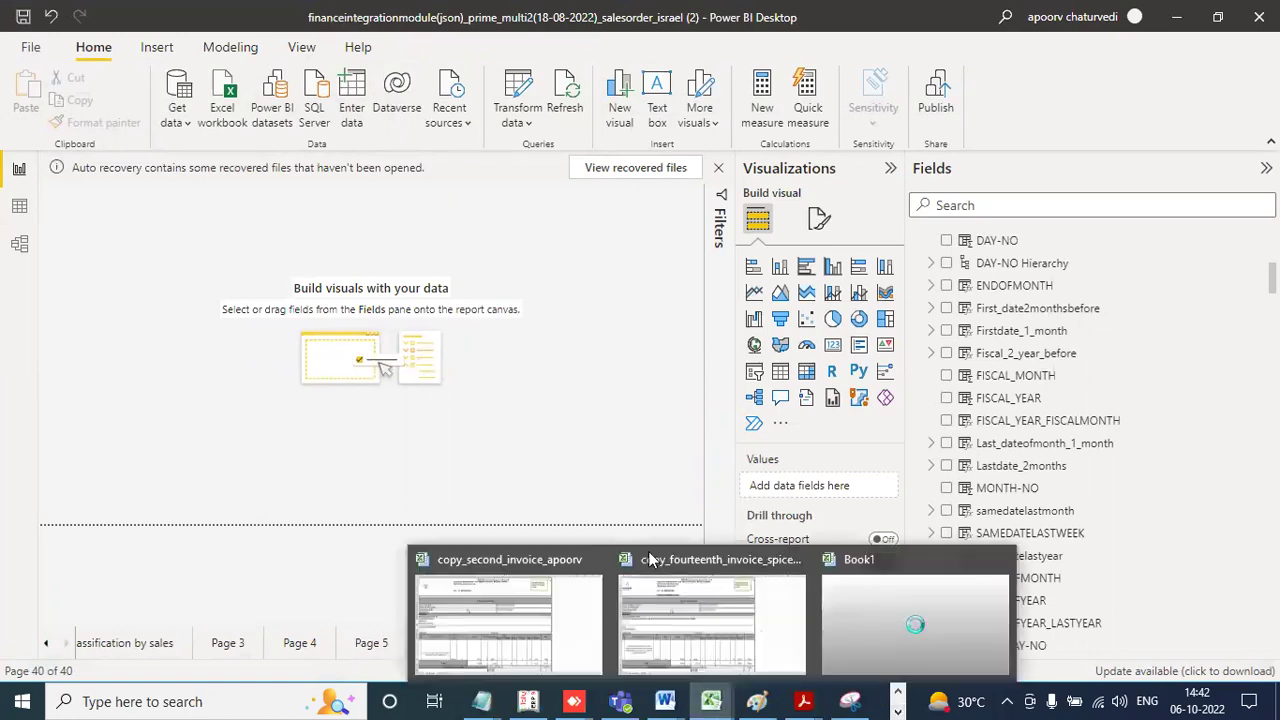
left_click(908, 628)
Examine the 2019-2020 table's monthly rows and its value columns from Sales to Indirect Income.
left_click_drag(50, 117, 508, 340)
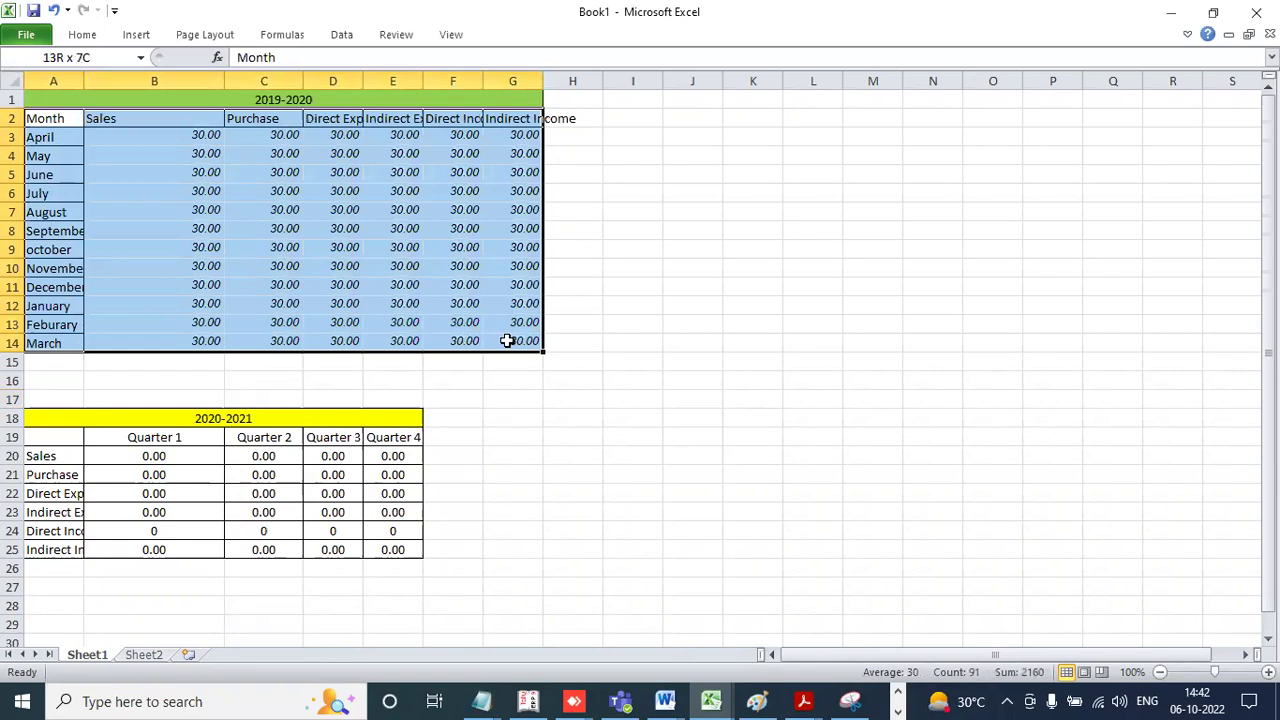
left_click(61, 105)
left_click_drag(61, 107, 538, 341)
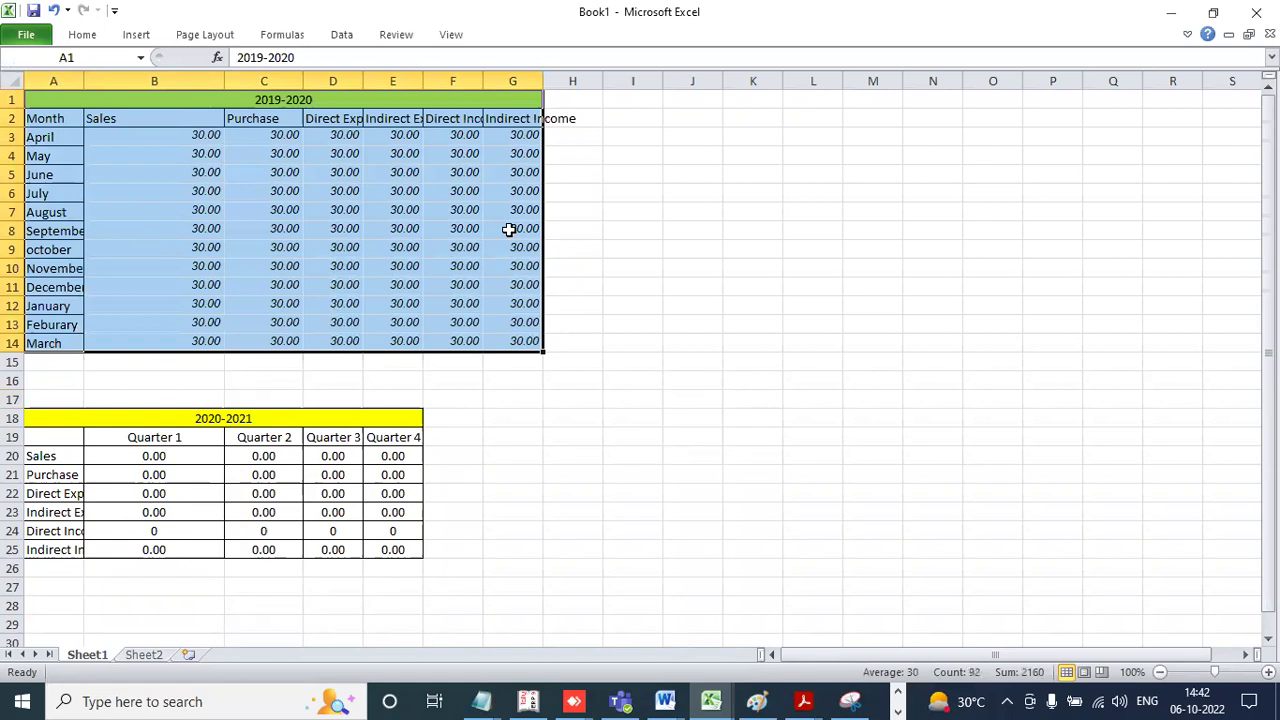
key("ctrl+1")
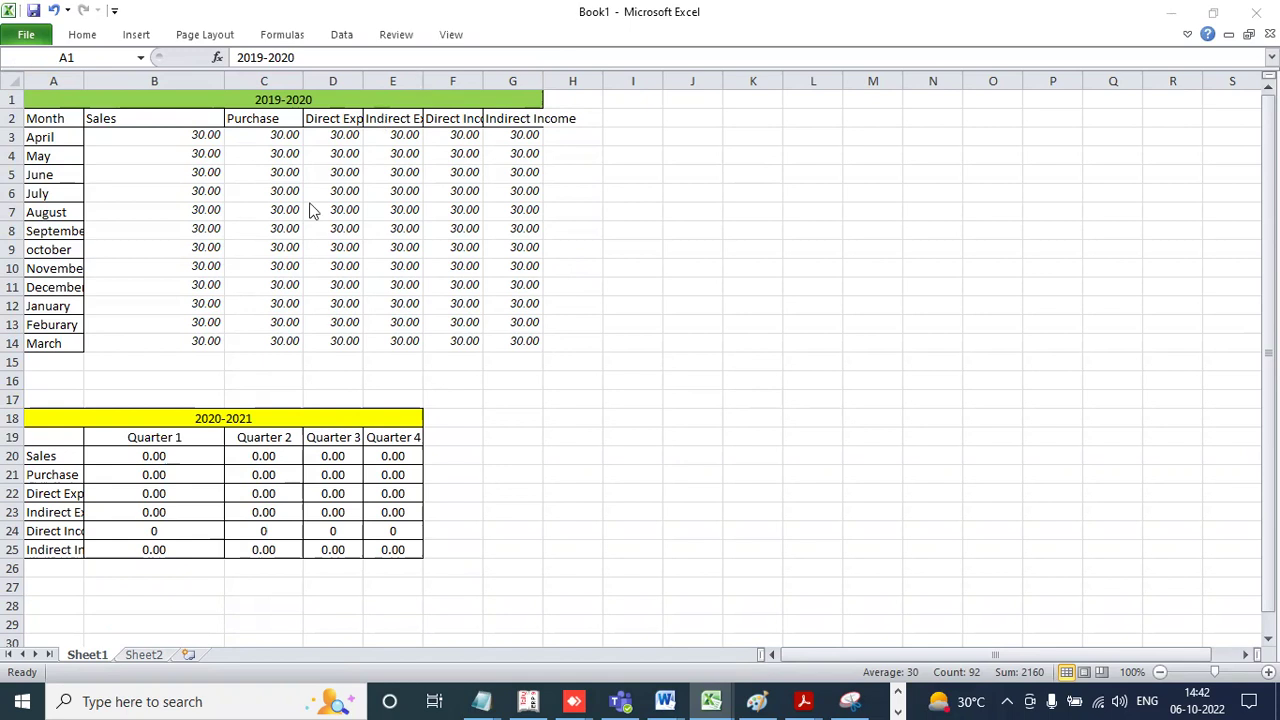
key("ctrl+a")
left_click_drag(55, 97, 103, 343)
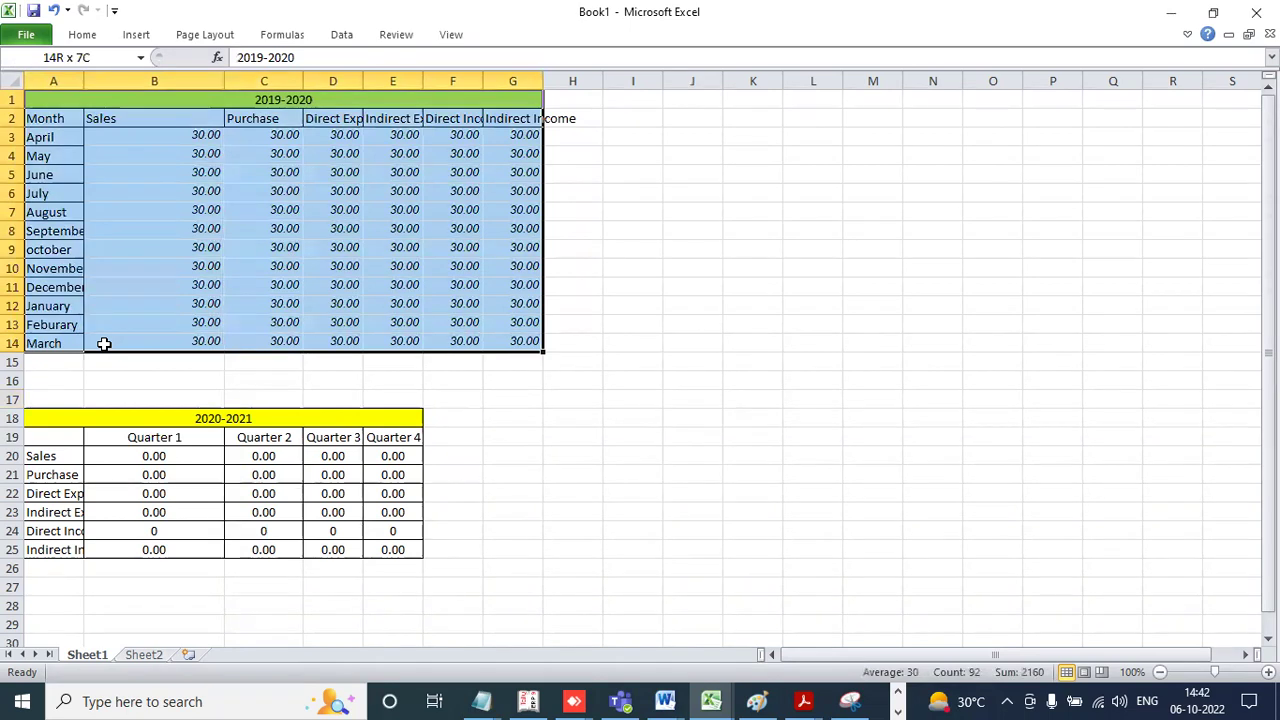
left_click_drag(194, 136, 509, 338)
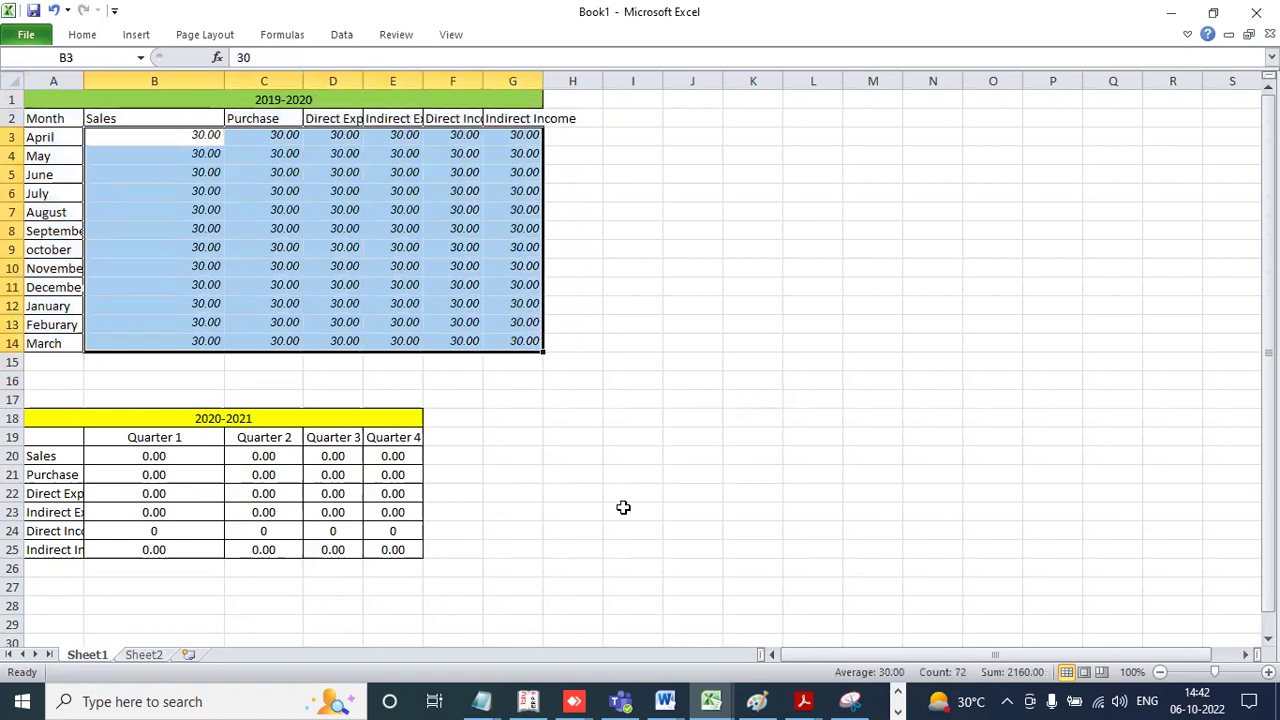
Switch to Power BI Desktop and place an empty matrix visual on the Page 11 canvas.
left_click(897, 700)
left_click(896, 694)
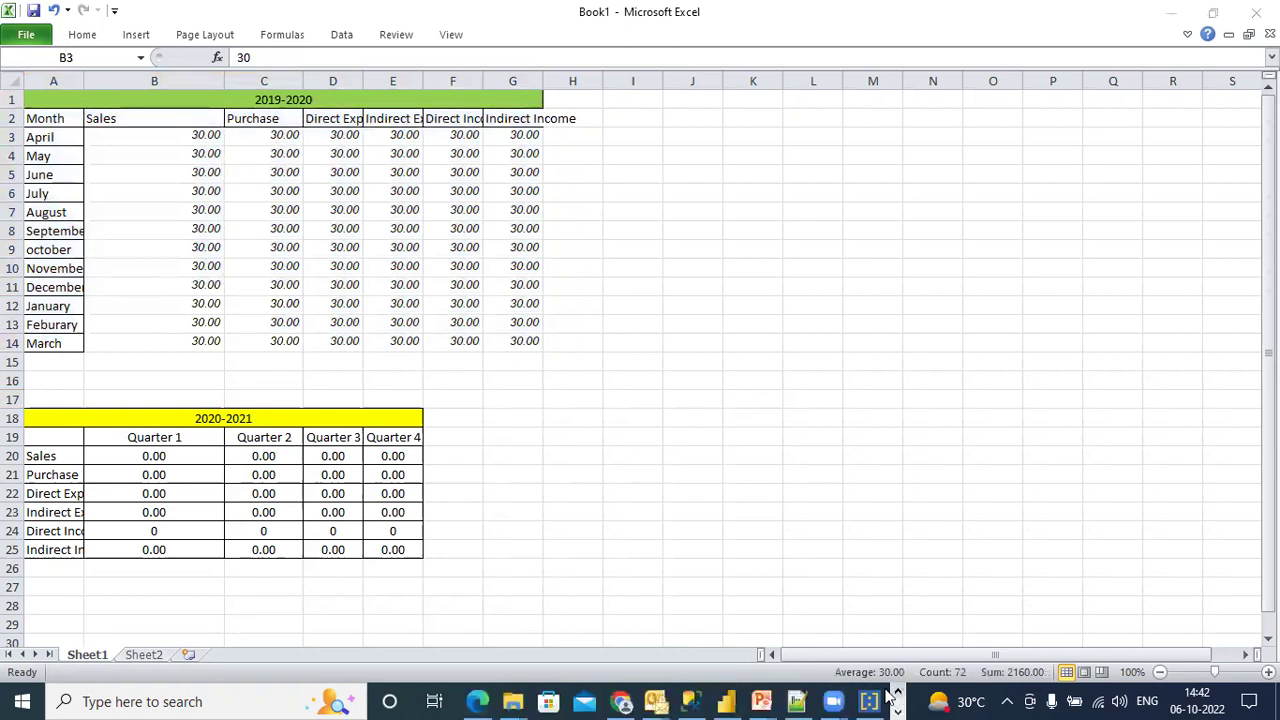
left_click(726, 701)
left_click(806, 371)
left_click_drag(113, 289, 287, 407)
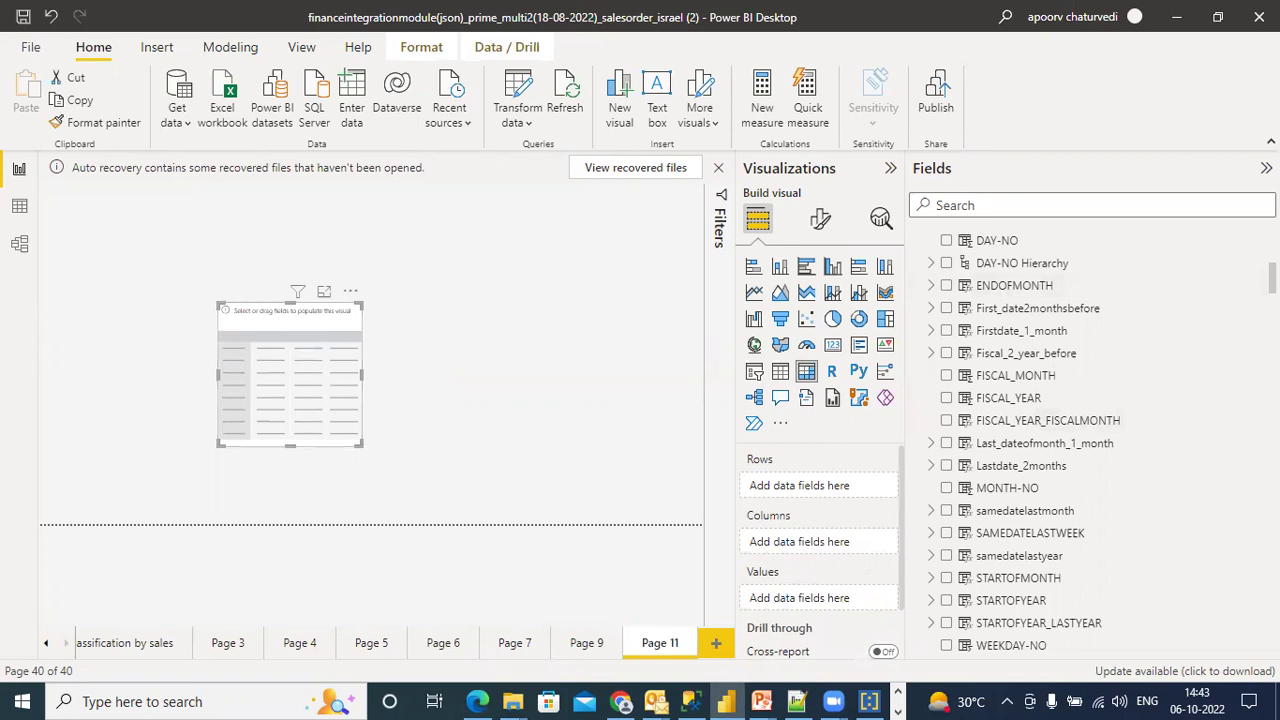
Use FISCAL_YEAR as the matrix's column field and enlarge the visual on the canvas.
scroll(1090, 440, "down", 4)
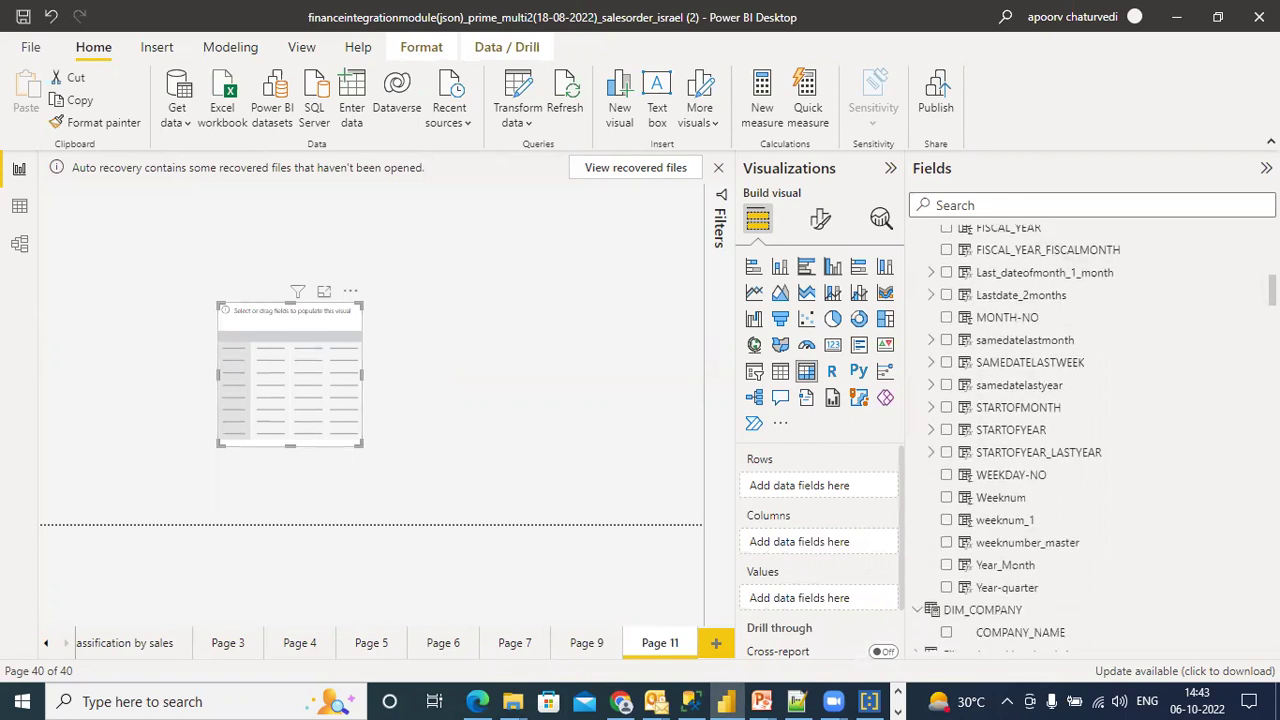
scroll(1140, 320, "up", 3)
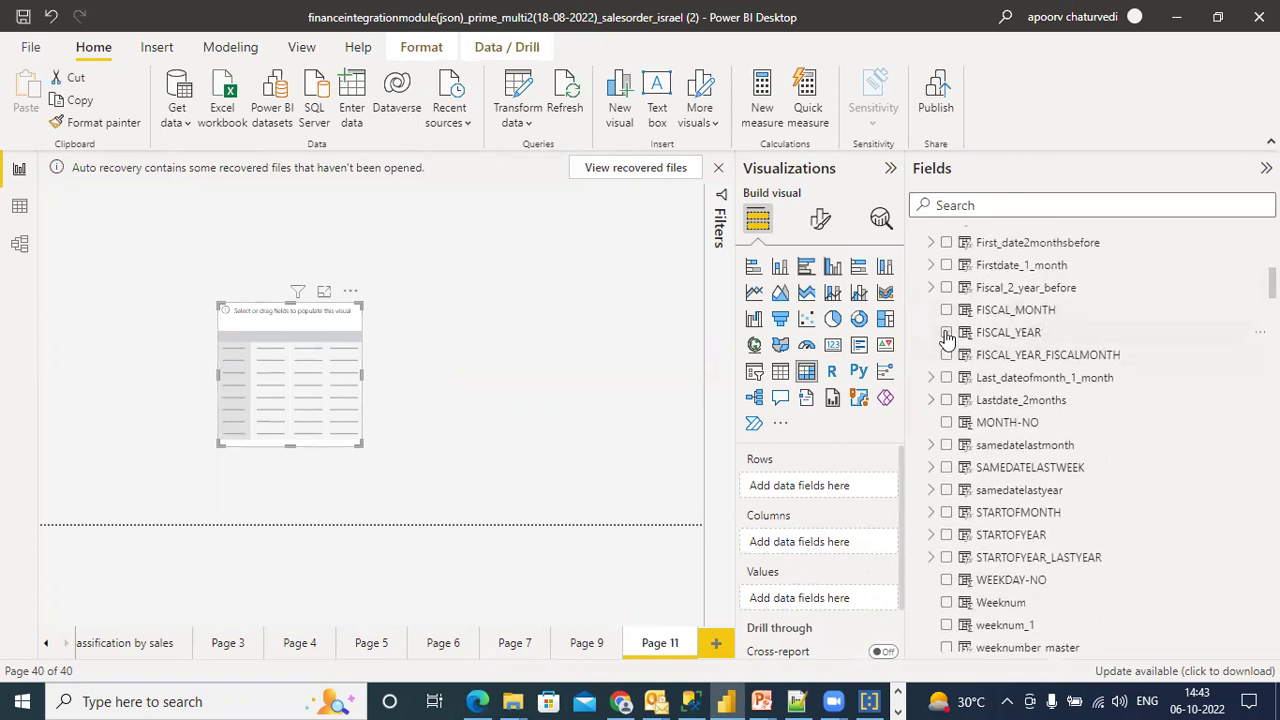
left_click(946, 334)
left_click_drag(795, 605, 798, 565)
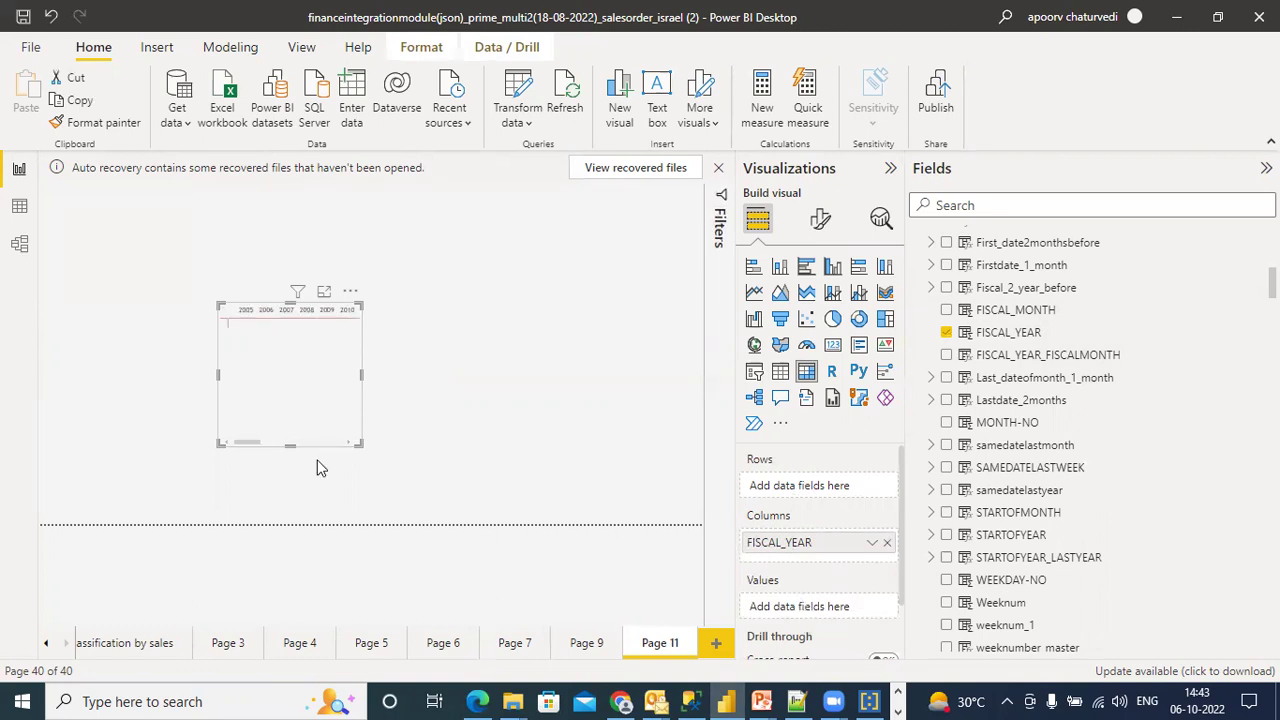
left_click_drag(491, 494, 490, 486)
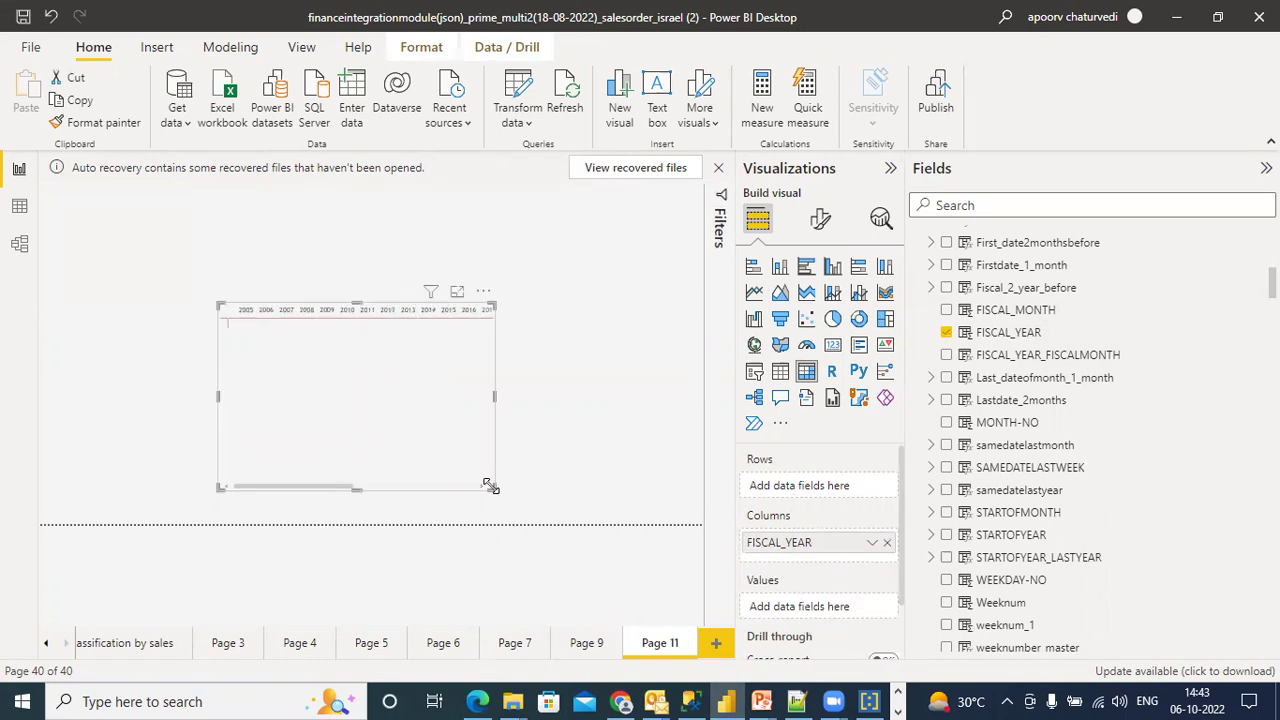
Add FISCAL_YEAR_FISCALMONTH as the matrix's row field and show the visual in focus mode.
scroll(1080, 440, "down", 3)
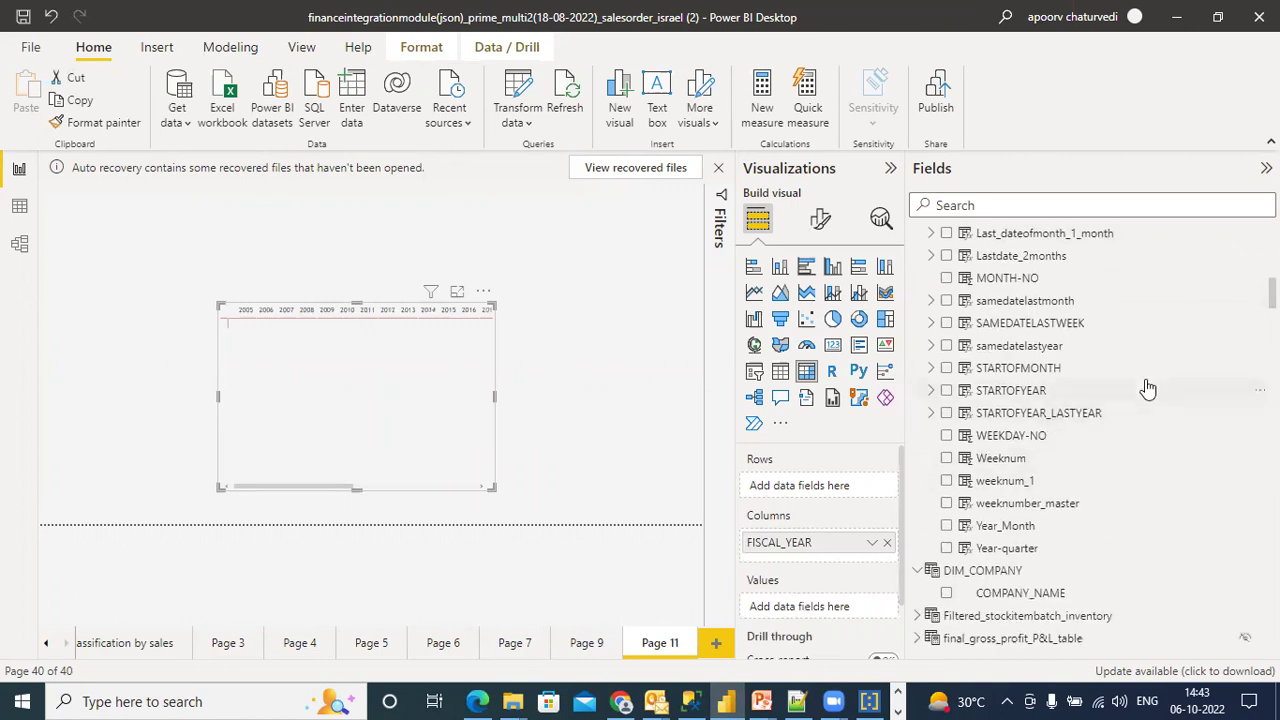
scroll(1020, 440, "up", 6)
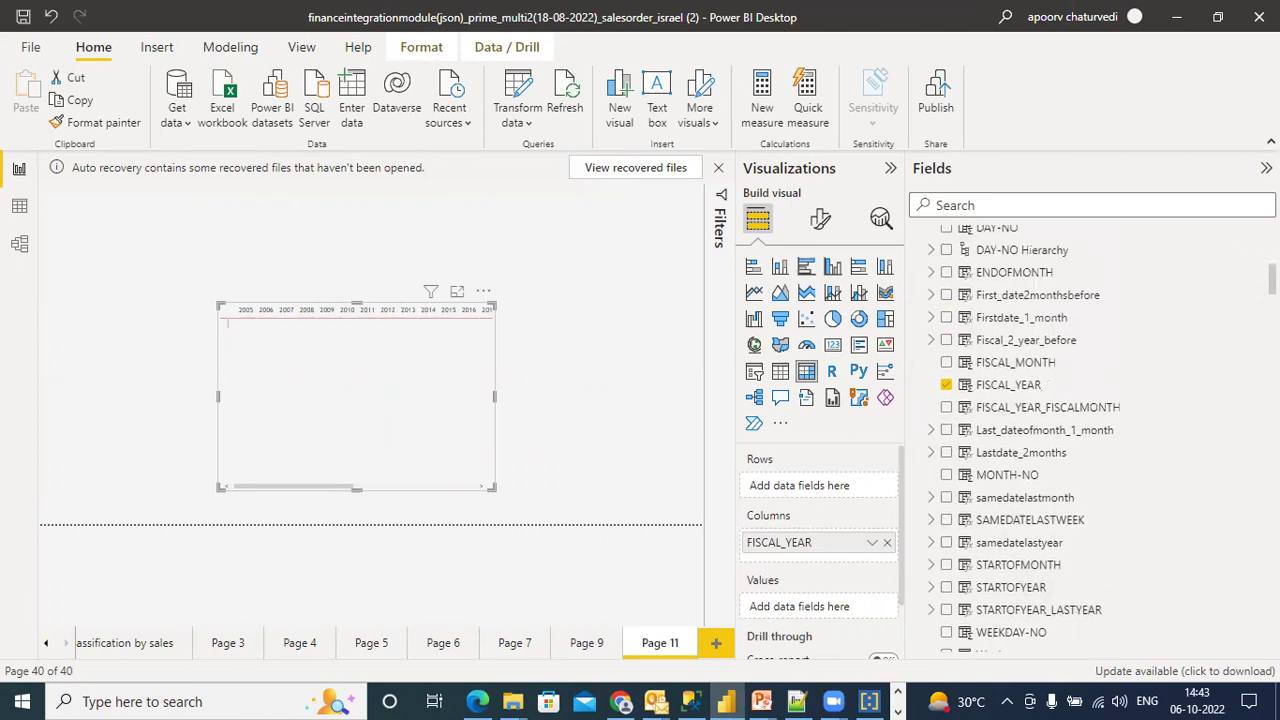
scroll(1020, 440, "up", 1)
scroll(1020, 440, "down", 5)
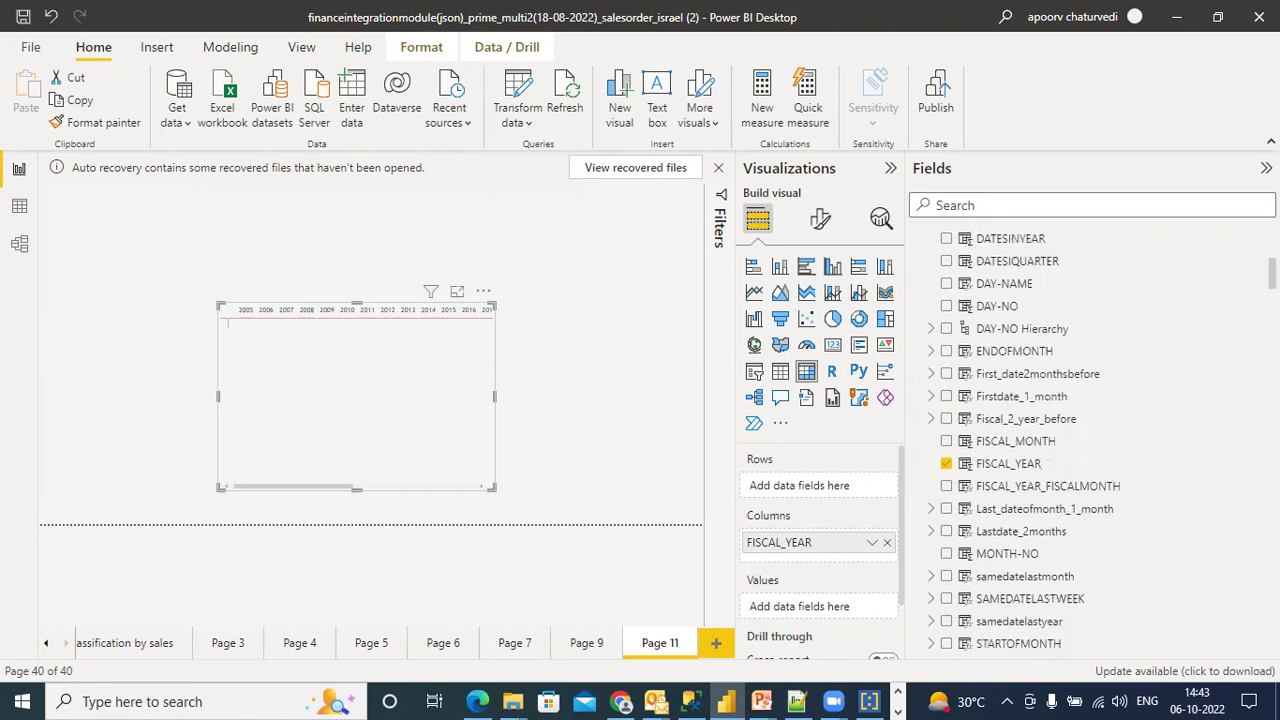
scroll(1205, 305, "up", 1)
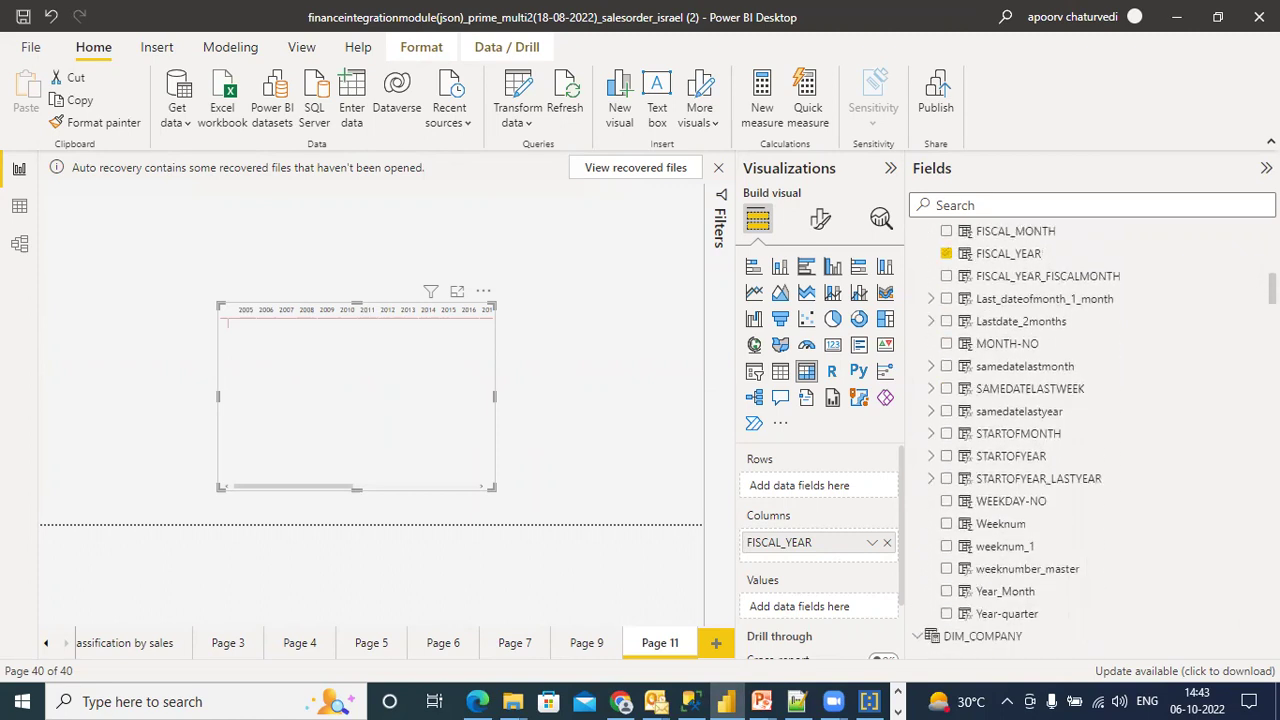
left_click(946, 303)
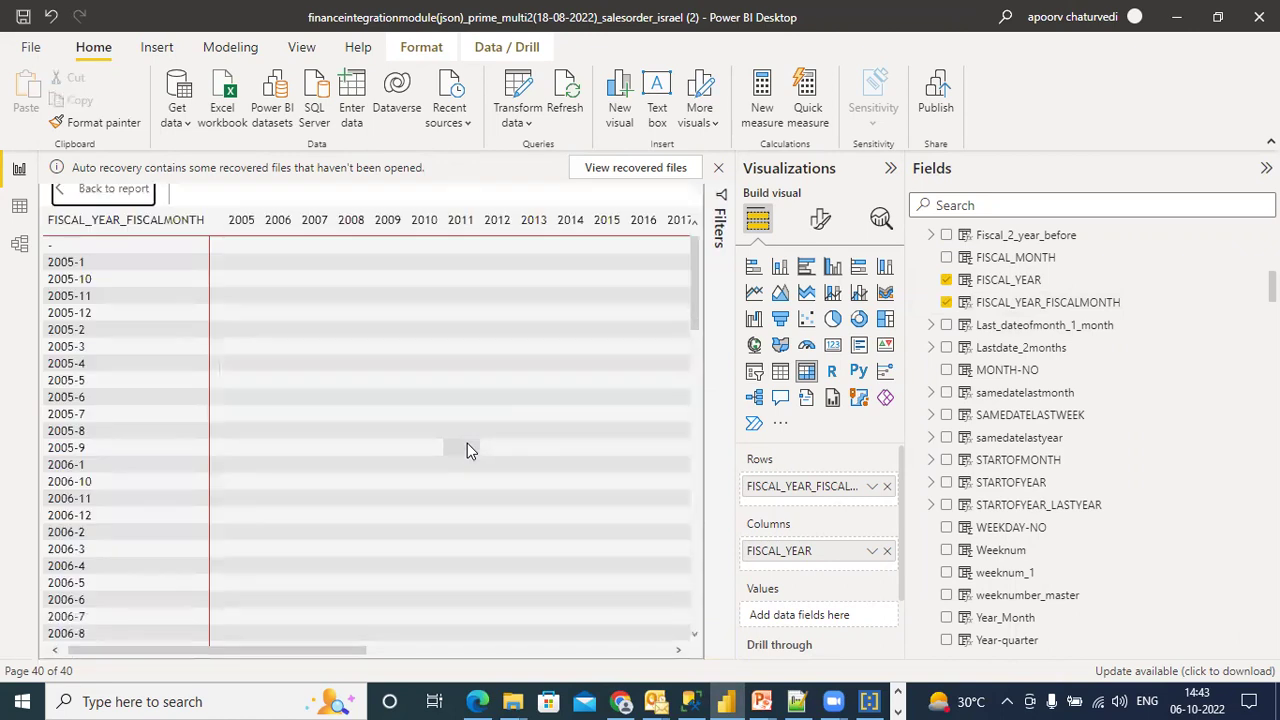
Add FISCAL_MONTH to the matrix as a second row level below FISCAL_YEAR_FISCALMONTH.
left_click(946, 257)
left_click(948, 258)
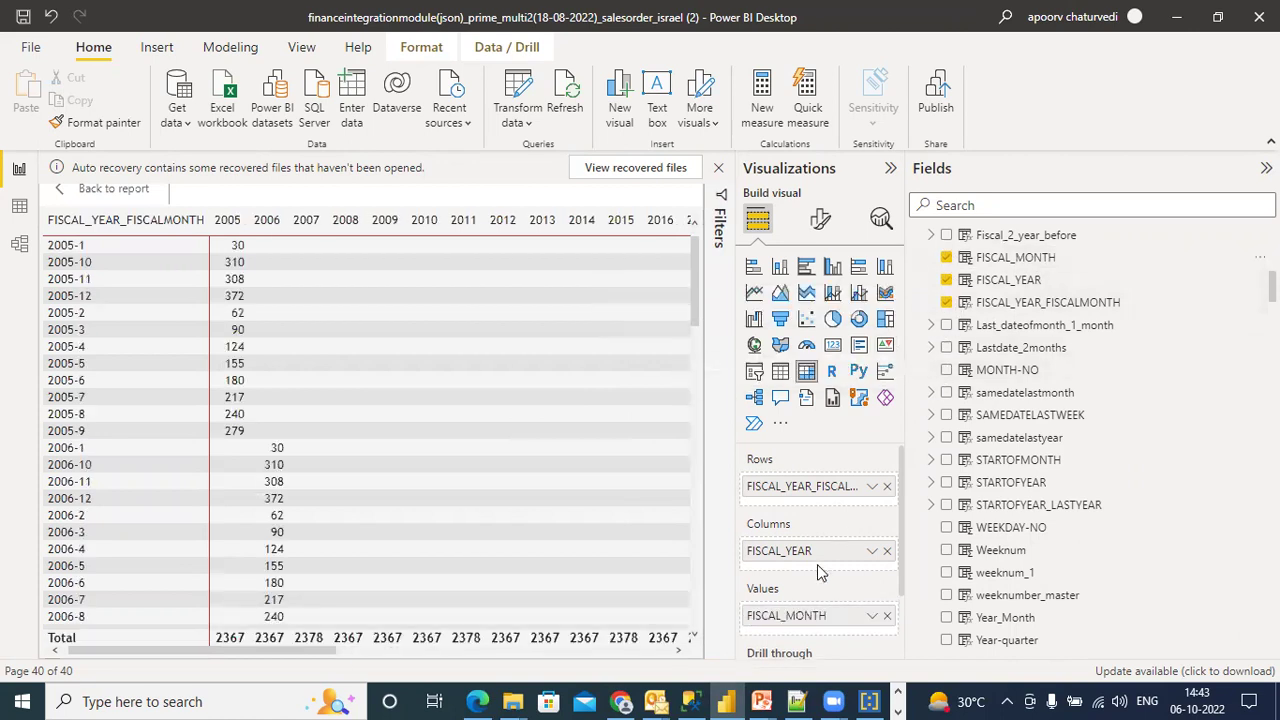
left_click_drag(806, 622, 817, 510)
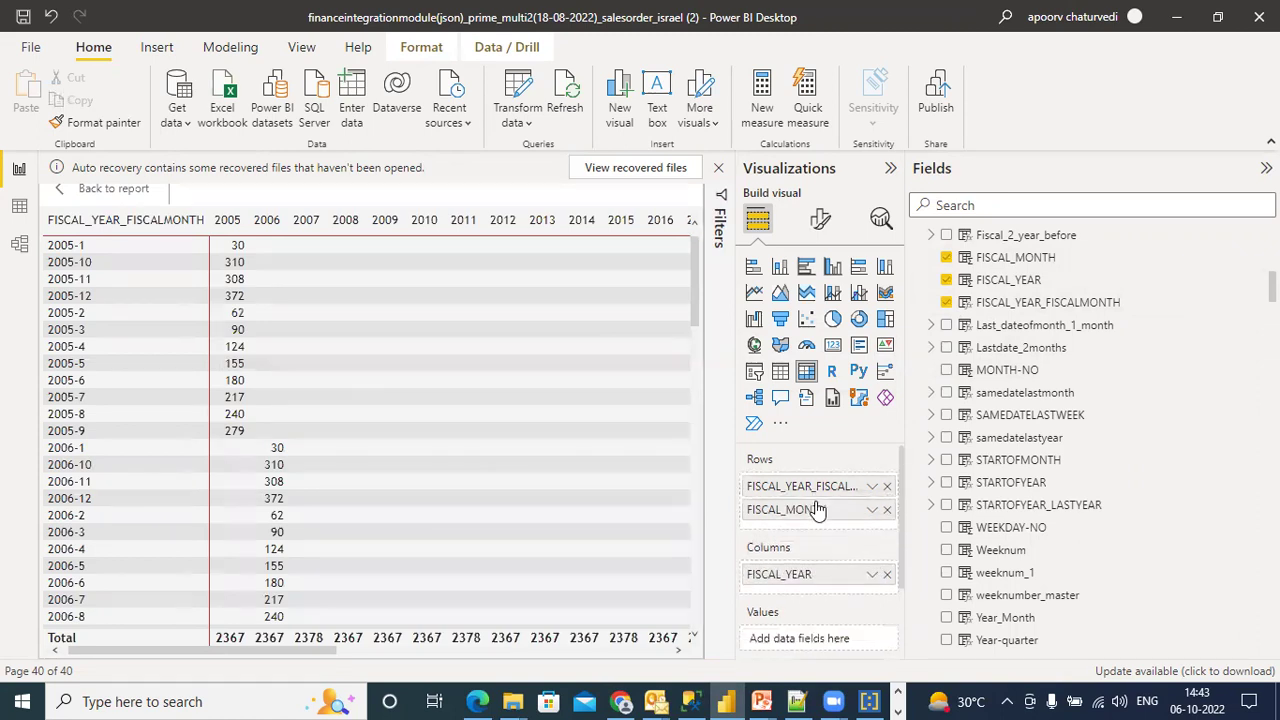
Add the Sales_ledger measure from the Ledger_view table to the matrix values.
scroll(1000, 291, "down", 20)
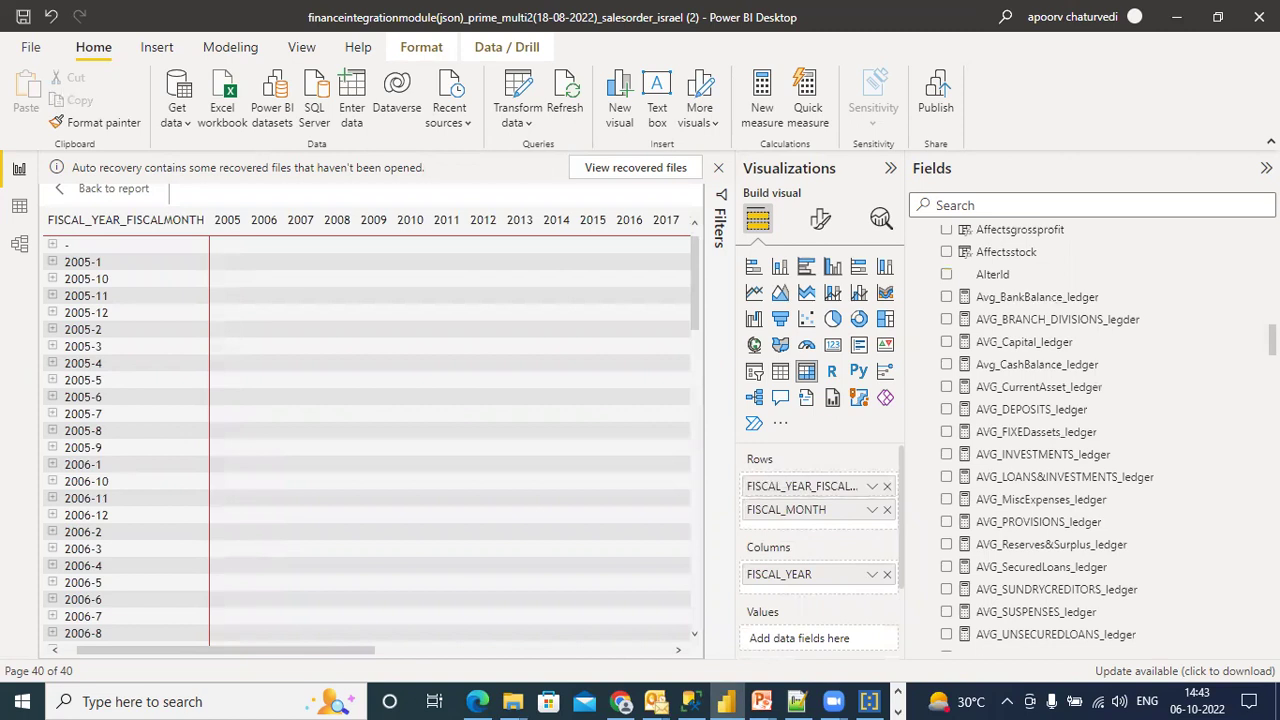
scroll(1000, 400, "down", 5)
scroll(1000, 400, "up", 10)
scroll(1040, 440, "up", 15)
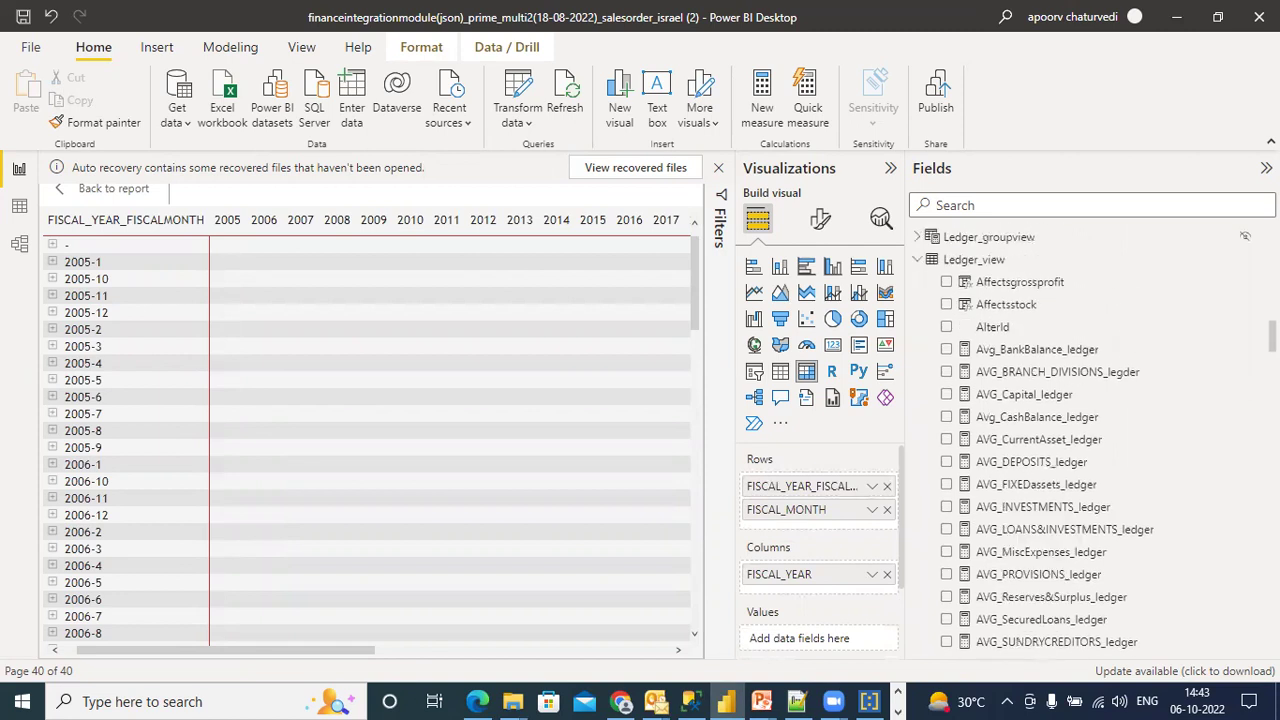
scroll(1040, 440, "down", 12)
scroll(1040, 440, "down", 4)
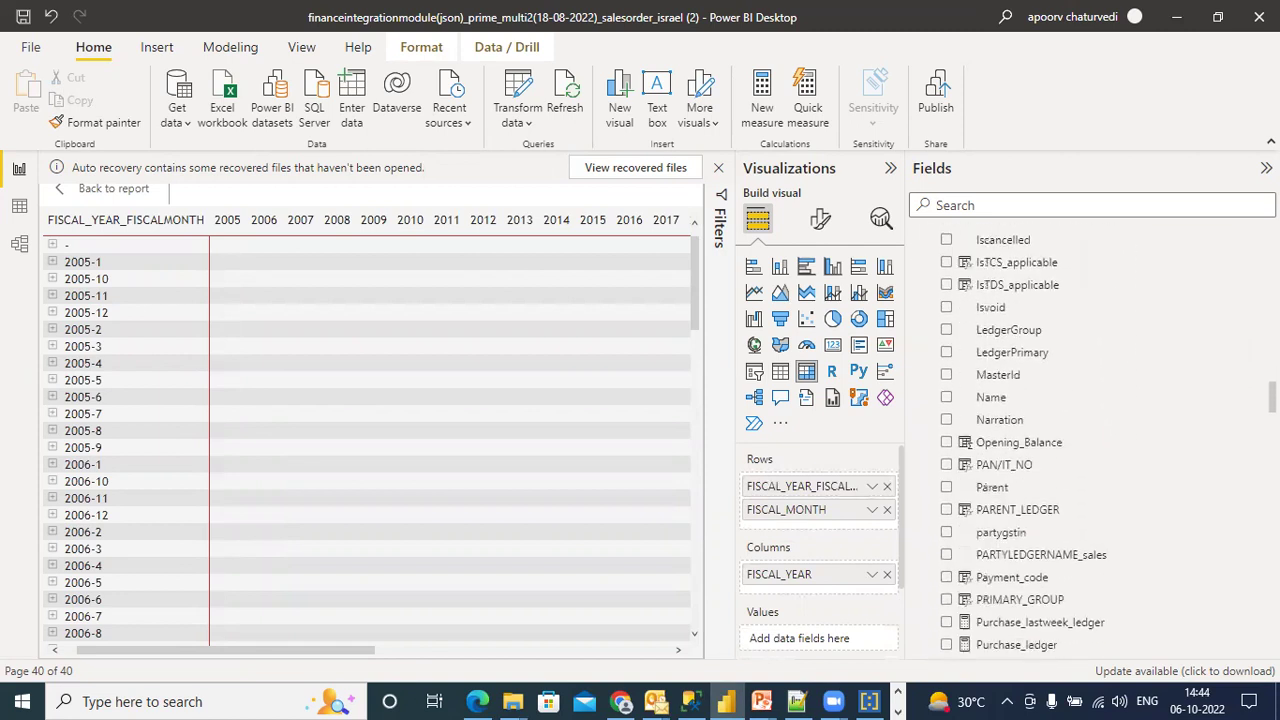
scroll(1040, 440, "down", 5)
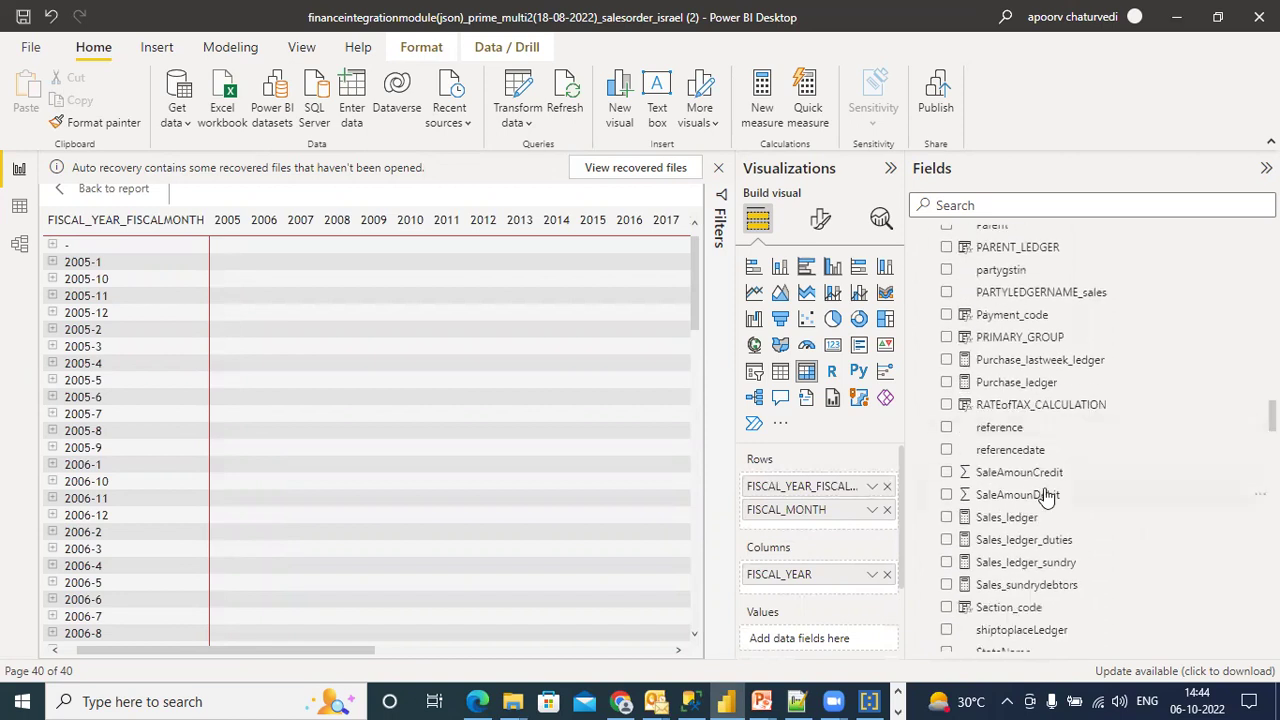
left_click(947, 518)
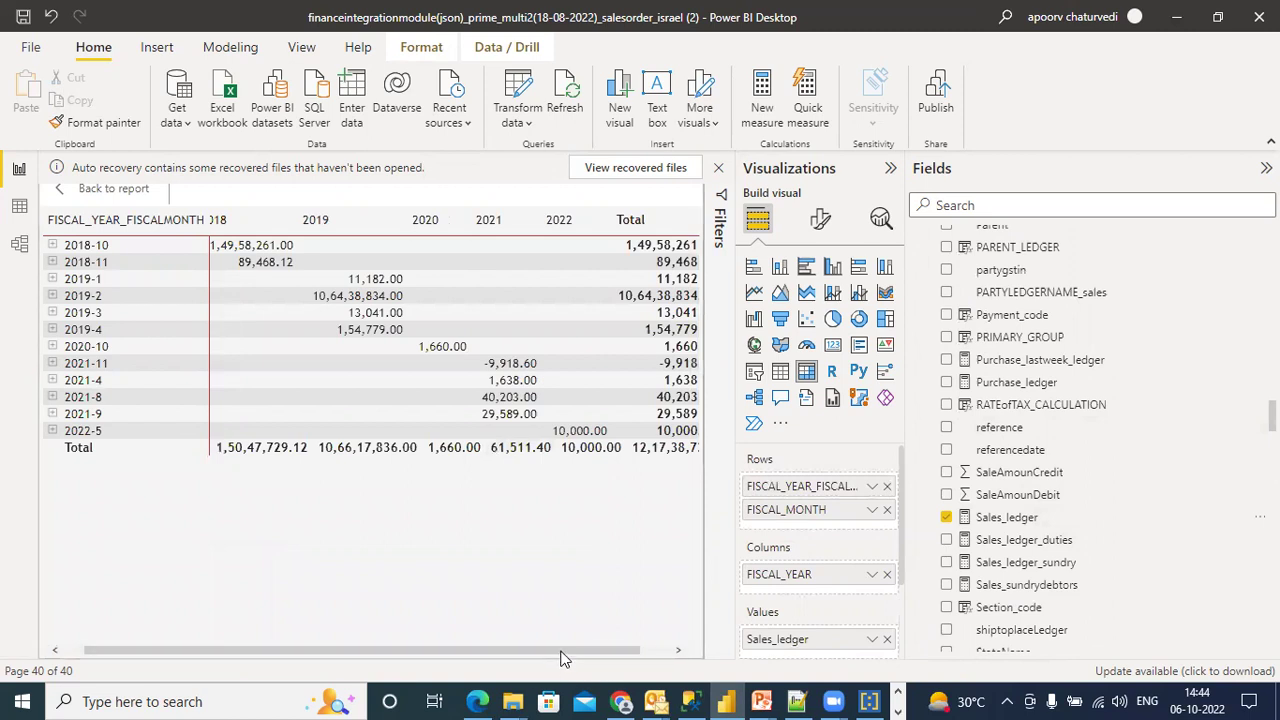
Switch to Book1 in Excel and examine the 2019-2020 heading and the Month column.
left_click(897, 711)
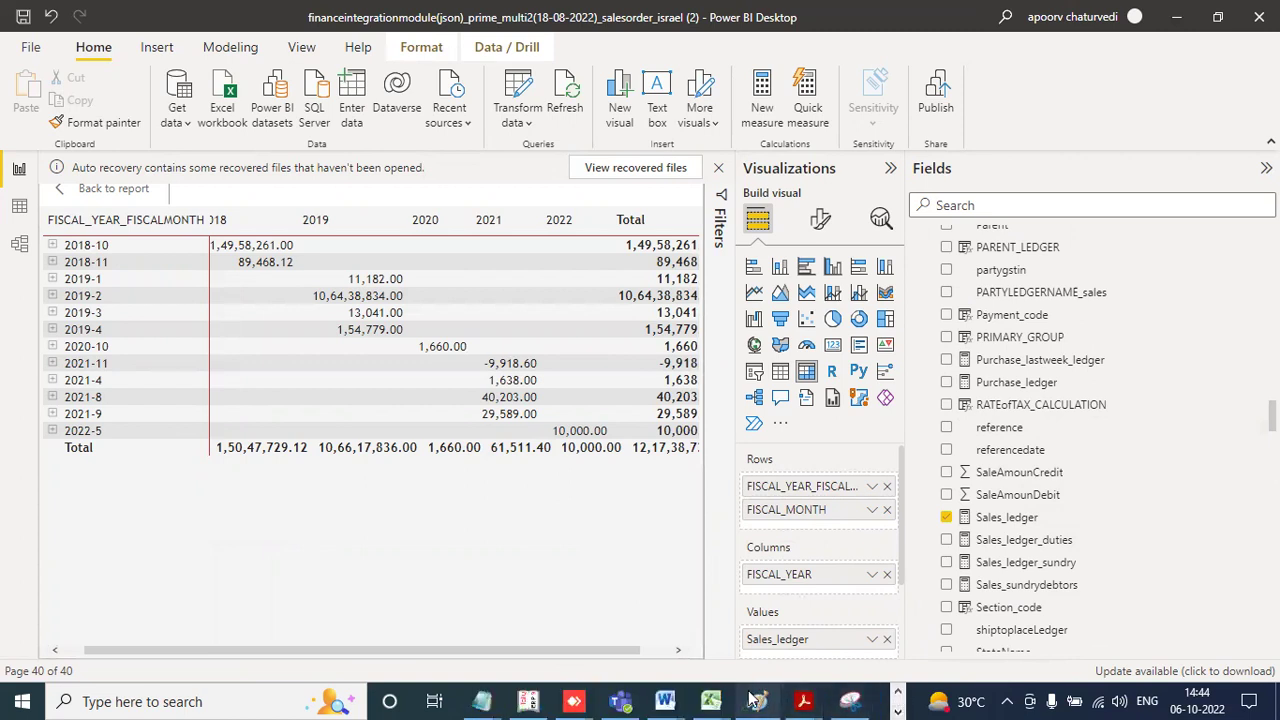
mouse_move(711, 701)
left_click(870, 646)
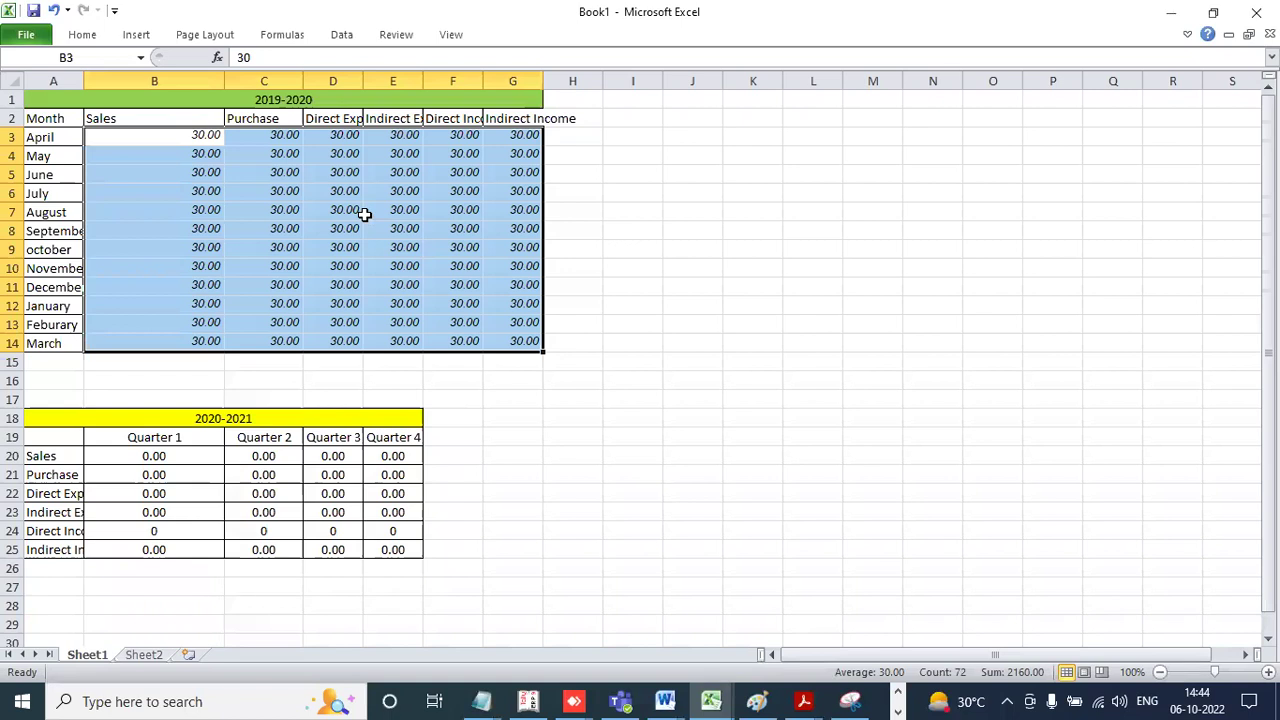
left_click(289, 101)
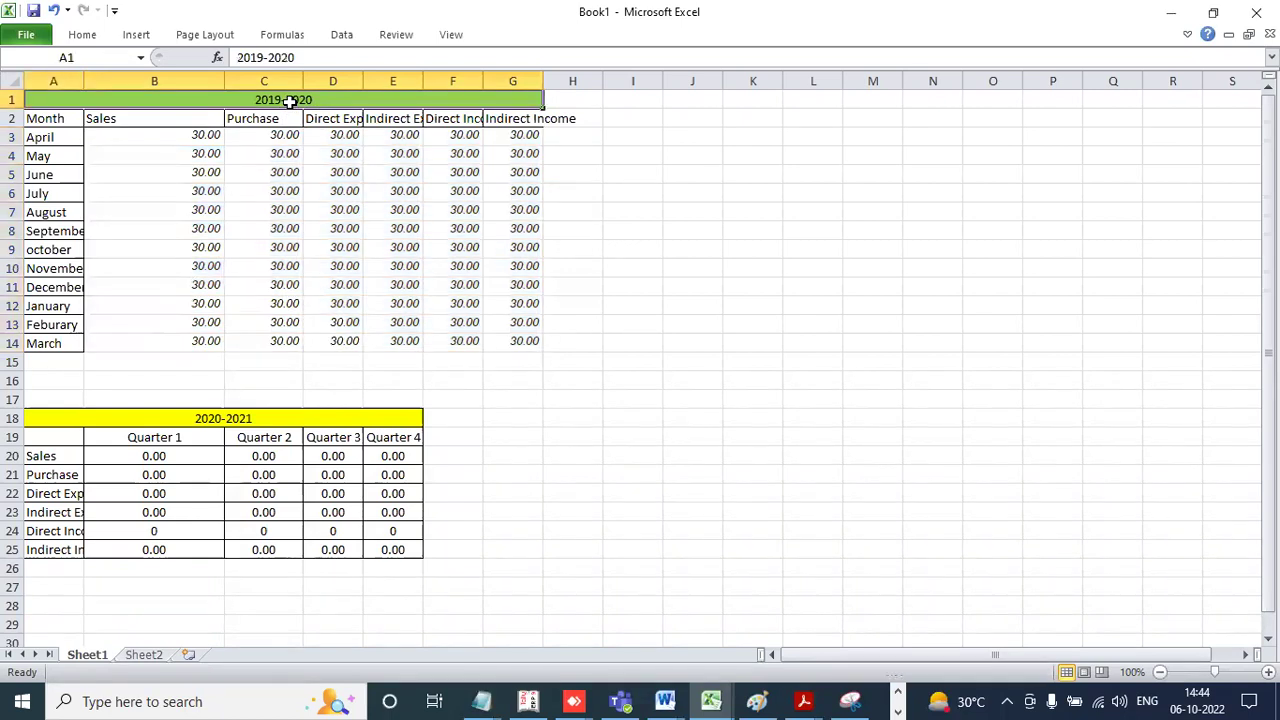
left_click_drag(64, 119, 68, 342)
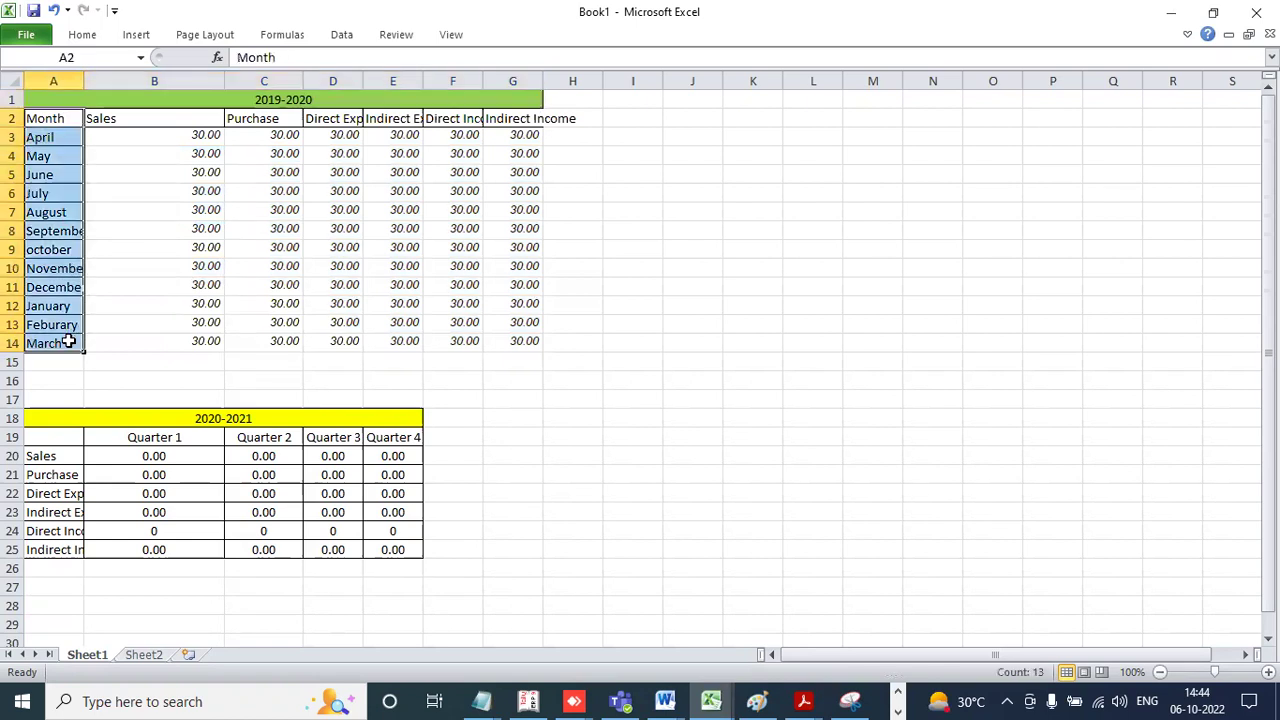
Switch back to Power BI Desktop and convert the matrix into a table visual.
left_click(897, 691)
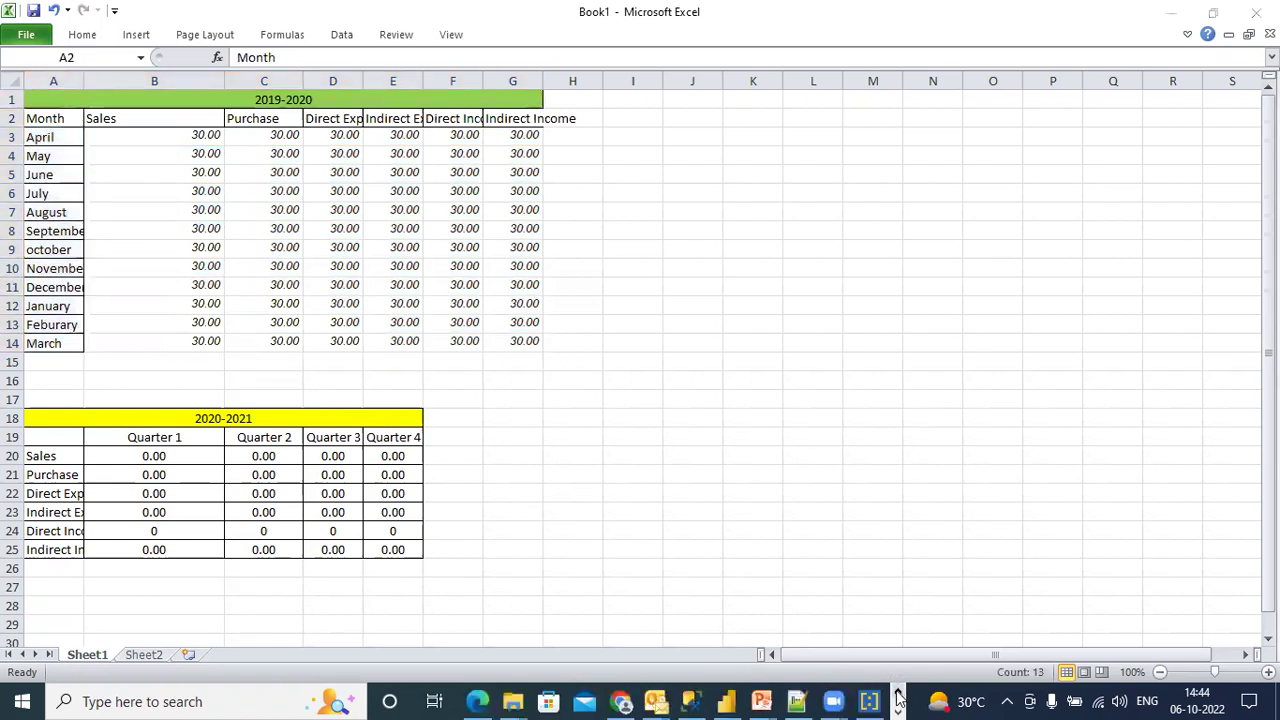
left_click(726, 701)
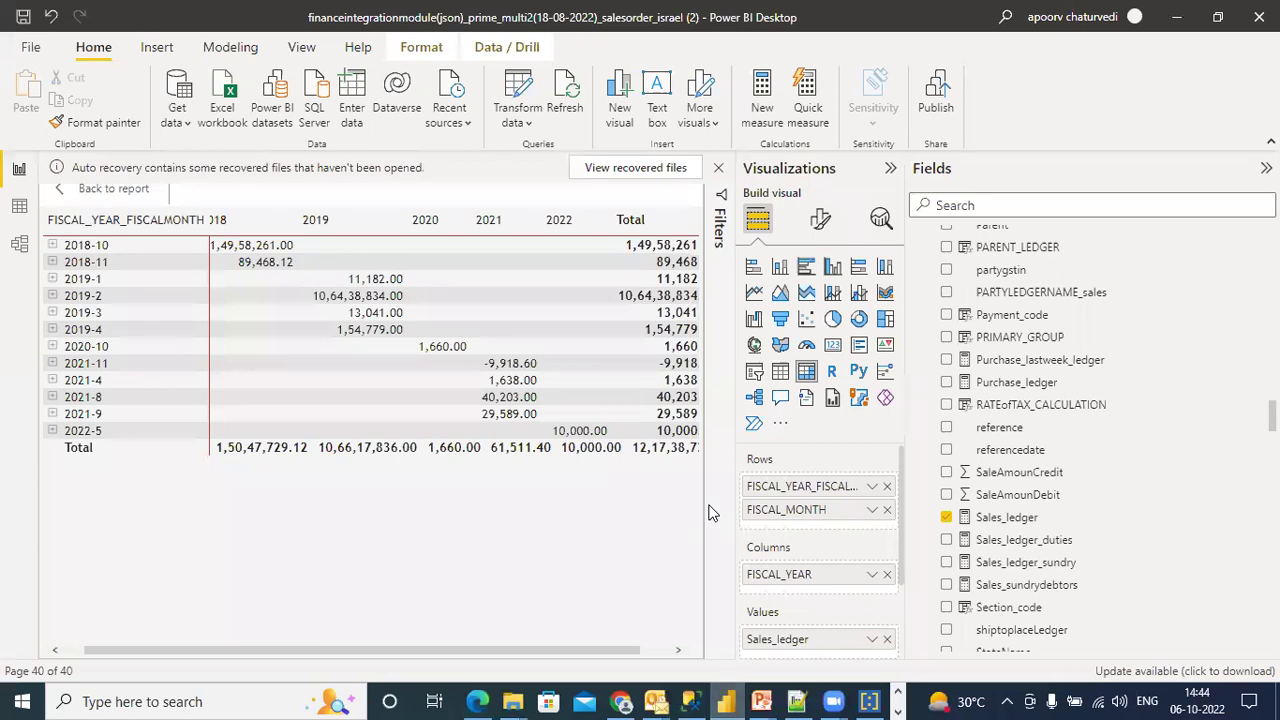
left_click(781, 372)
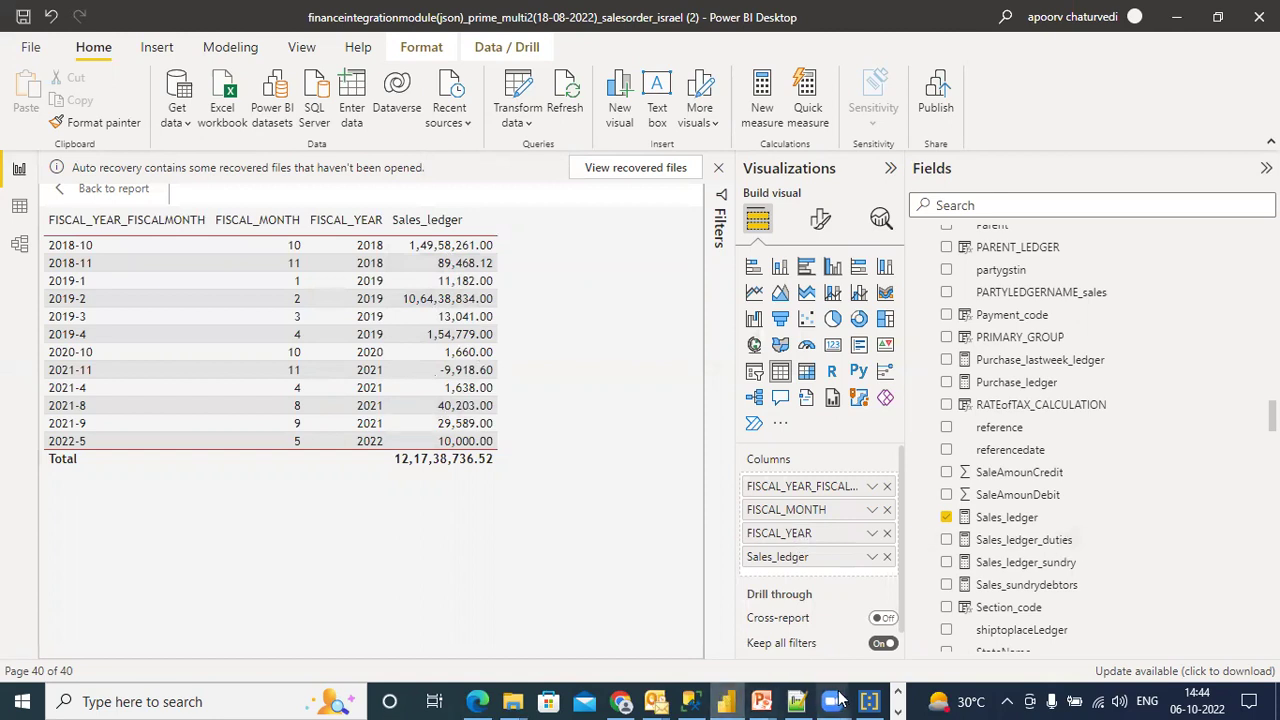
Switch to Book1 in Excel and check which column follows Sales in the 2019-2020 table.
left_click(897, 711)
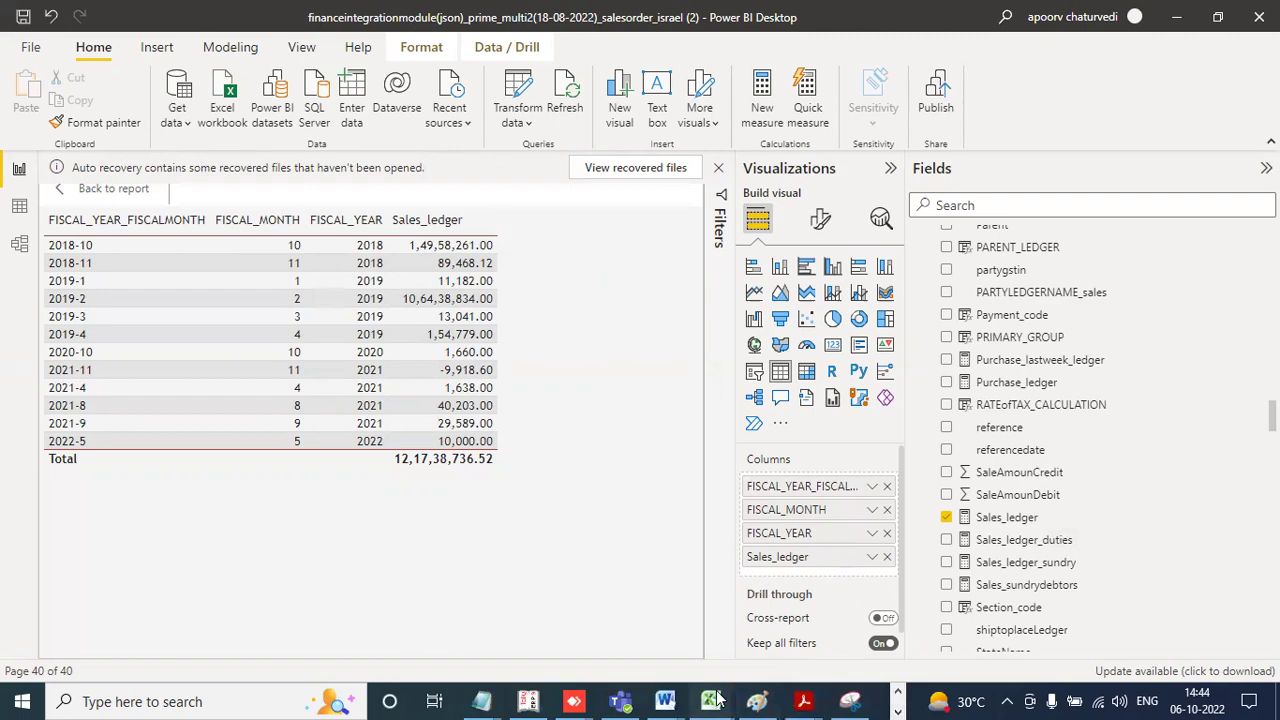
mouse_move(711, 701)
left_click(905, 620)
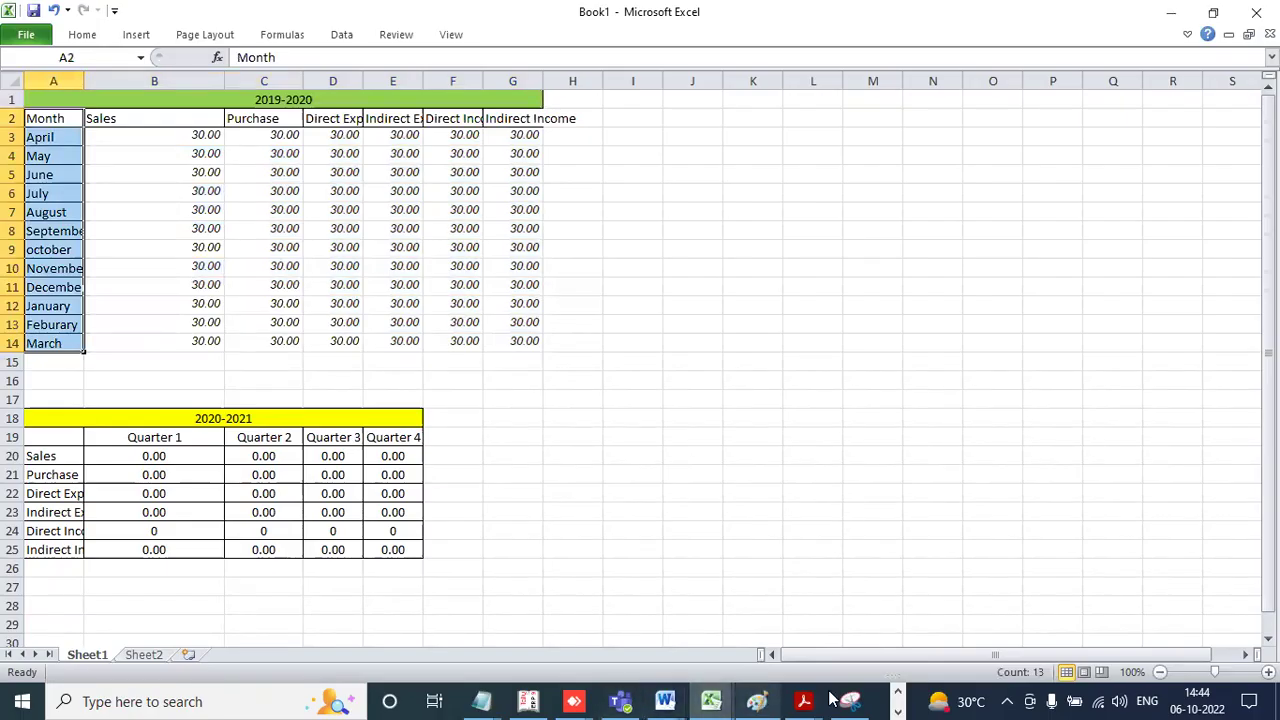
Switch back to Power BI Desktop and add the Purchase_ledger measure to the table visual.
left_click(897, 700)
left_click(897, 705)
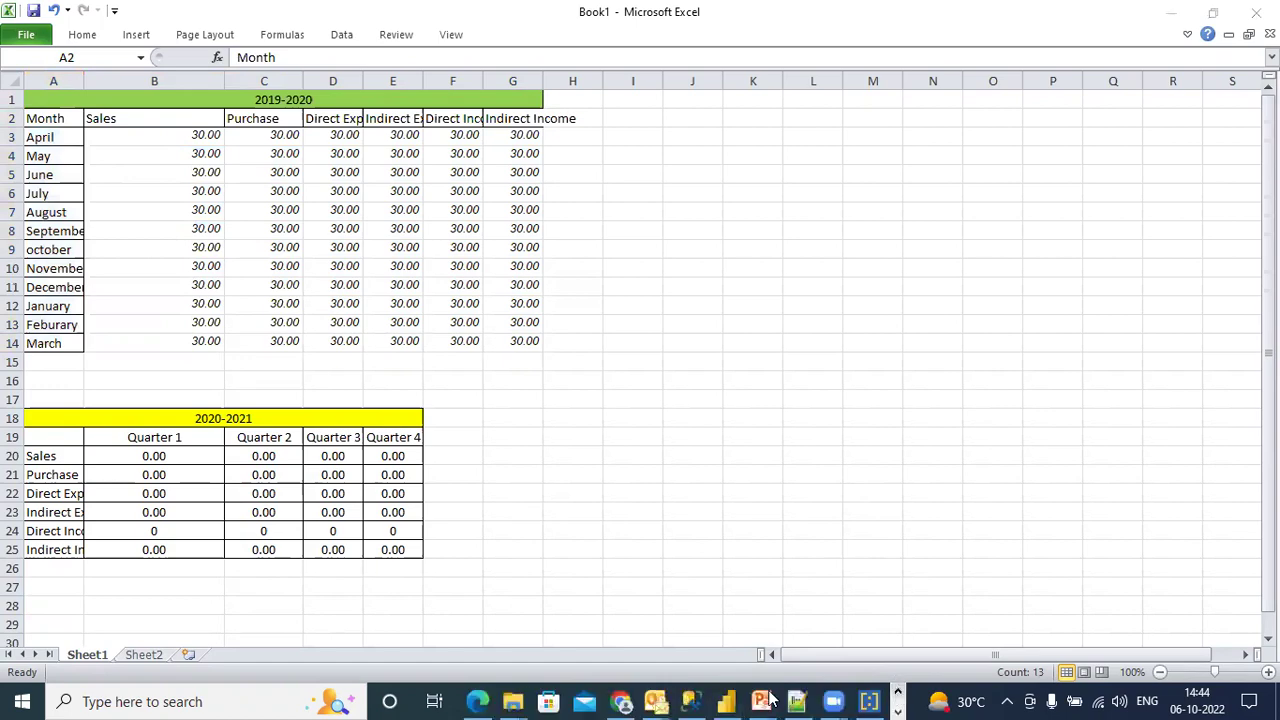
left_click(728, 700)
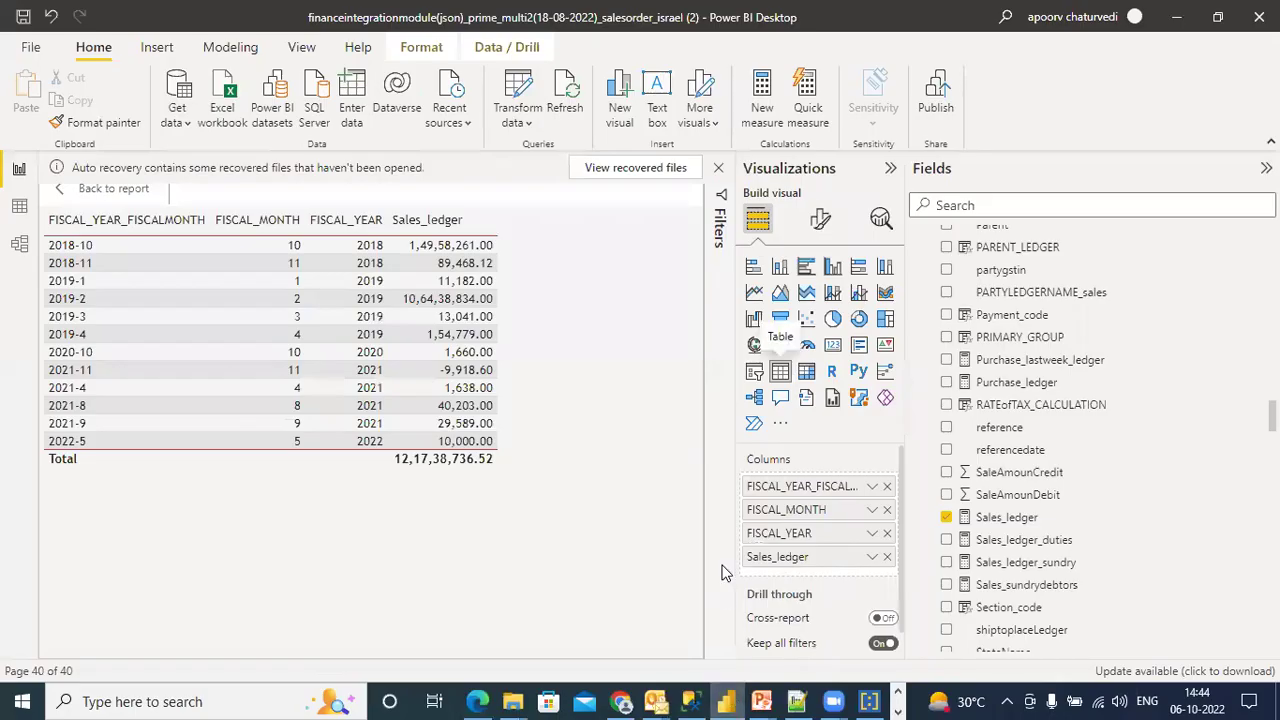
scroll(1058, 388, "down", 1)
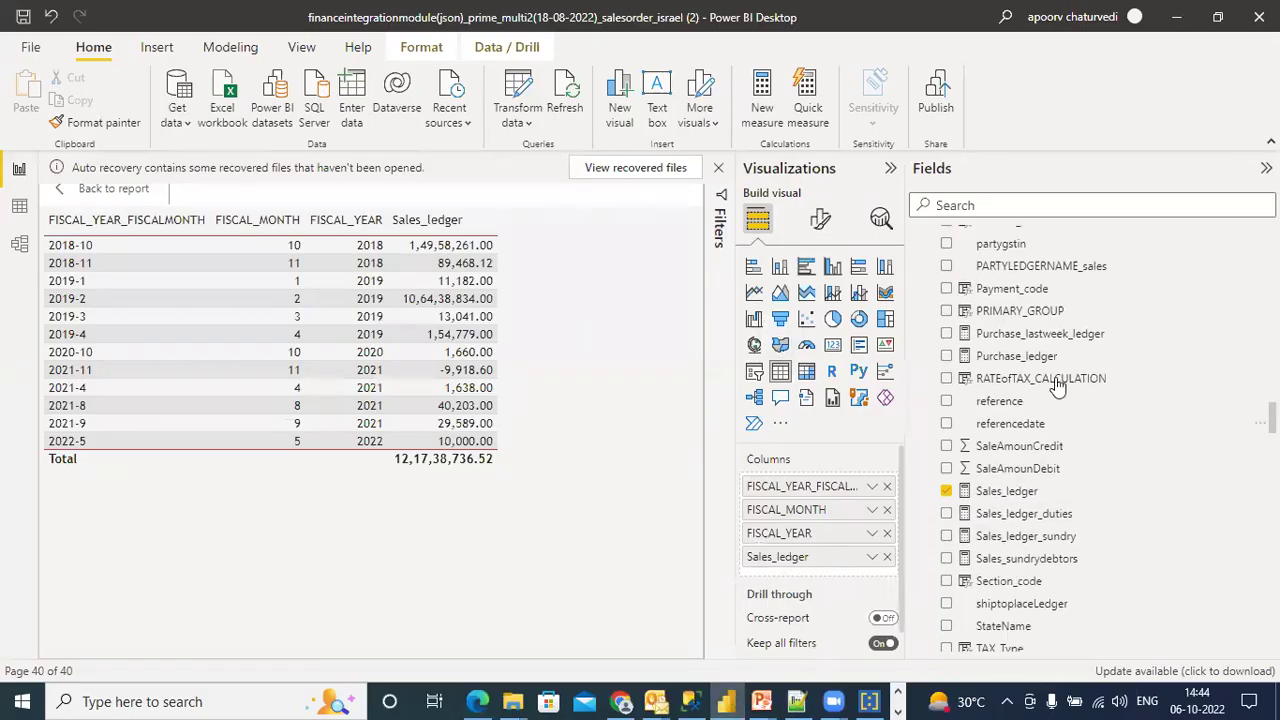
left_click(946, 357)
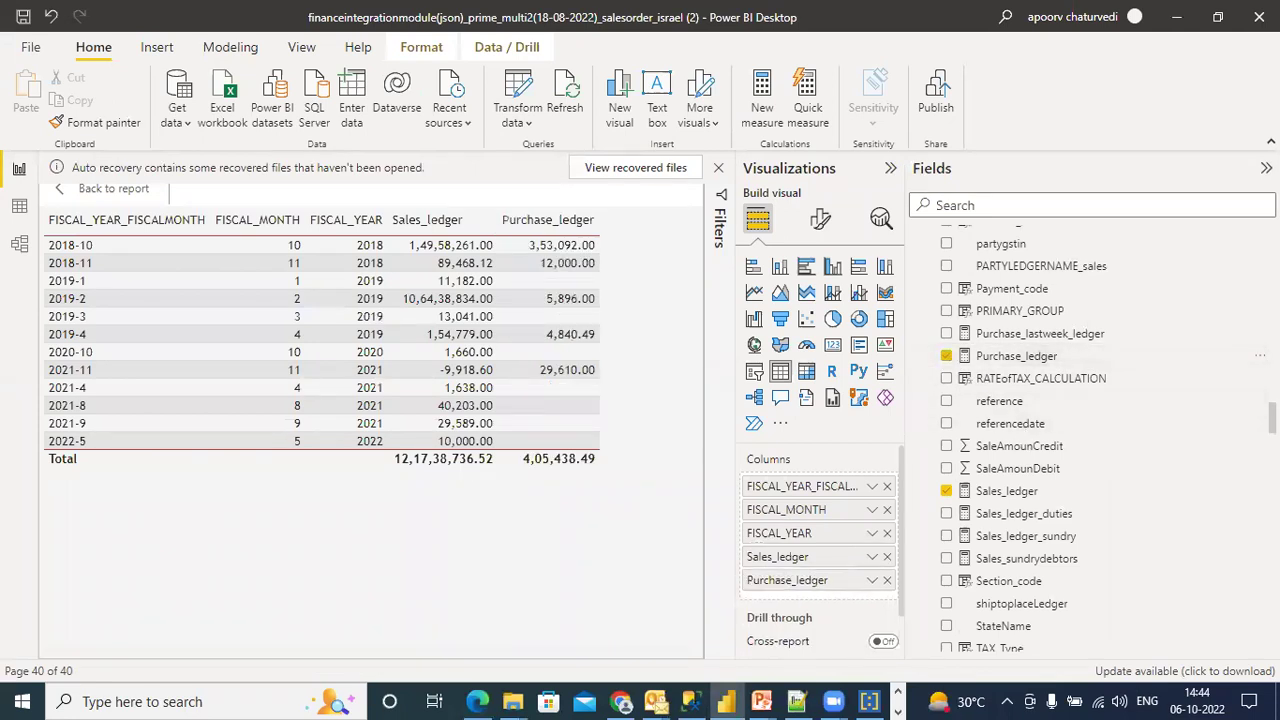
Add the Indirect_Expenses and Direct_Expenses measures from Ledger_view to the table visual.
scroll(1090, 440, "up", 10)
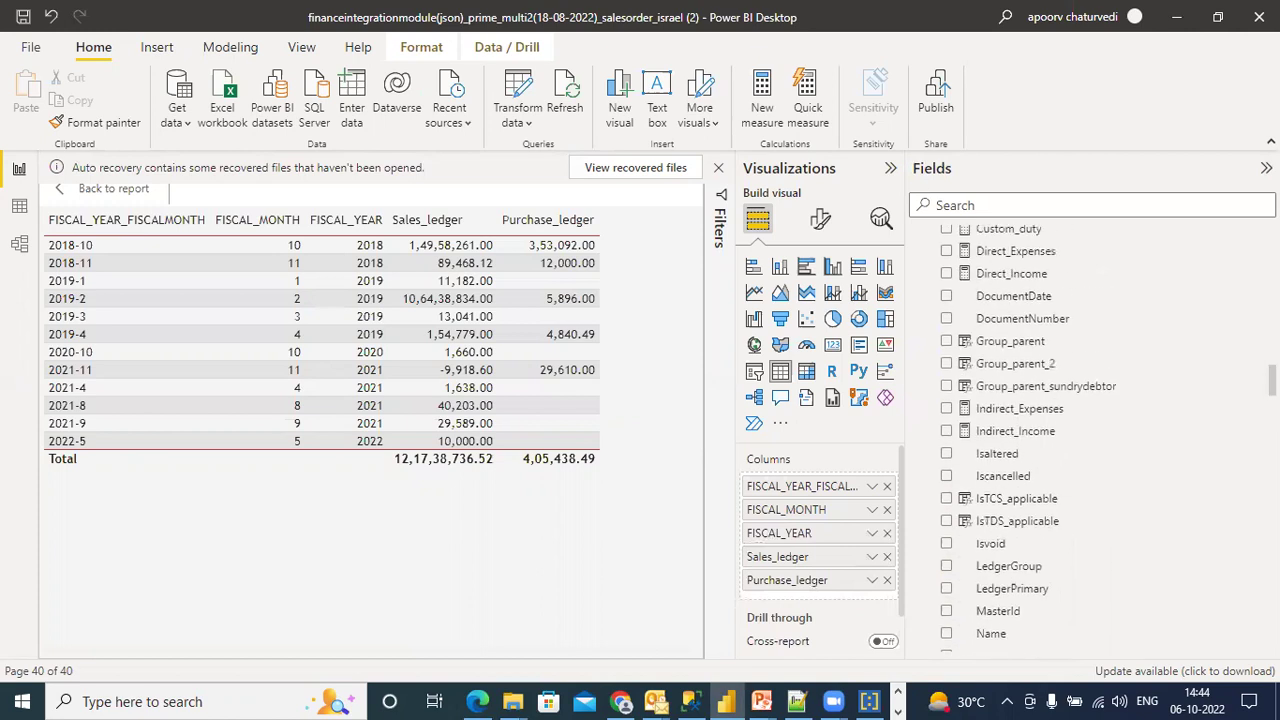
left_click(947, 411)
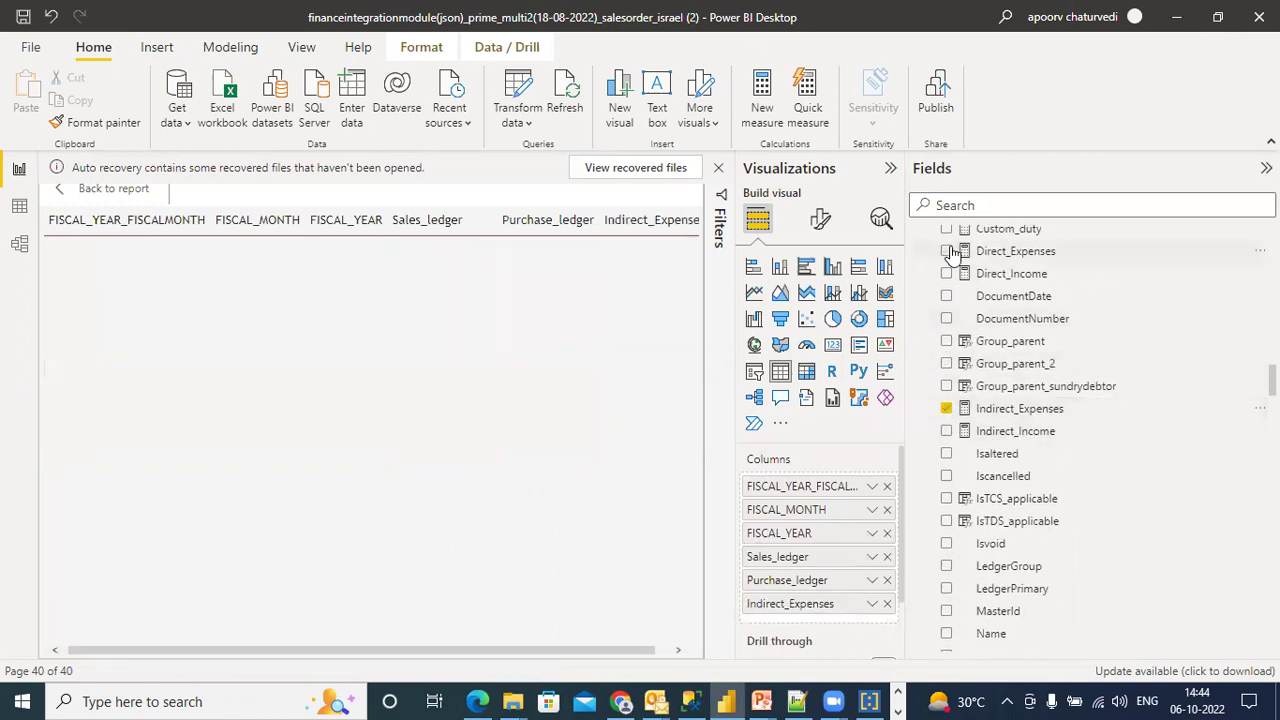
left_click(947, 254)
left_click(660, 647)
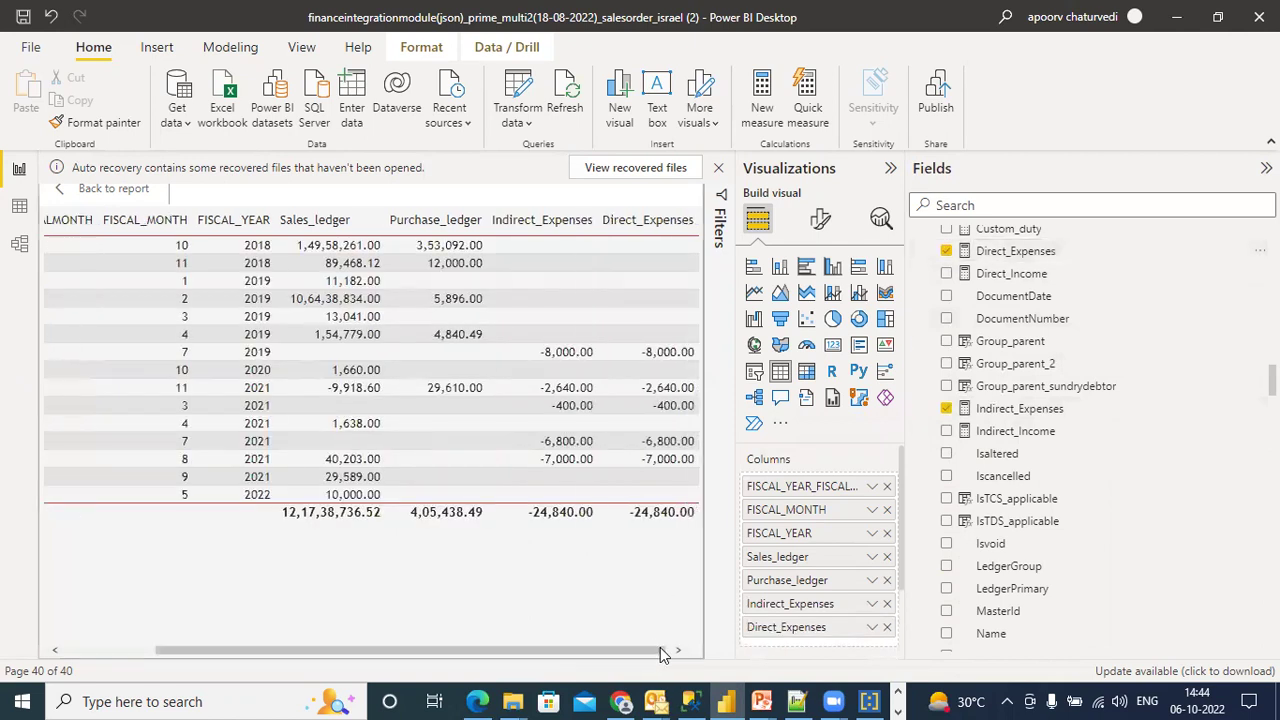
Review the full DAX formula of the Direct_Expenses measure, then close it without changes.
left_click(1008, 256)
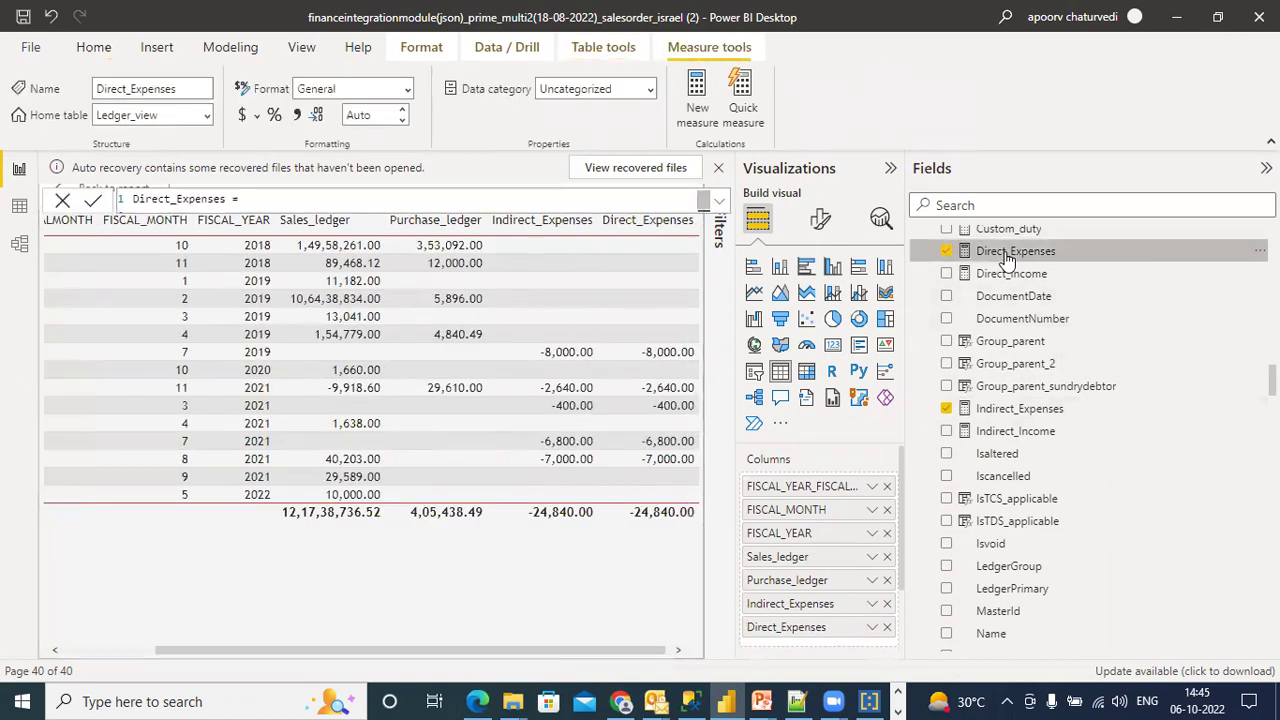
left_click(722, 203)
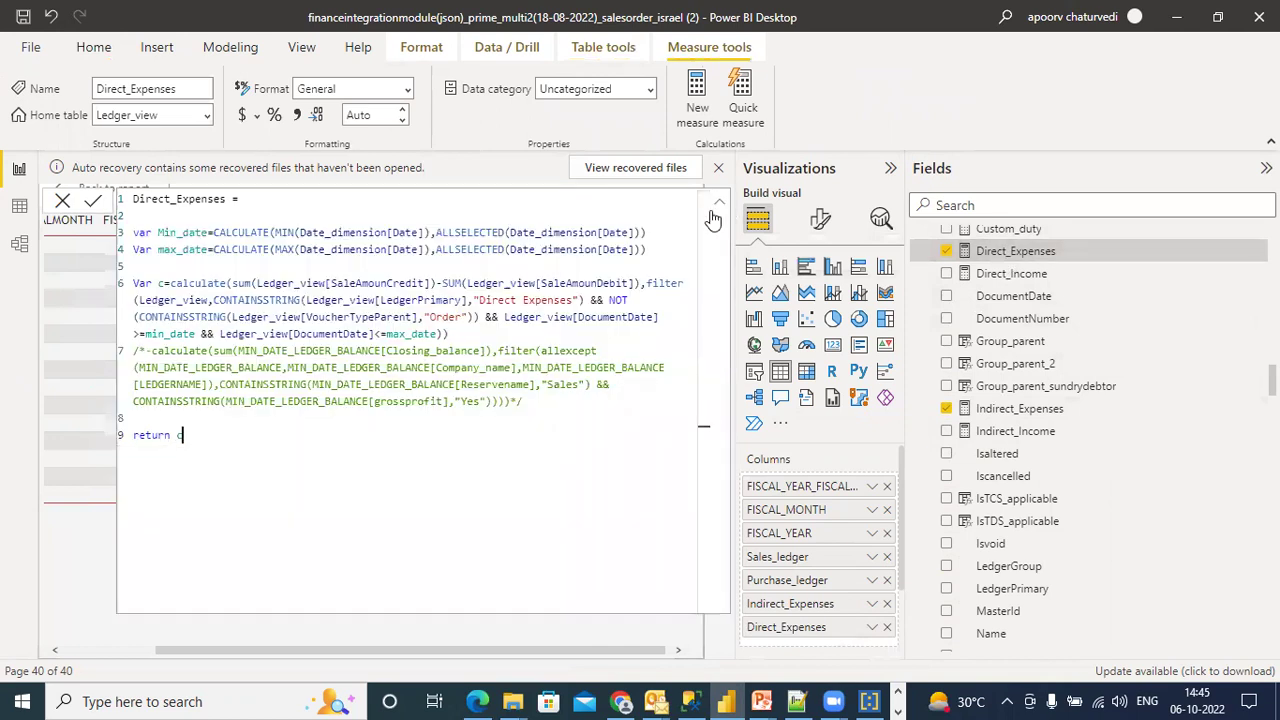
left_click(62, 201)
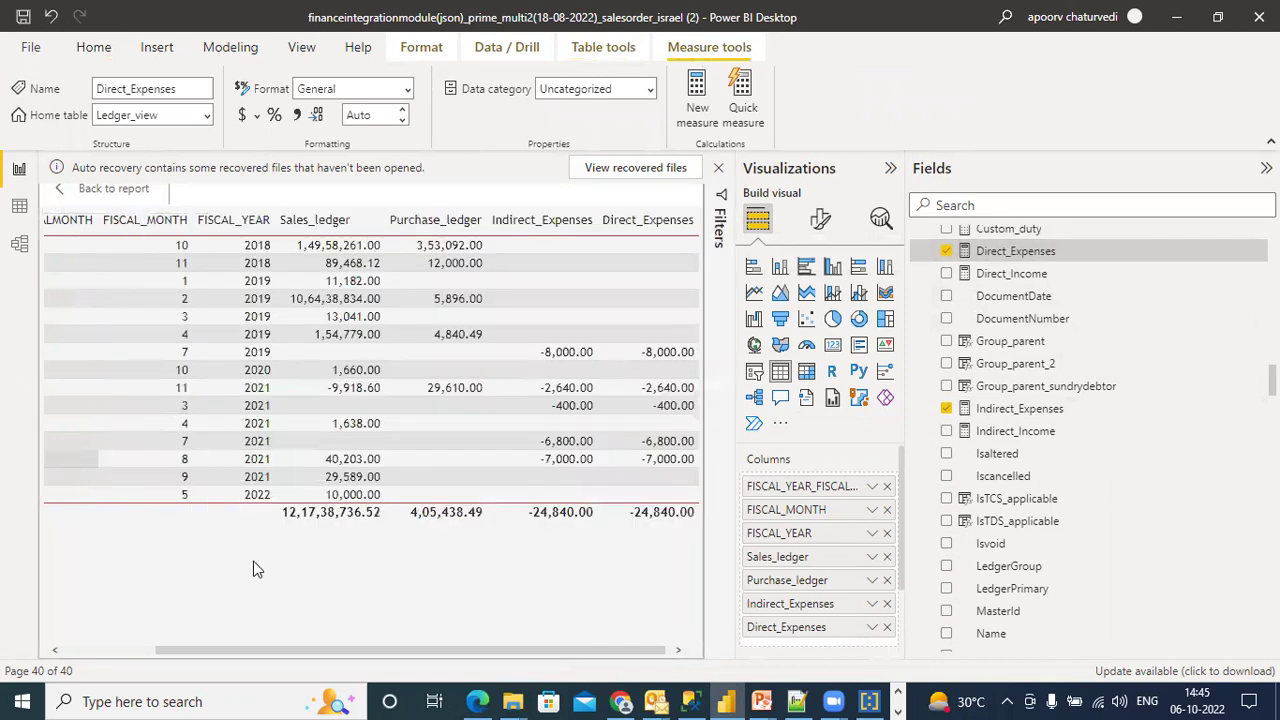
left_click_drag(293, 657, 154, 650)
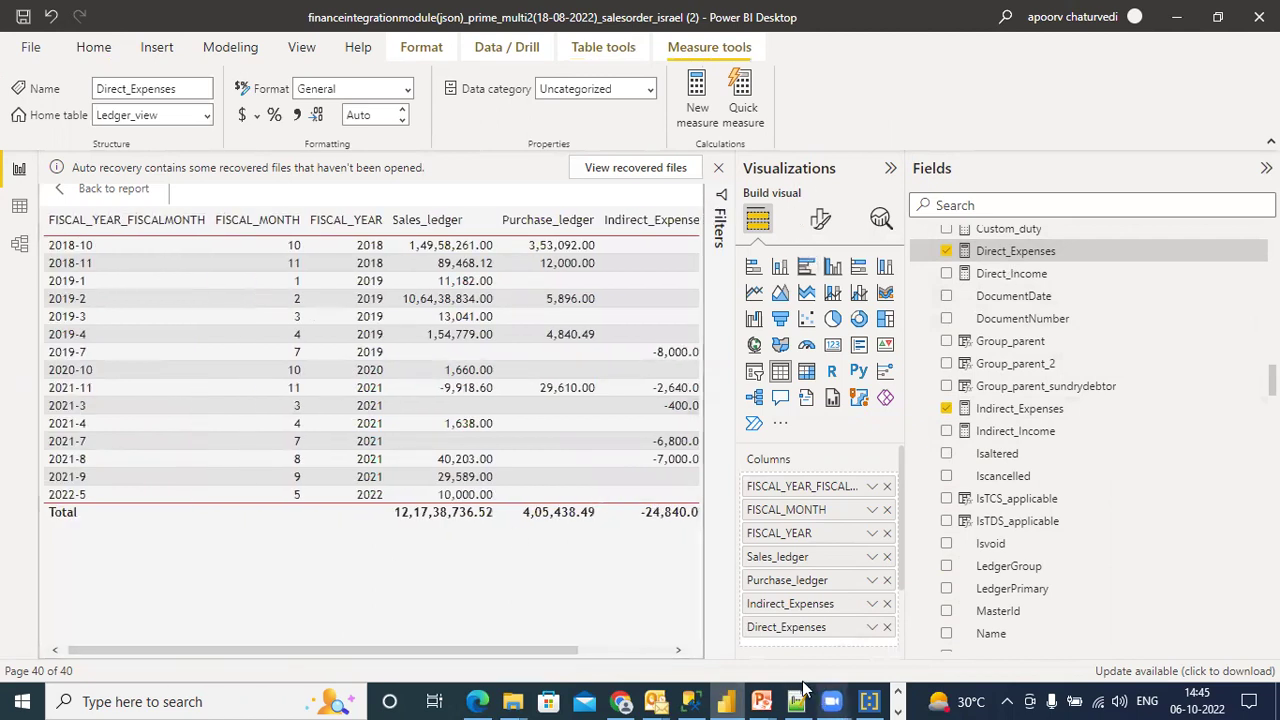
Switch to Book1 in Excel and compare the 2019-2020 table's layout with the Power BI table.
left_click(898, 706)
mouse_move(711, 701)
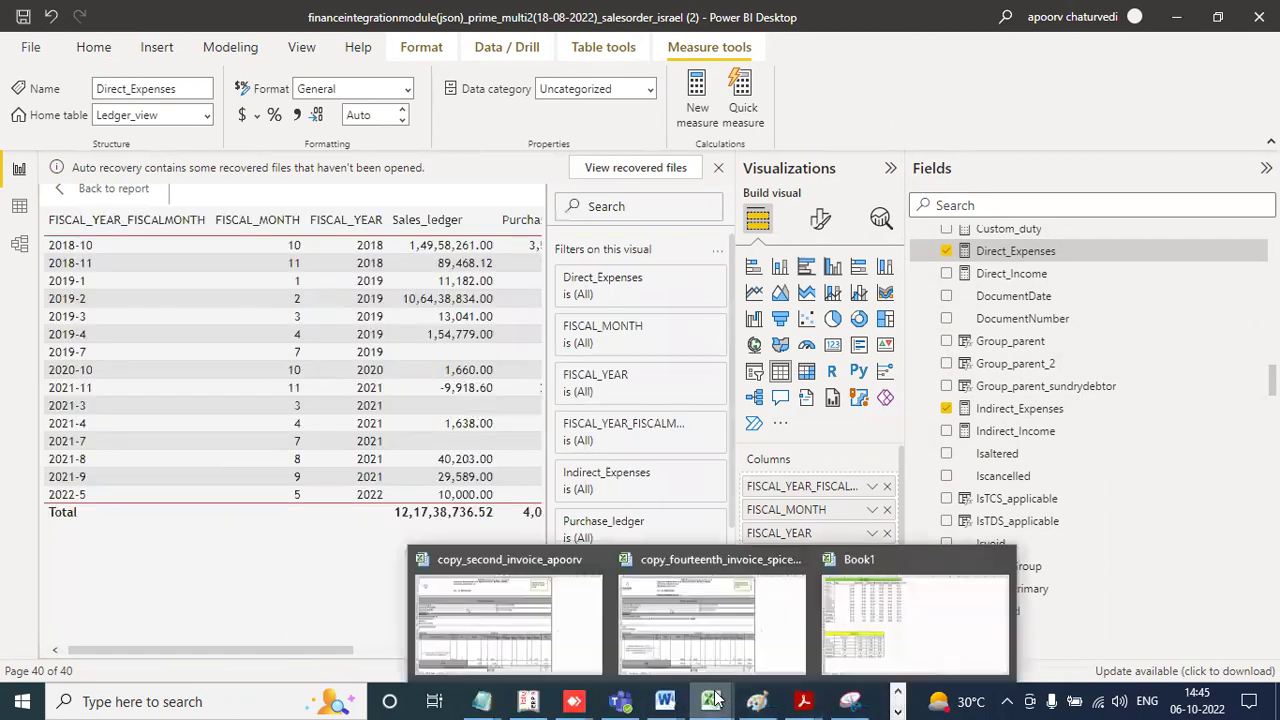
left_click(912, 630)
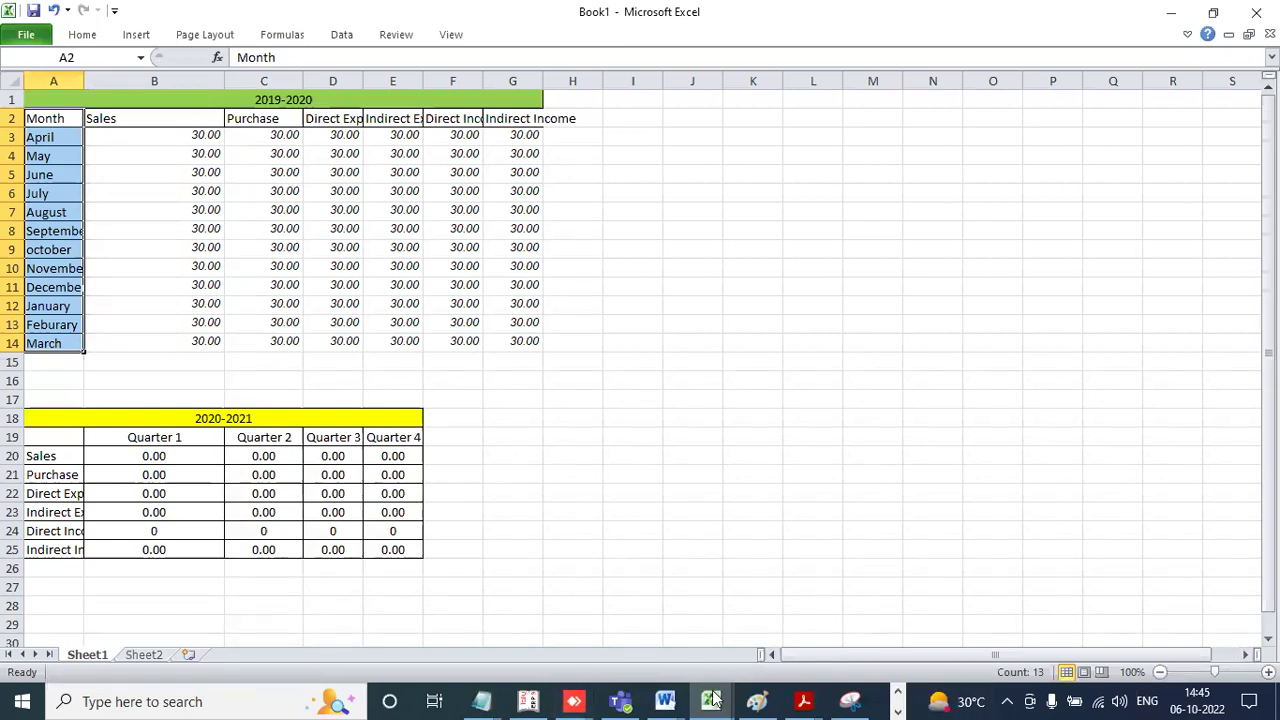
Switch back to Power BI Desktop, inspect the filter types offered for FISCAL_YEAR, and collapse the Visualizations area.
left_click(898, 700)
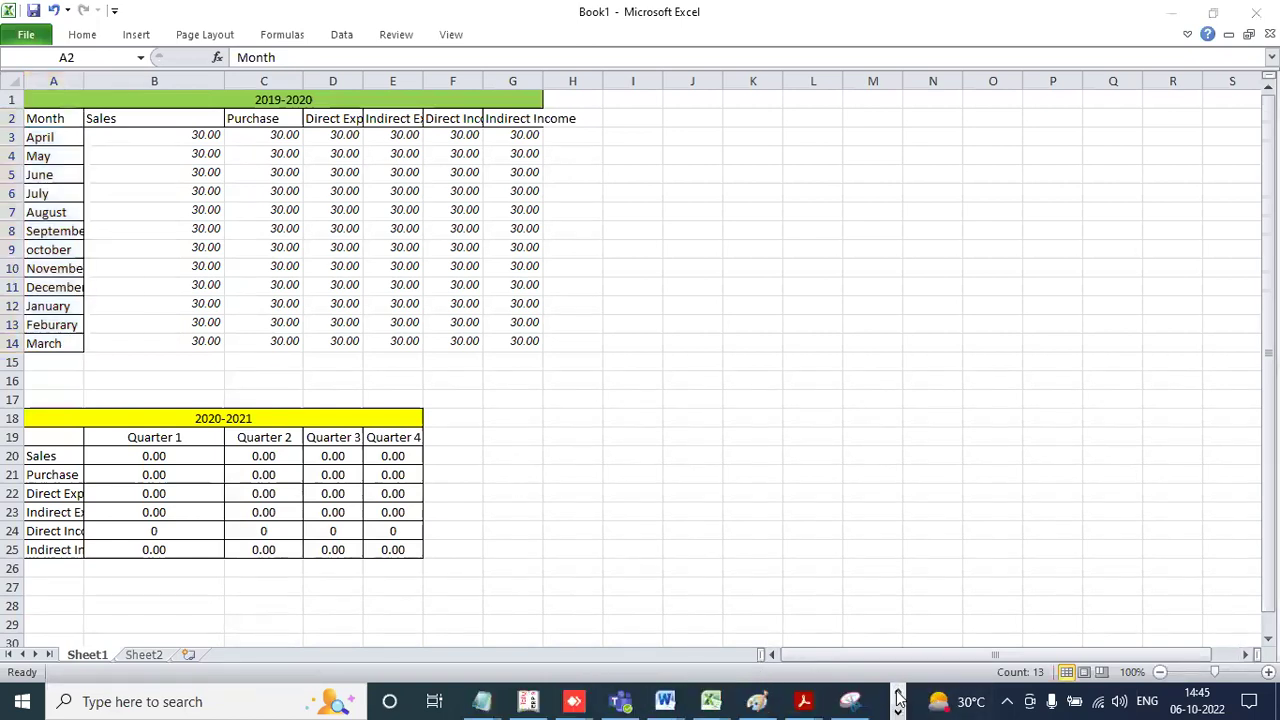
left_click(898, 691)
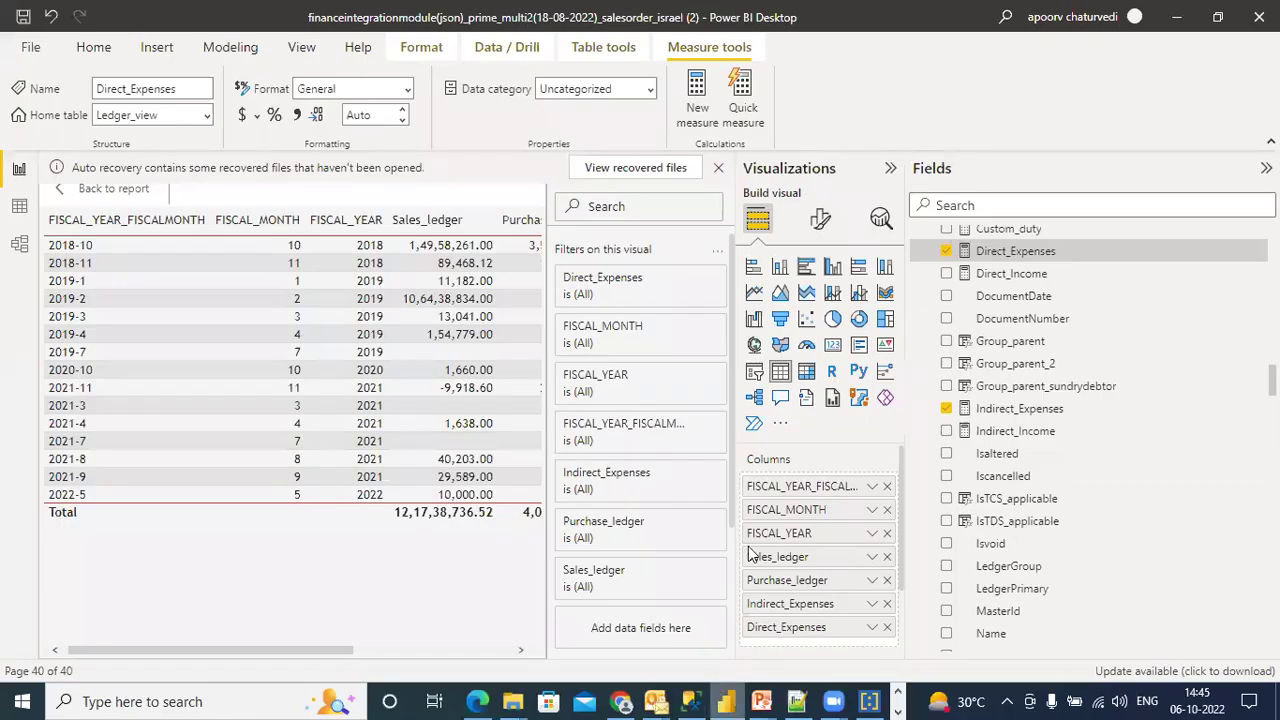
left_click(726, 701)
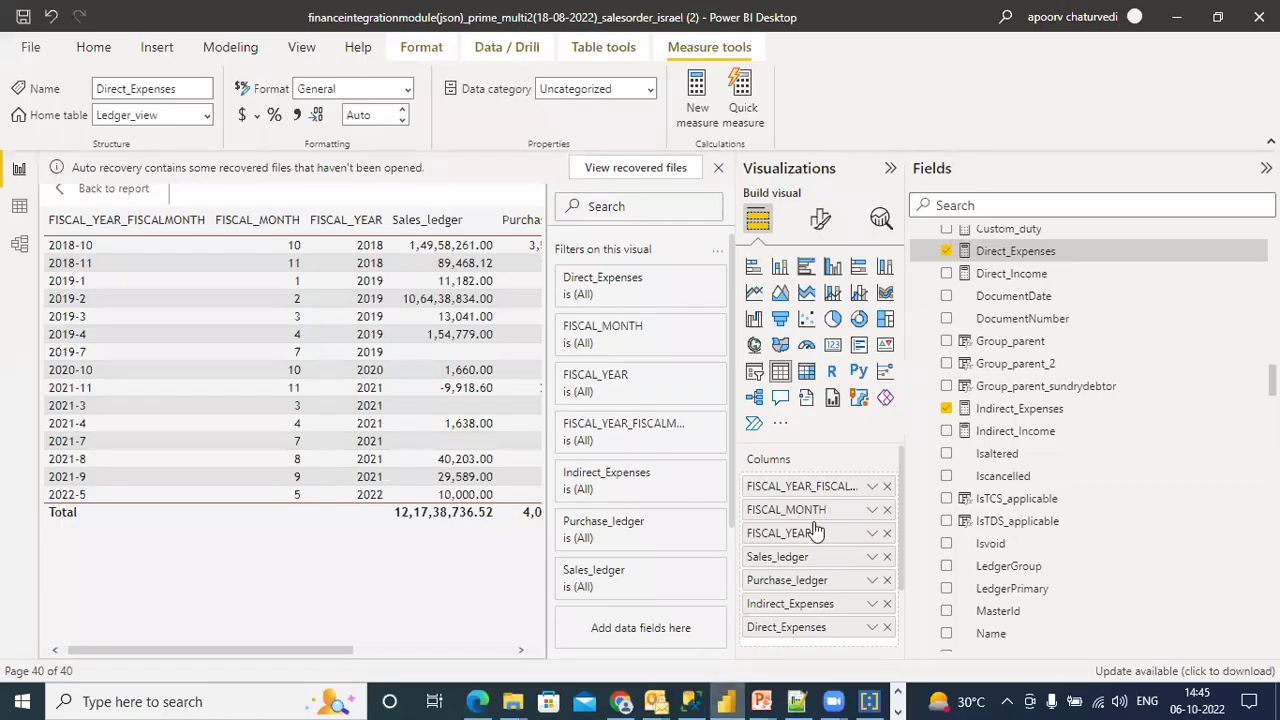
left_click(690, 378)
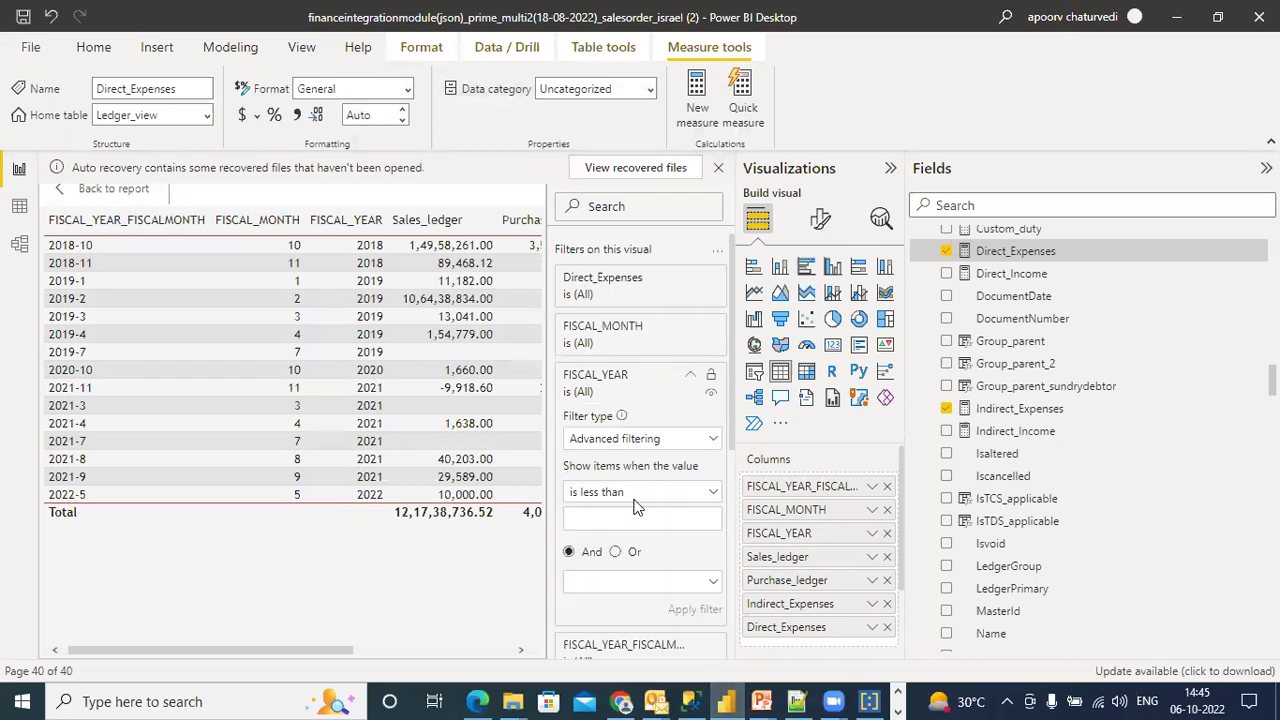
left_click(710, 441)
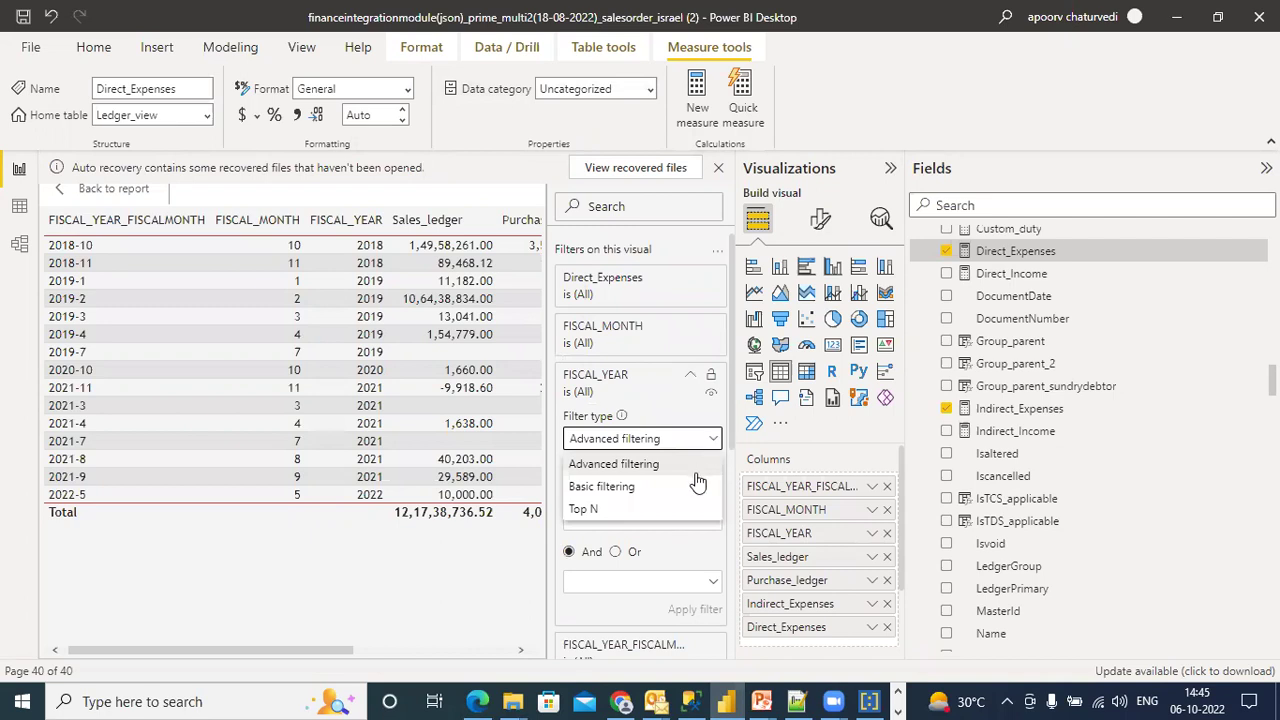
left_click(897, 170)
left_click(897, 170)
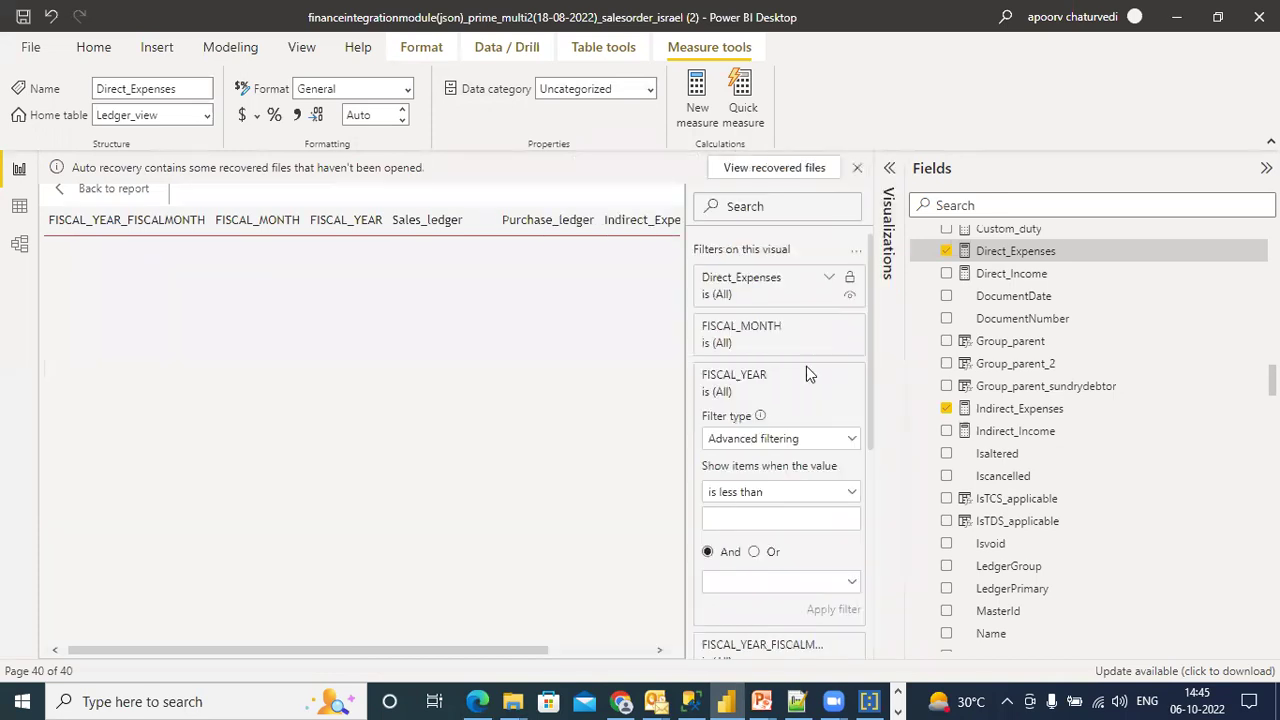
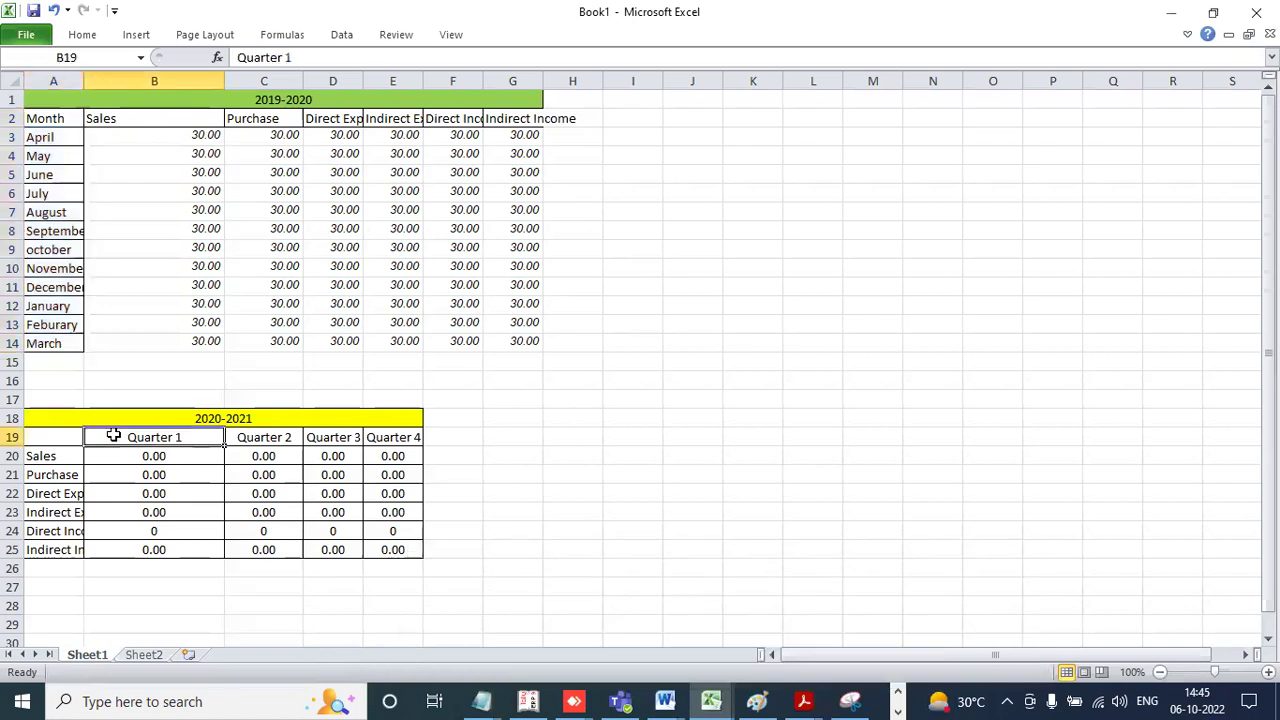
Examine the 2020-2021 table in Excel's Book1: its year heading, Quarter 1 to Quarter 4 columns and row labels from Sales to Indirect Income.
left_click(194, 418)
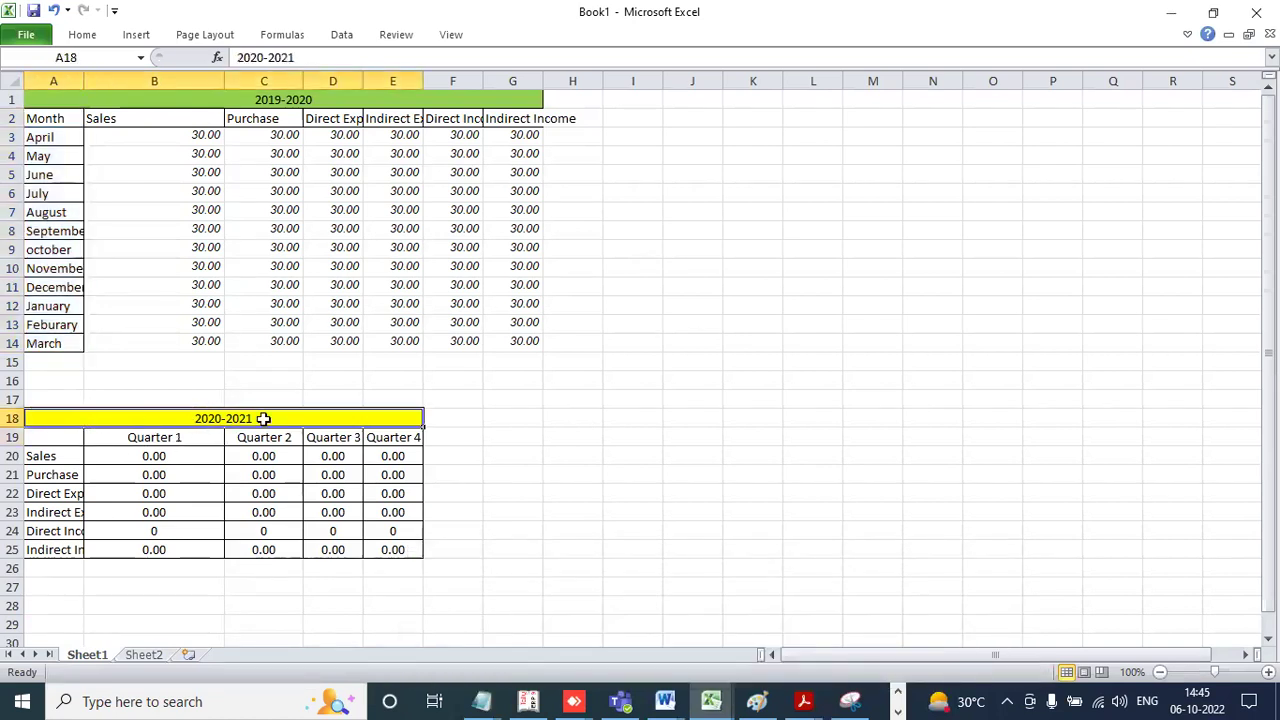
left_click_drag(160, 437, 420, 437)
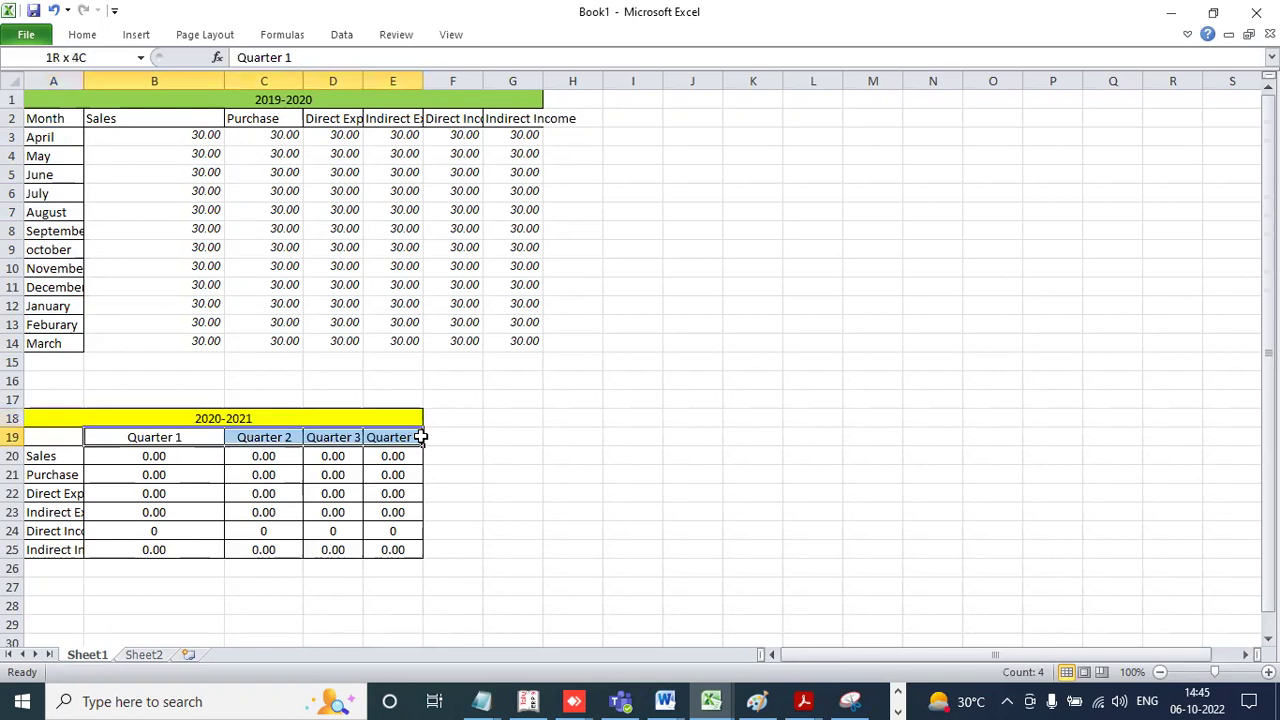
left_click_drag(57, 458, 55, 543)
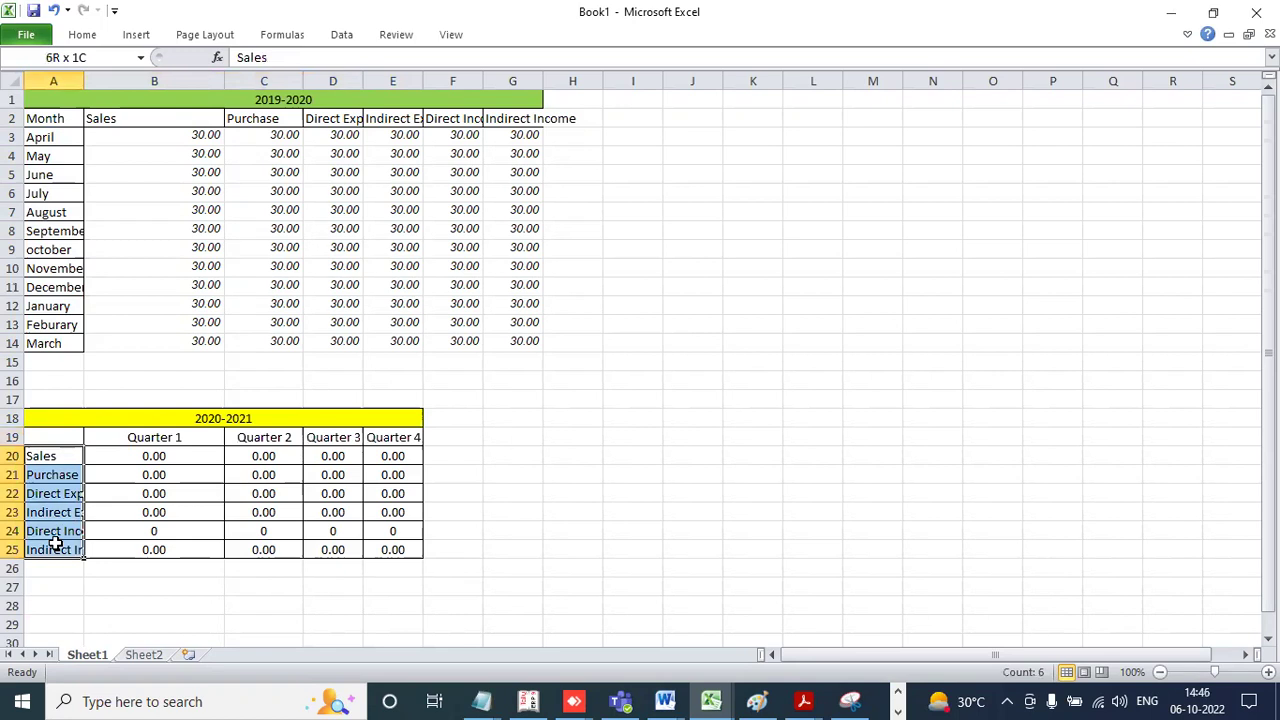
left_click_drag(55, 543, 55, 543)
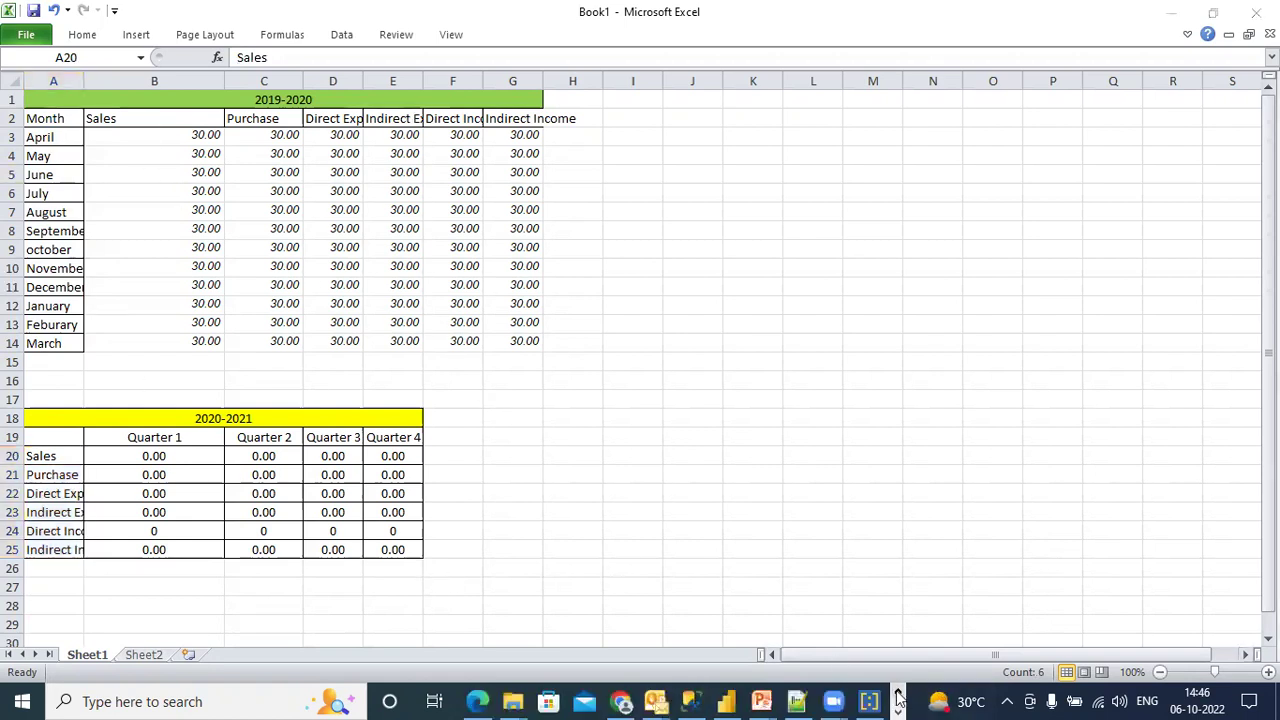
Switch back to Power BI Desktop, return from the focused visual to Page 11 and select the table visual.
left_click(728, 700)
left_click(420, 457)
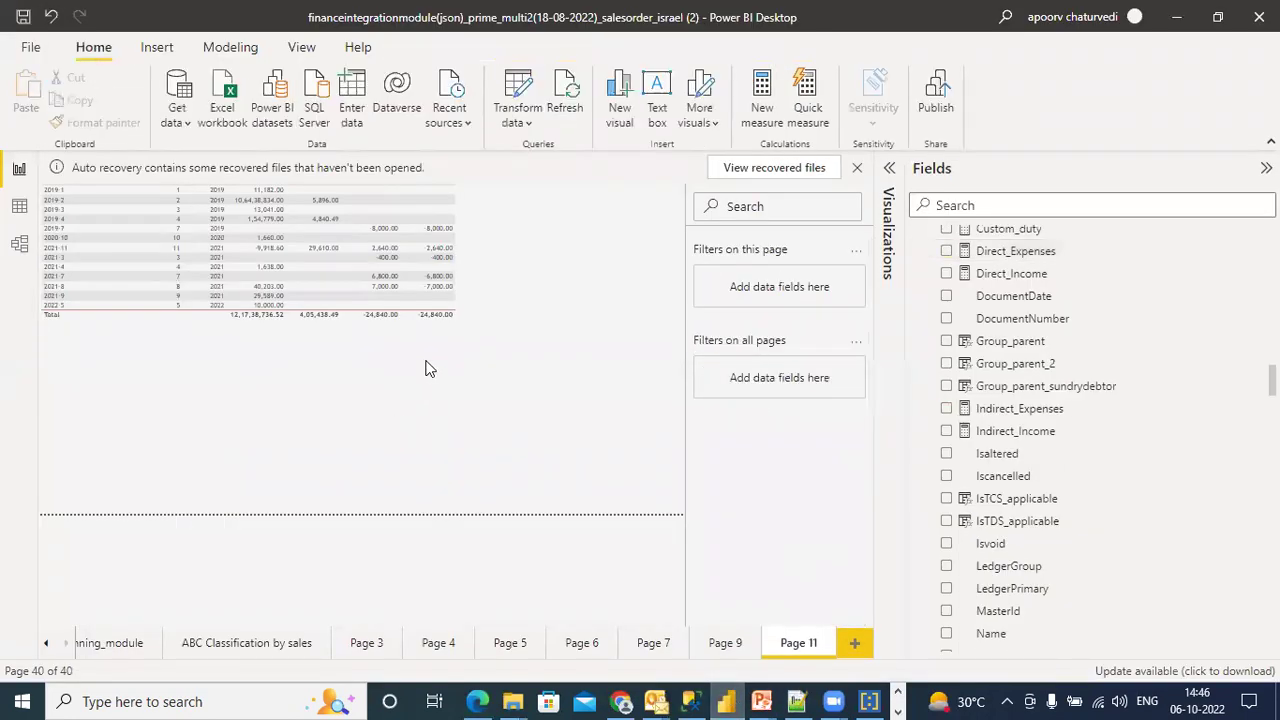
left_click(407, 306)
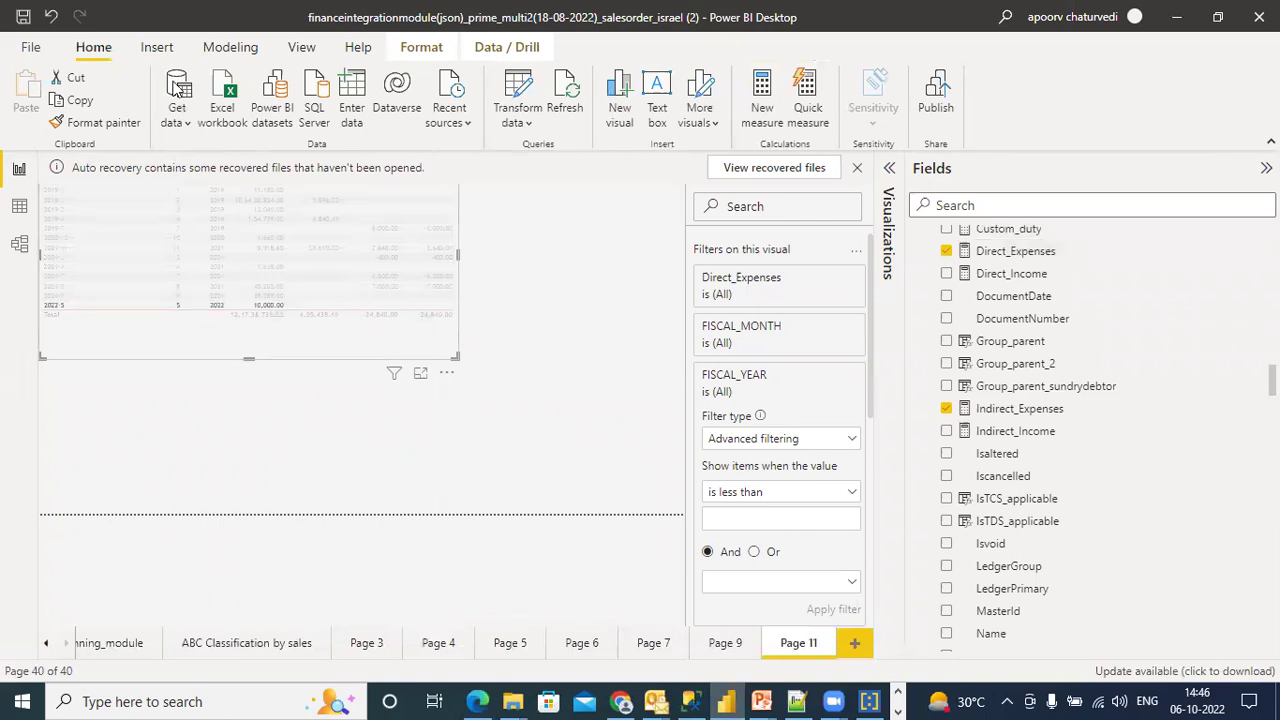
left_click(155, 48)
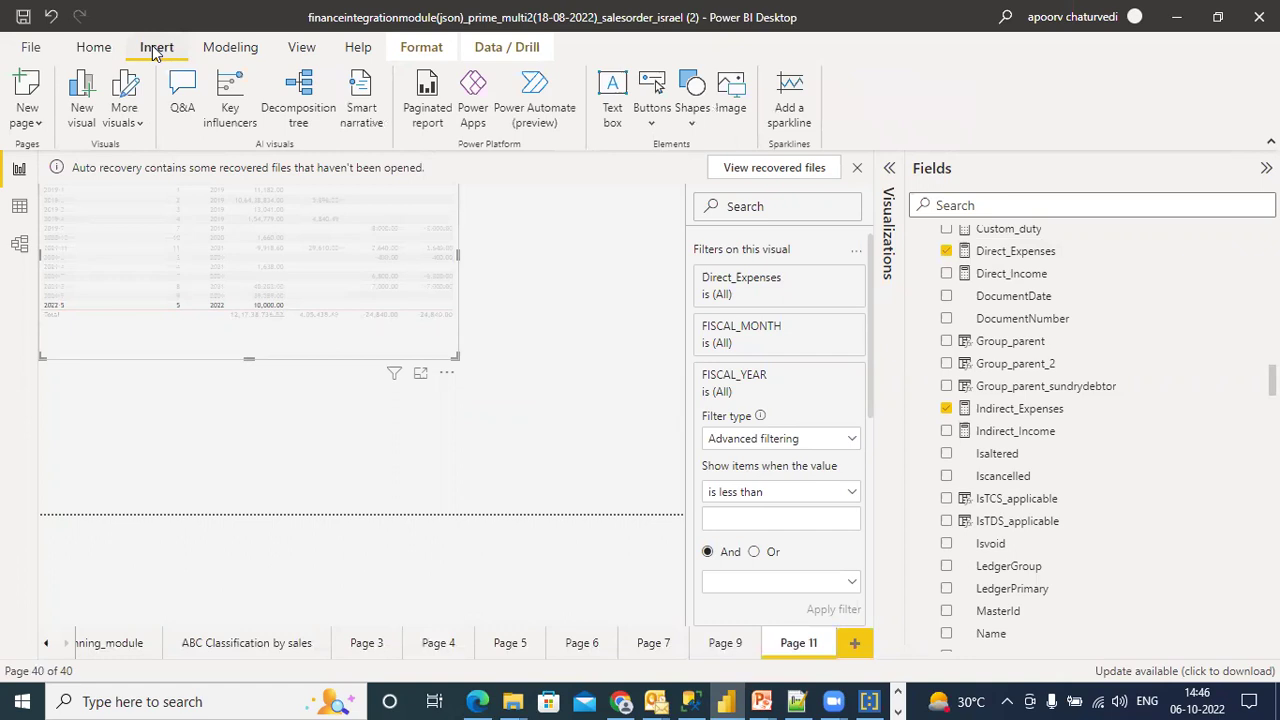
left_click(231, 52)
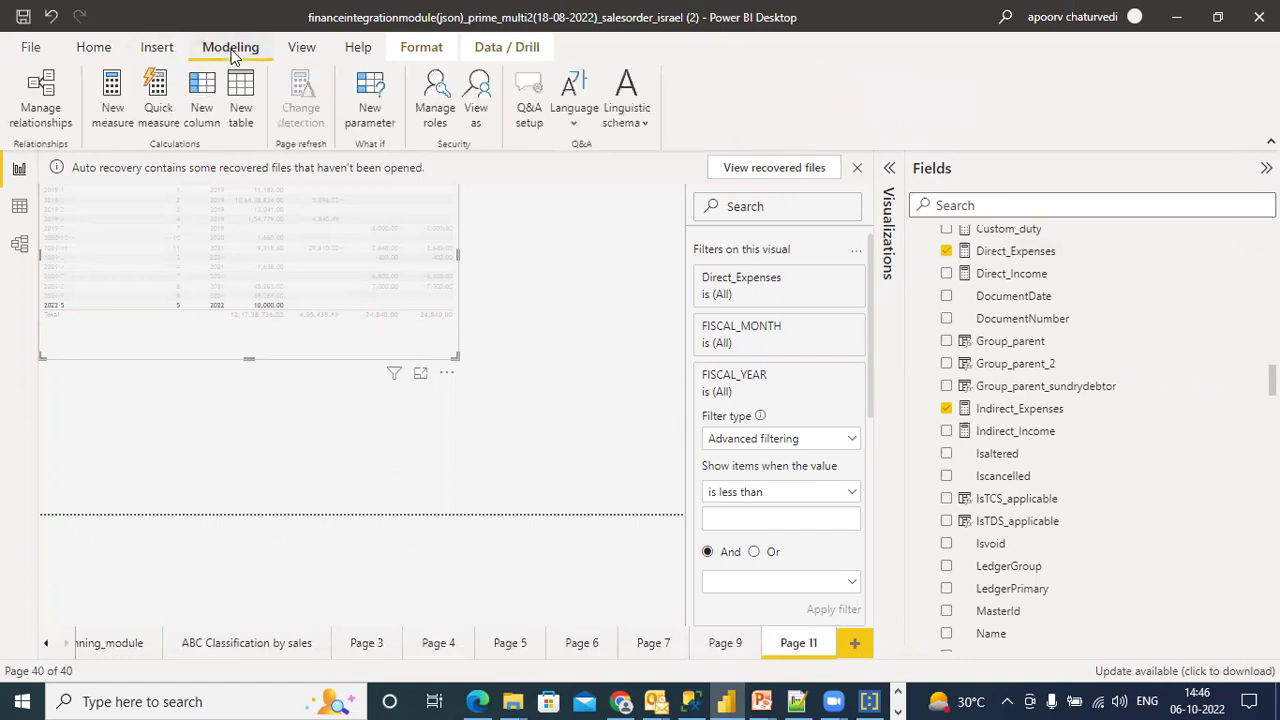
left_click(152, 50)
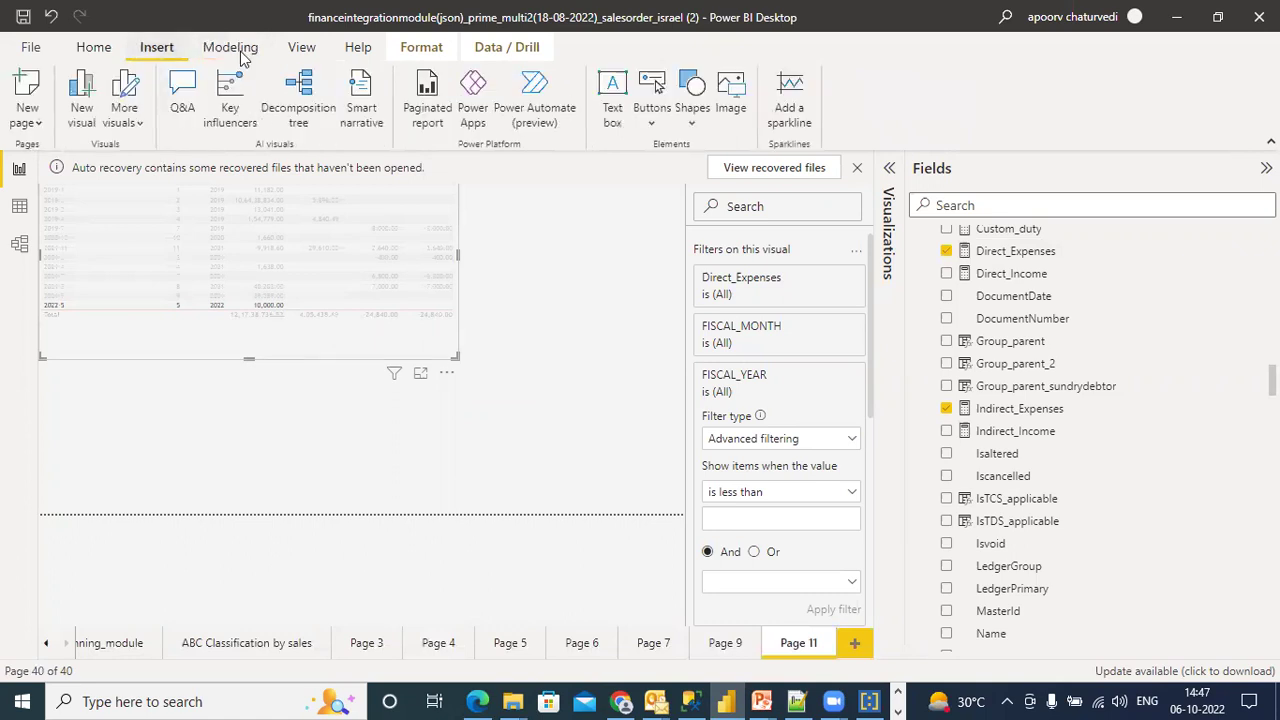
left_click(438, 52)
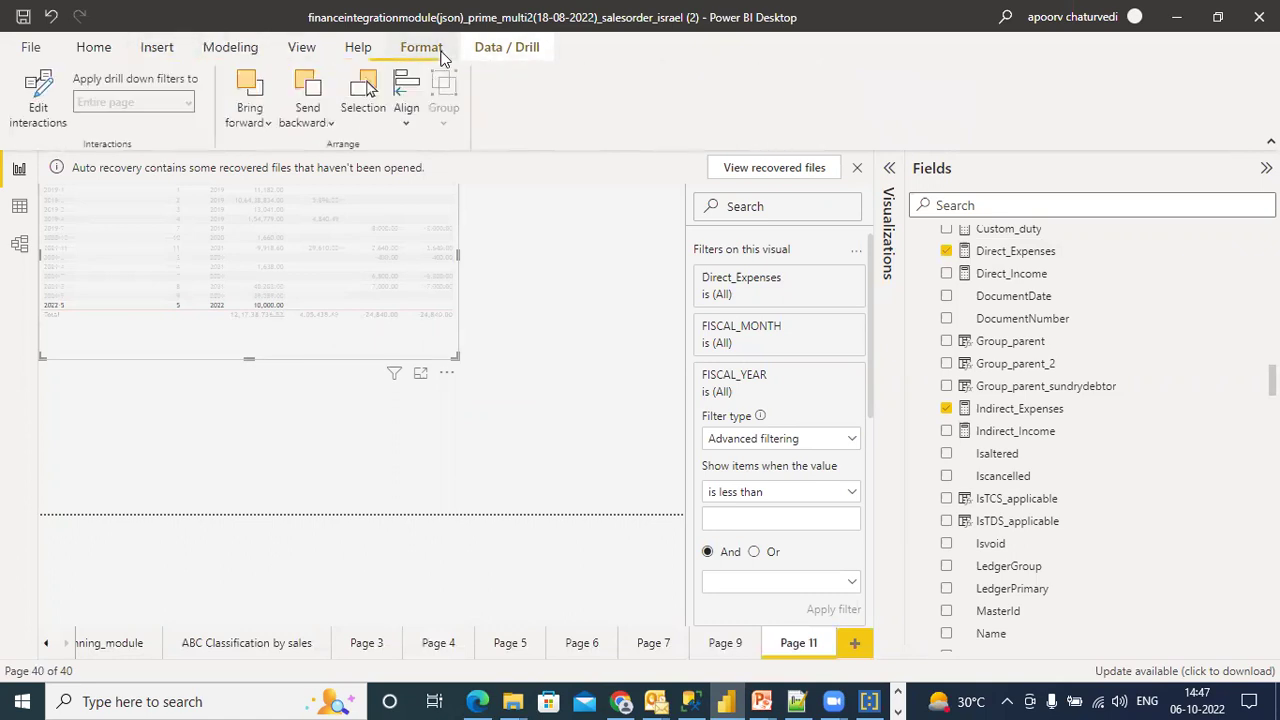
left_click(366, 52)
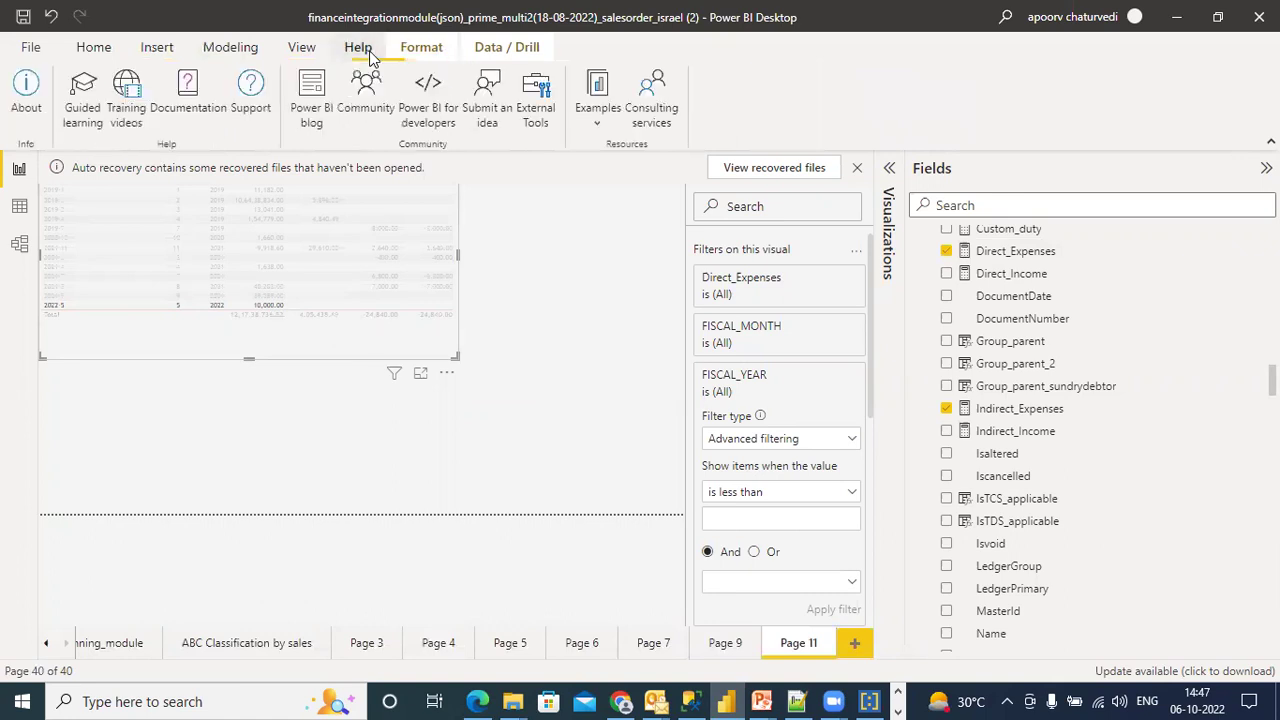
left_click(305, 50)
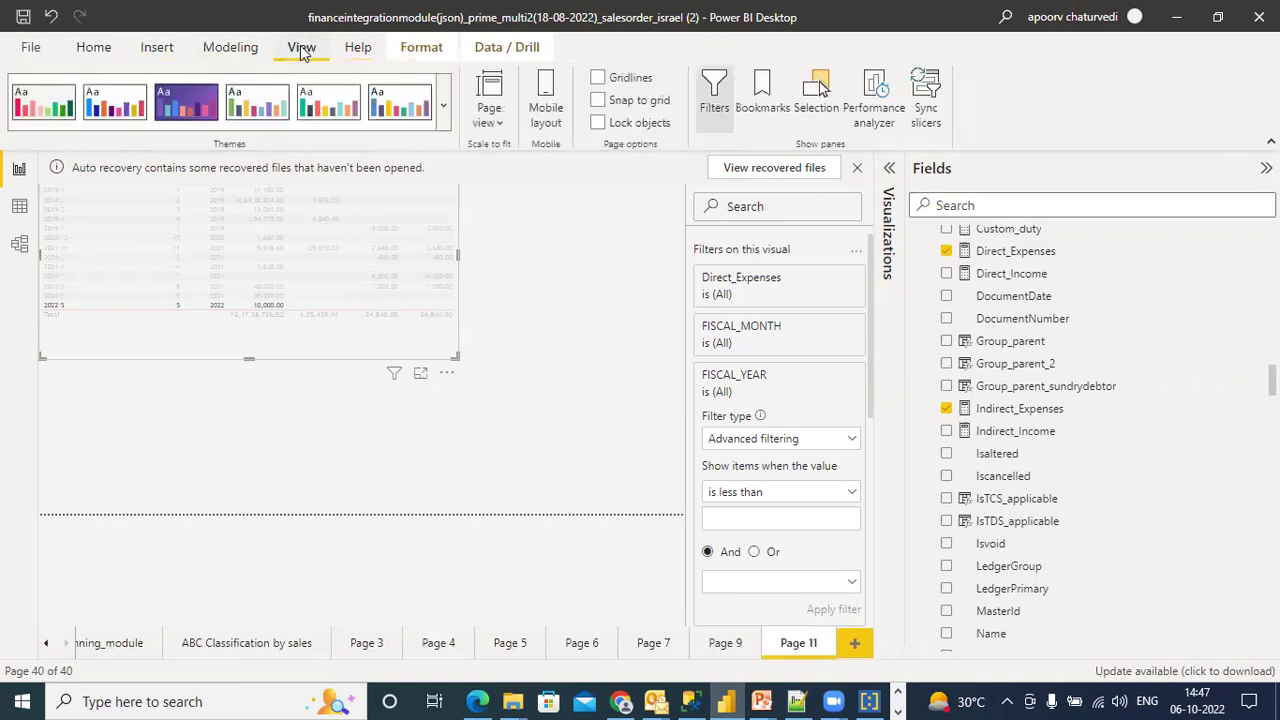
left_click(225, 50)
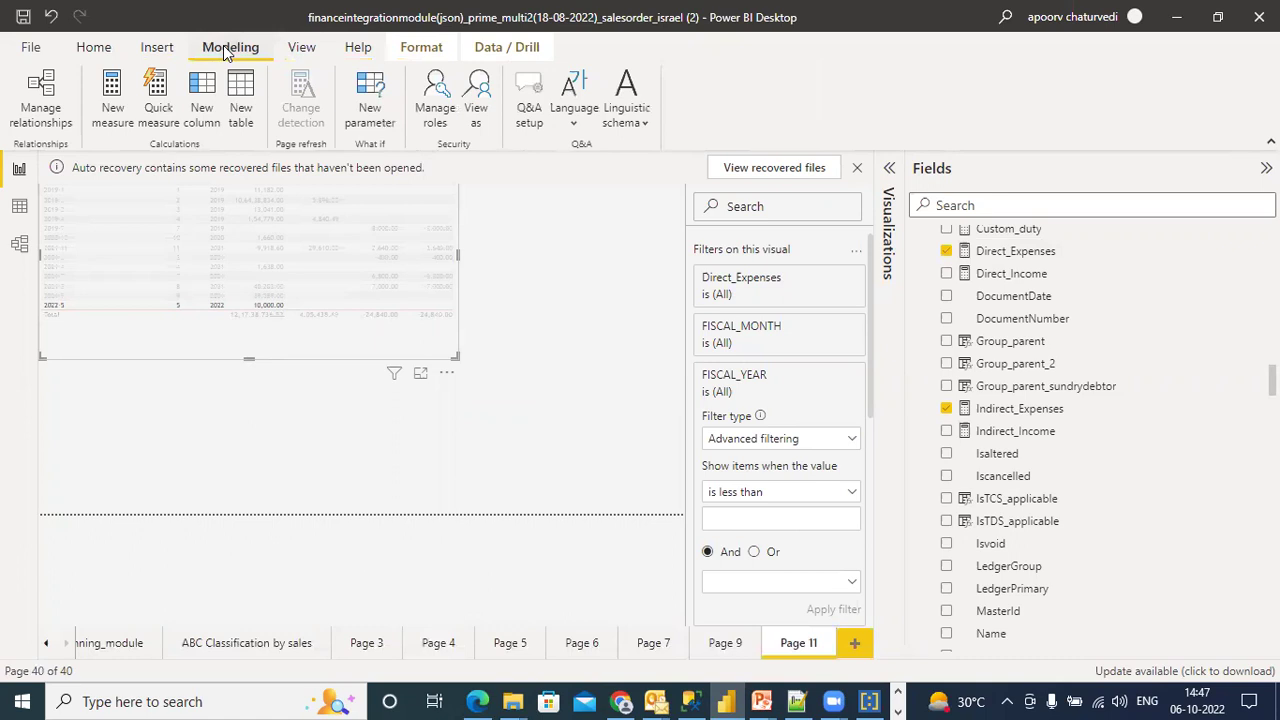
Collapse the Date_dimension fields and examine the full DAX definition of the Profit_loss_view table.
left_click(156, 48)
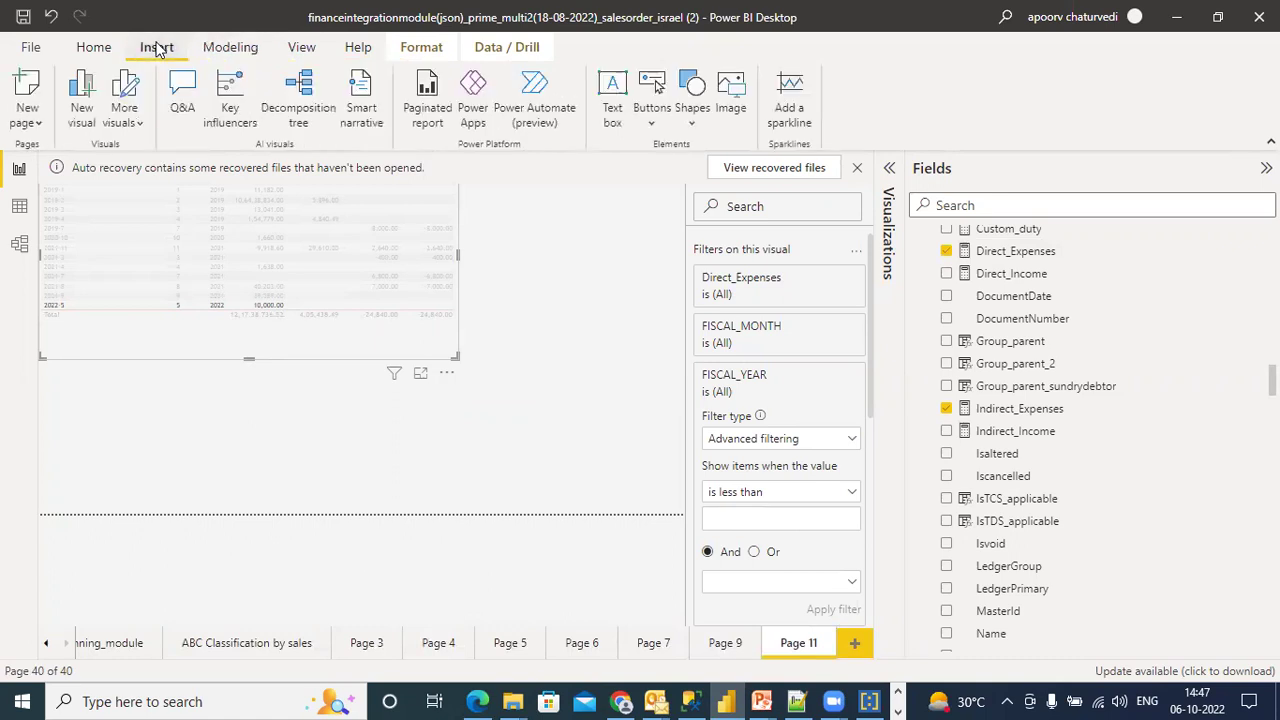
left_click(94, 48)
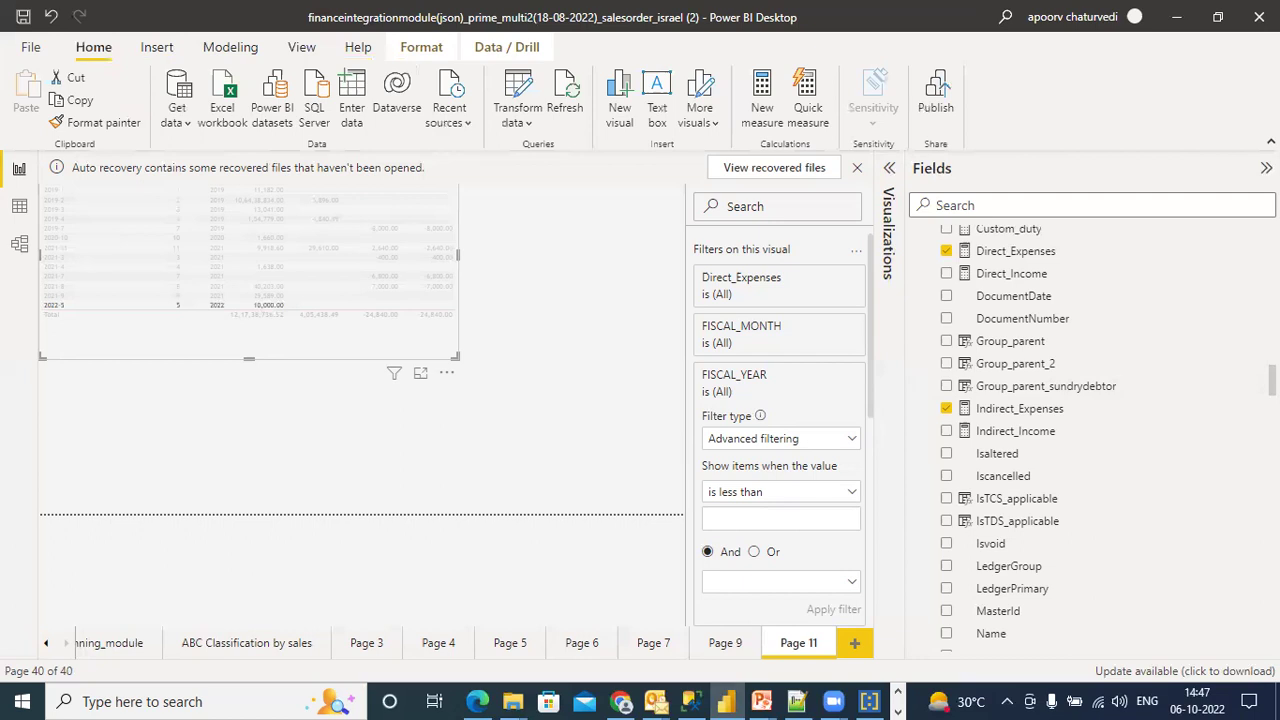
scroll(1090, 440, "up", 5)
scroll(1090, 440, "up", 3)
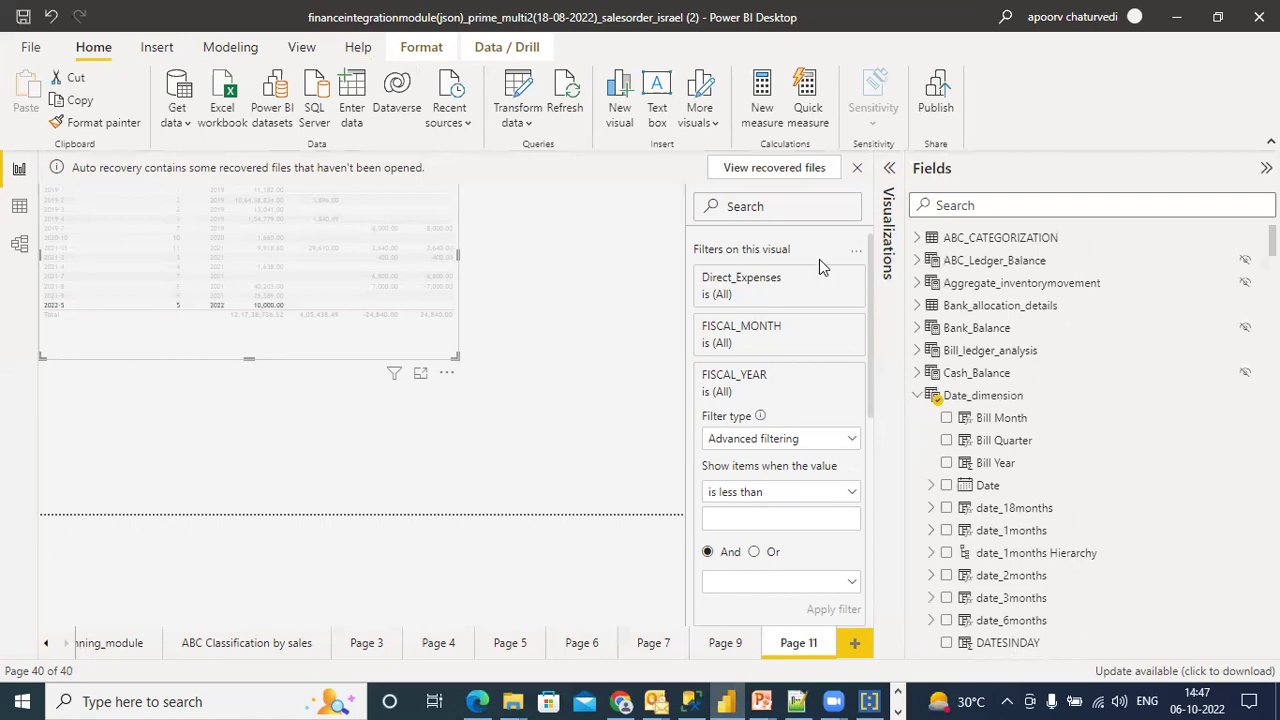
left_click(921, 397)
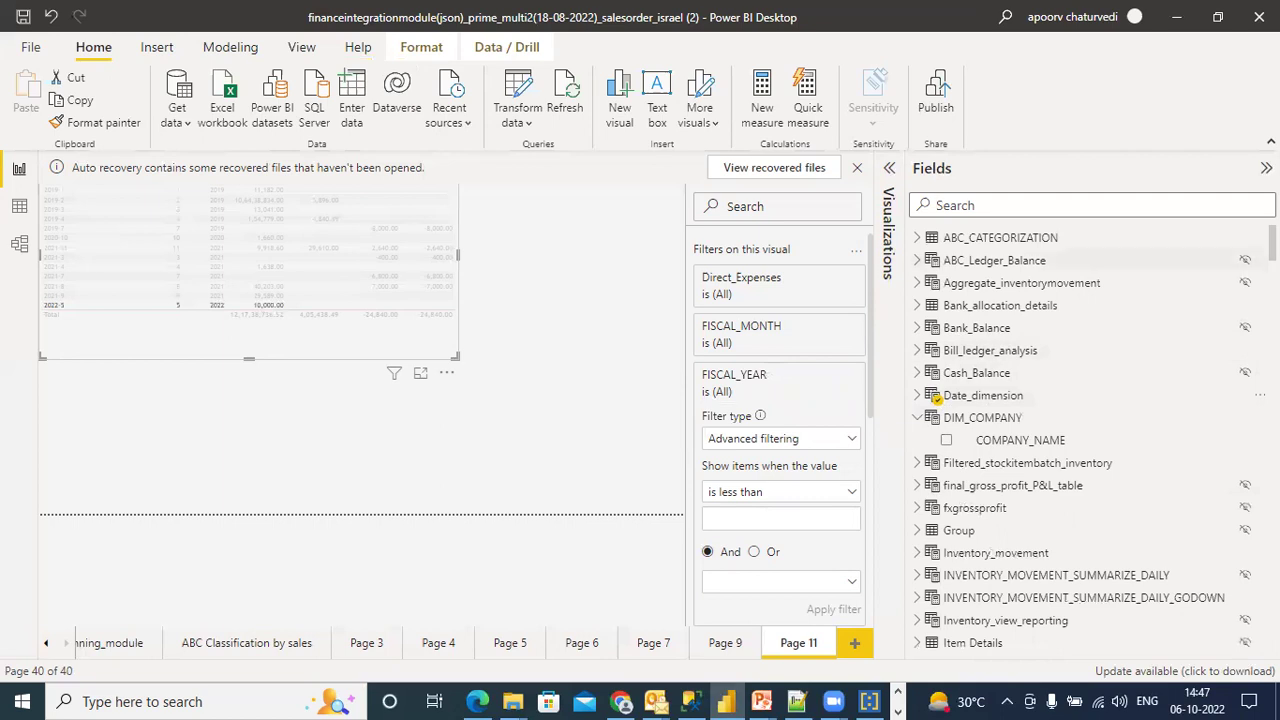
scroll(1082, 433, "down", 15)
scroll(1082, 433, "down", 15)
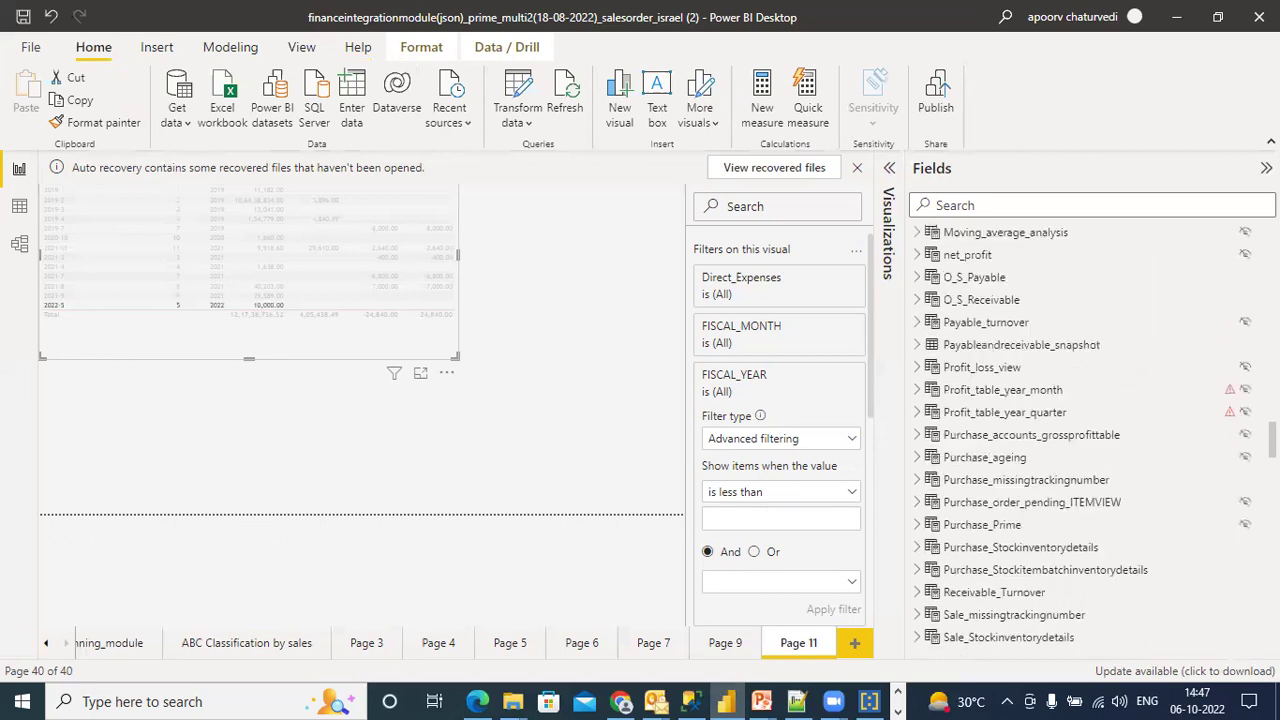
left_click(951, 369)
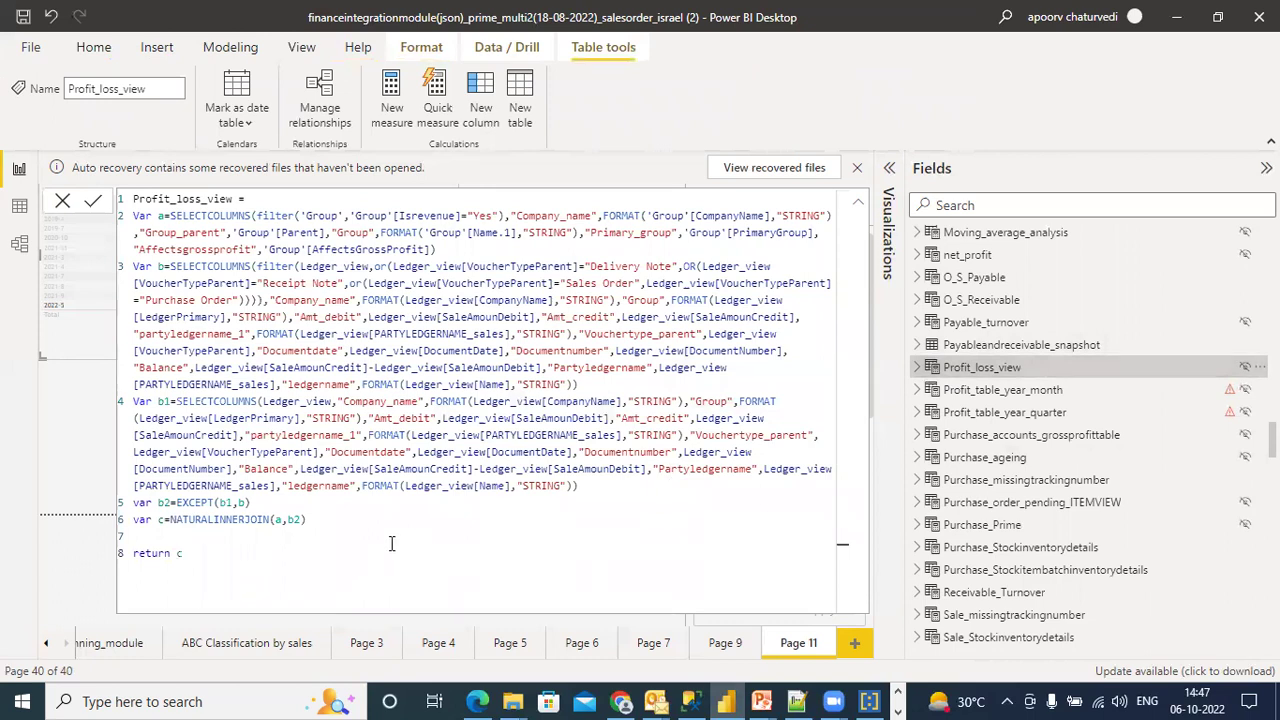
left_click_drag(242, 580, 134, 199)
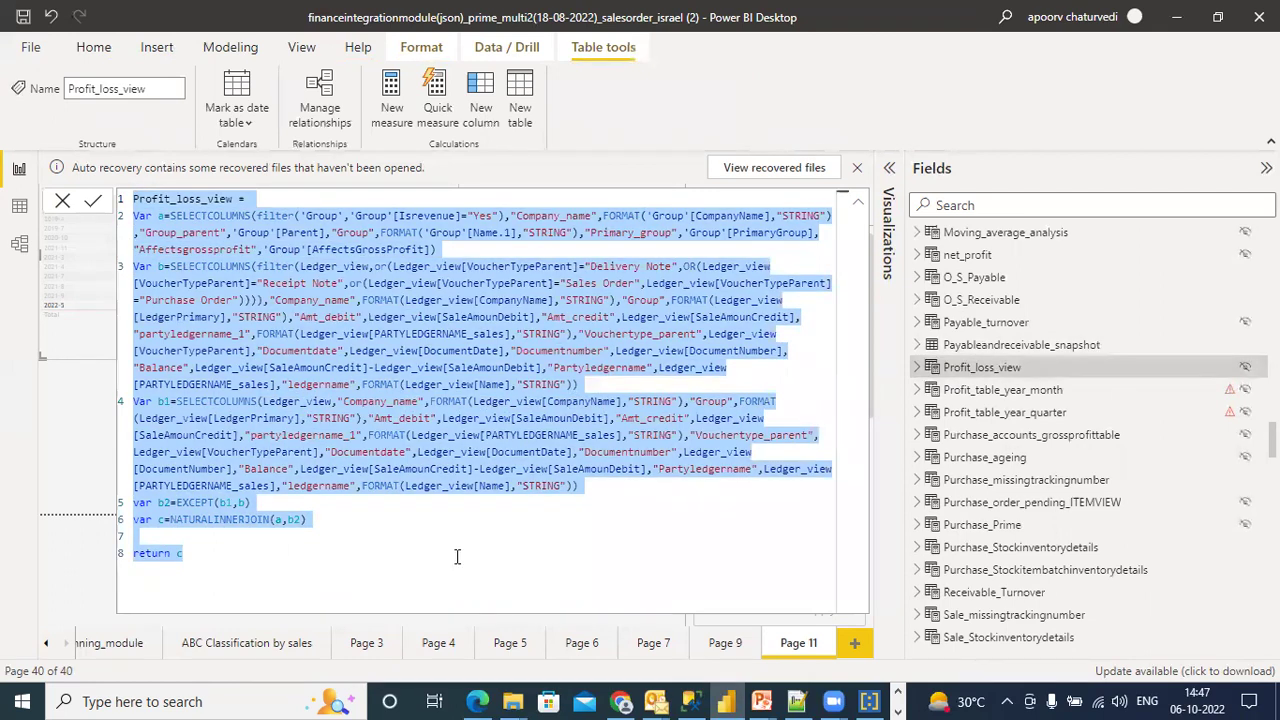
left_click(843, 198)
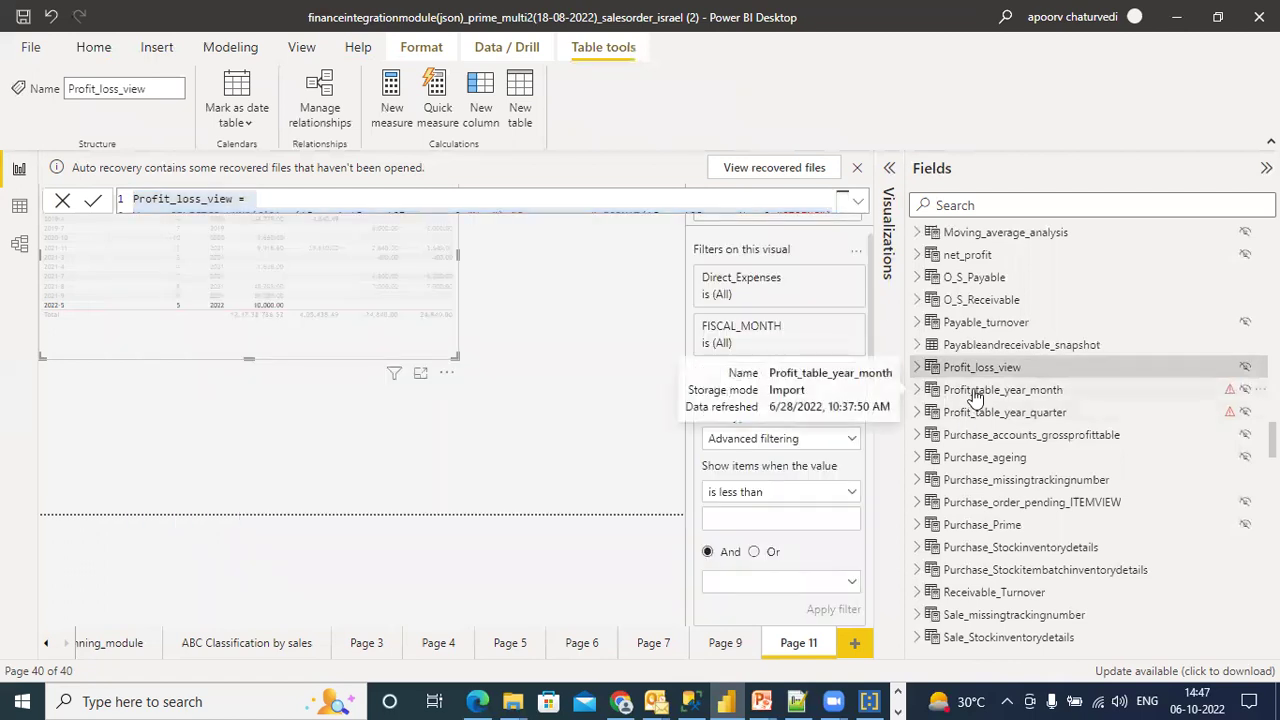
Examine the full DAX definition of the Profit_table_year_month table, then collapse its formula.
left_click(975, 392)
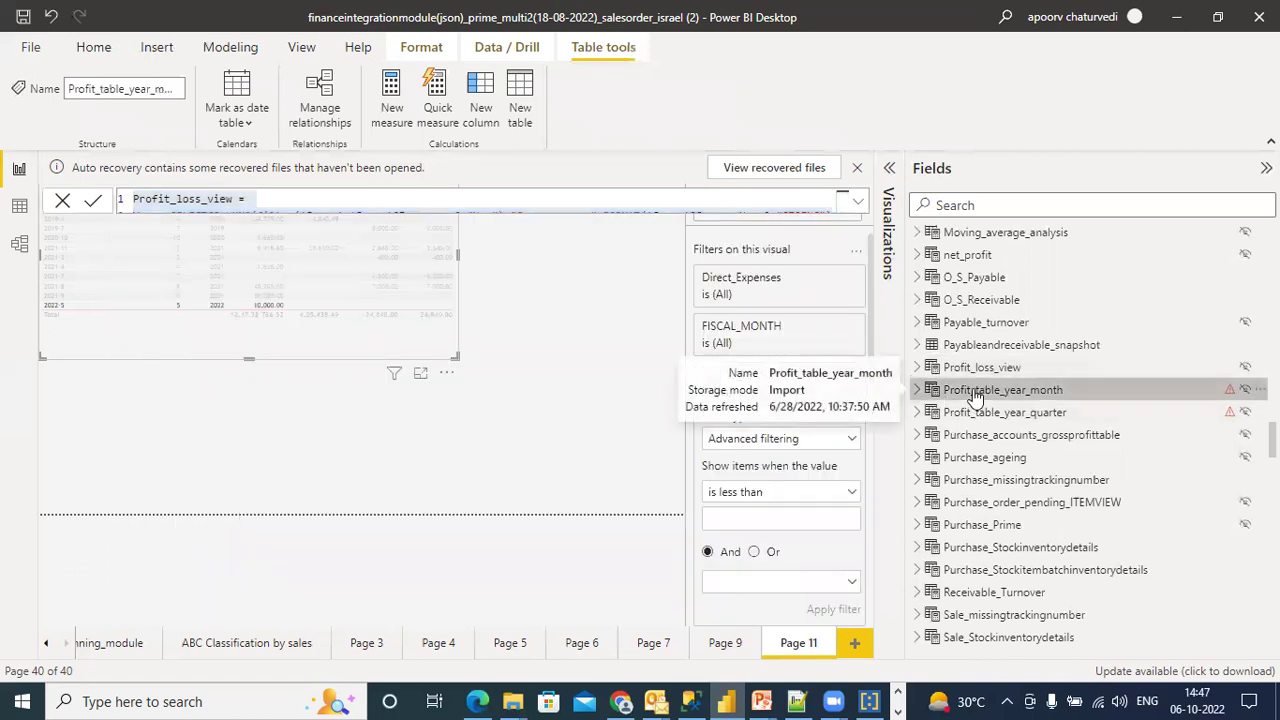
left_click(858, 203)
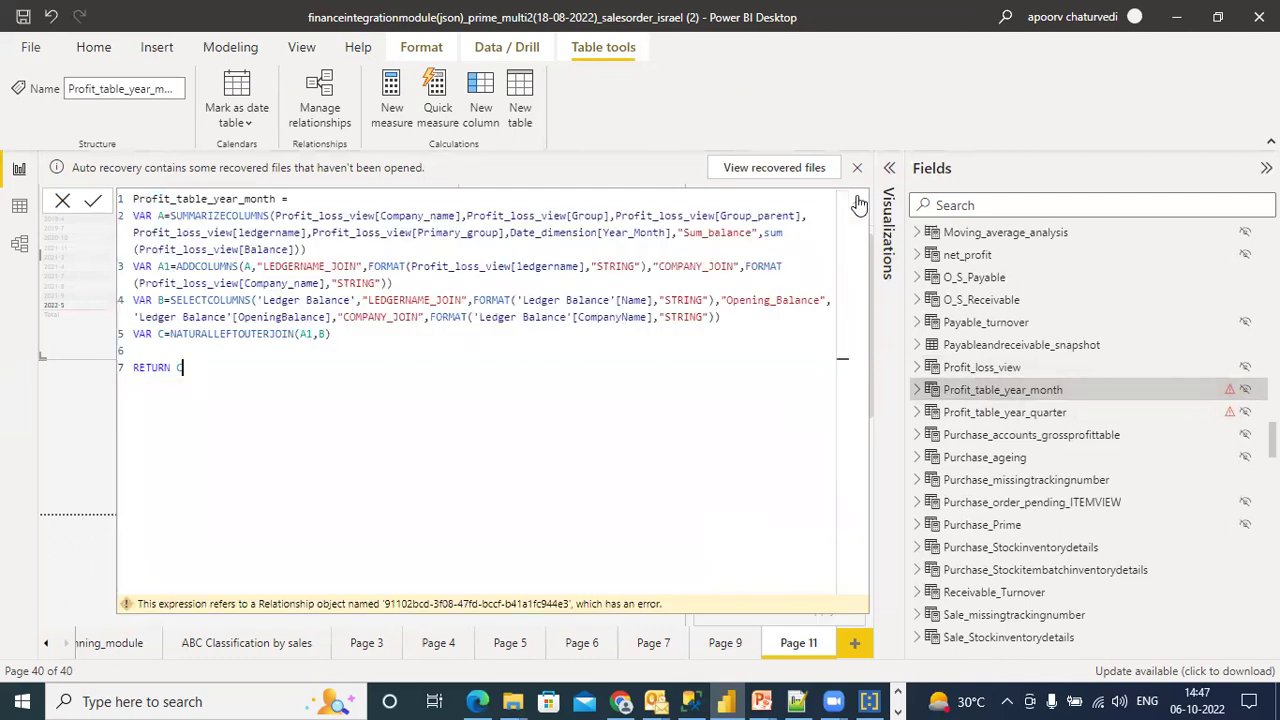
left_click(858, 205)
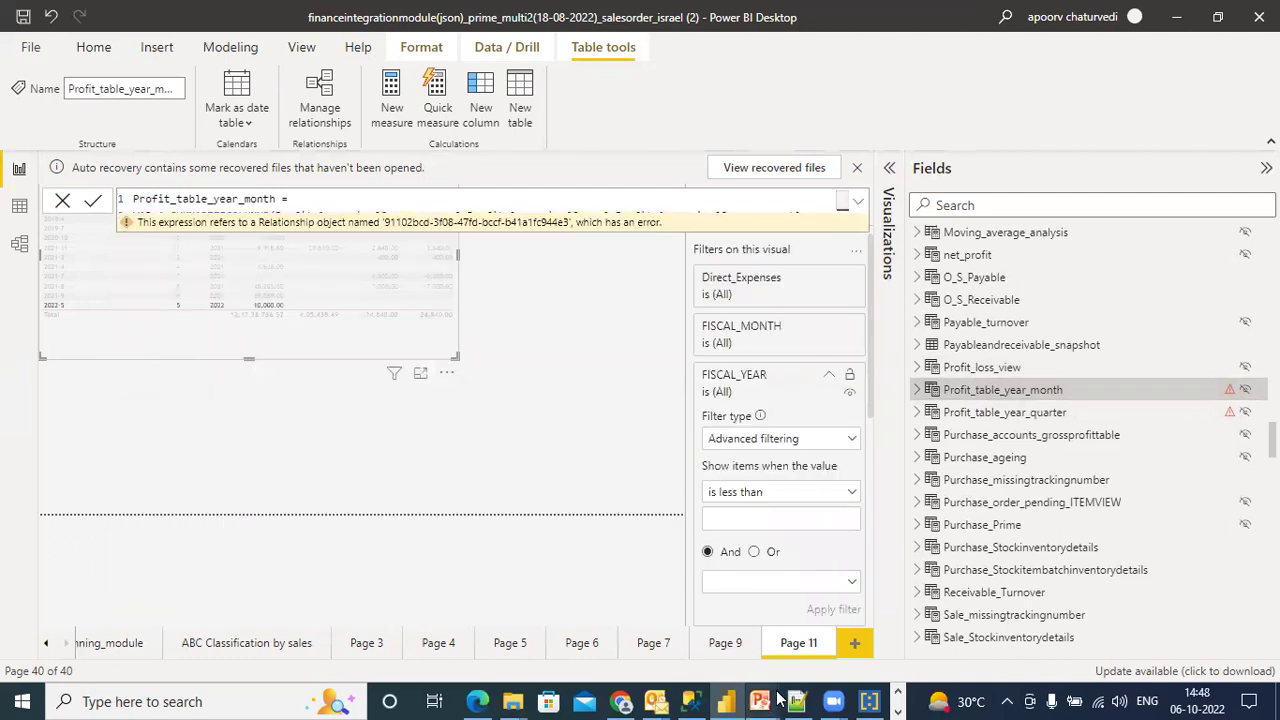
Add a new report page and start a new calculated column in the Ledger_view table.
left_click(857, 643)
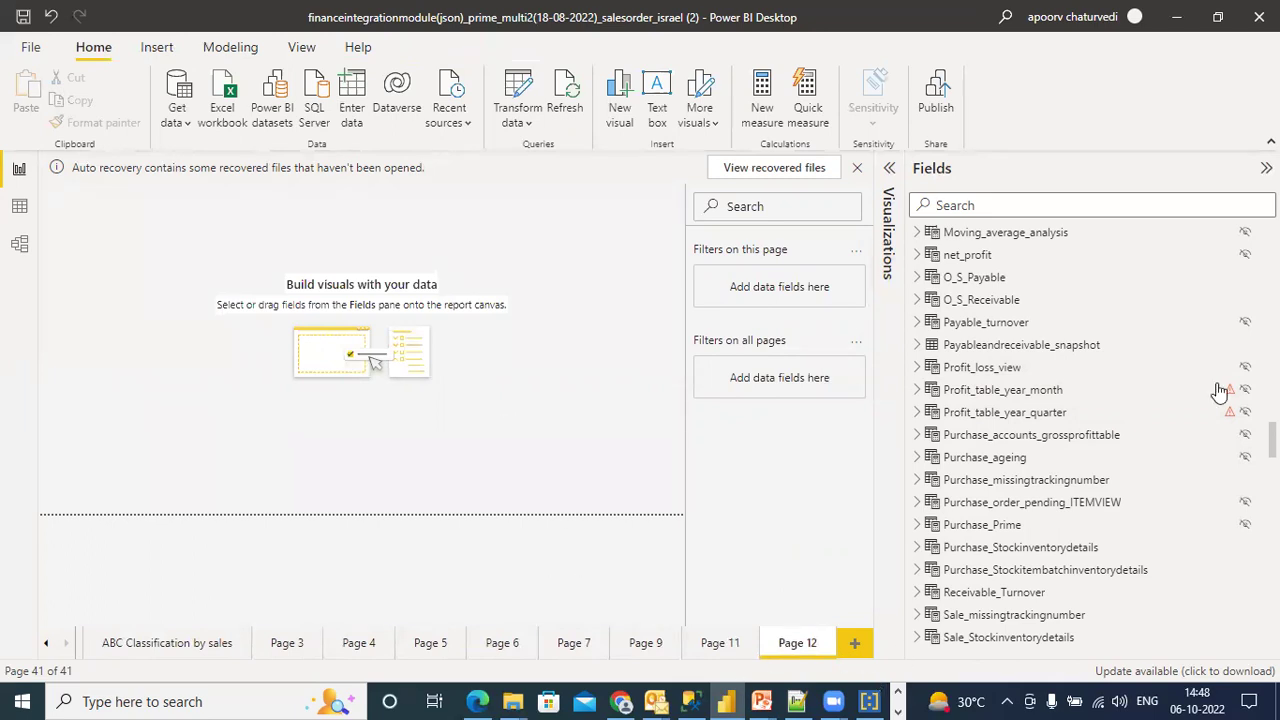
scroll(1080, 440, "down", 5)
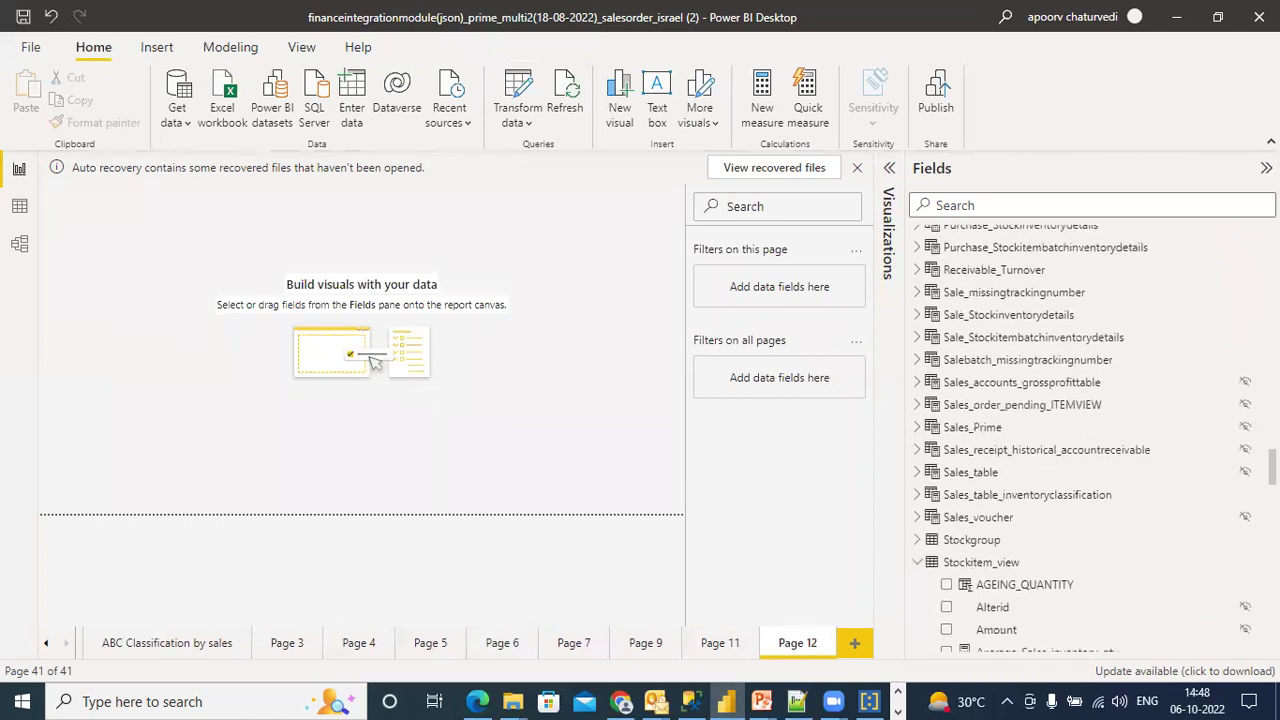
scroll(1080, 440, "down", 5)
scroll(1080, 440, "up", 7)
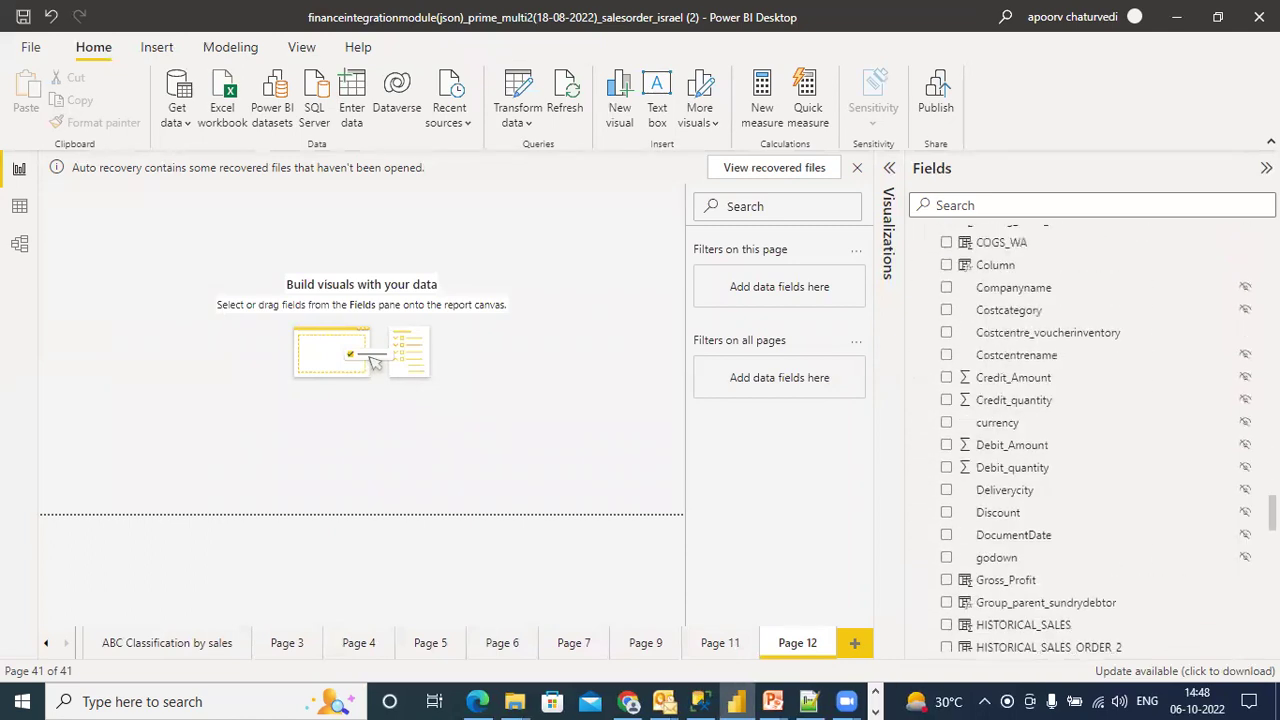
scroll(1080, 440, "up", 10)
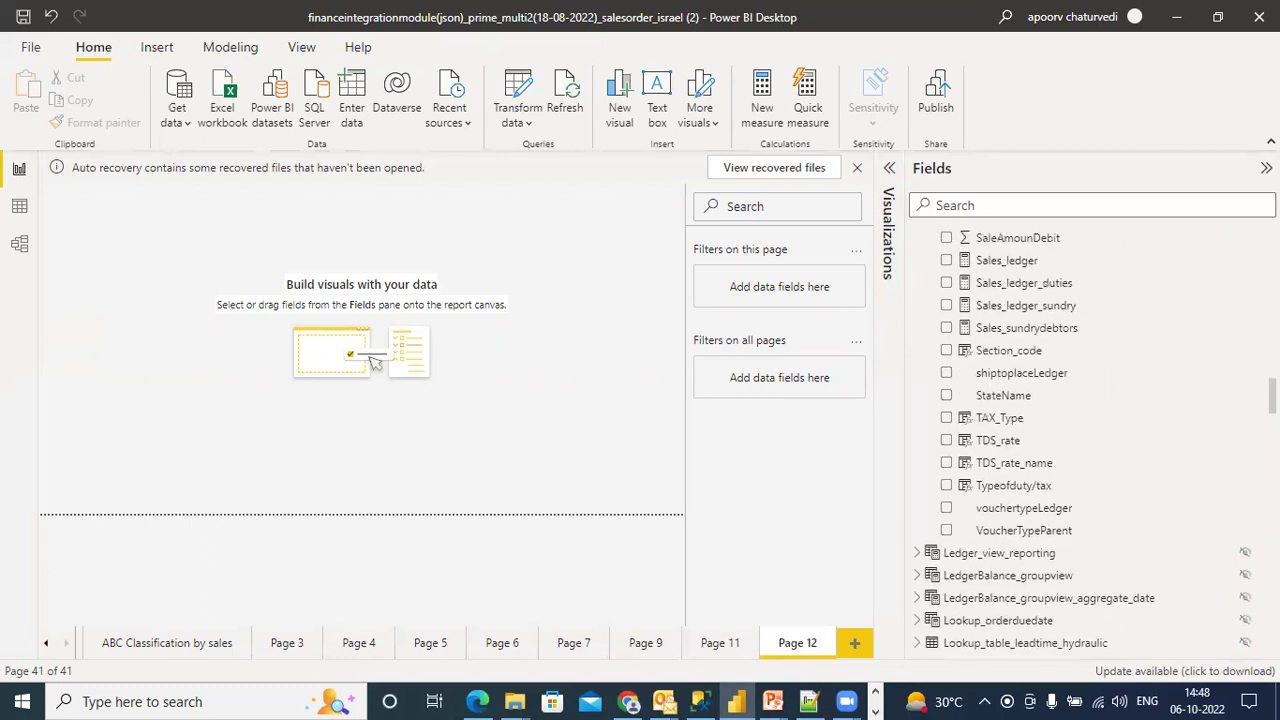
scroll(1080, 440, "up", 6)
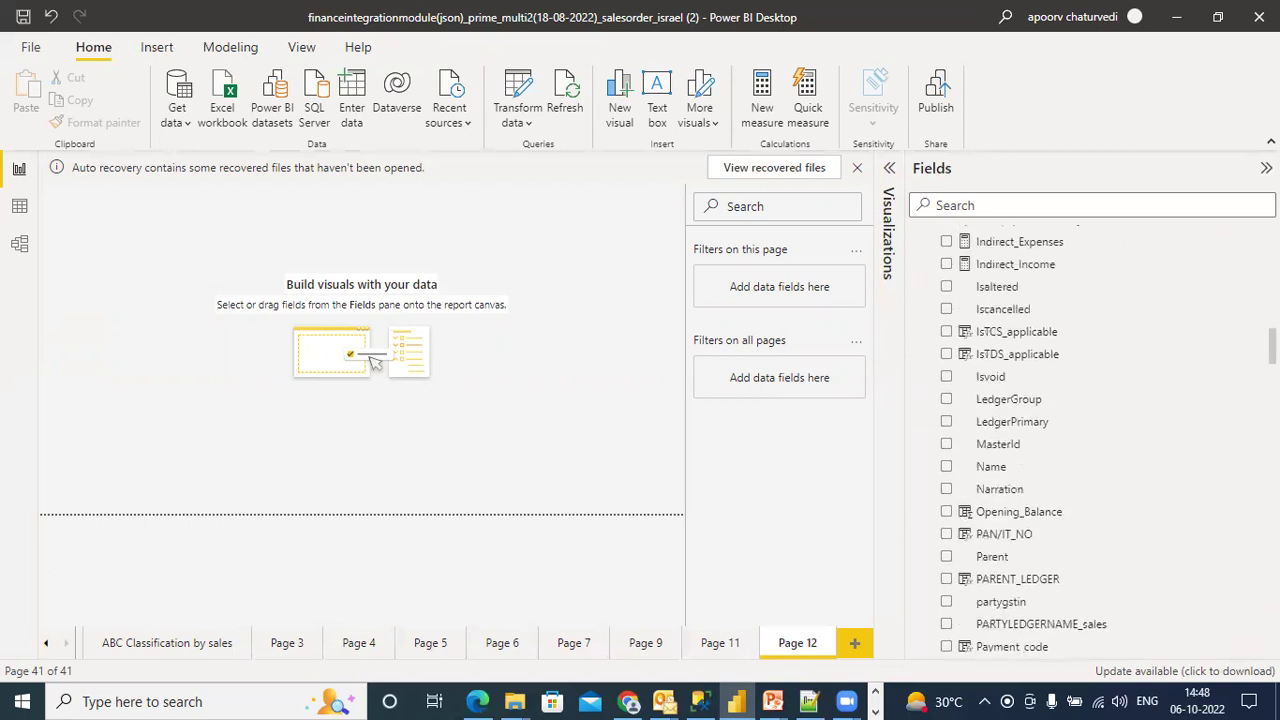
scroll(1080, 440, "up", 8)
scroll(1080, 440, "up", 5)
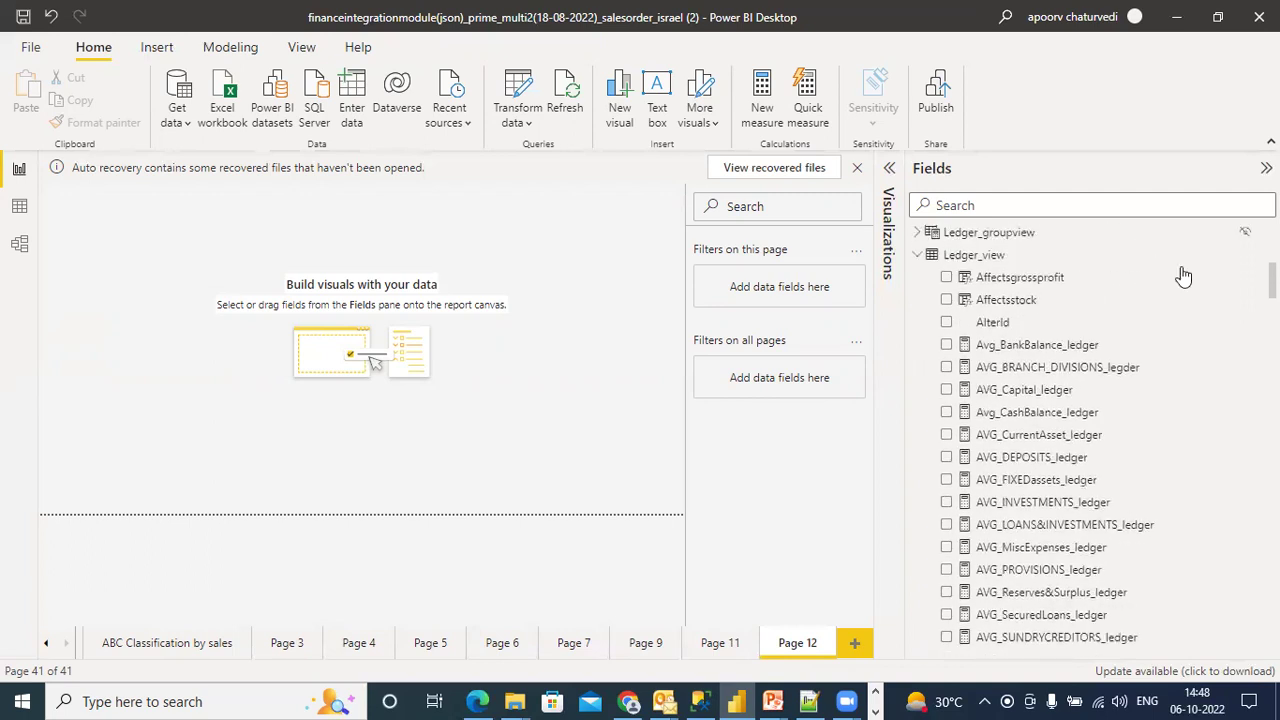
left_click(1000, 258)
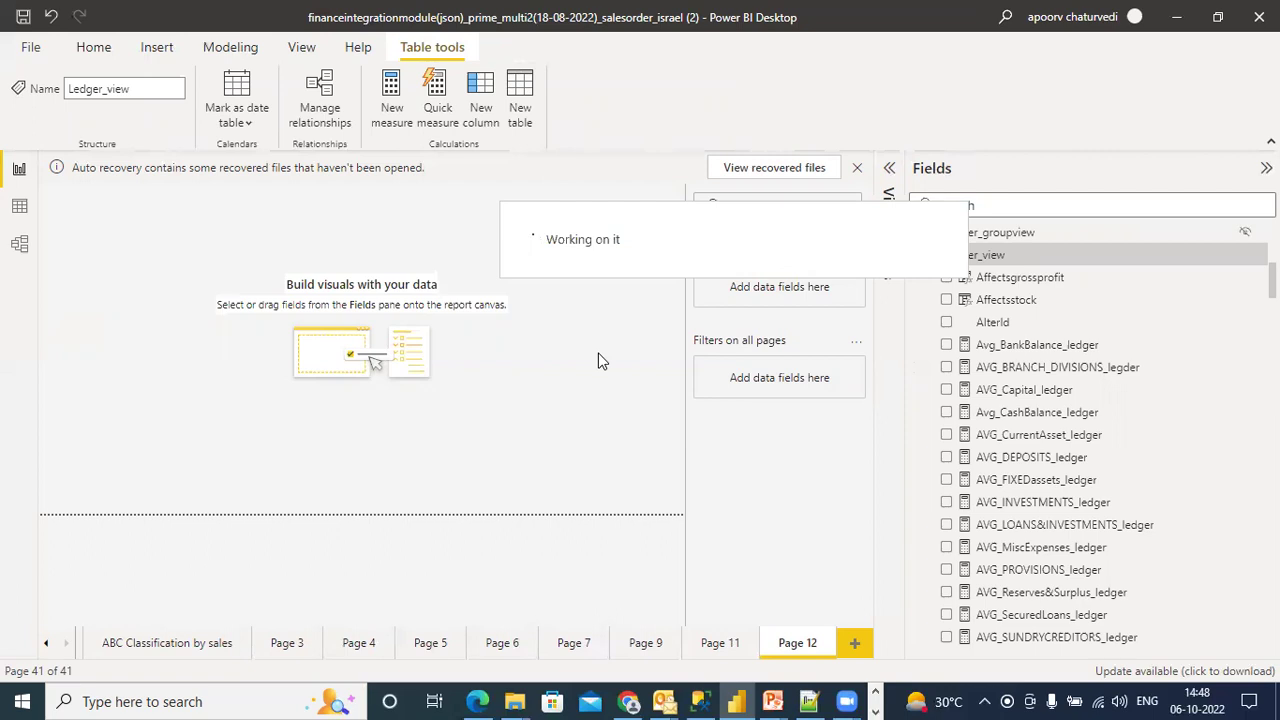
Switch to Book1 in Excel and review the 2020-2021 table's year heading and its Quarter 1 to Quarter 4 columns.
left_click(875, 692)
mouse_move(719, 692)
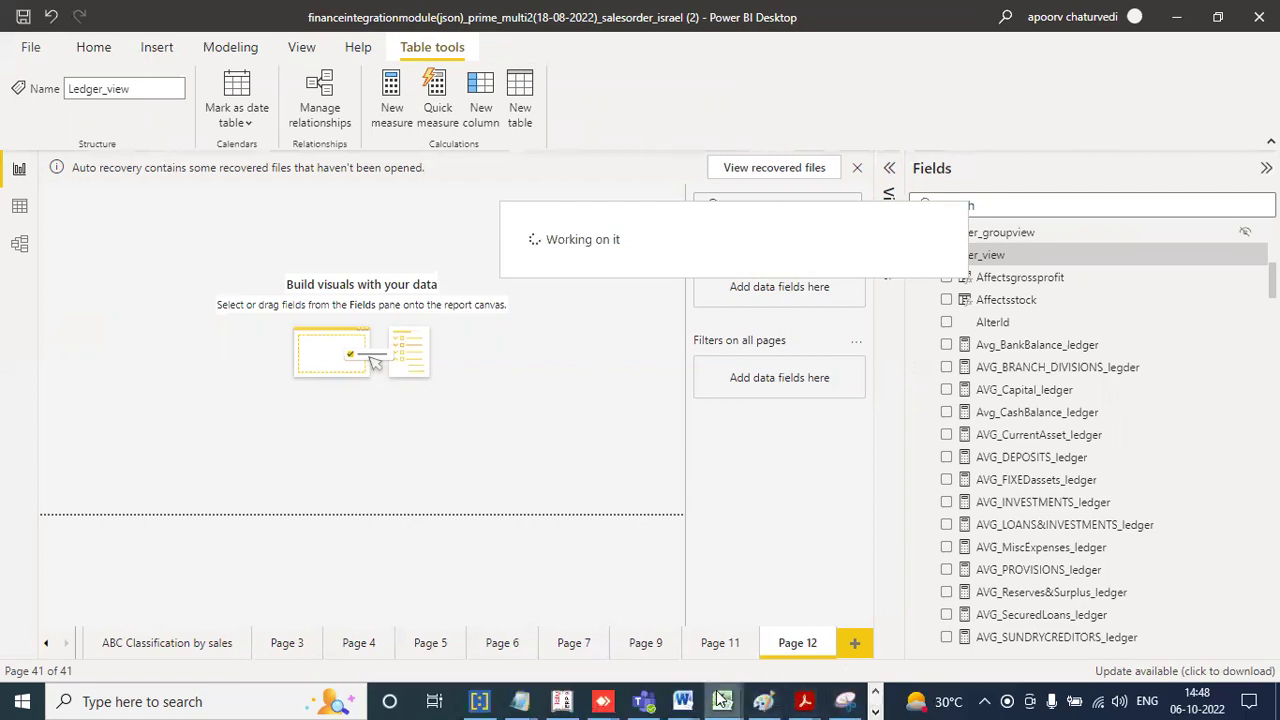
left_click(910, 625)
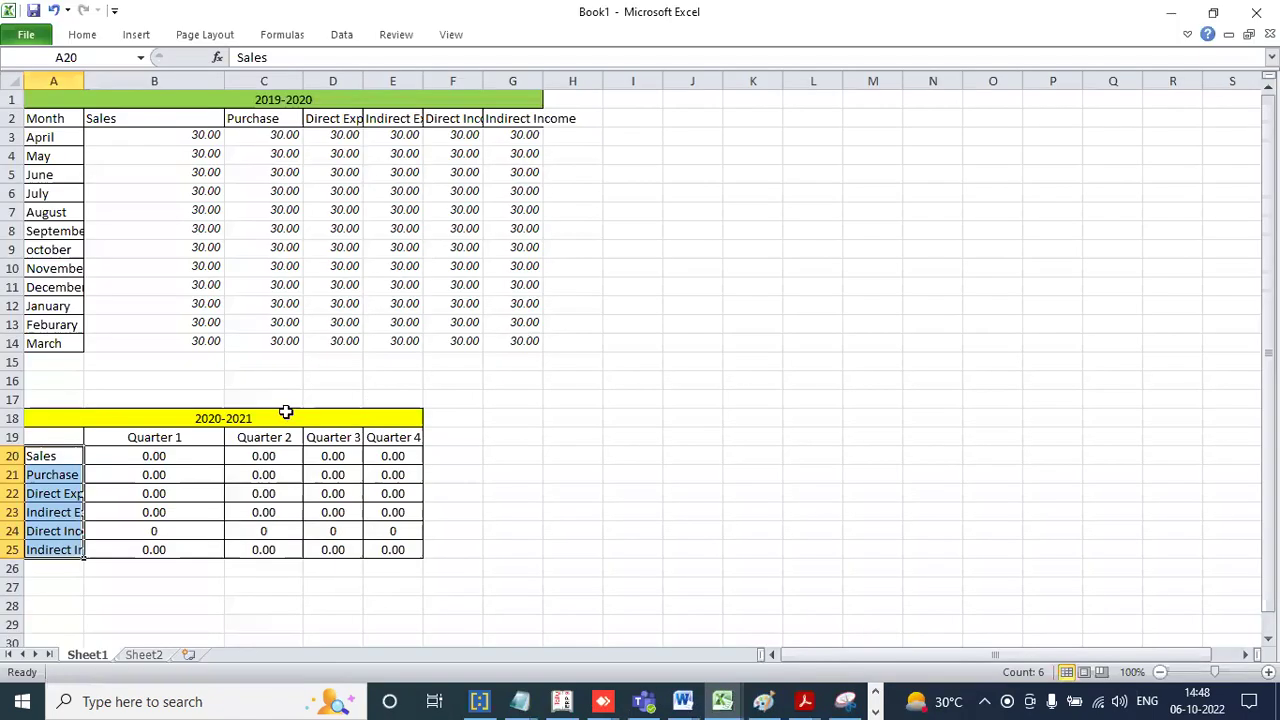
left_click(158, 438)
left_click(221, 419)
left_click(170, 444)
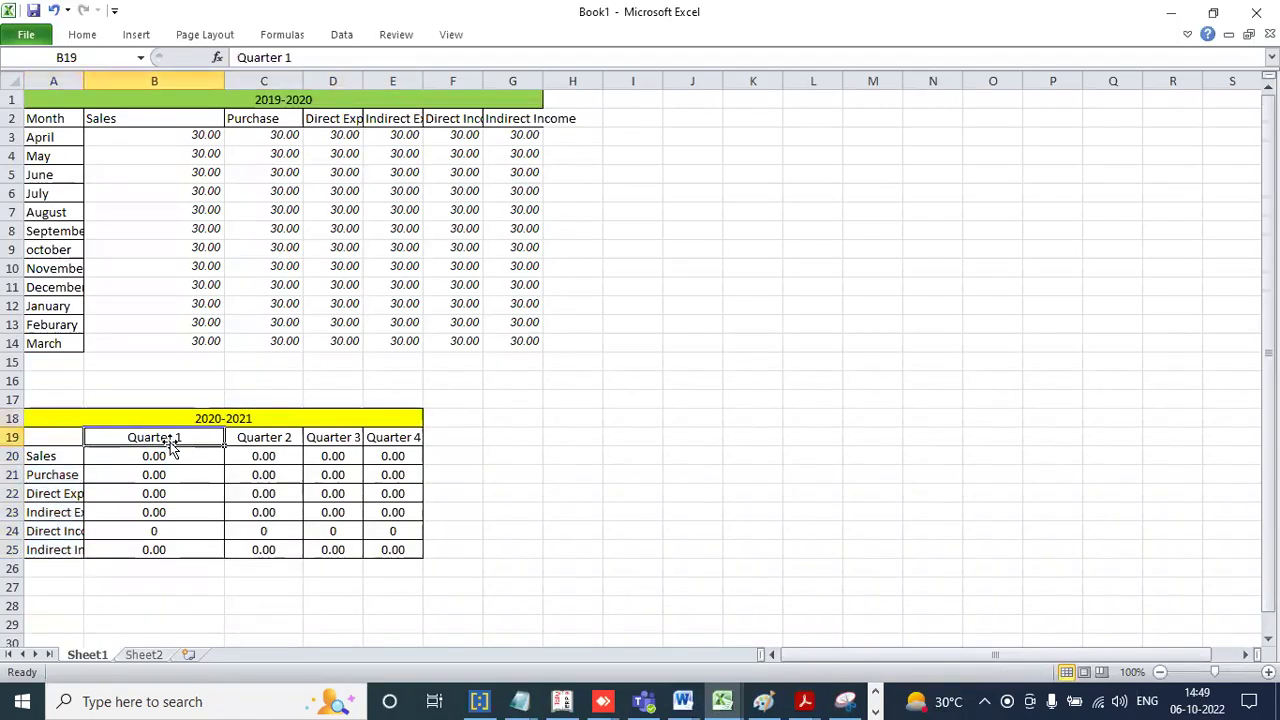
left_click(275, 436)
left_click(332, 438)
left_click(411, 437)
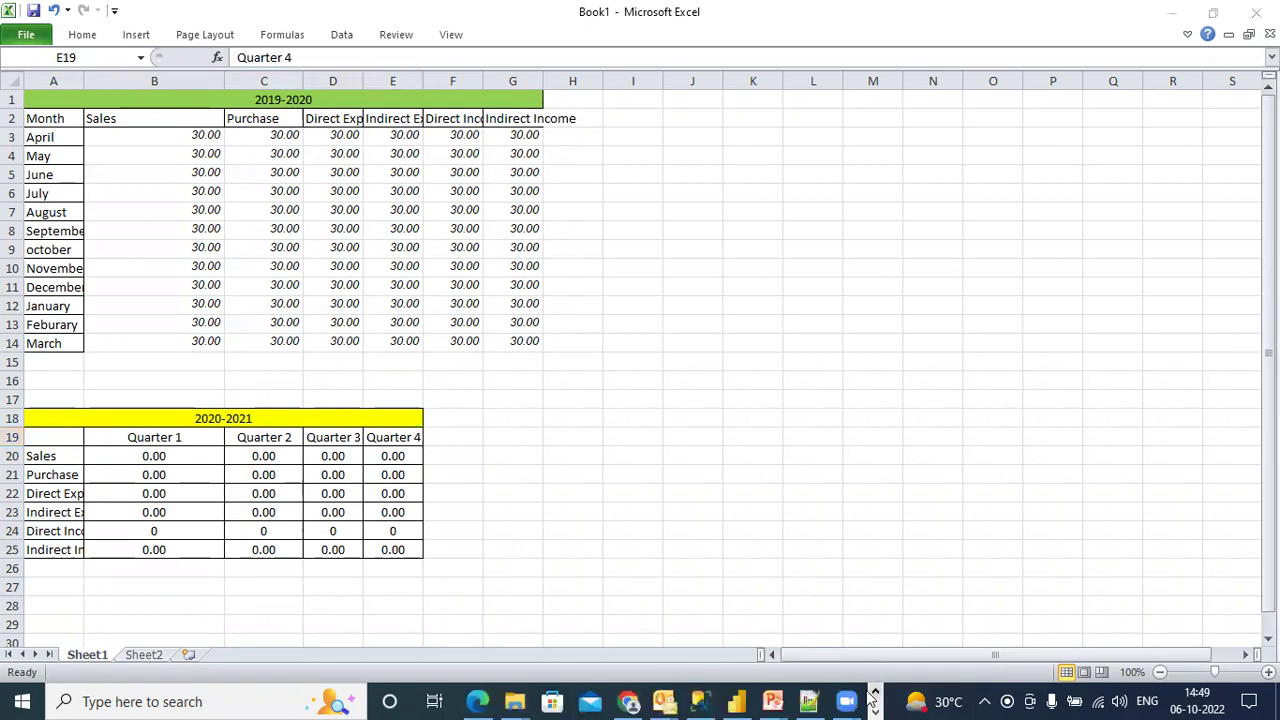
Switch back to Power BI Desktop, name the new column Fiscal_year and begin its formula with Var a=Ledger_view[DocumentDate].
left_click(730, 700)
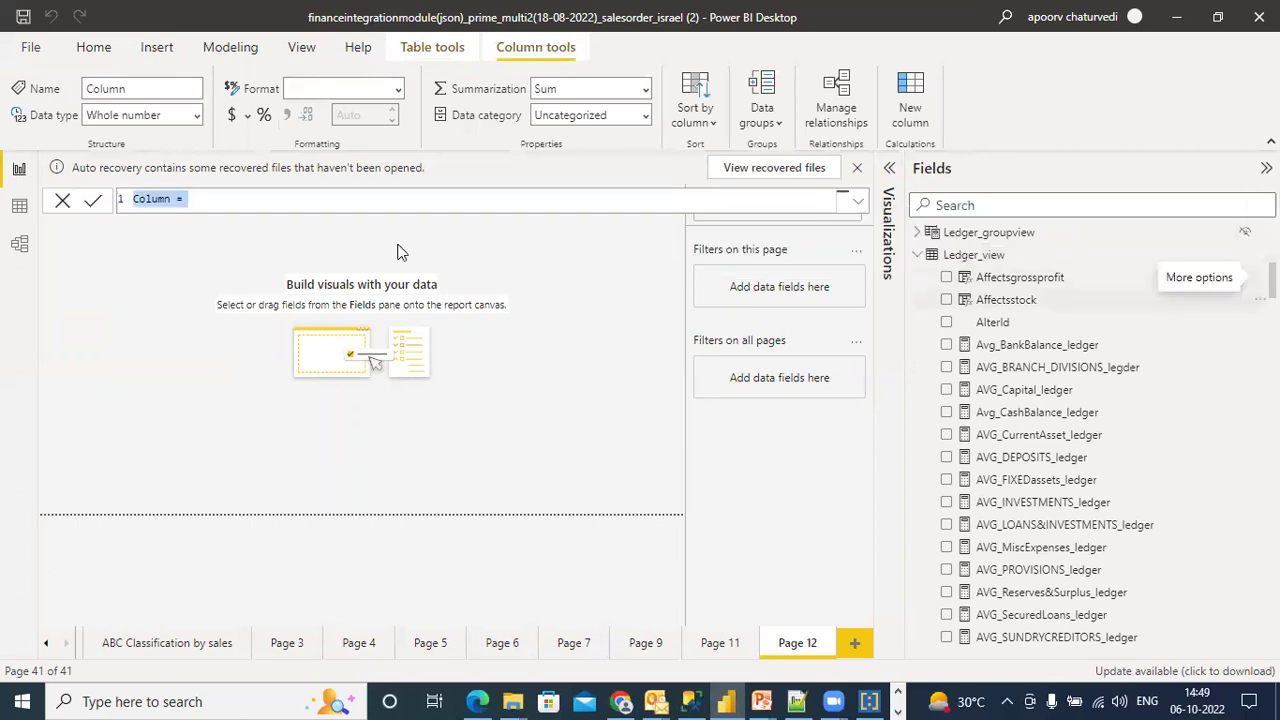
left_click(172, 199)
double_click(130, 203)
type("Fiscal_")
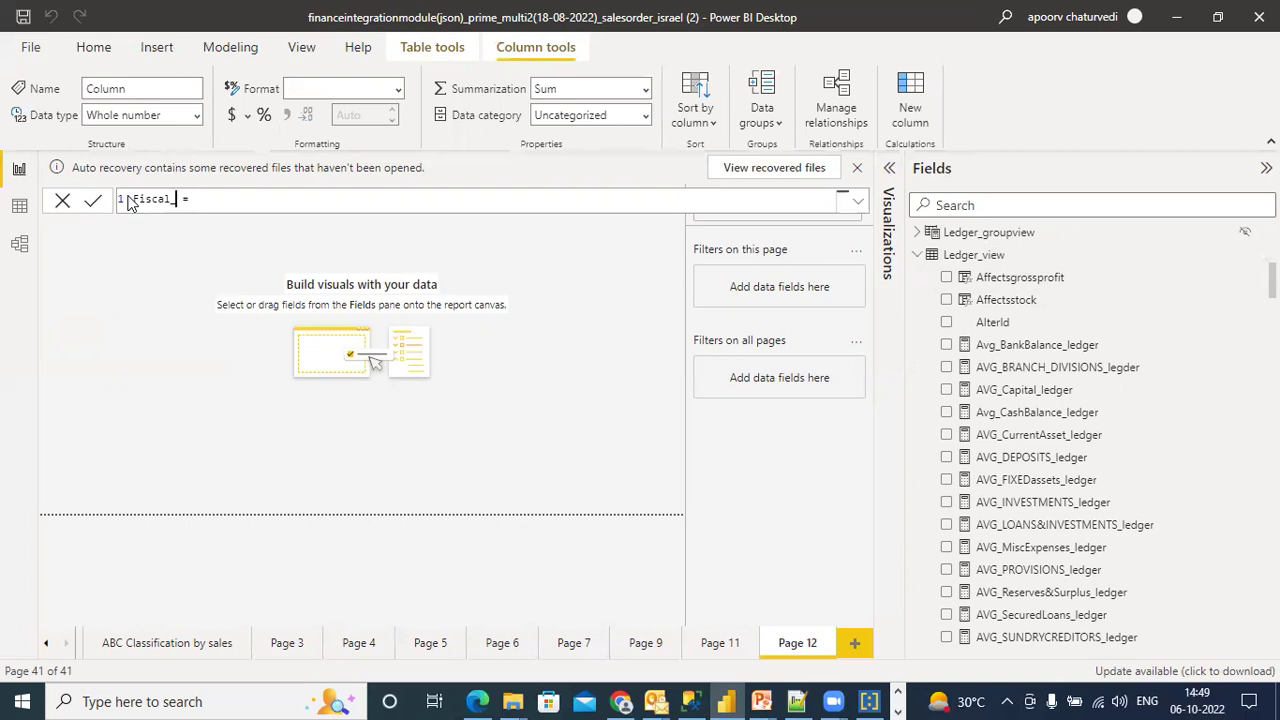
type("year")
key("shift+Return")
key("shift+Return")
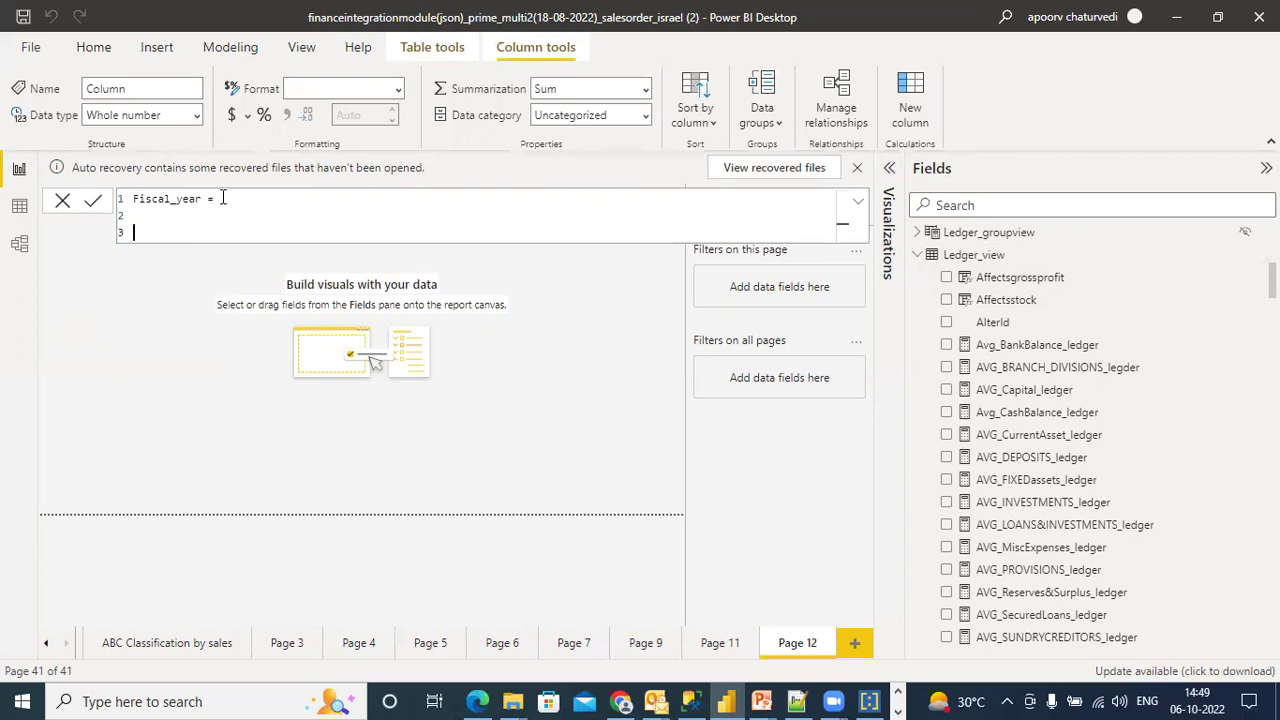
type("Var a=doc")
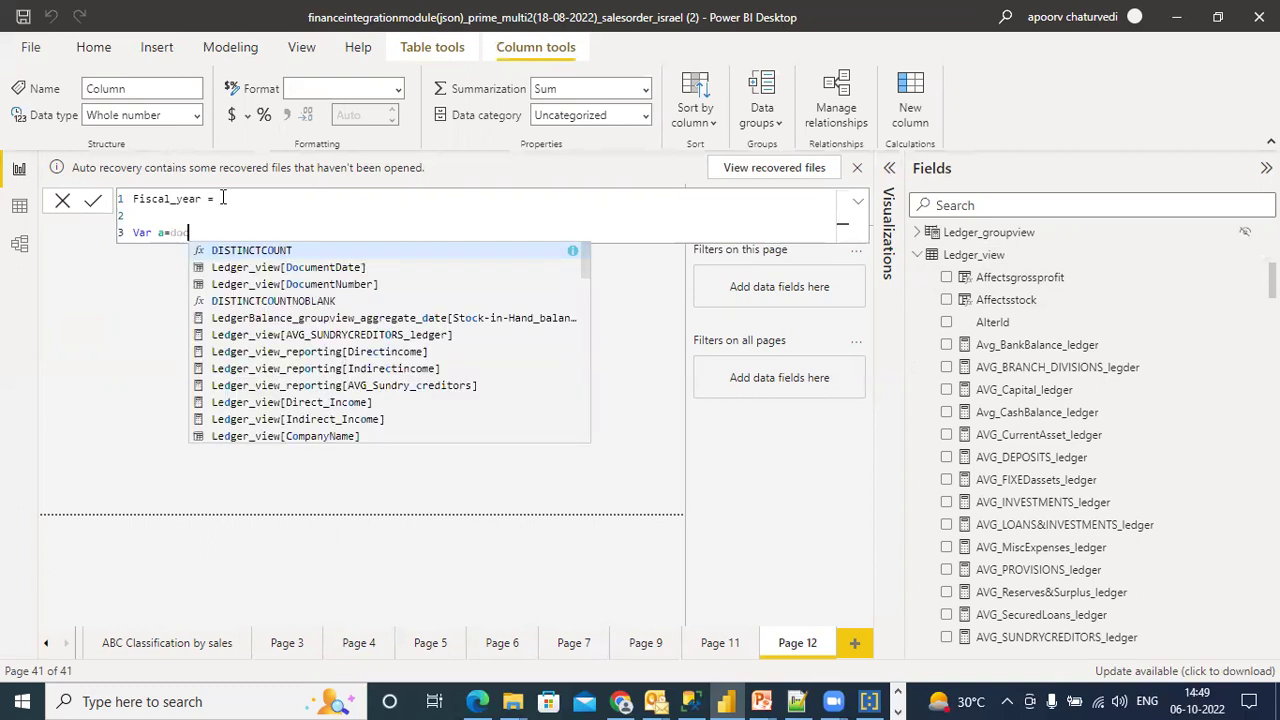
left_click(248, 269)
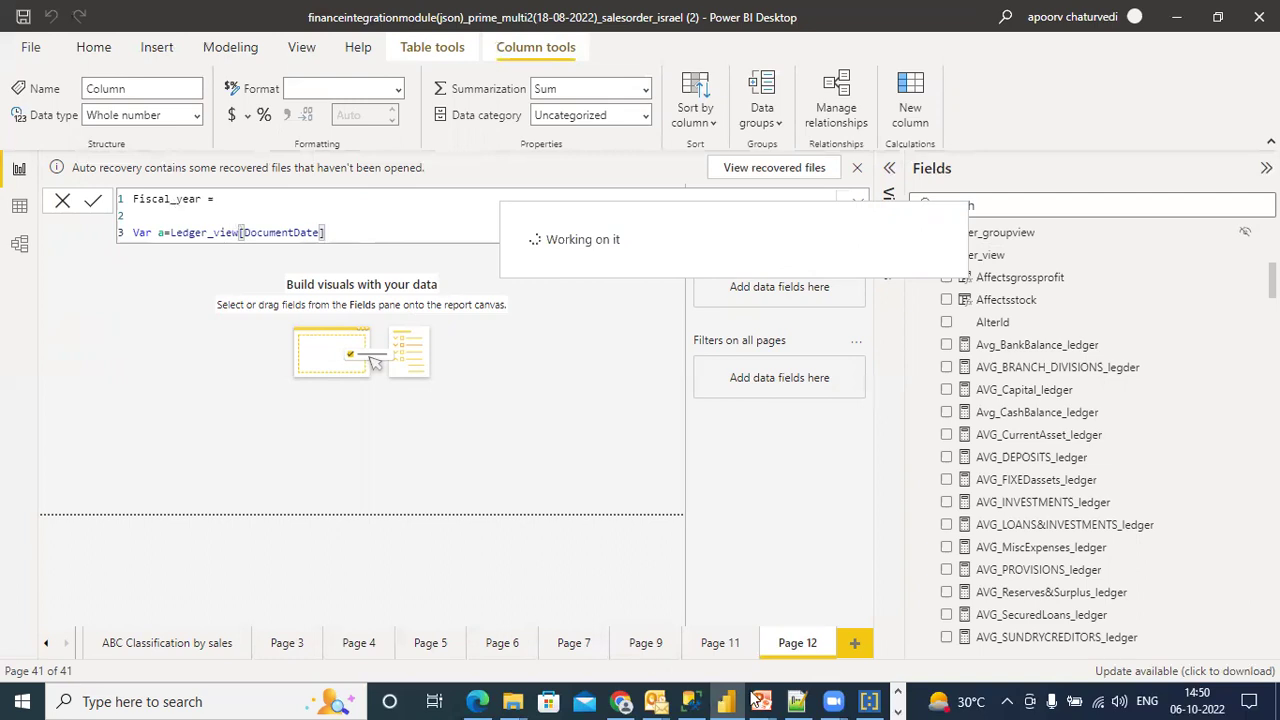
Switch to Notepad++ and start a formula draft with the line Fiscal_year= below the existing text in new 291.
left_click(800, 697)
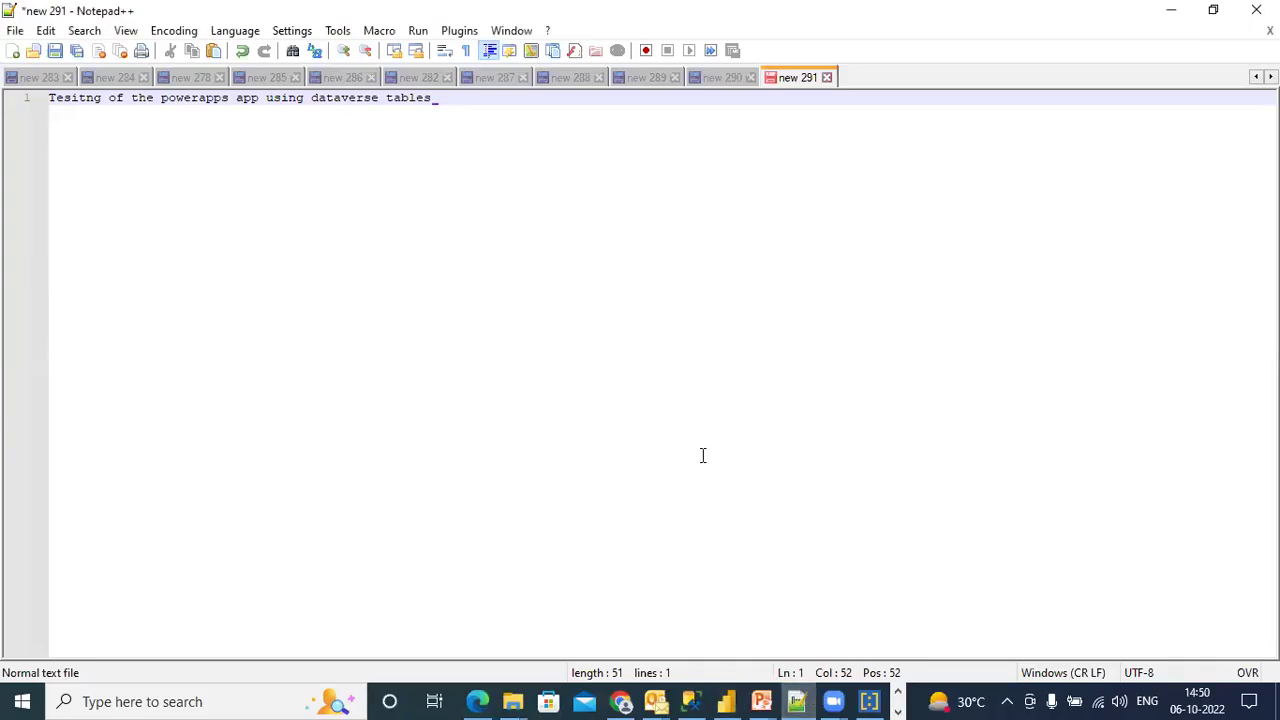
key("Return")
key("Return")
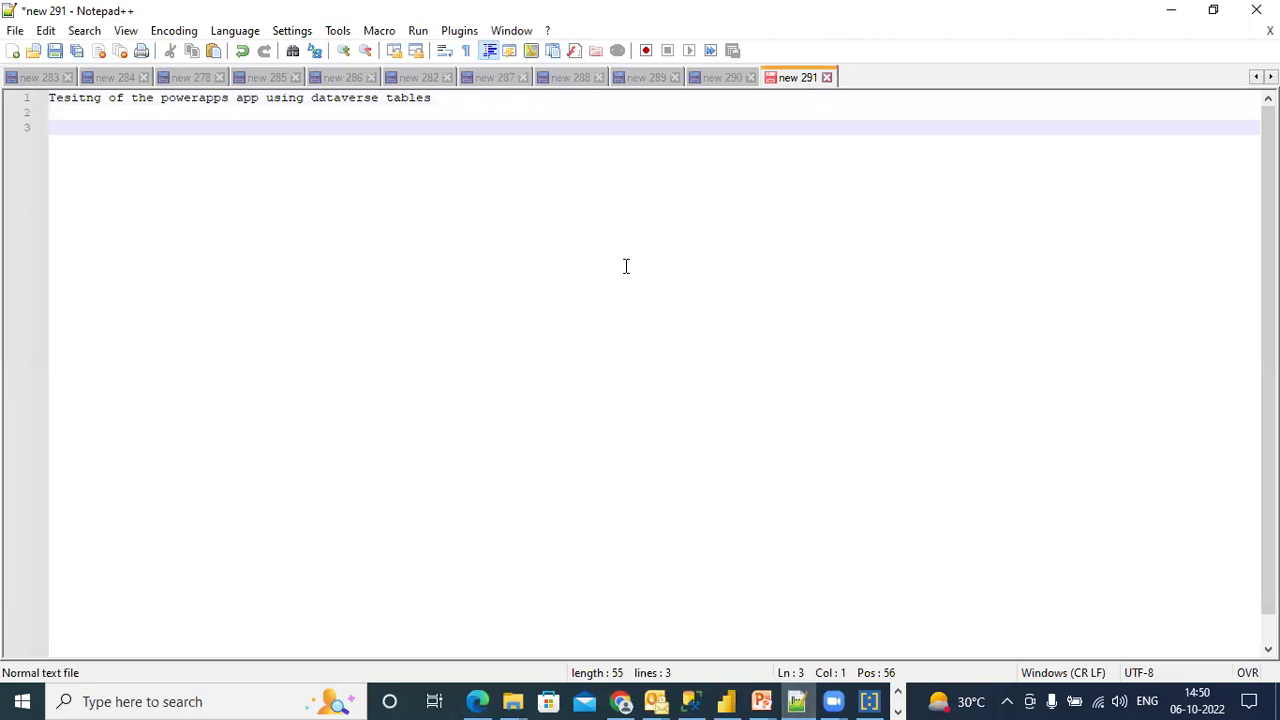
left_click(727, 701)
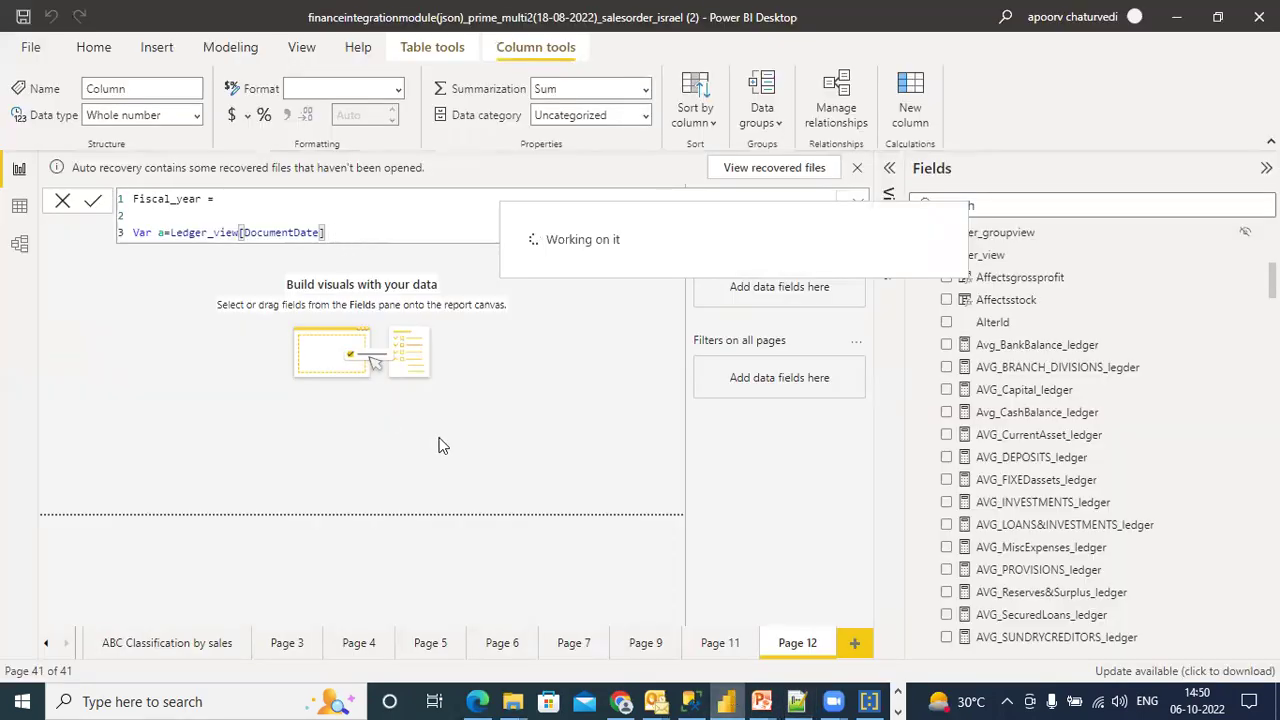
left_click(797, 701)
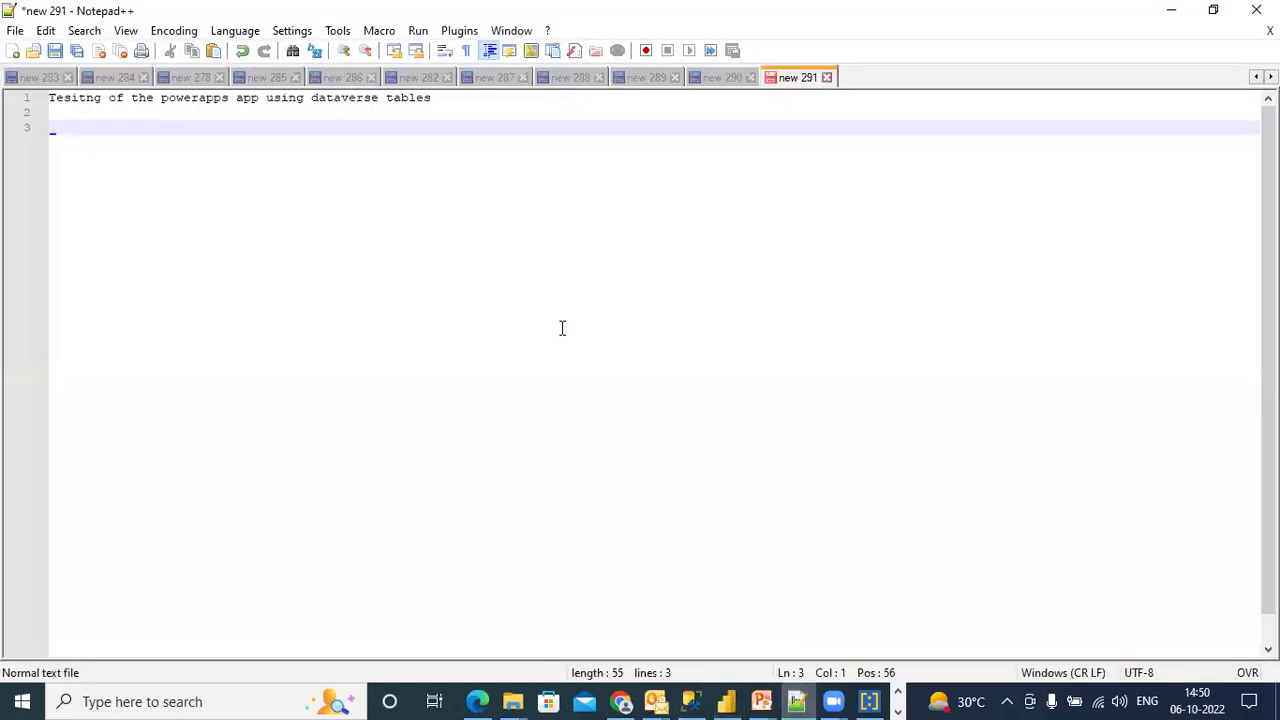
type("Fiscal_year=")
key("Return")
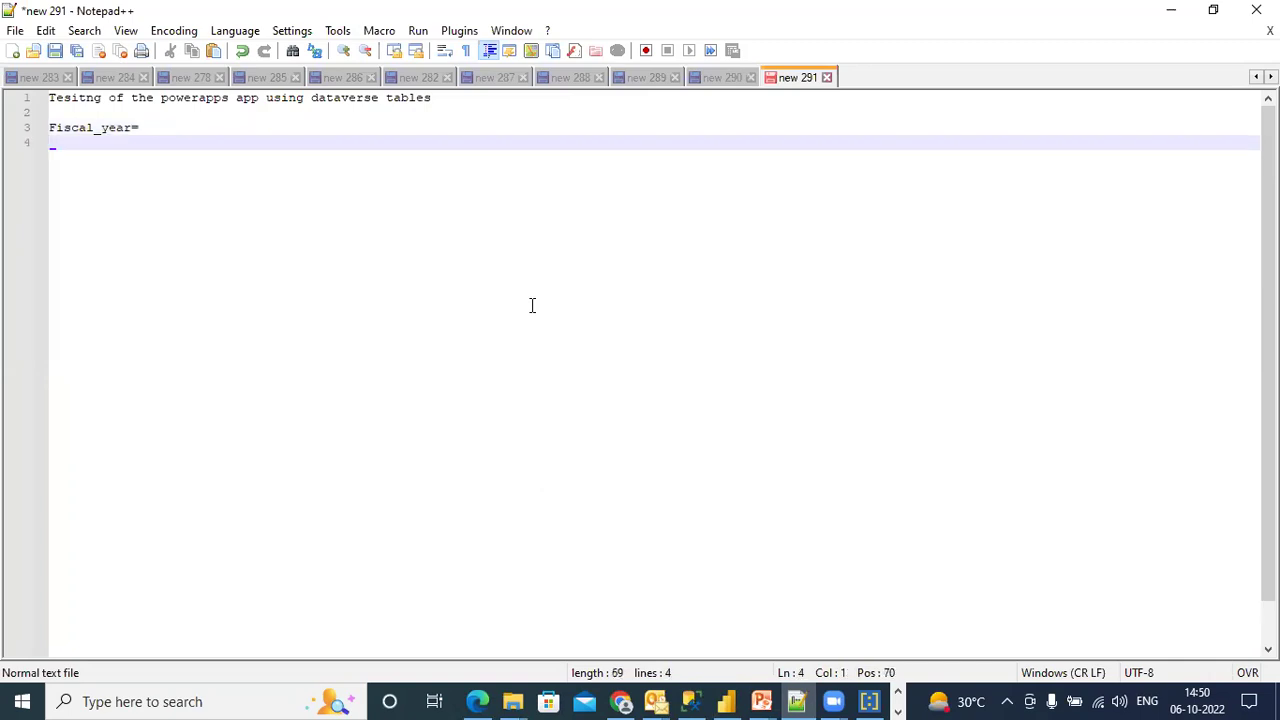
Start the line below Fiscal_year= in the draft with Var A=Ledger_view[.
type("Var=")
key("BackSpace")
type("a")
key("BackSpace")
key("BackSpace")
key("BackSpace")
type("r ")
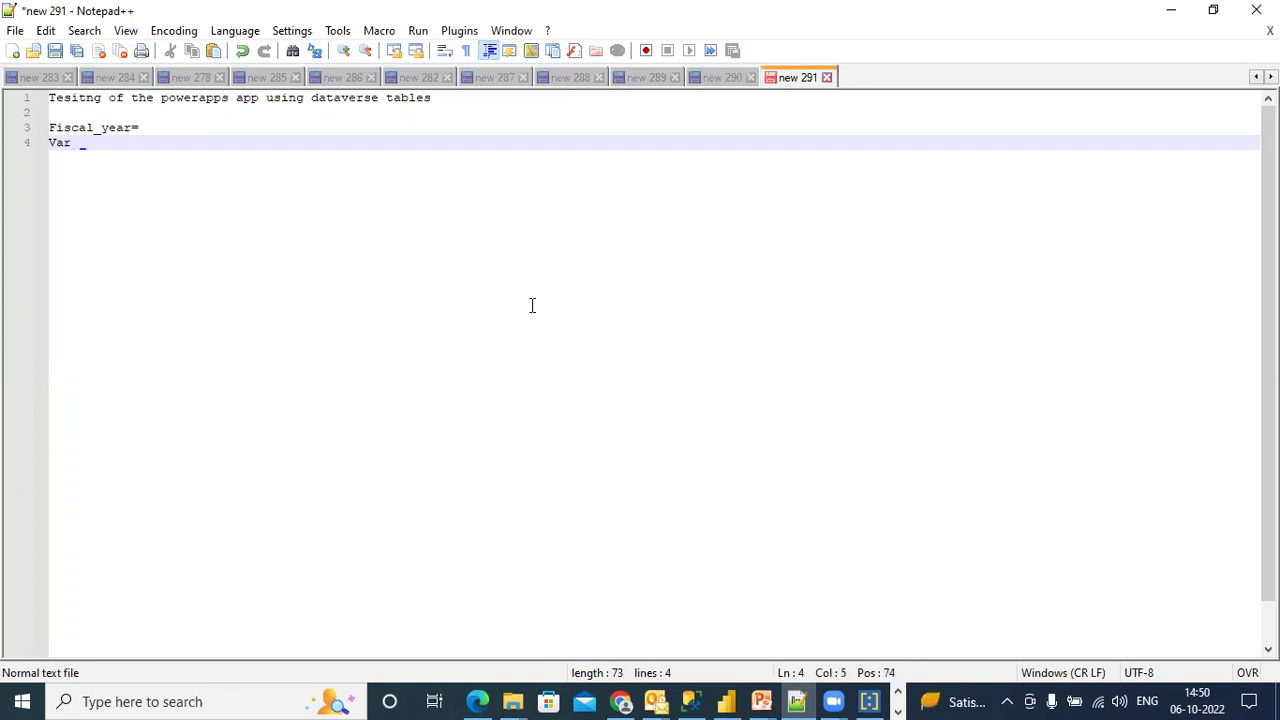
type("A=Ledger_view[")
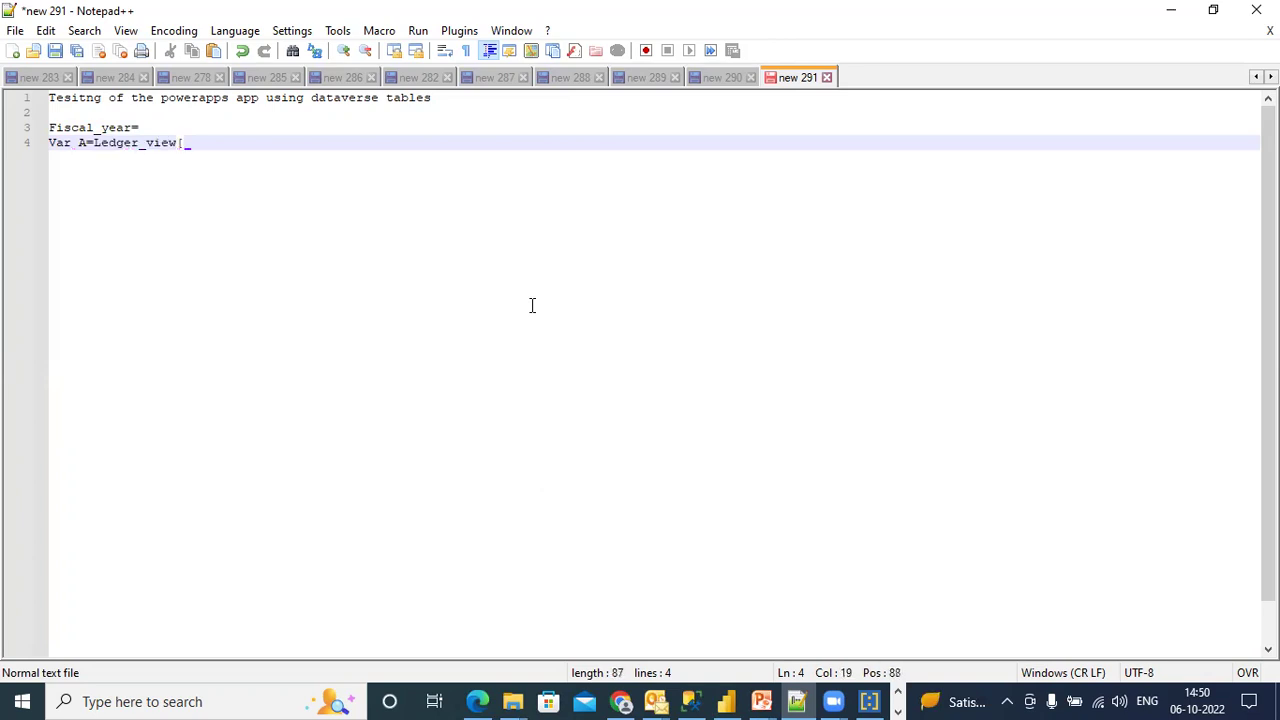
Copy Ledger_view[DocumentDate] from the column formula in Power BI Desktop and use it to complete the Var A line in Notepad++.
left_click(726, 701)
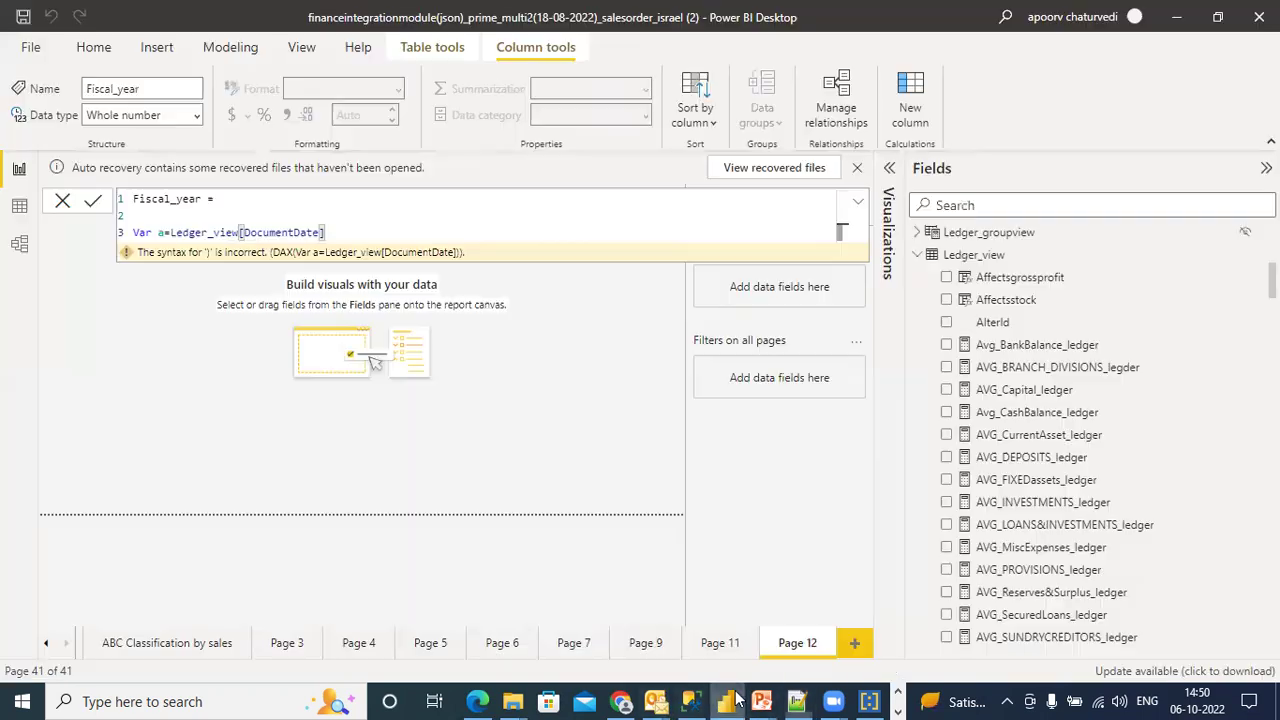
left_click_drag(337, 232, 170, 232)
key("ctrl+c")
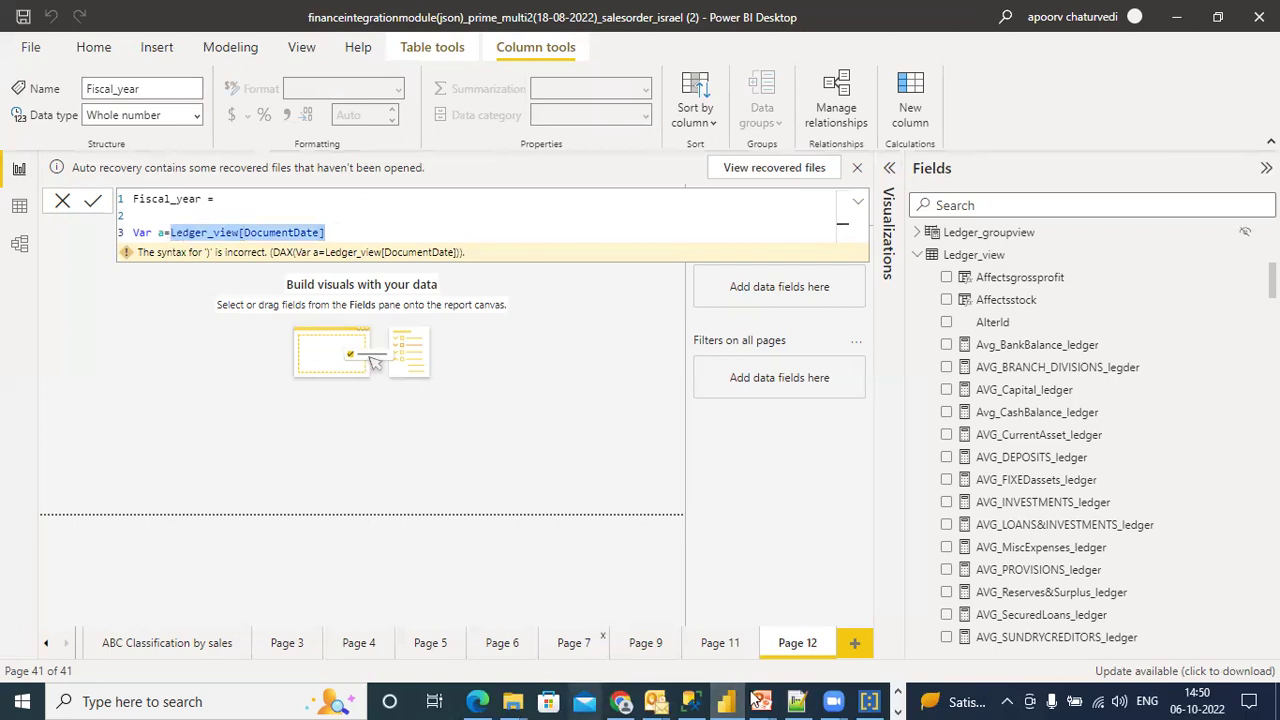
left_click(797, 701)
left_click_drag(187, 142, 94, 143)
key("ctrl+v")
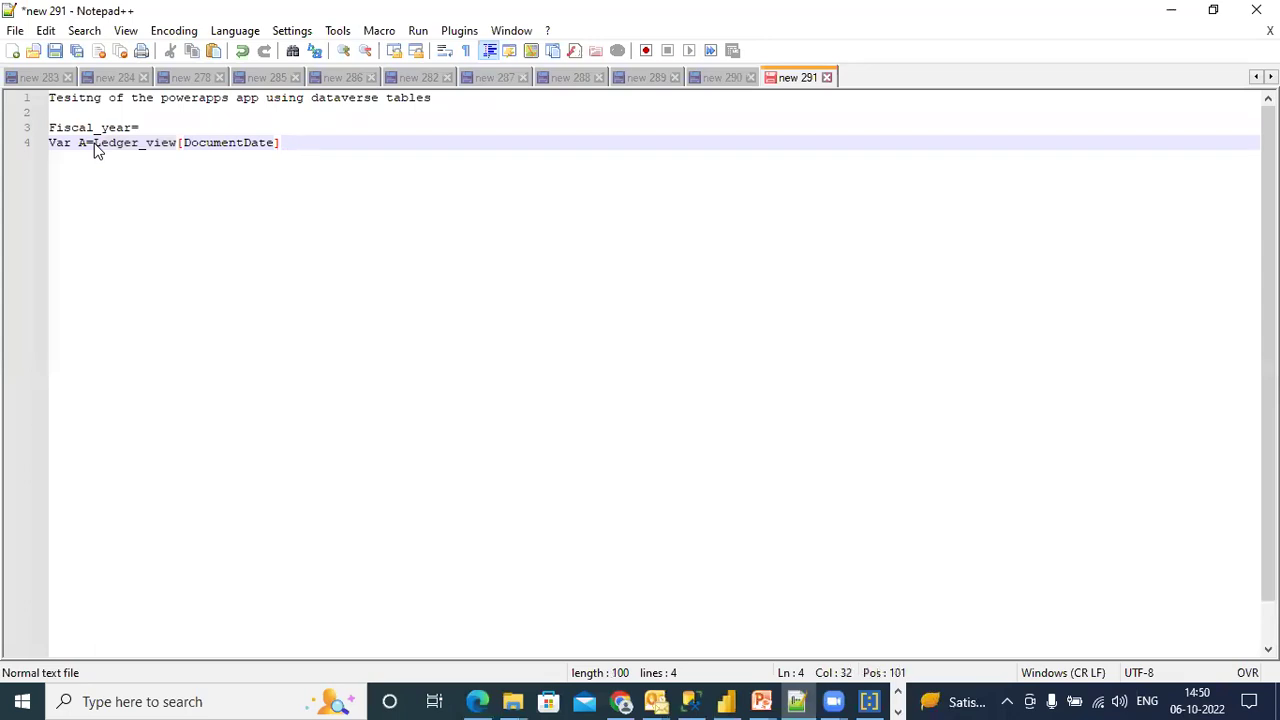
key("Return")
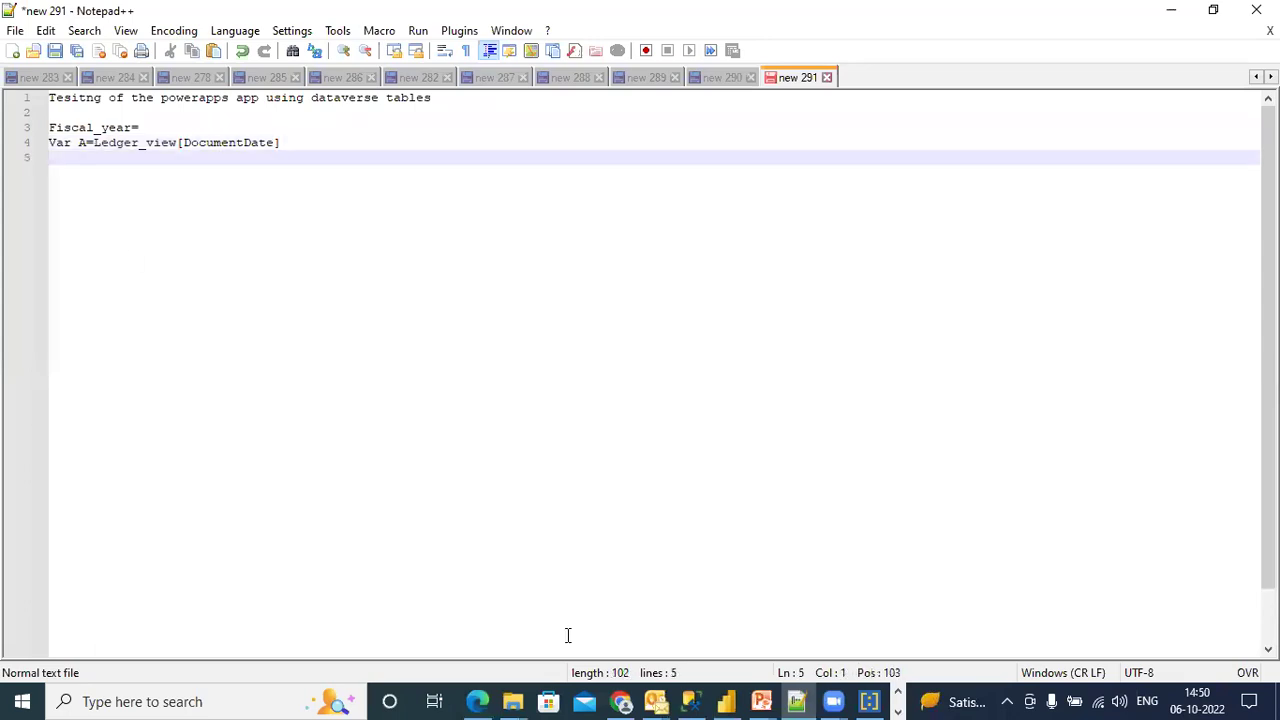
left_click(726, 701)
left_click(357, 233)
key("shift+Return")
type("Var b=")
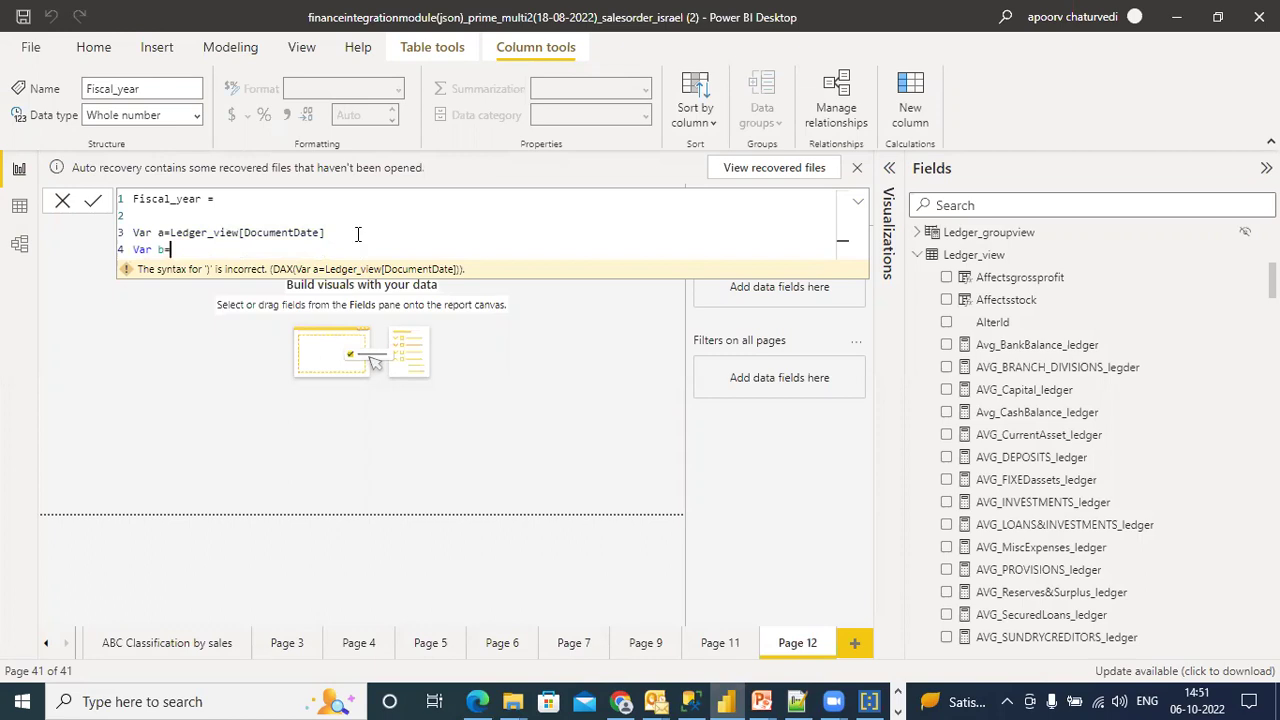
type("calculate(min")
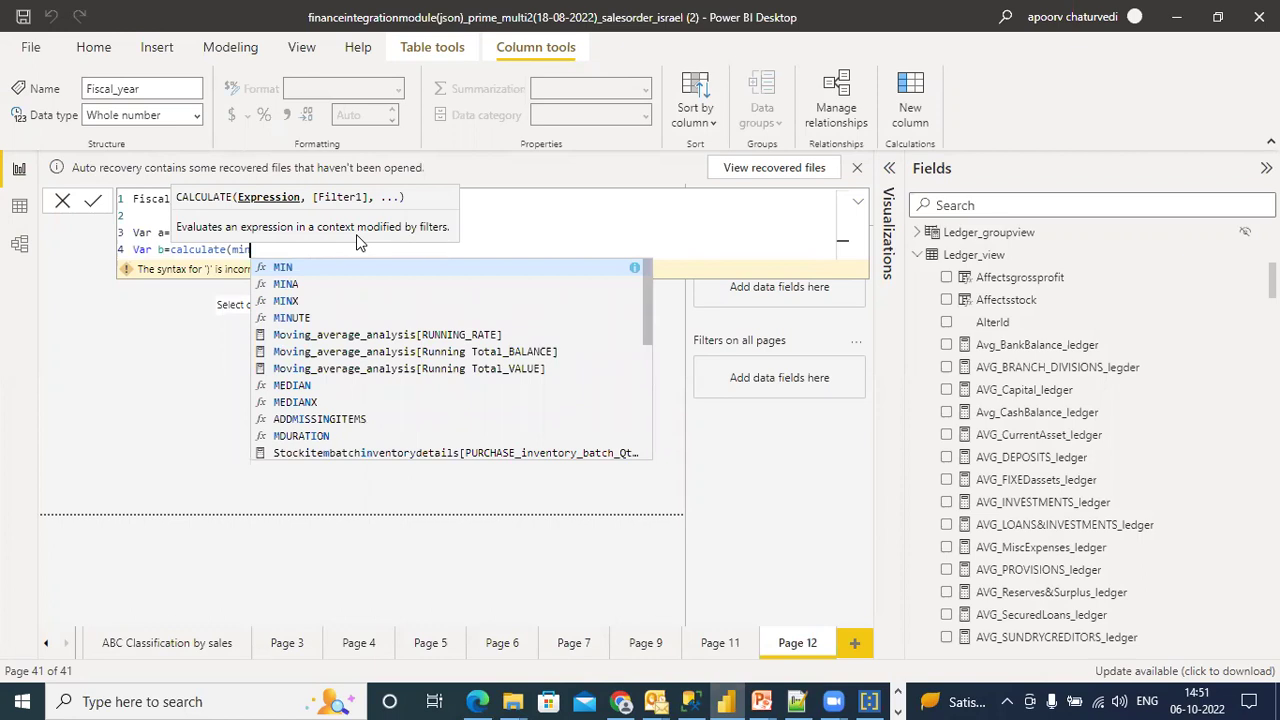
type("(")
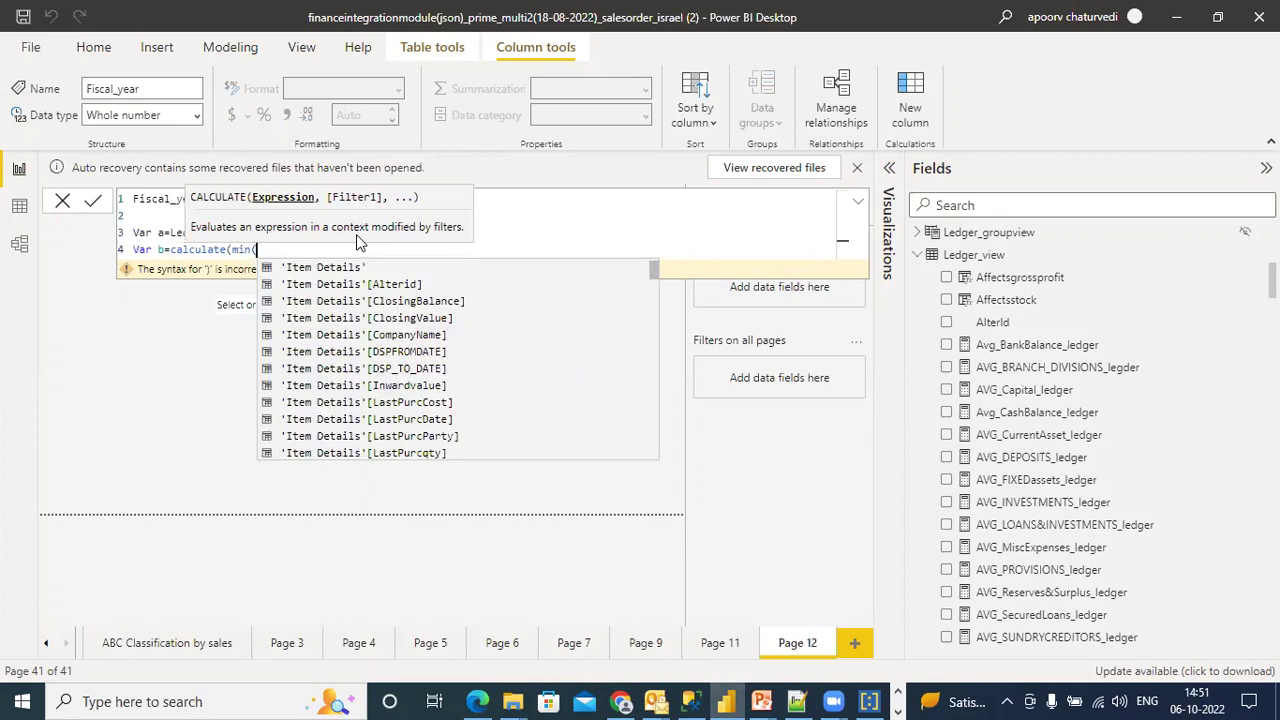
type("date")
mouse_move(677, 266)
left_mouse_down()
mouse_move(680, 291)
mouse_move(678, 280)
left_mouse_up()
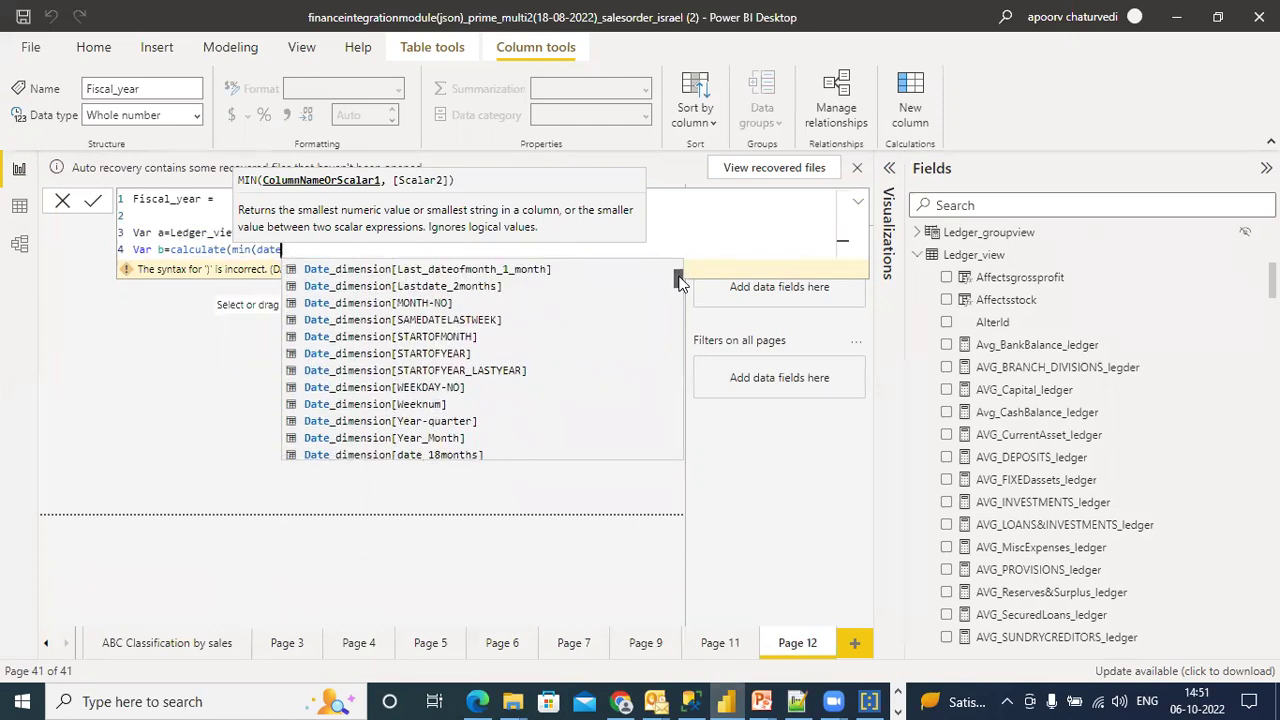
scroll(679, 280, "up", 2)
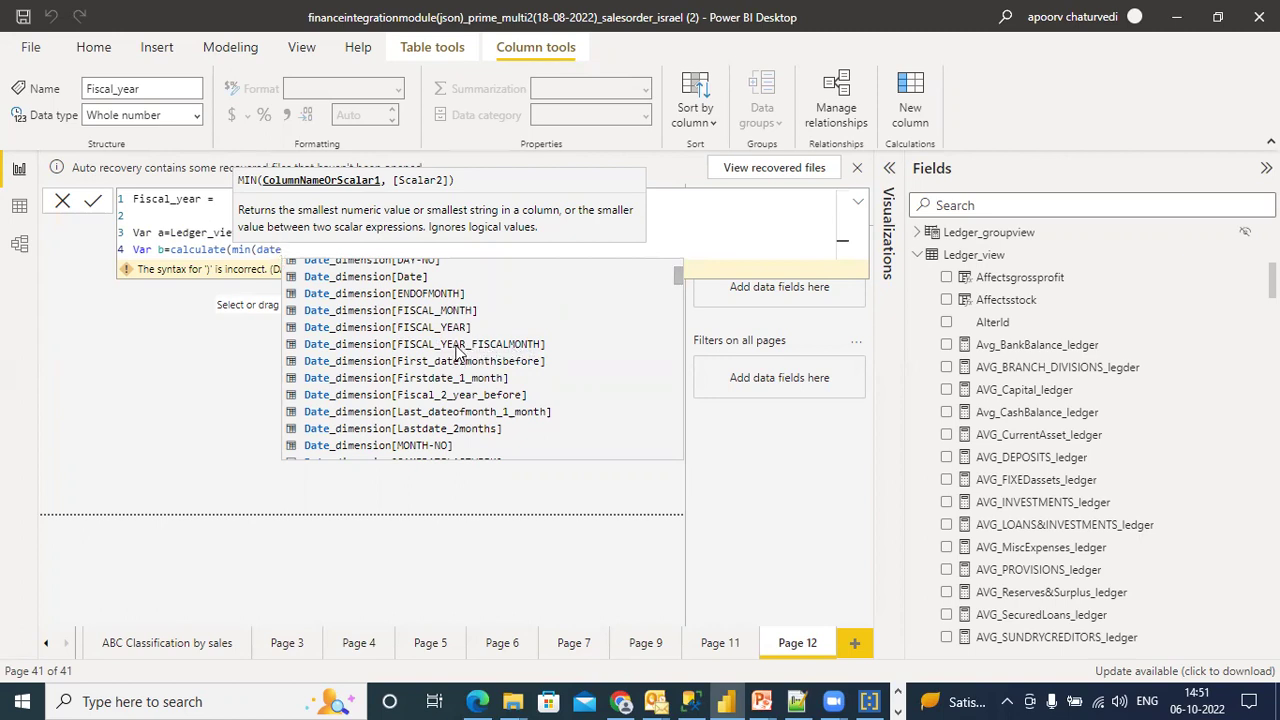
key("Escape")
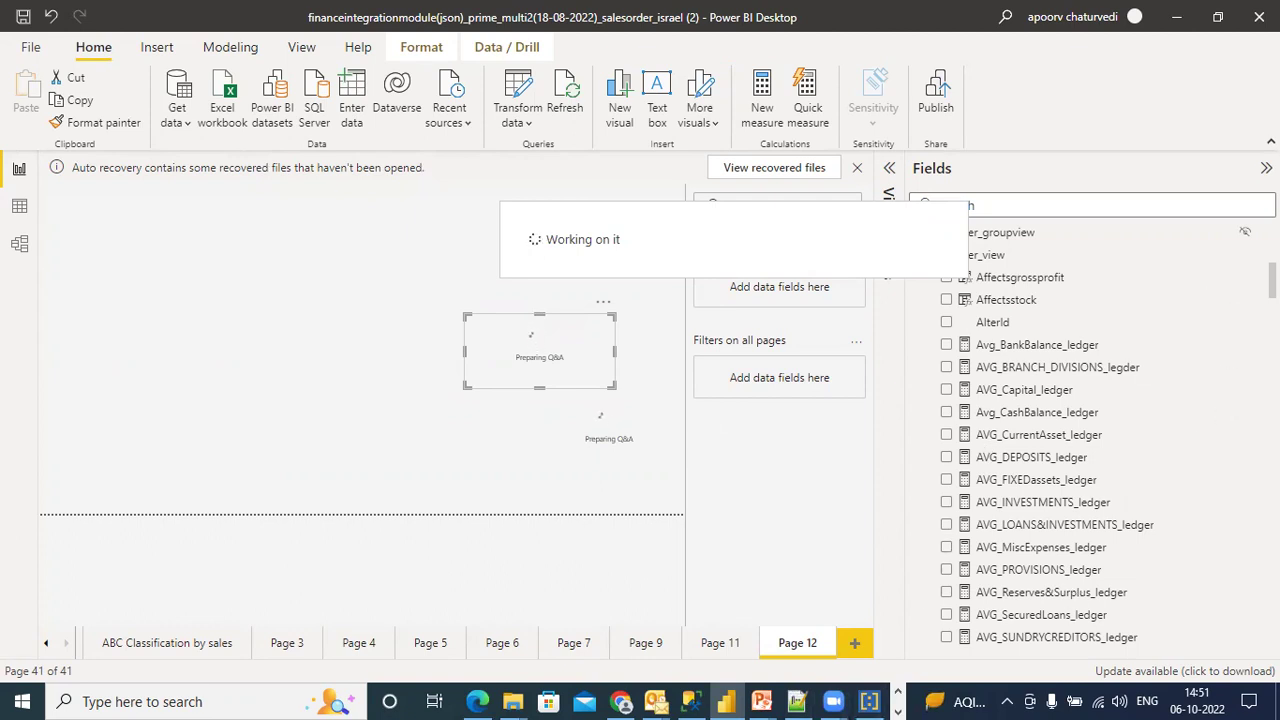
Switch to Notepad++ and begin the line below Var A with Var b=calculate(Min(Date_dimension(FiscalYear_Fiscal_Month),.
left_click(796, 701)
type("Var ")
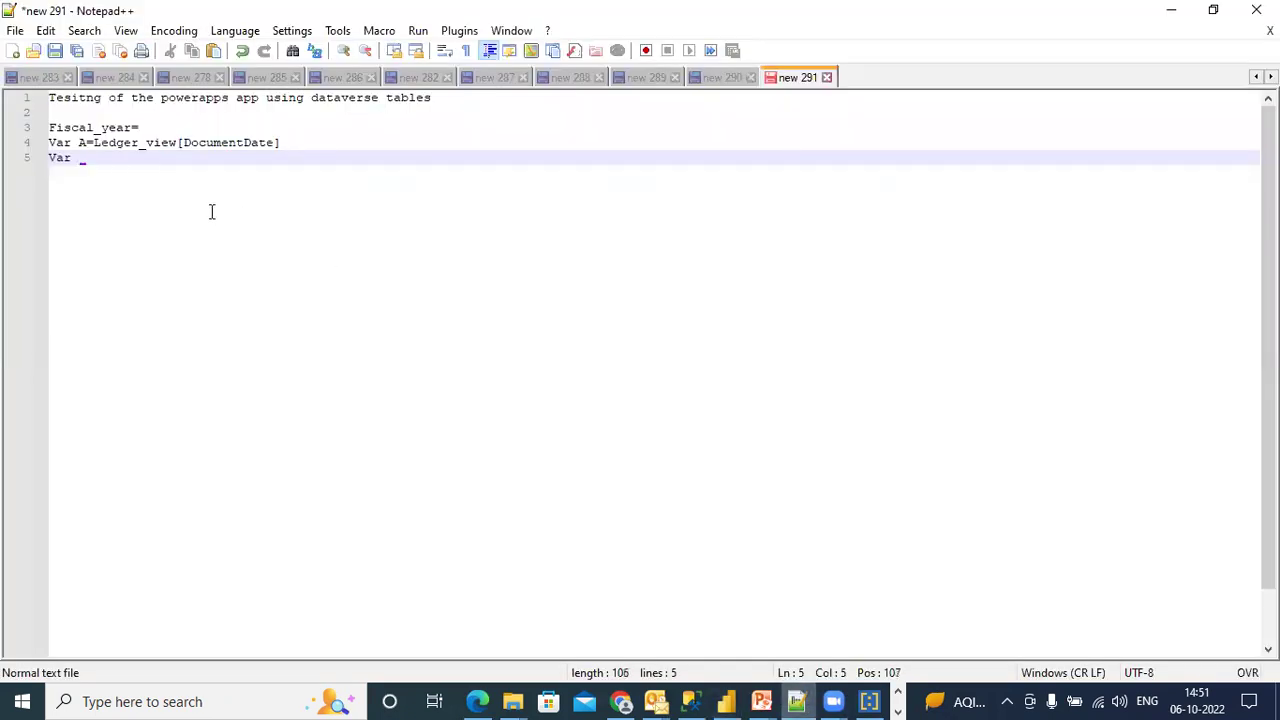
type("b=calcu")
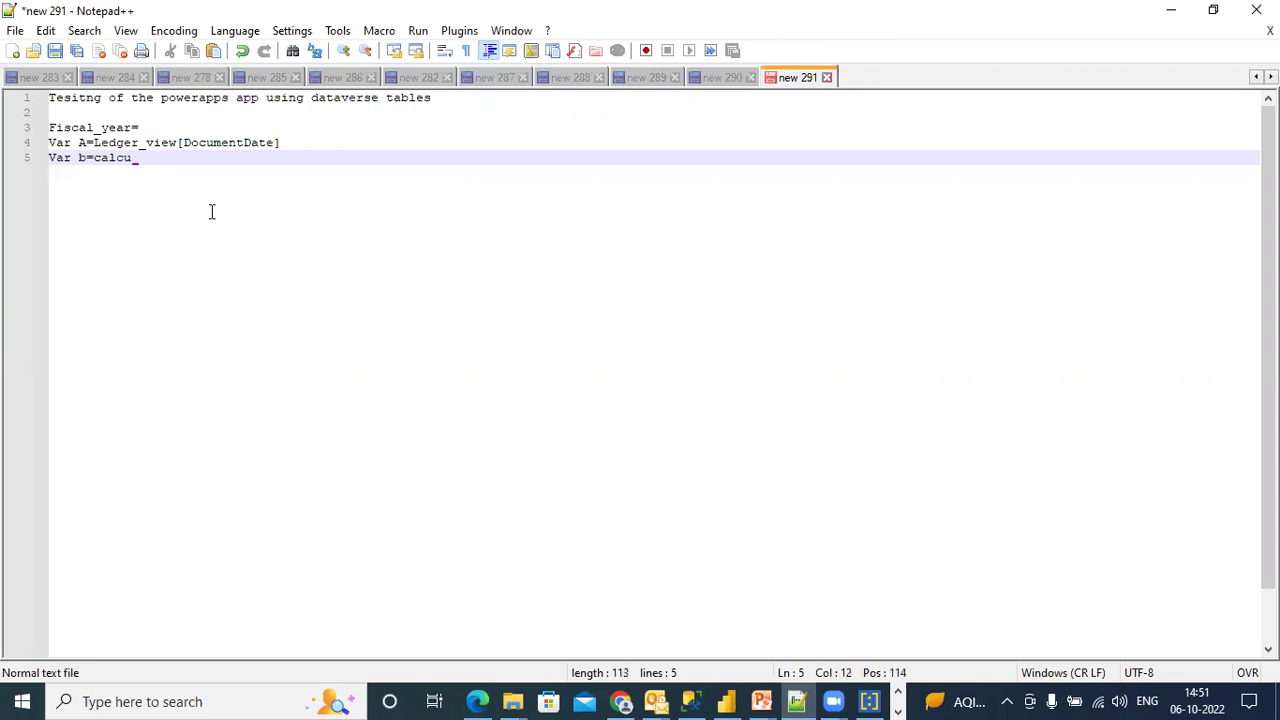
type("late(Min(")
type("Date_dimens")
type("io(")
key("BackSpace")
key("BackSpace")
type("on")
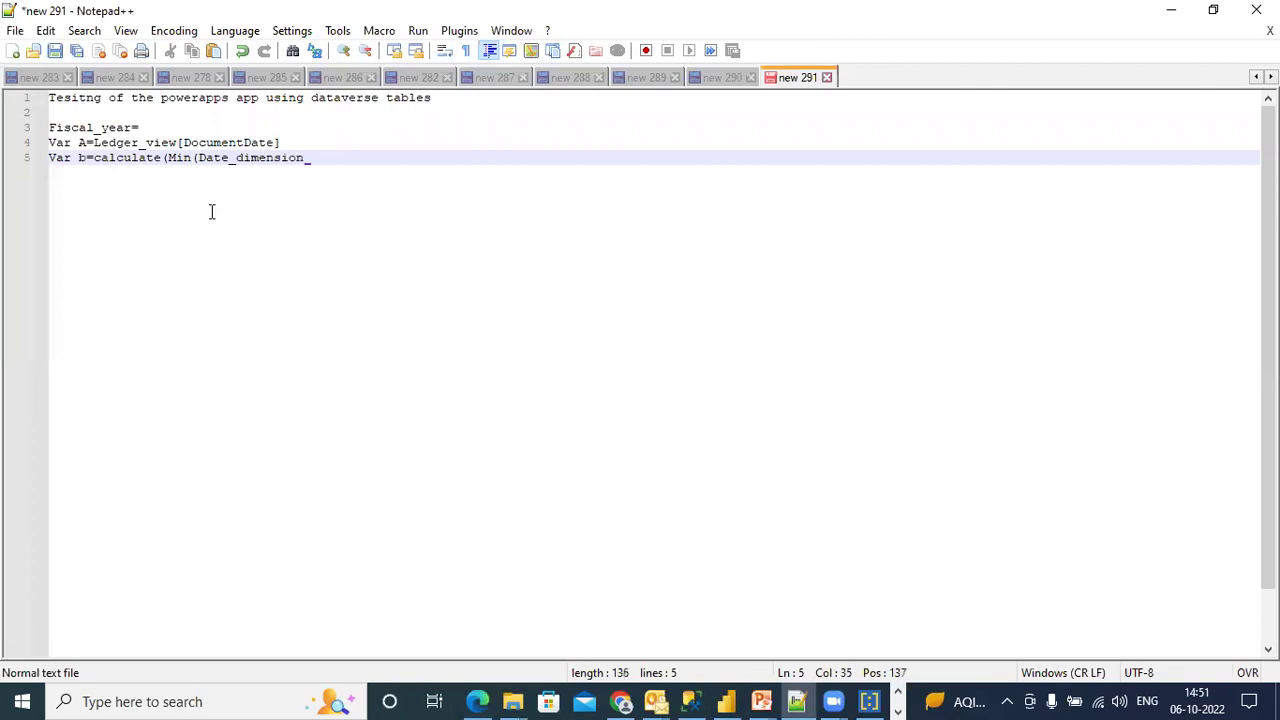
type("(Fiscal")
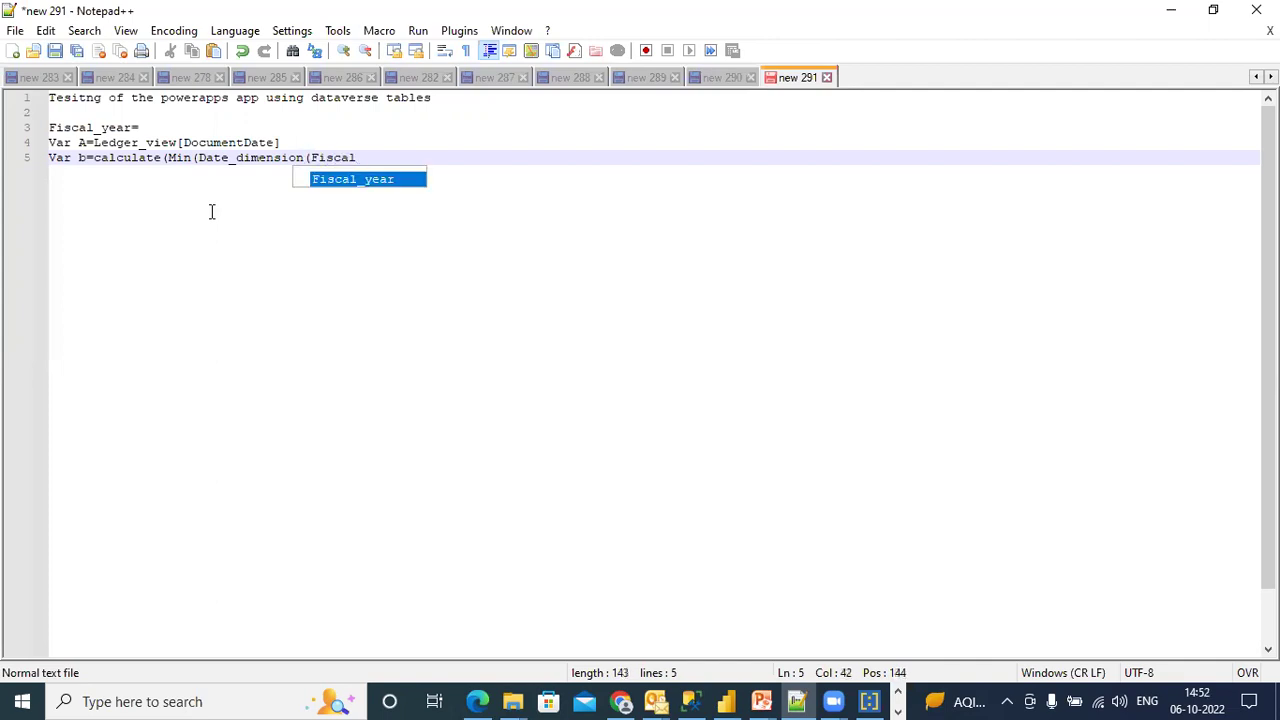
type("Year_")
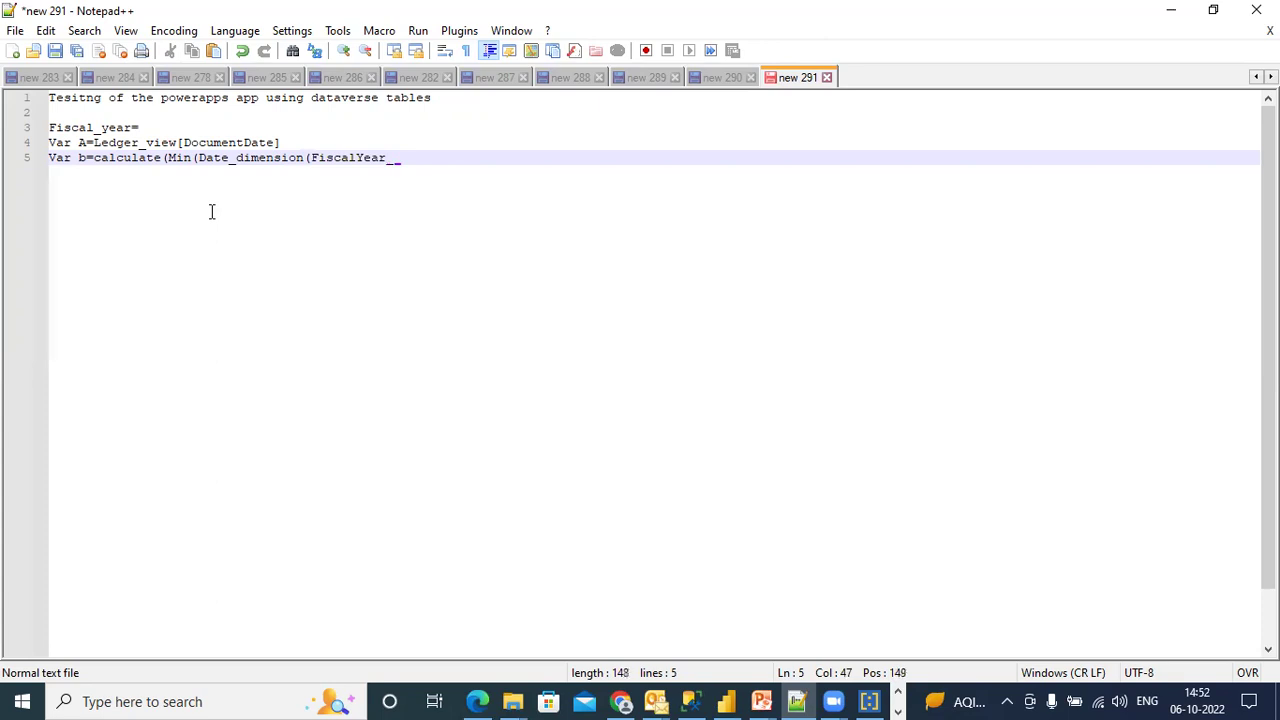
type("Fiscal_Month),")
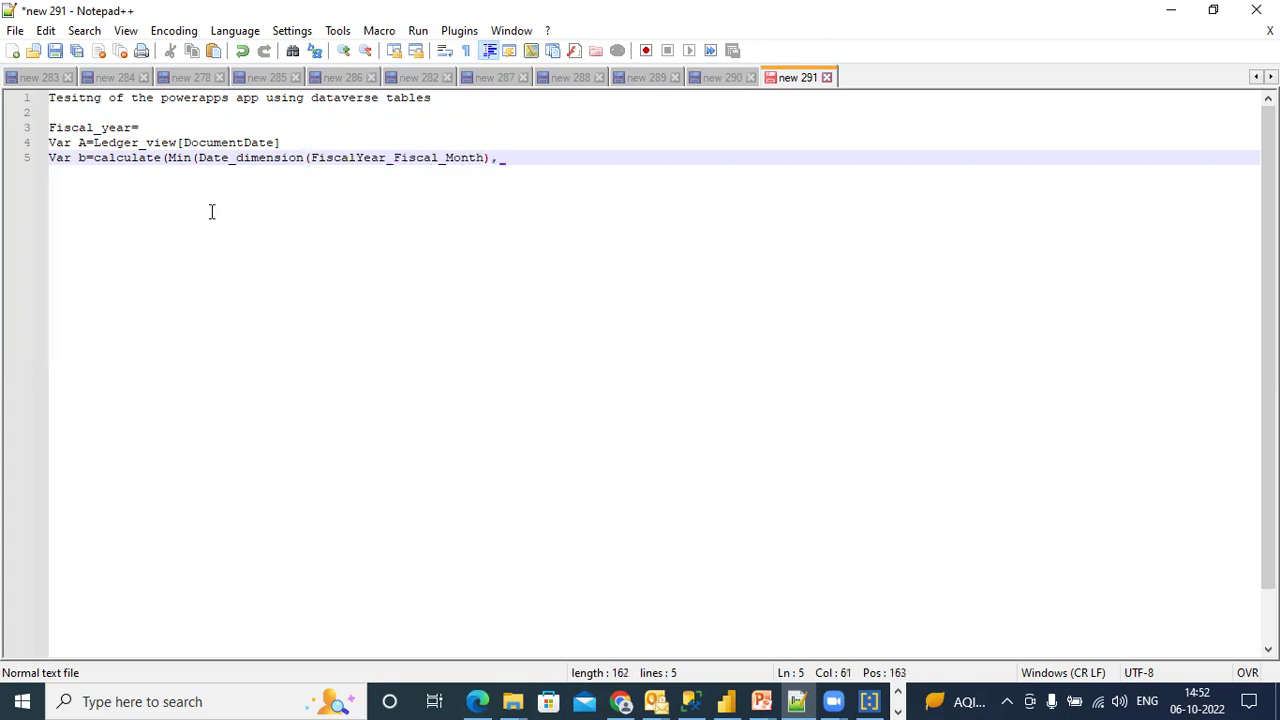
Complete the Var b line with filter(all(Date_dimension),Date=A)).
type("filter(all(")
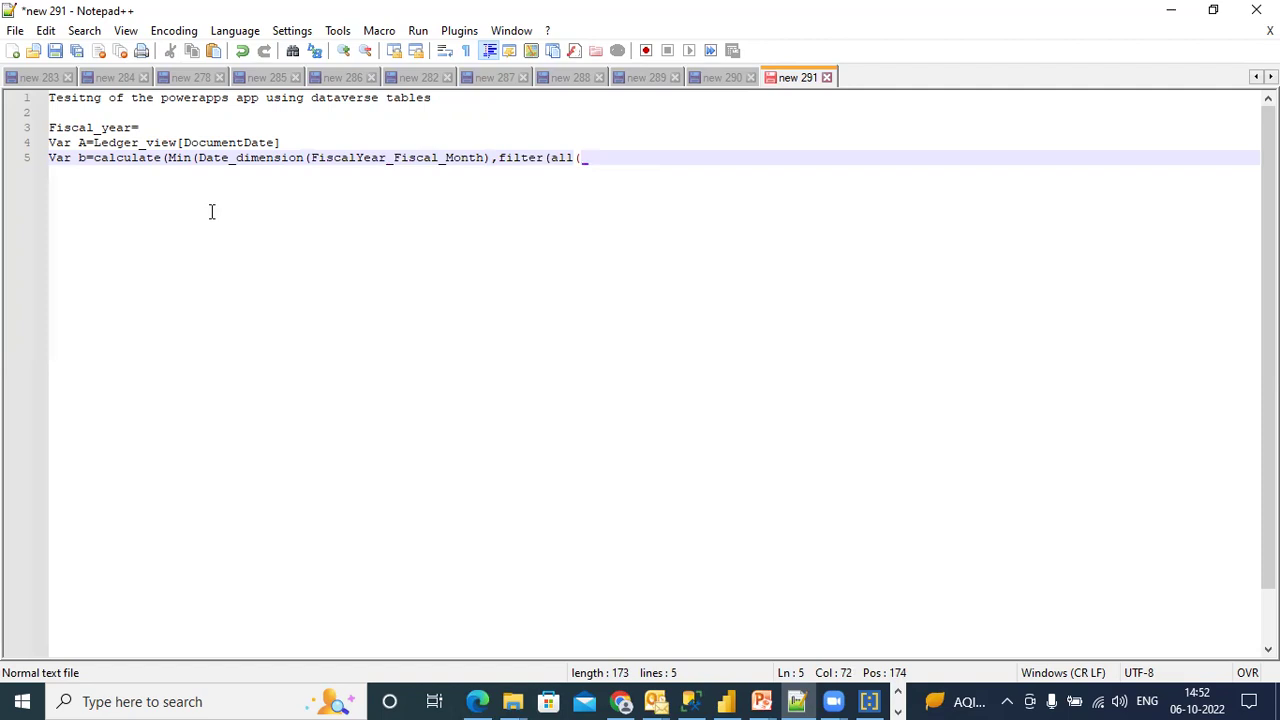
type("Date_")
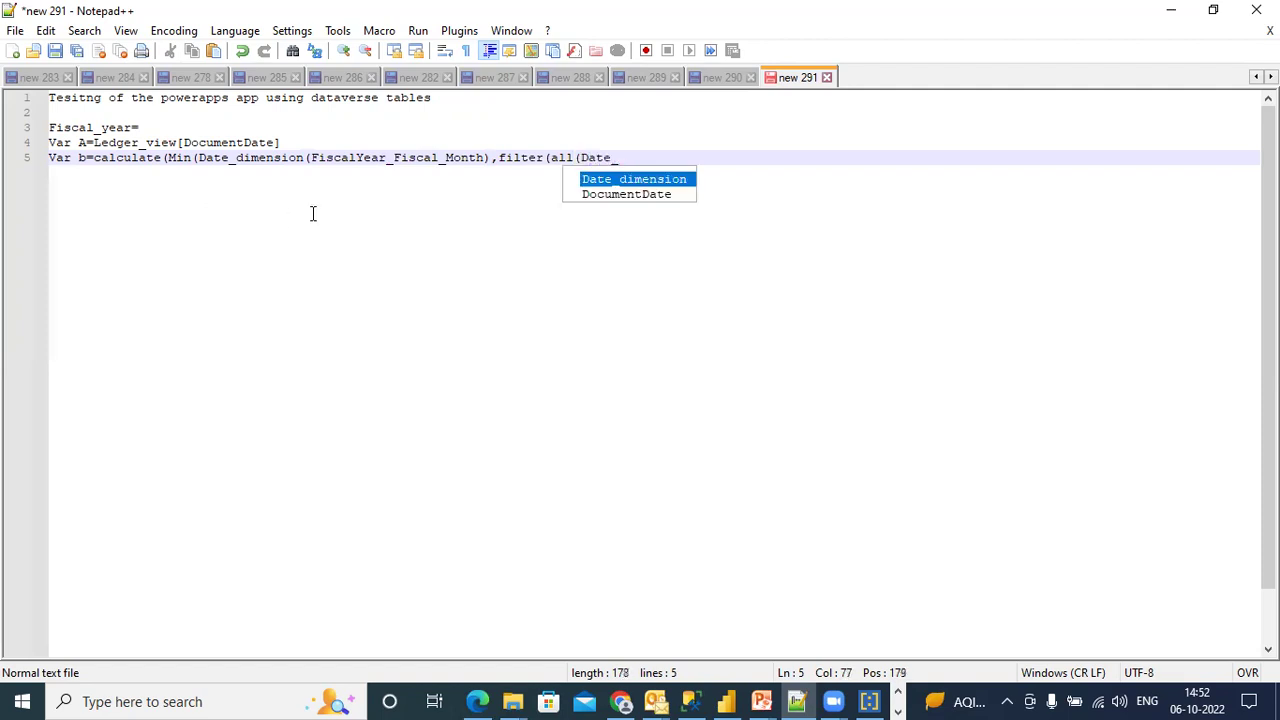
double_click(608, 180)
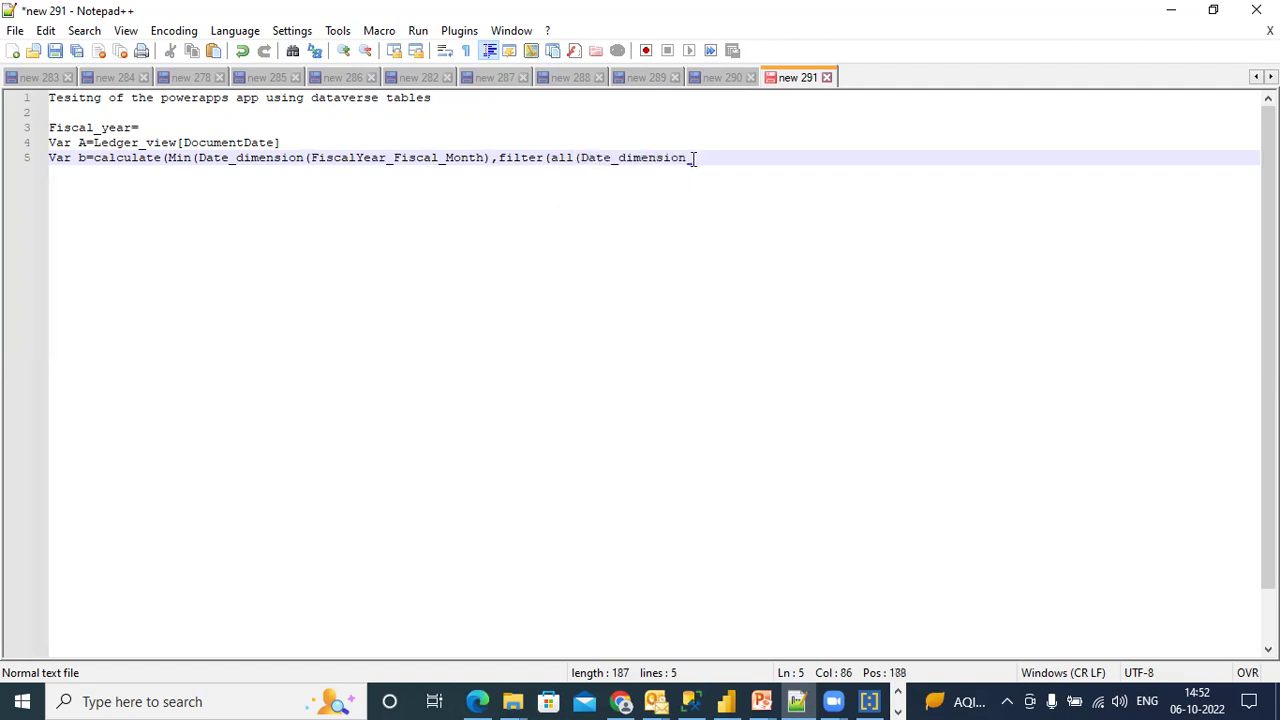
type("),")
key("BackSpace")
type("Date")
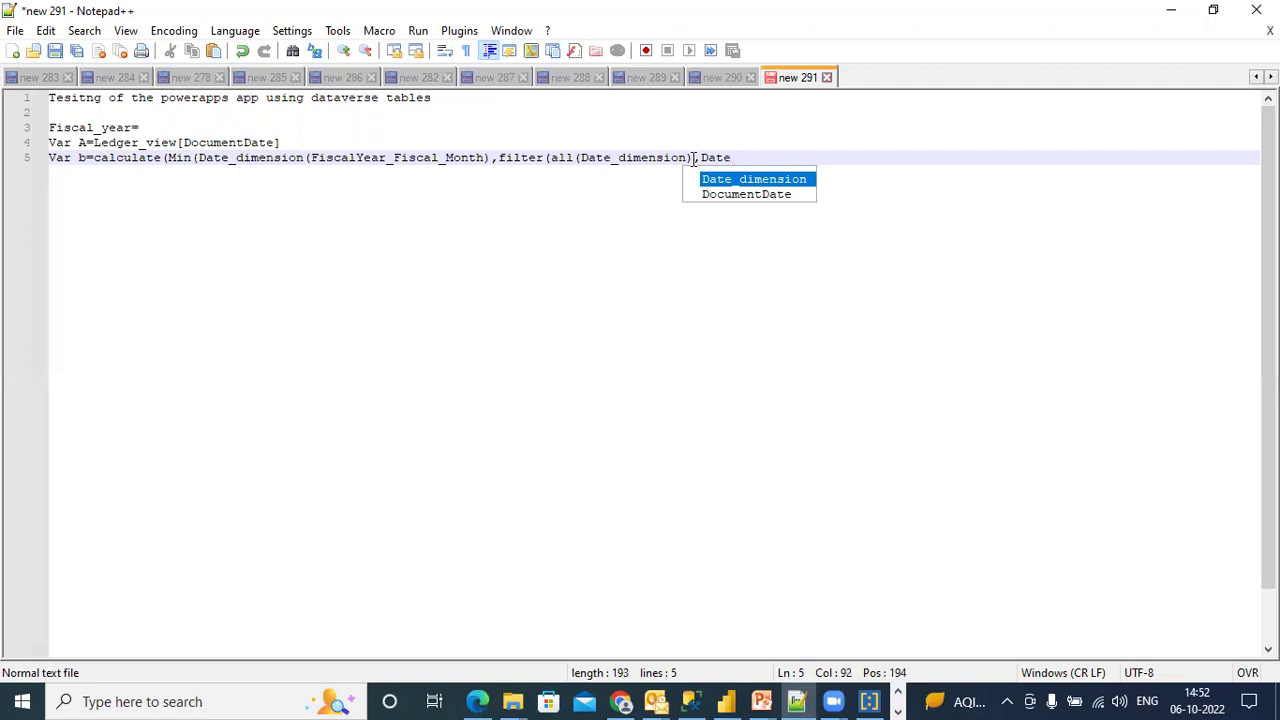
type("=A))")
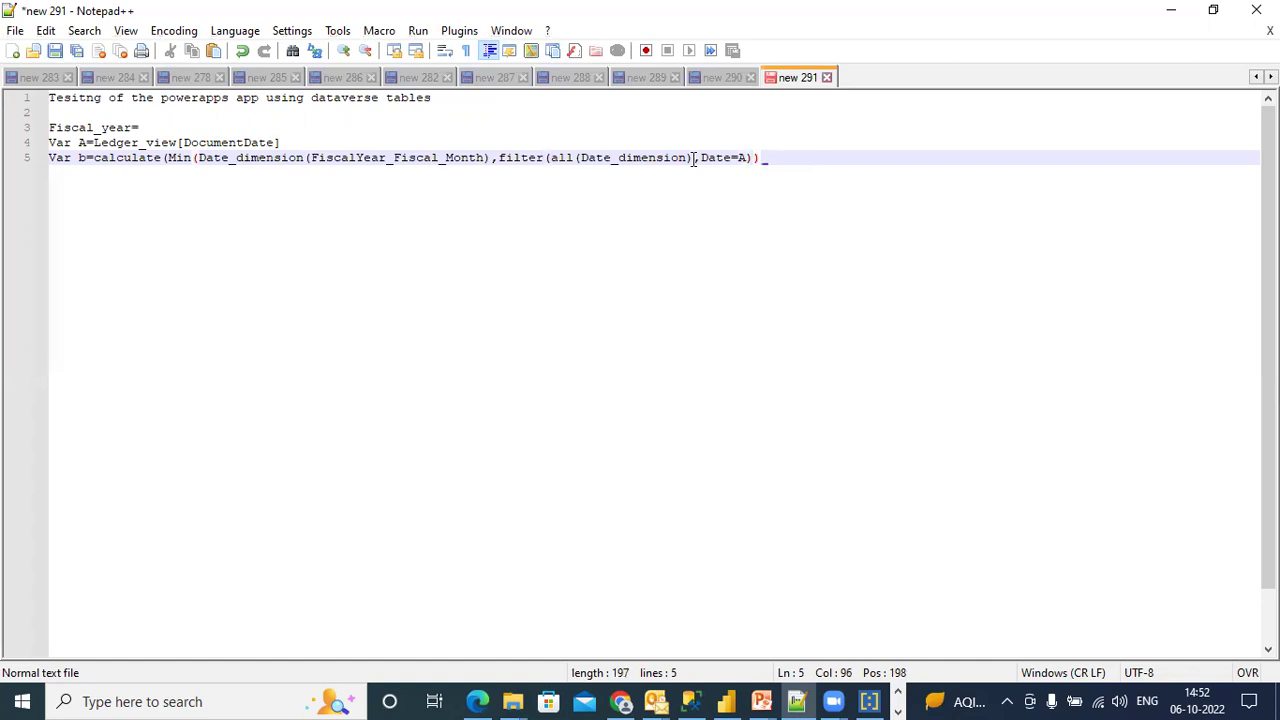
Close the formula draft with the line rETURN b and leave blank lines below it.
key("Return")
type("rETURN b")
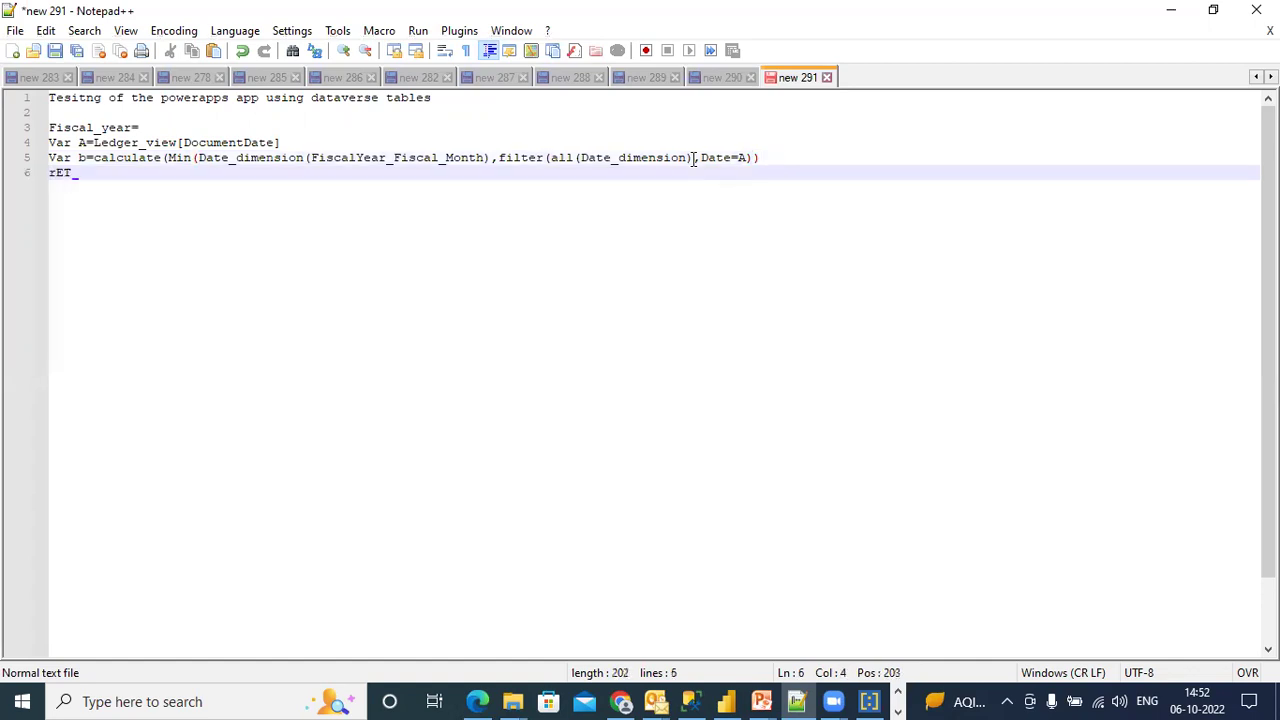
key("Return")
key("Return")
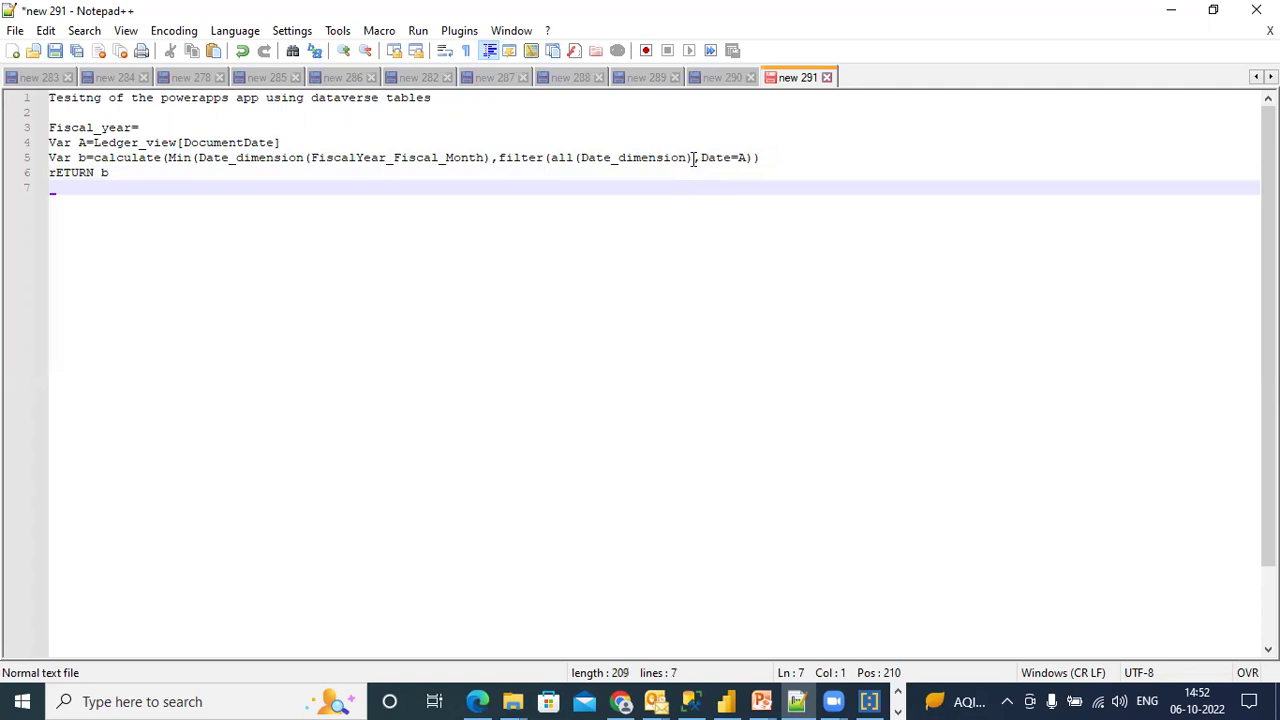
left_click(133, 128)
left_click_drag(133, 174, 36, 136)
left_click(186, 220)
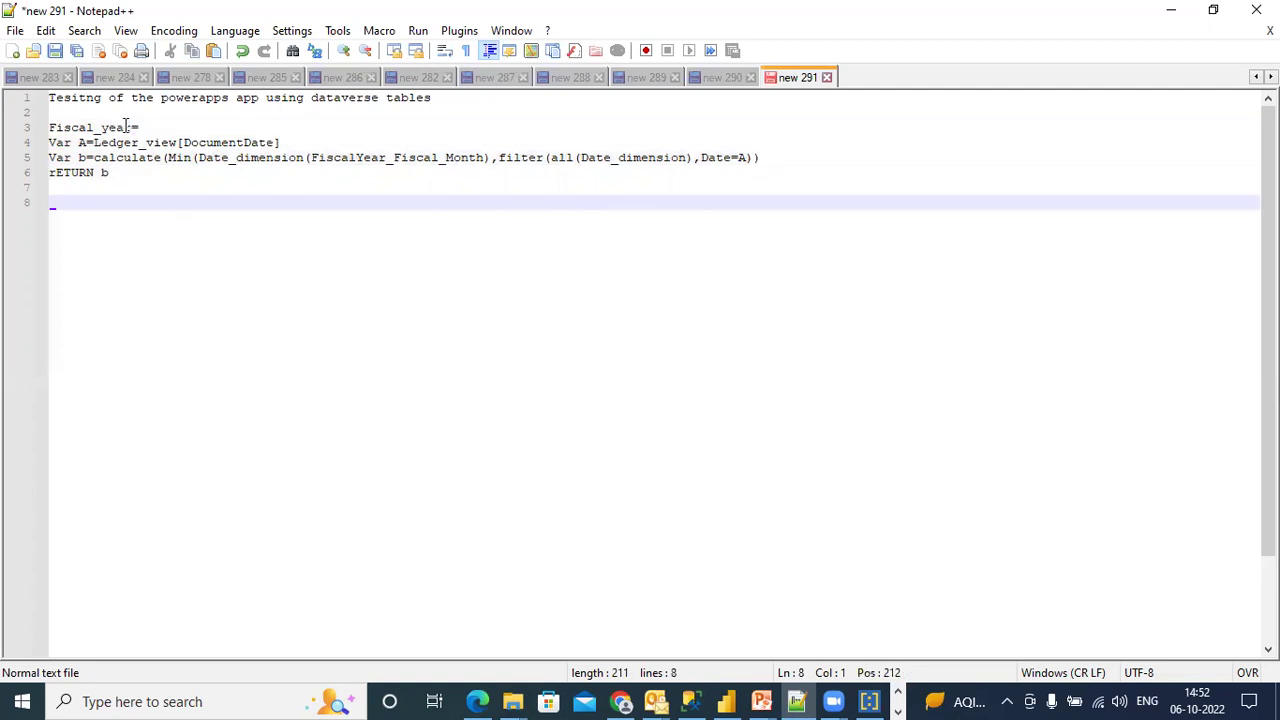
Change the drafted formula's name line to Fiscal_year_fiscalmonth=.
left_click(134, 127)
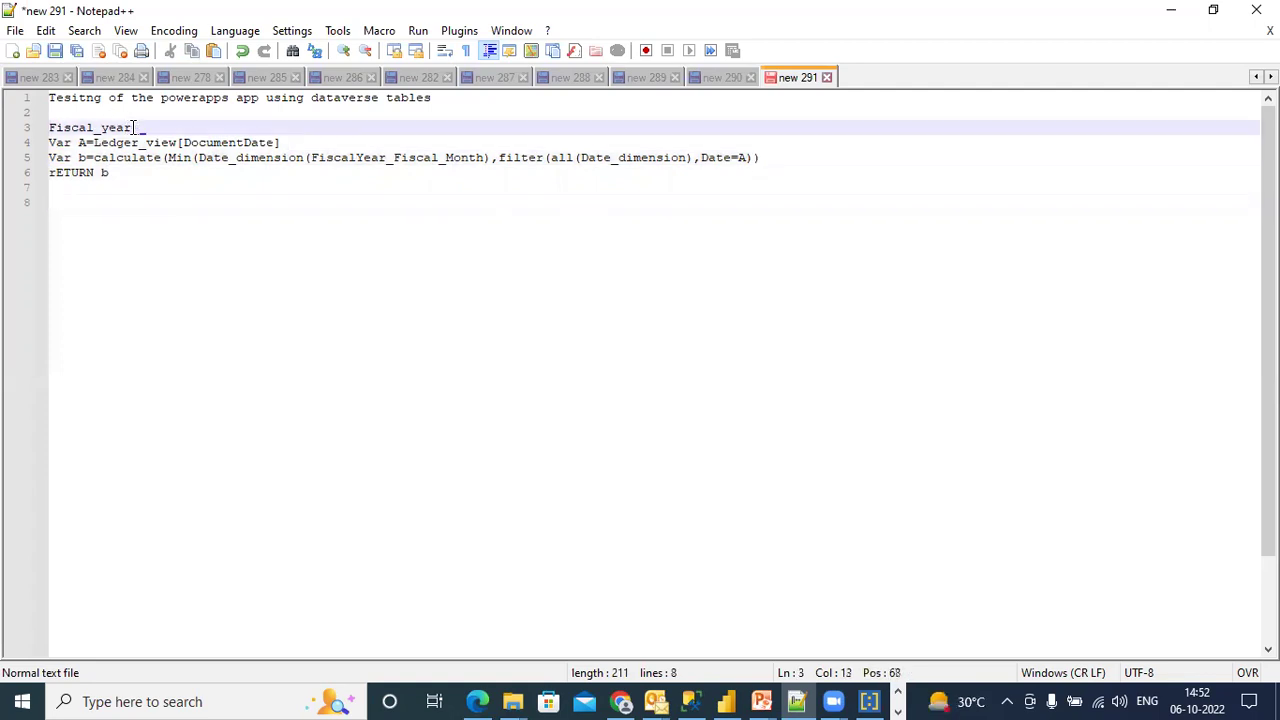
type("fiscal_")
key("BackSpace")
key("BackSpace")
key("BackSpace")
key("BackSpace")
key("BackSpace")
type("scalmonth")
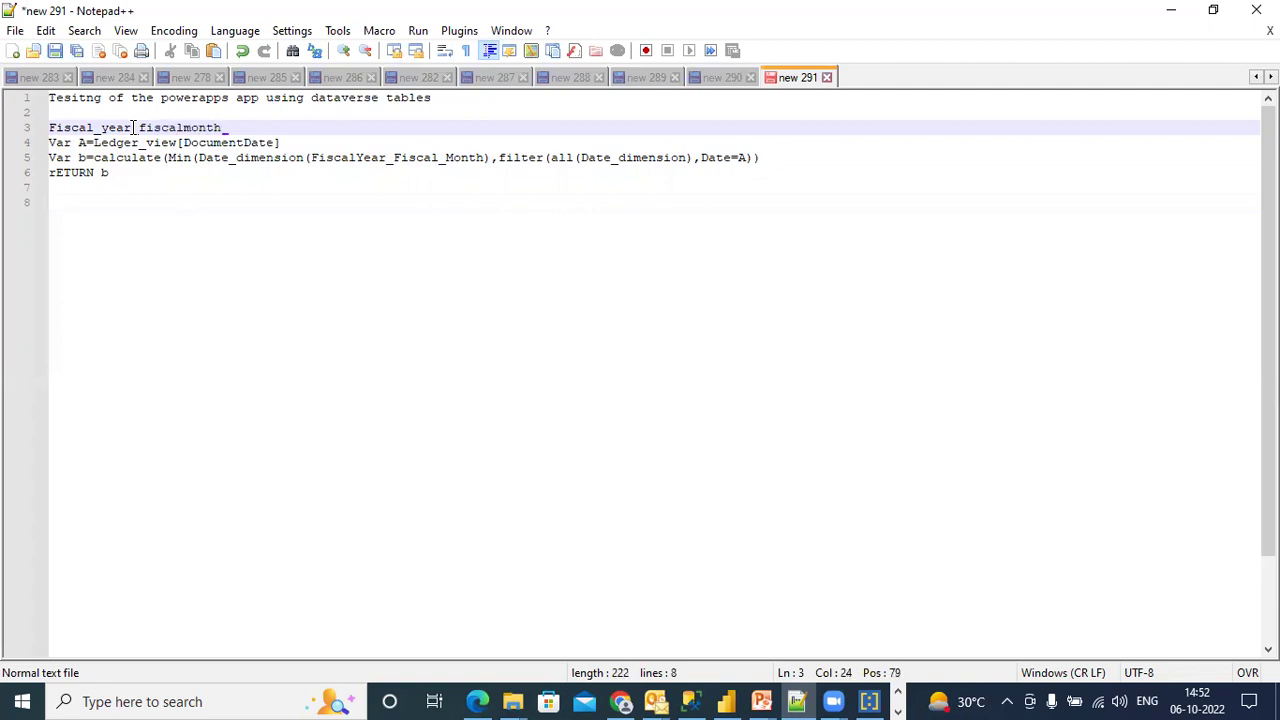
type("=")
Start a second formula draft below rETURN b with the line Fiscal_year= and blank lines after it.
left_click(124, 174)
key("Return")
key("Return")
key("Return")
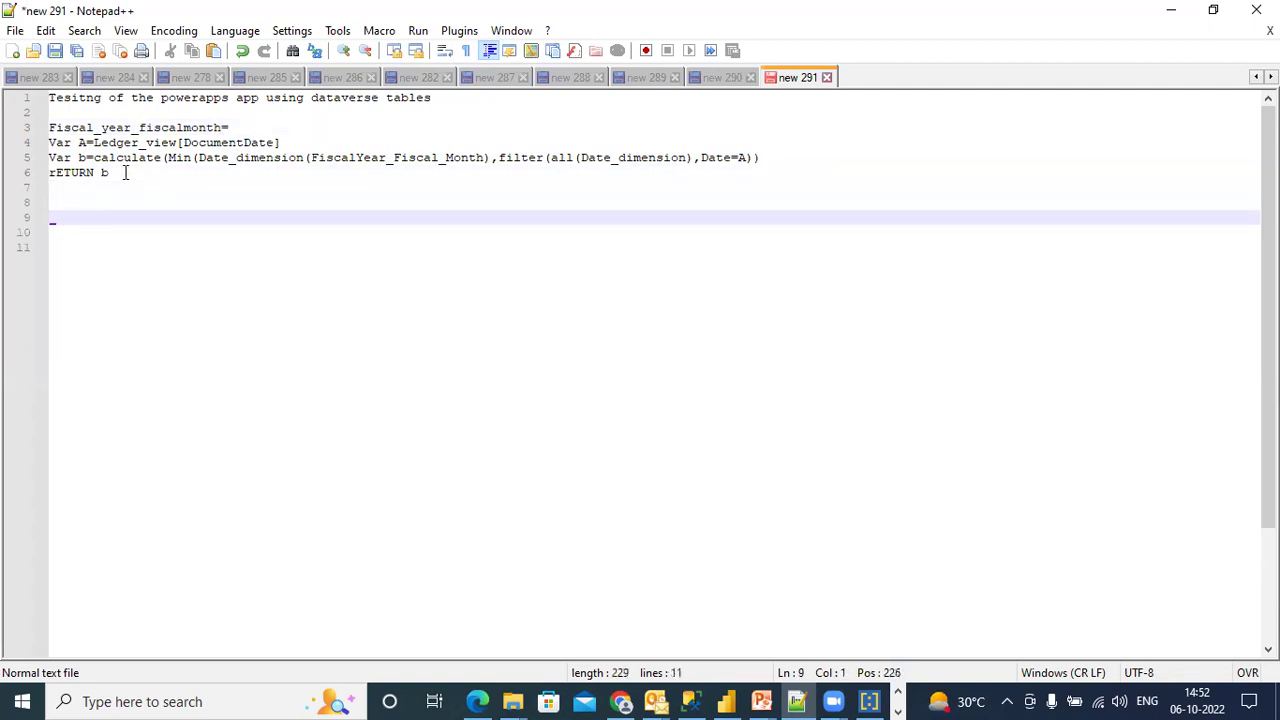
type("Fiscal_year=")
key("Return")
key("Return")
Copy the Var A, Var b and rETURN b lines of the first formula and paste them below Fiscal_year=.
left_click_drag(151, 194, 24, 155)
key("ctrl+c")
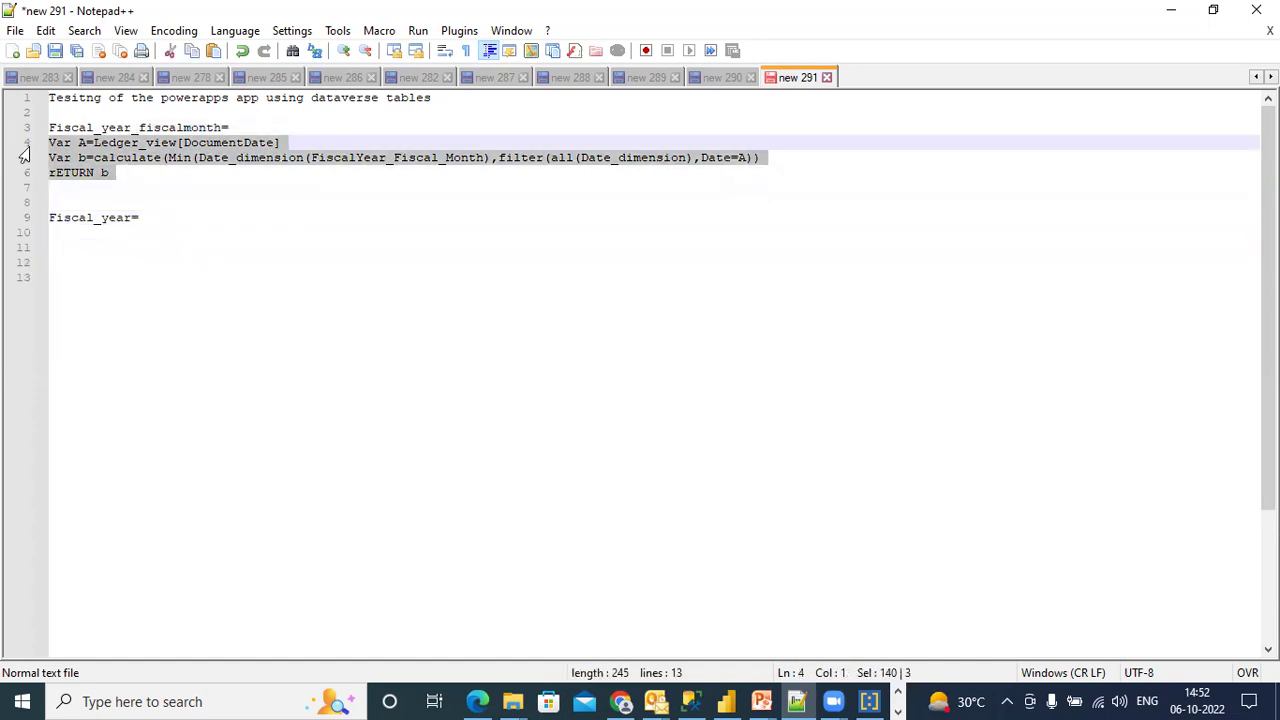
left_click(72, 242)
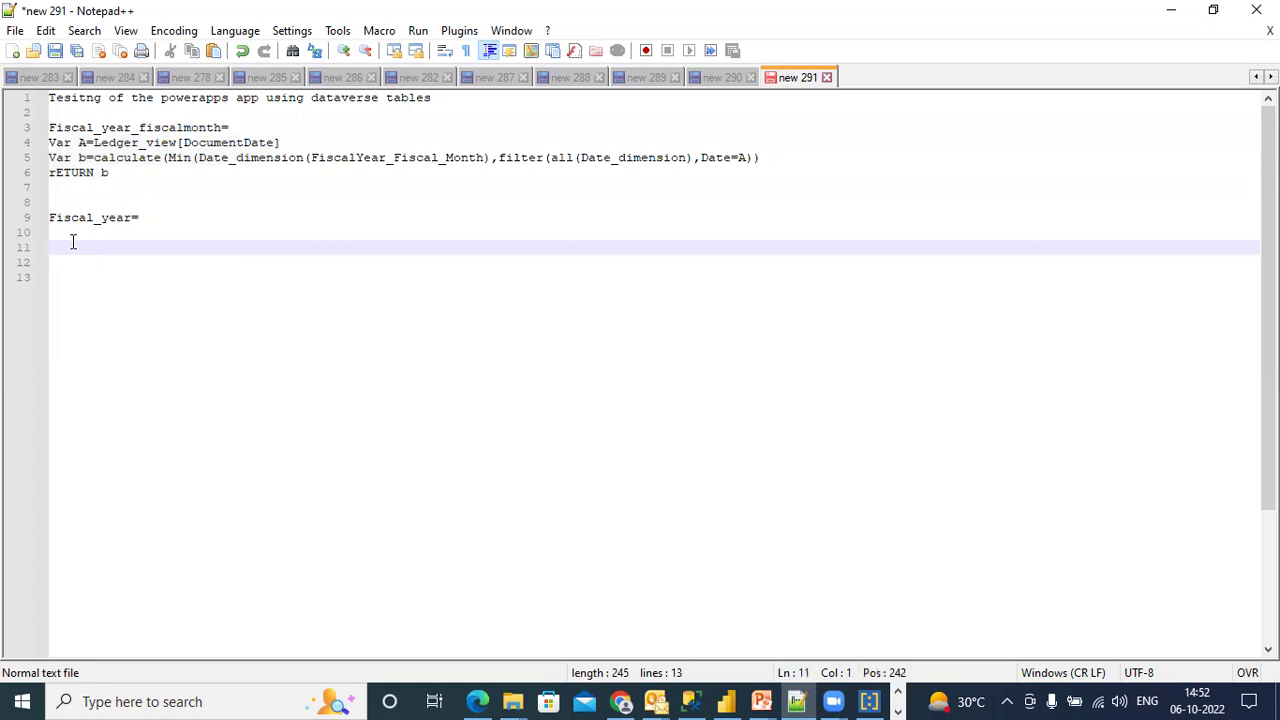
key("ctrl+v")
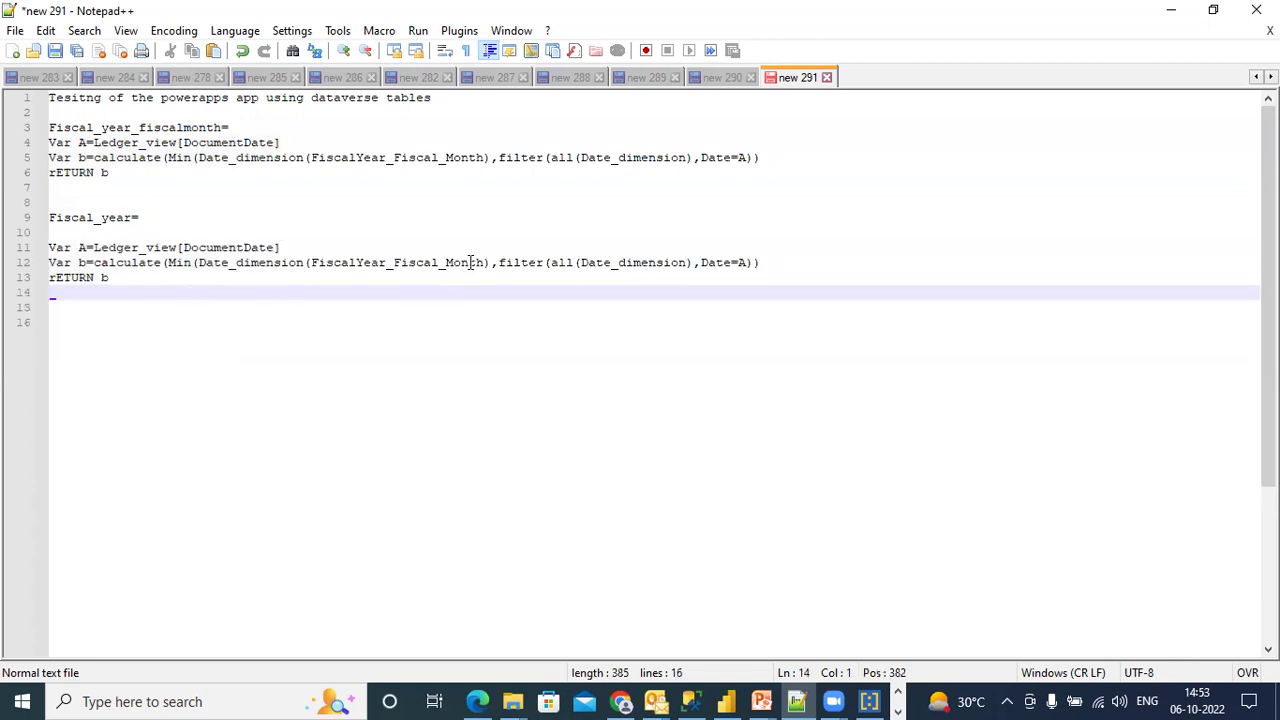
Remove _Fiscal_Month from the pasted Var b line so it uses FiscalYear, and add two blank lines below its rETURN b.
left_click_drag(486, 262, 391, 270)
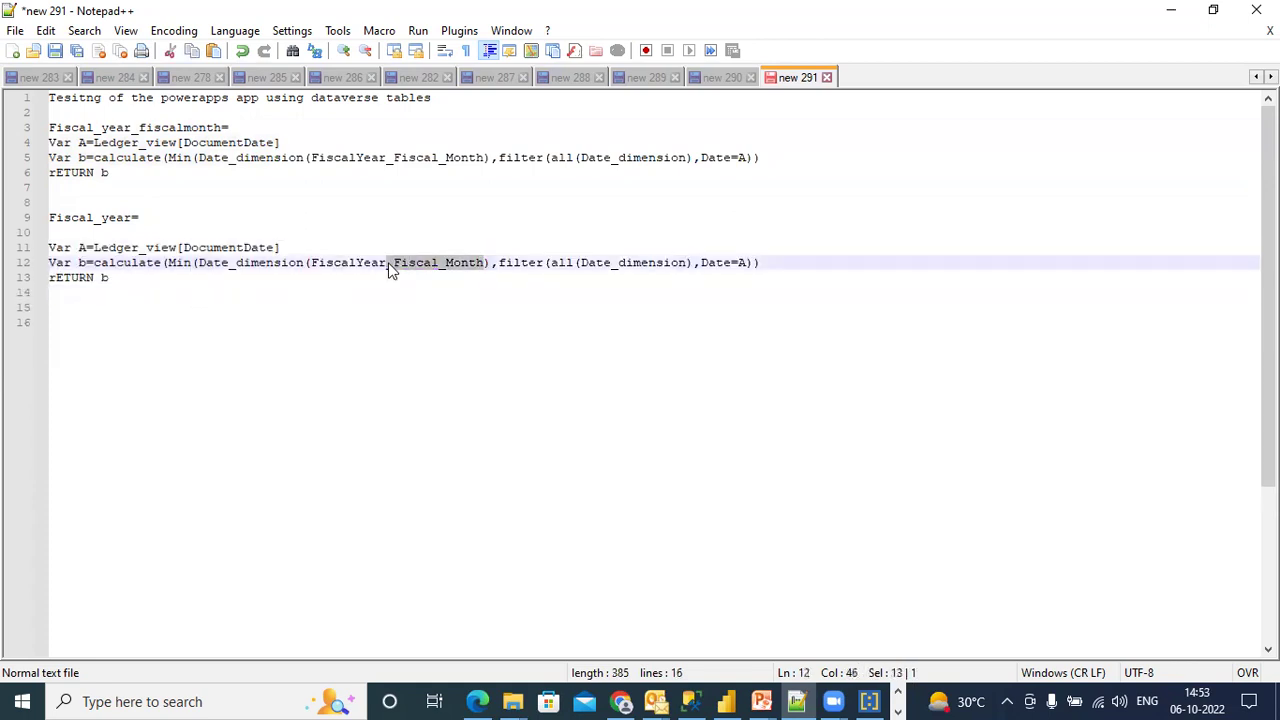
key("Delete")
left_click(386, 284)
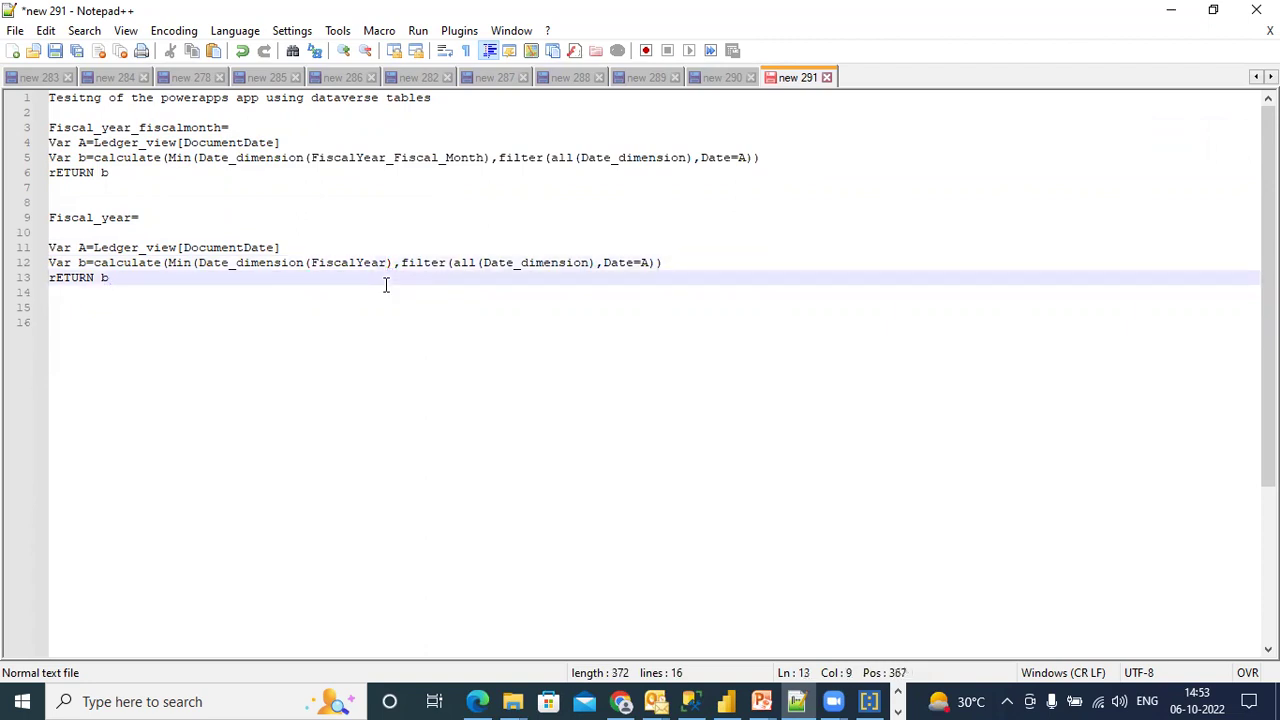
key("Return")
key("Return")
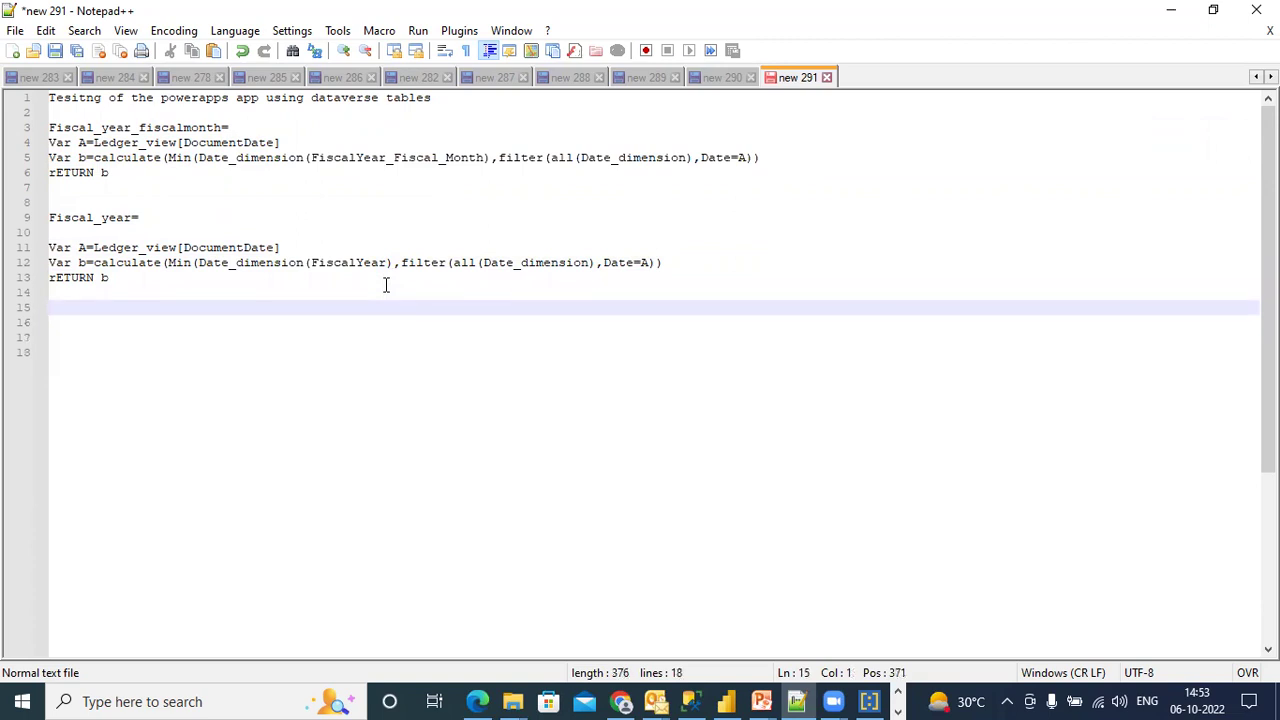
Add the heading Create a table below the Fiscal_year formula draft, followed by blank lines.
key("Return")
type("Create")
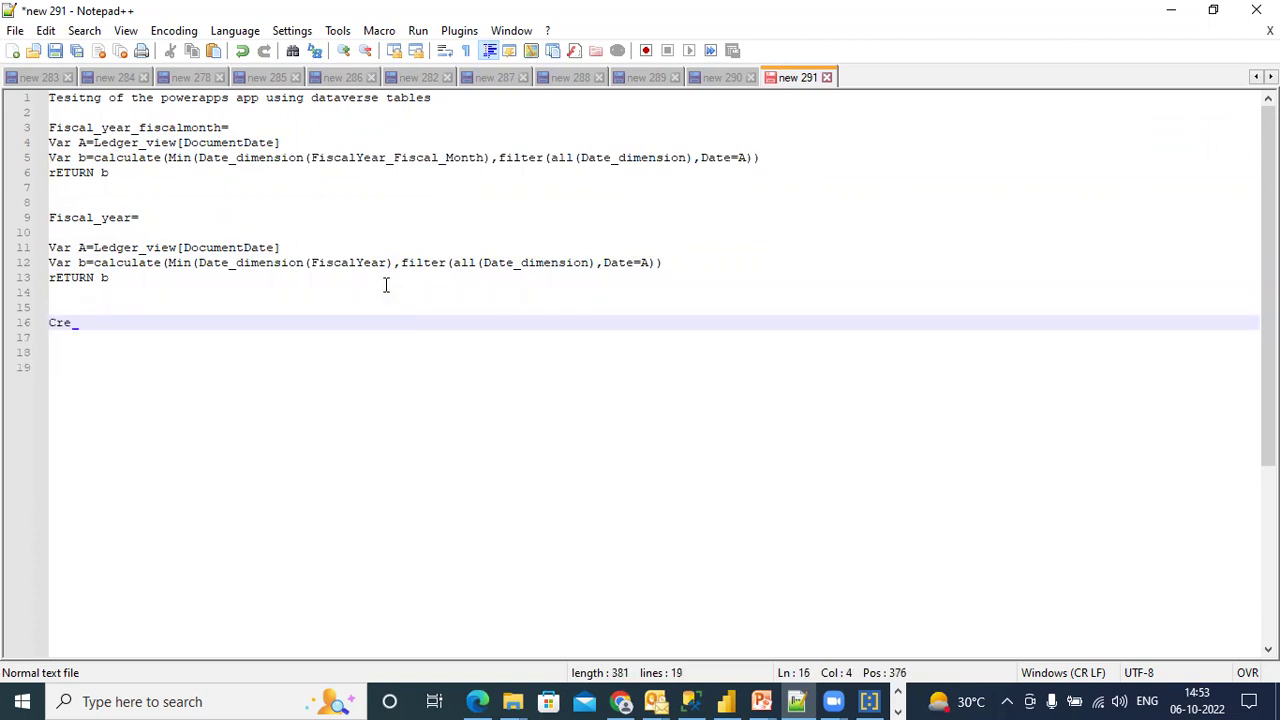
key("BackSpace")
key("BackSpace")
key("BackSpace")
type("ate a table")
key("Return")
key("Return")
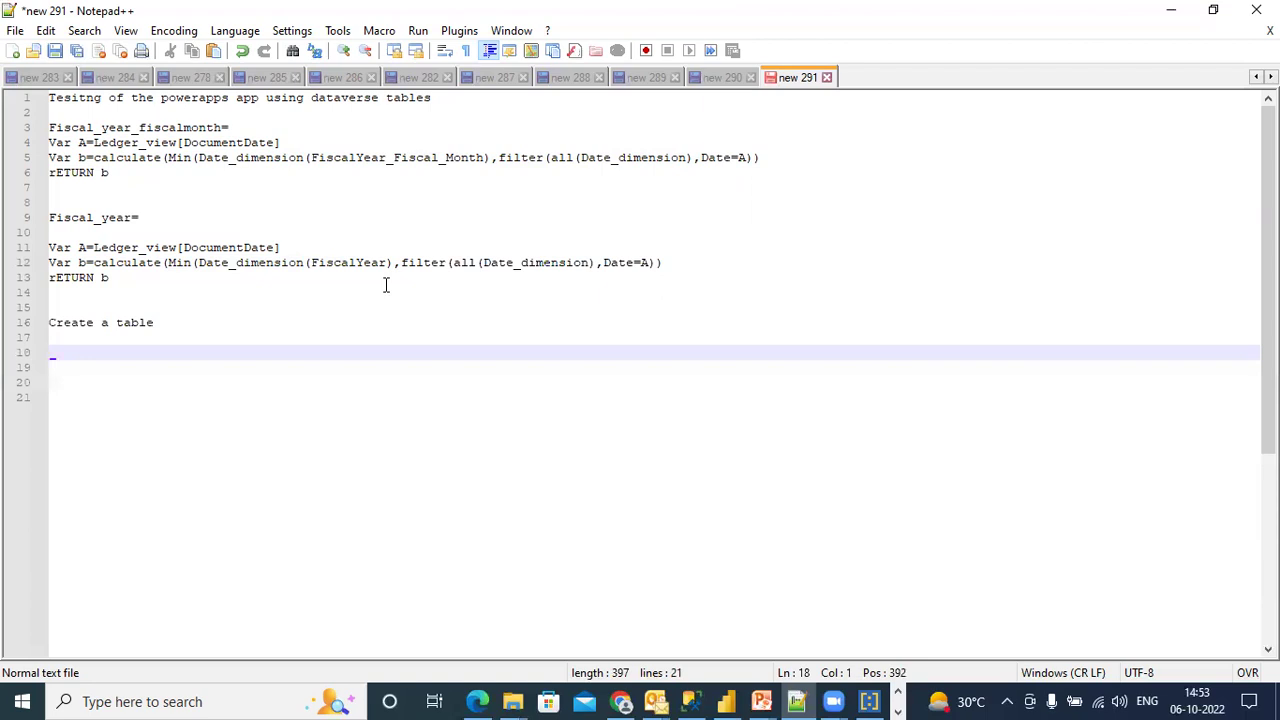
Start the table formula draft under the heading with the name line Table_aggregate=.
type("T")
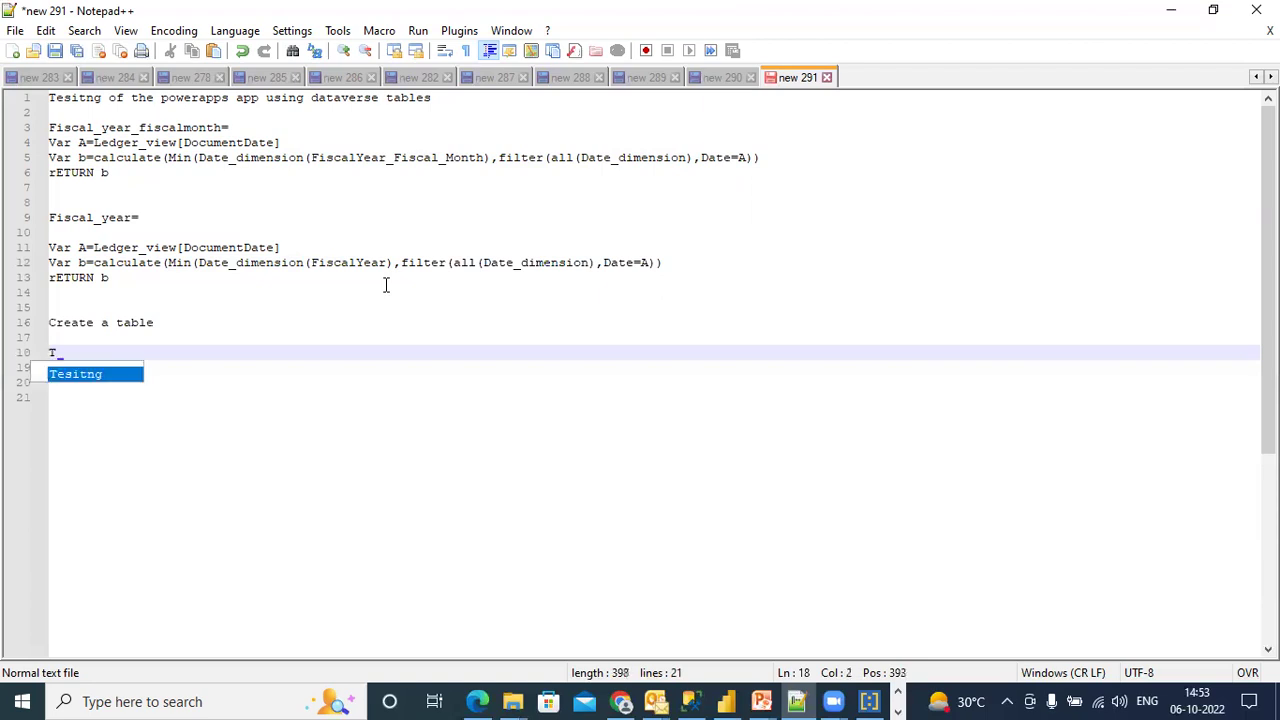
type("able_aggrega")
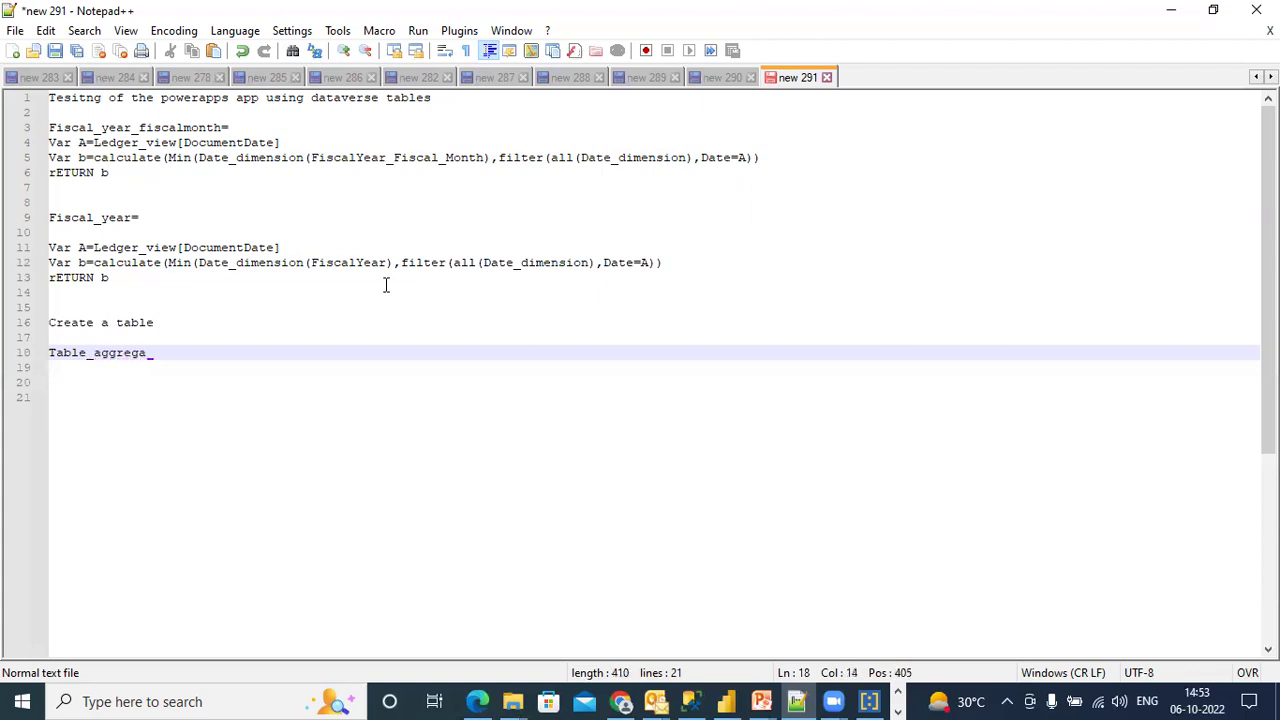
type("te=")
key("Return")
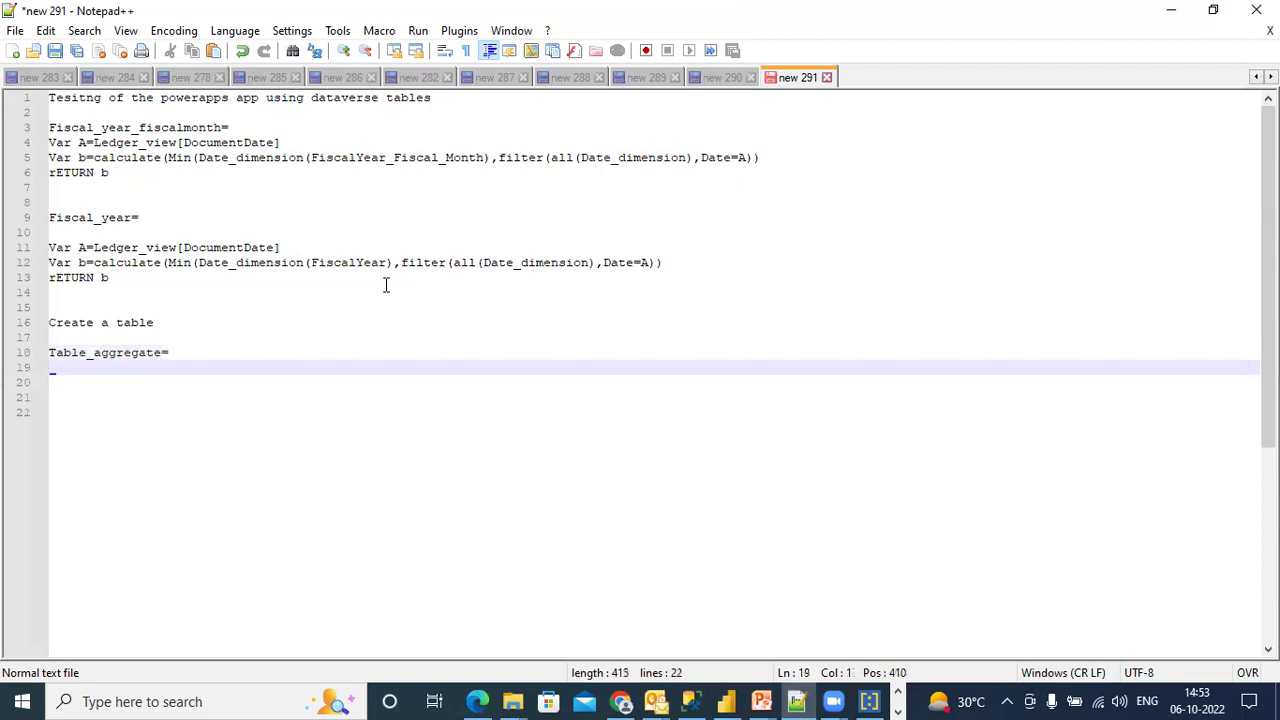
Begin the Var a line under Table_aggregate= with selectcolumns(Ledger_view,"Fiscal_year",fiscal_year.
type("Var a")
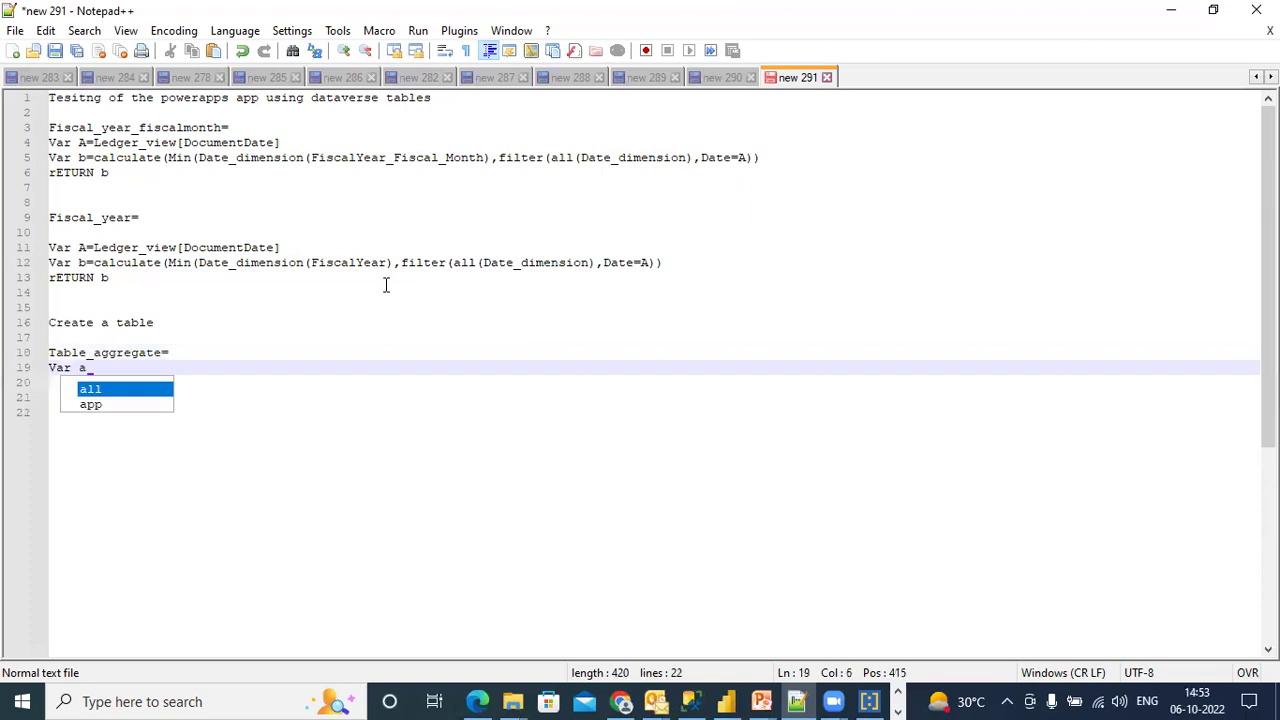
type("=select")
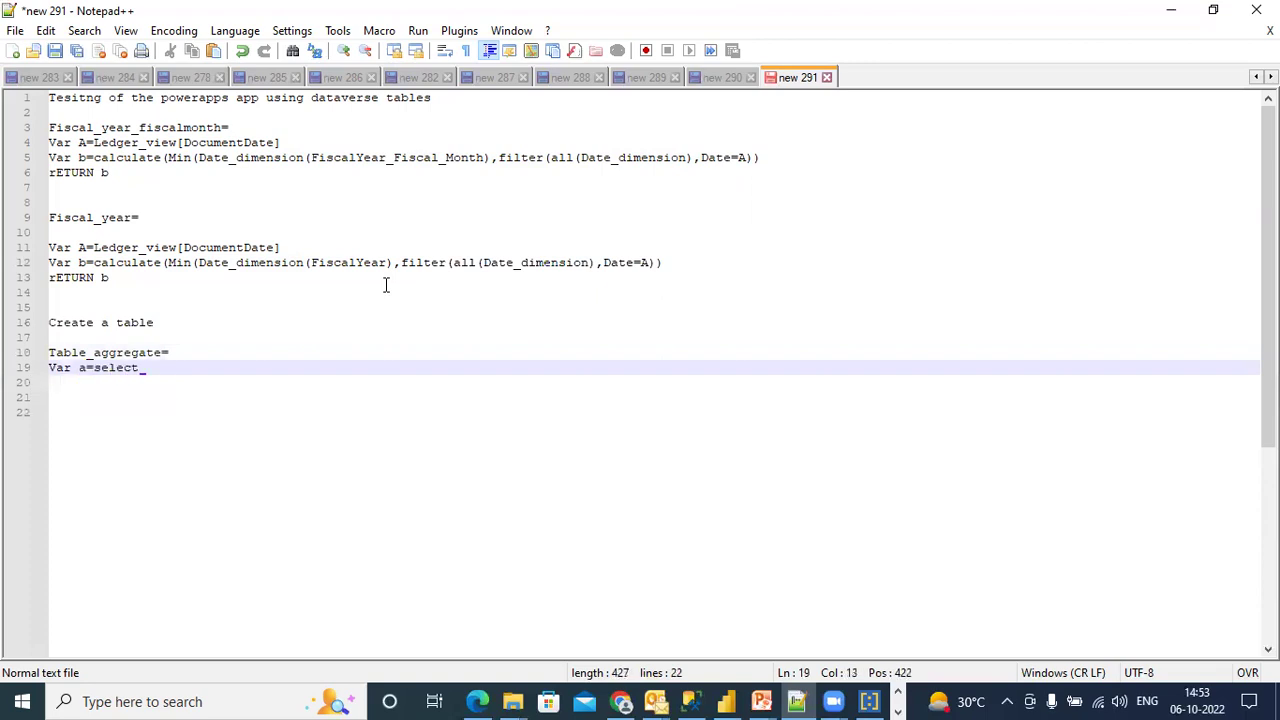
type("columns(Ledger")
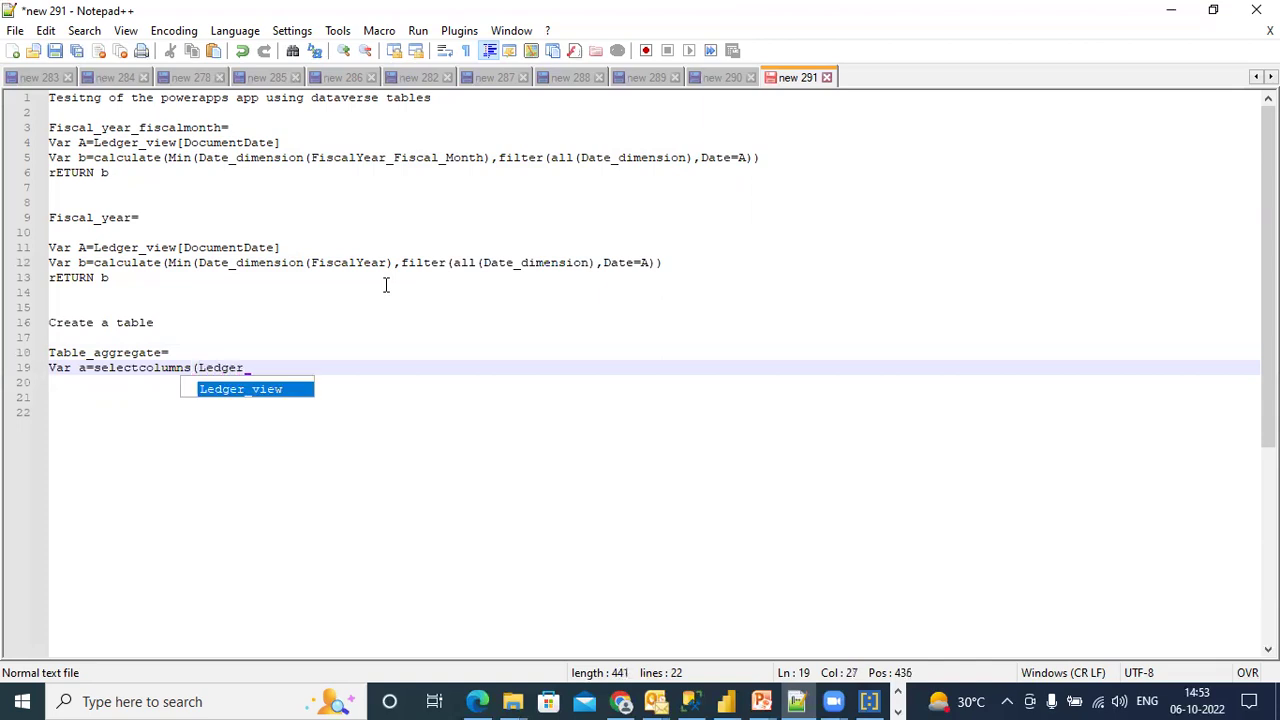
type("_view,")
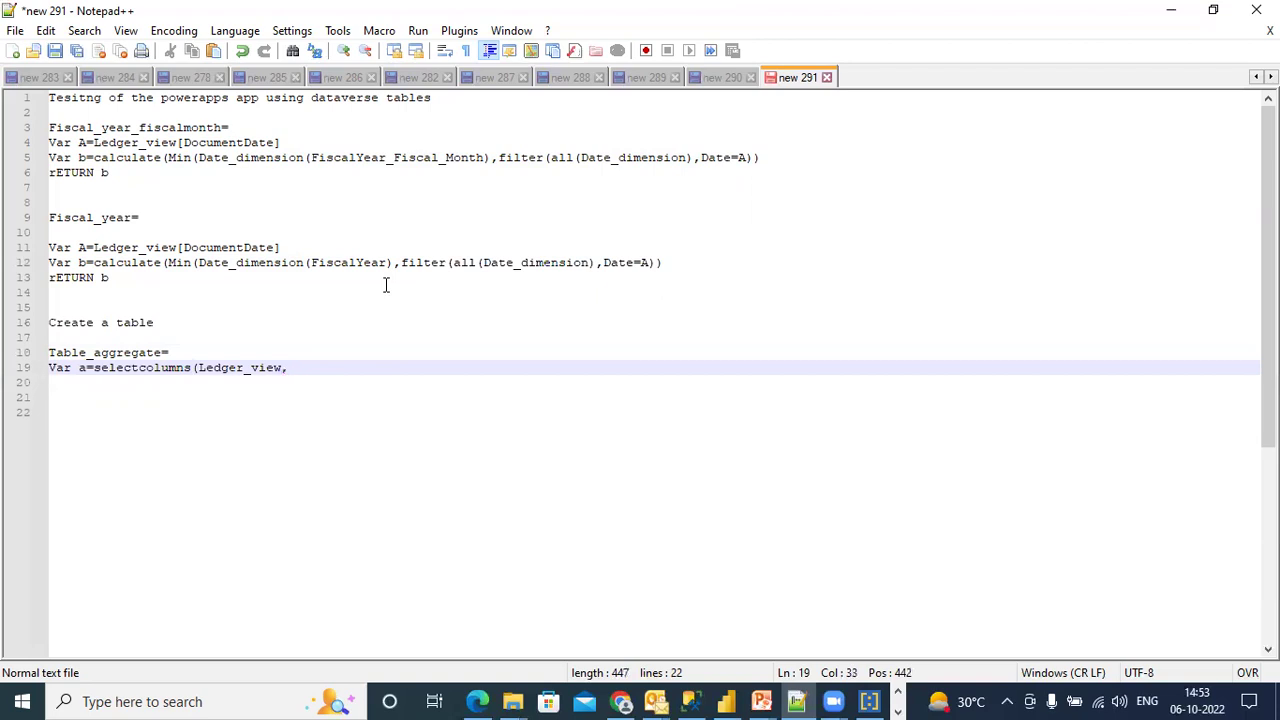
type("\"Fiscal_year\",f")
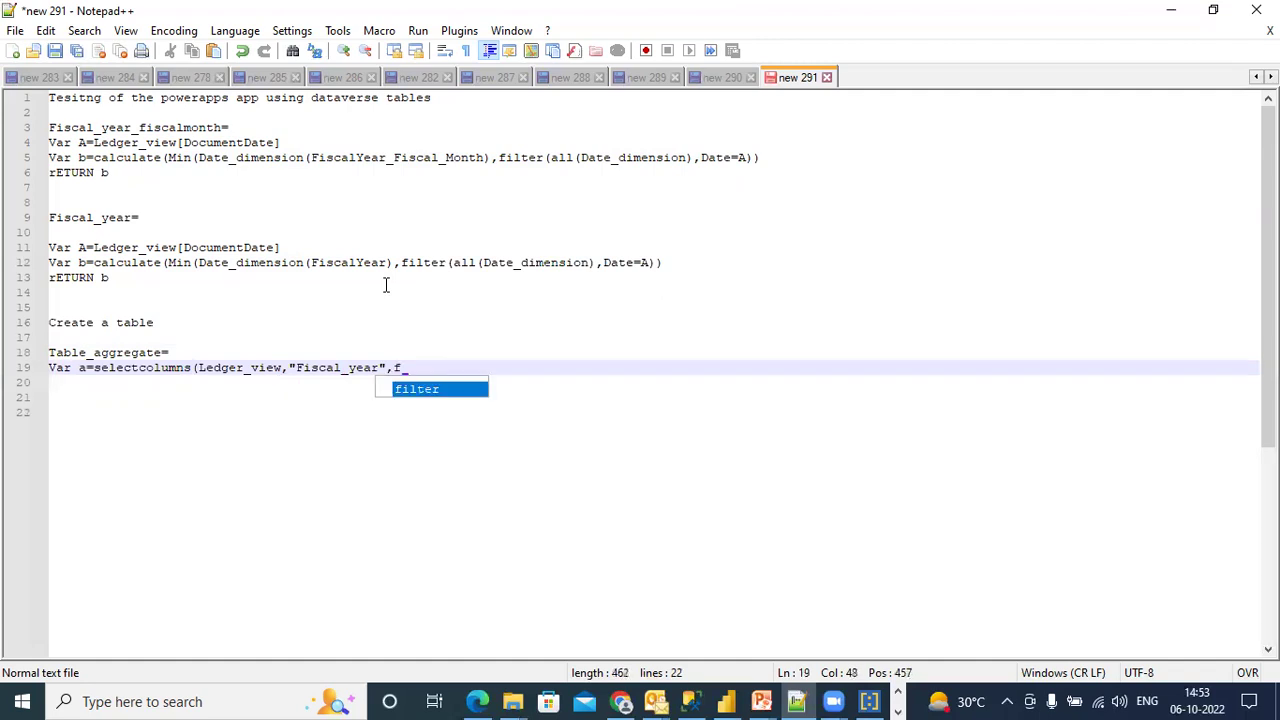
type("iscal_ye")
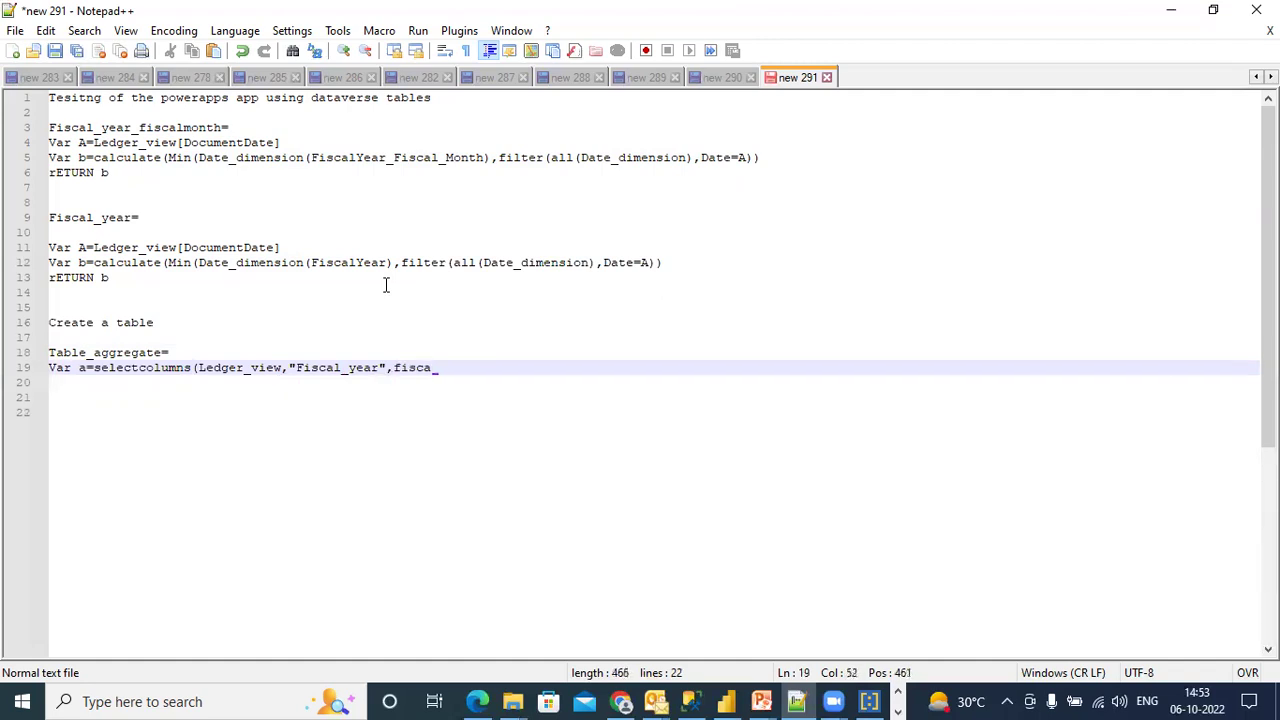
Continue the Var a line with the column pair "fISCAL_YEAR_FISCAL_MONTH",FISCAL-YEAR_FISCALMONTH.
type("ar,\"fISCAL_YEA")
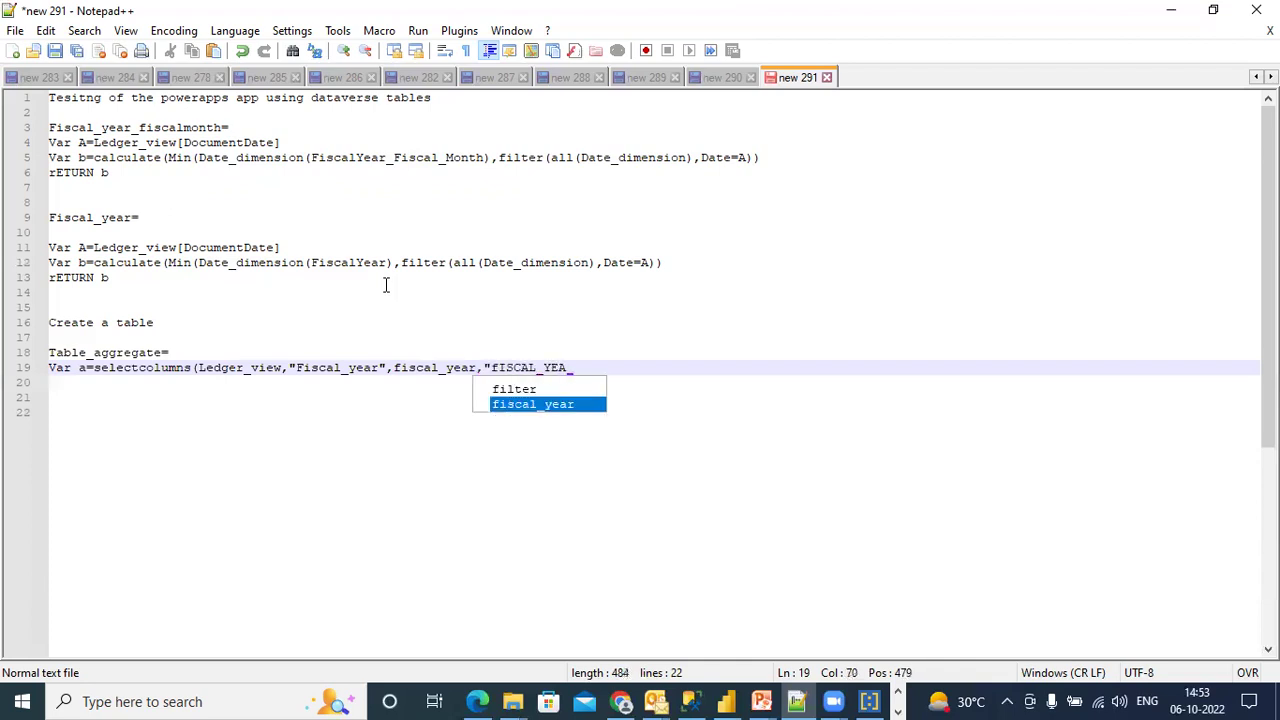
type("R_FISCAL_MONTH\",F")
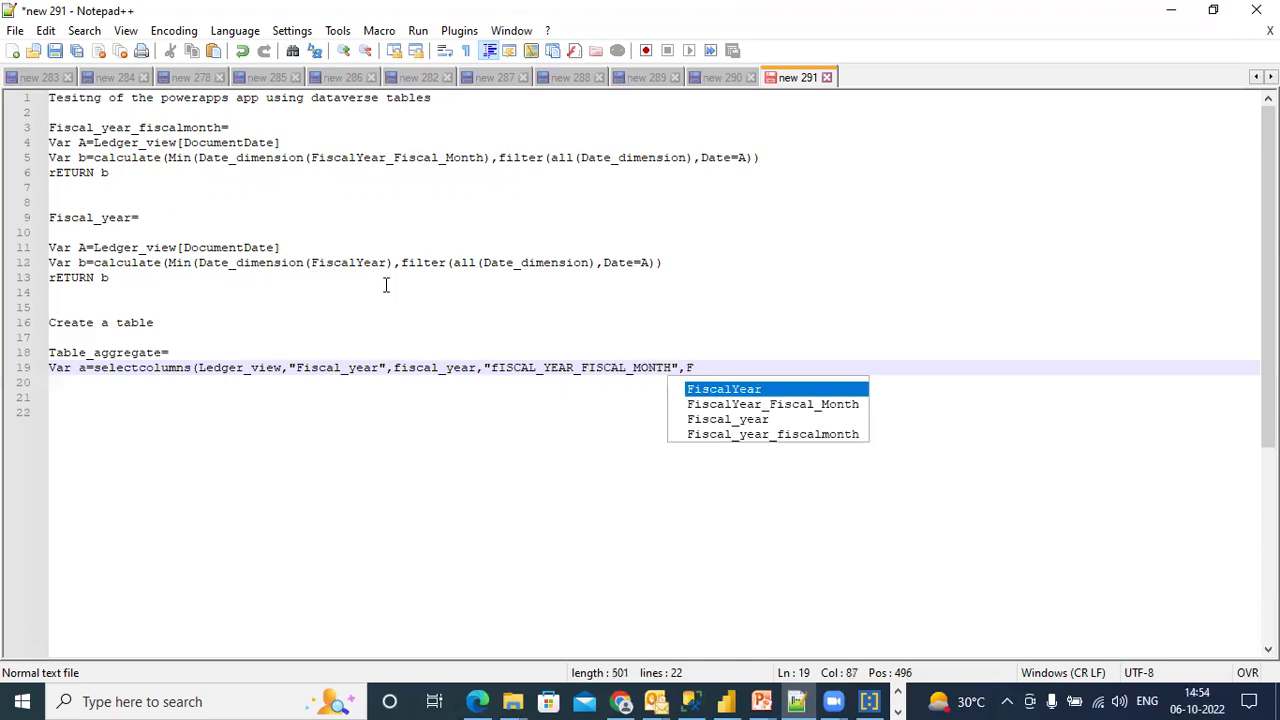
key("BackSpace")
type("FISC  AL_")
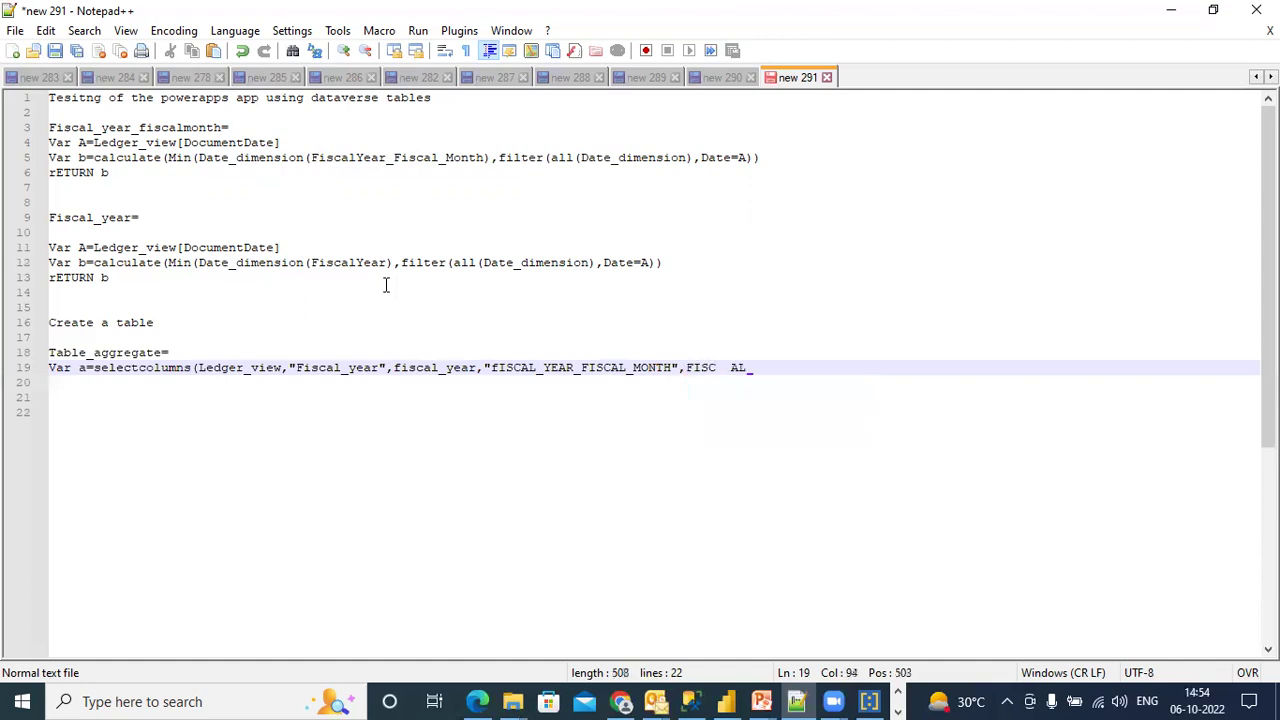
key("BackSpace")
key("BackSpace")
key("BackSpace")
key("BackSpace")
type("AL-YEA")
key("BackSpace")
key("BackSpace")
key("BackSpace")
type("YEAR_FISCAL_")
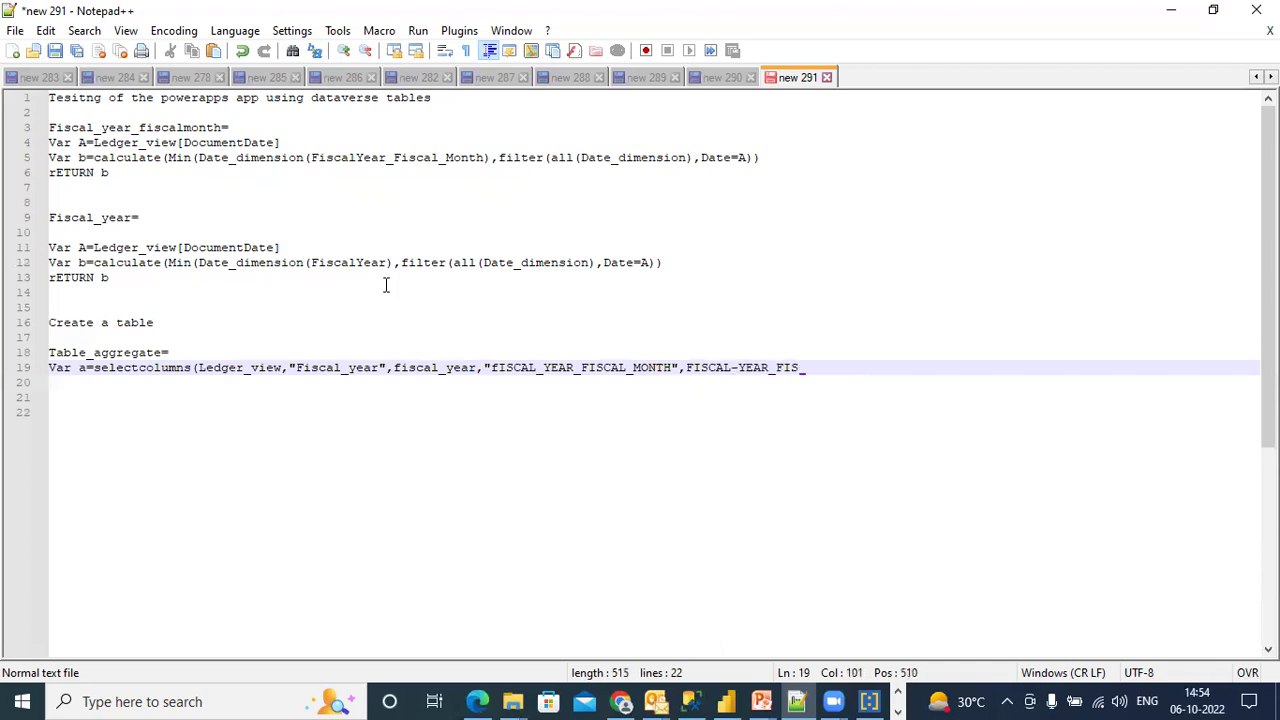
type("MONTH")
key("BackSpace")
key("BackSpace")
key("BackSpace")
Add a "SALES" column to the Var a line, starting its expression with CALCULATE(SUM(SALES),ALLEXCEPT(LEDGER_VIEW,.
type("NTH,\"SALES\",")
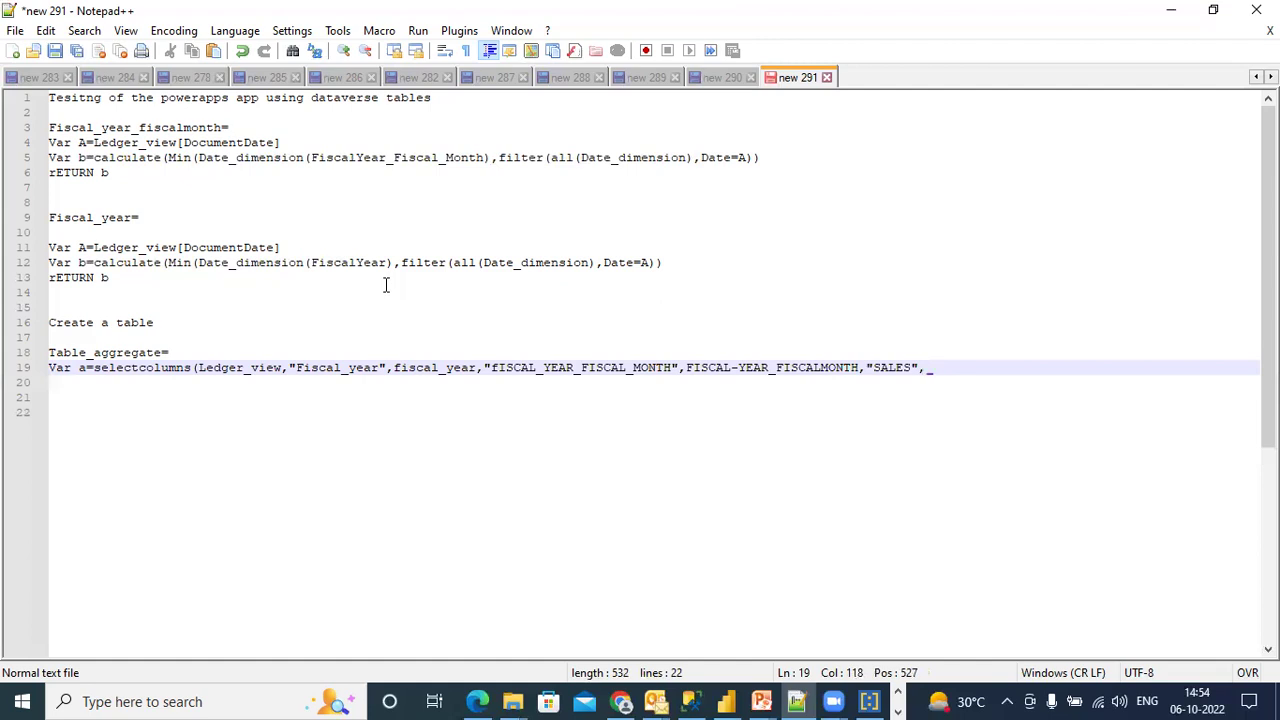
type("CALCULATE(SUM(")
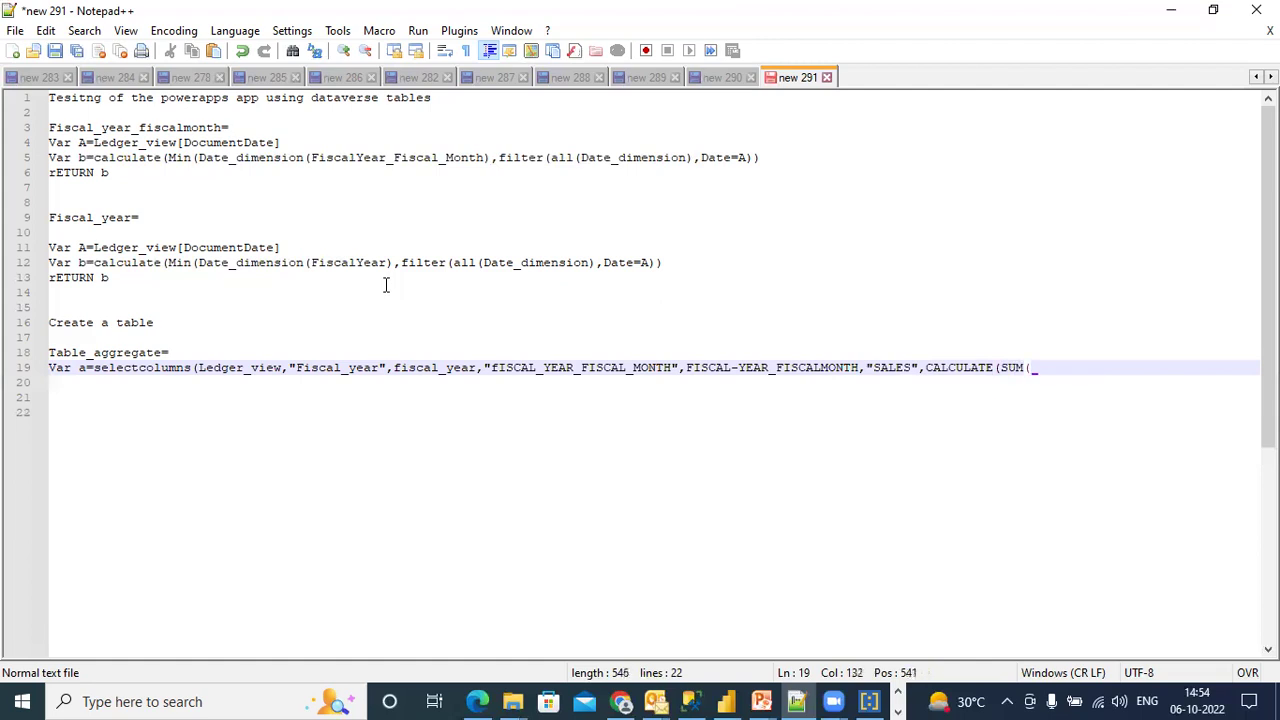
type("SALES")
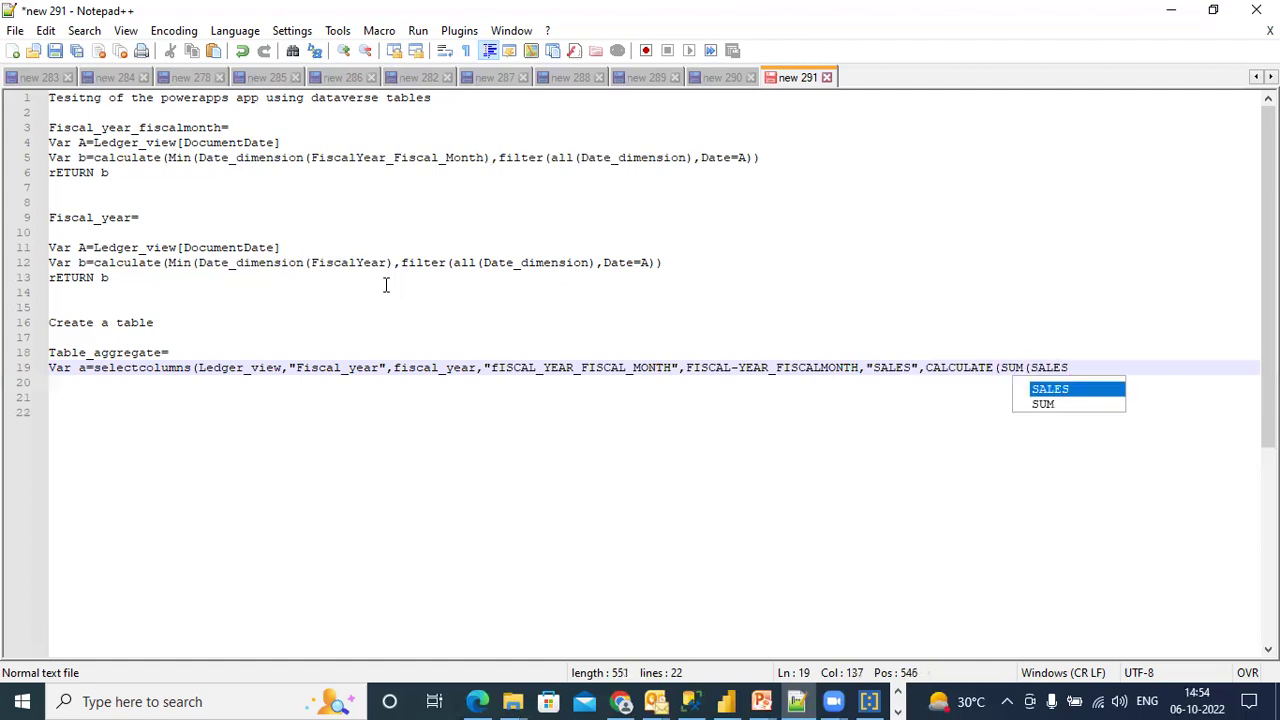
type(")")
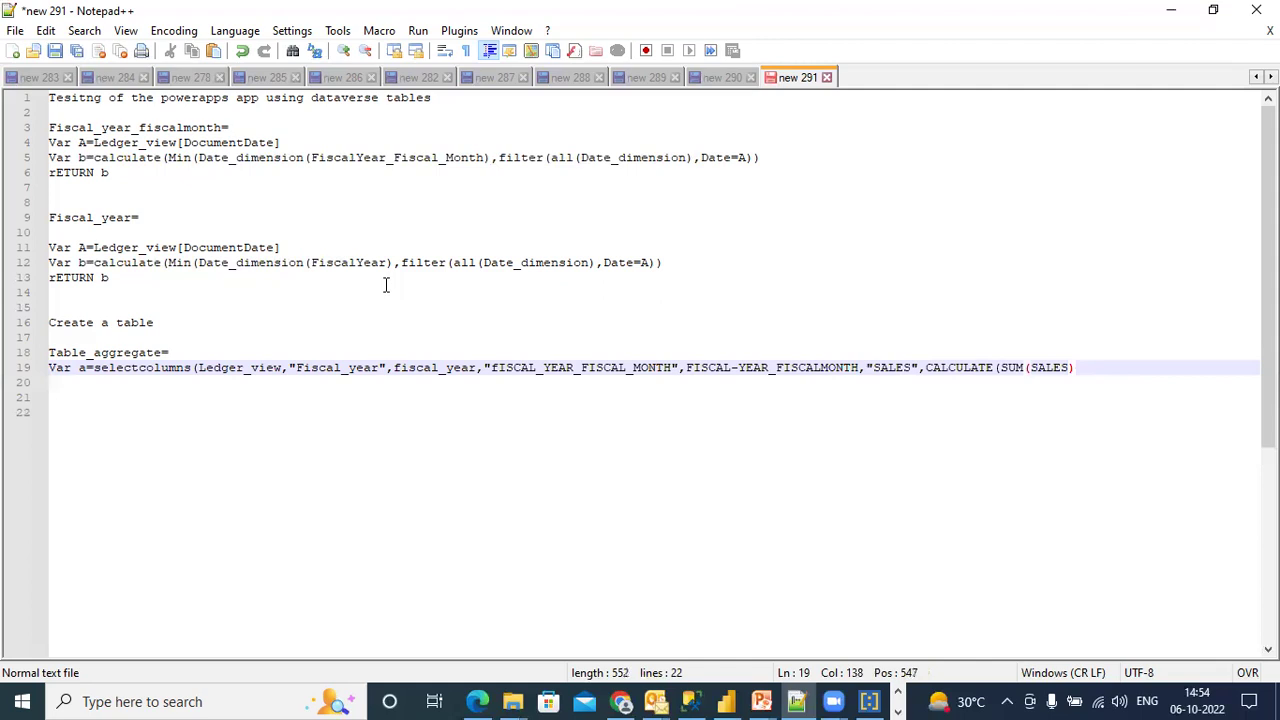
type(",ALLEXCEPT")
type("(")
type("LEDGER_")
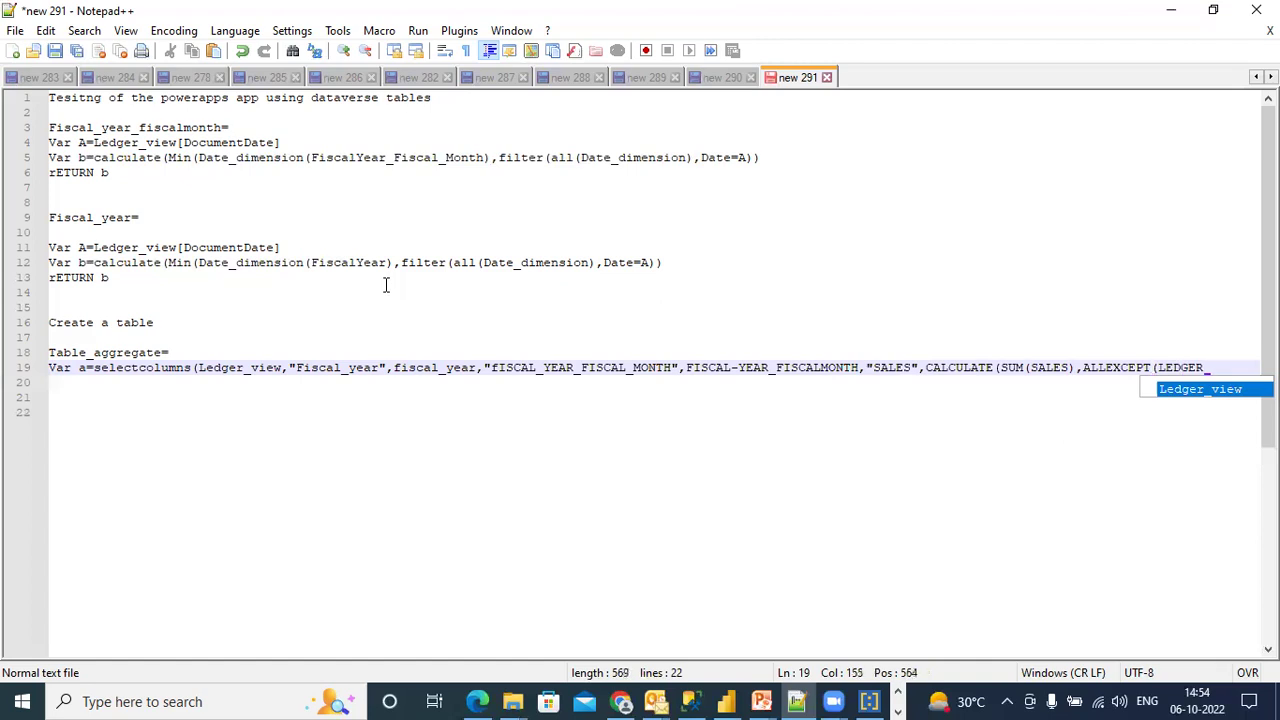
type("VIEW,_")
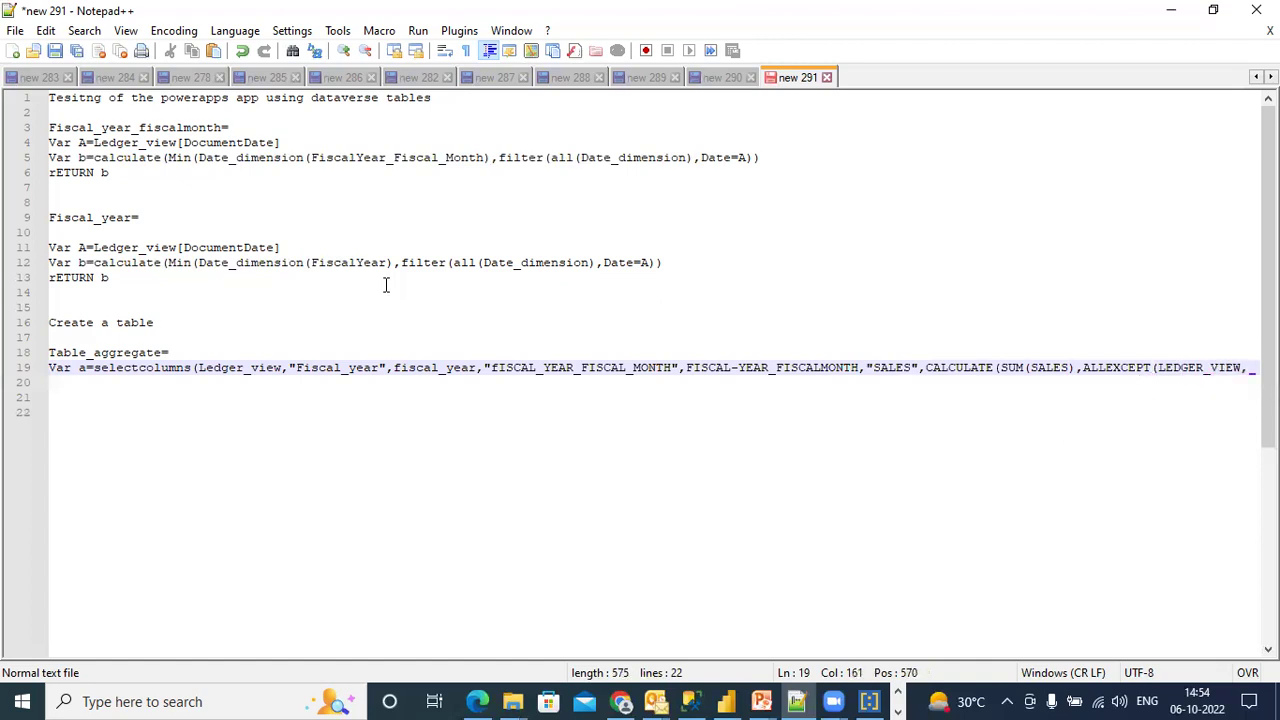
Complete the ALLEXCEPT arguments in the Var a line with FISCAL_YEAR,FISCAL_MONTH and two closing parentheses.
type("FISCAL_YEA")
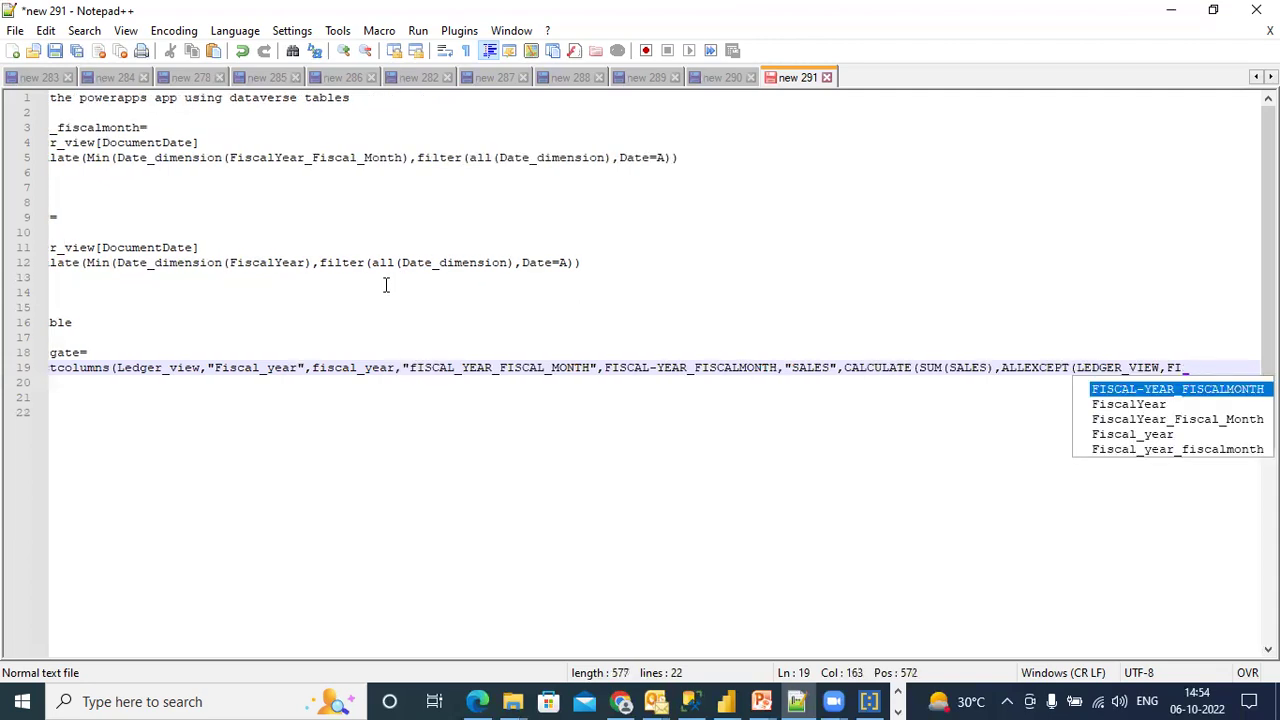
type("R_")
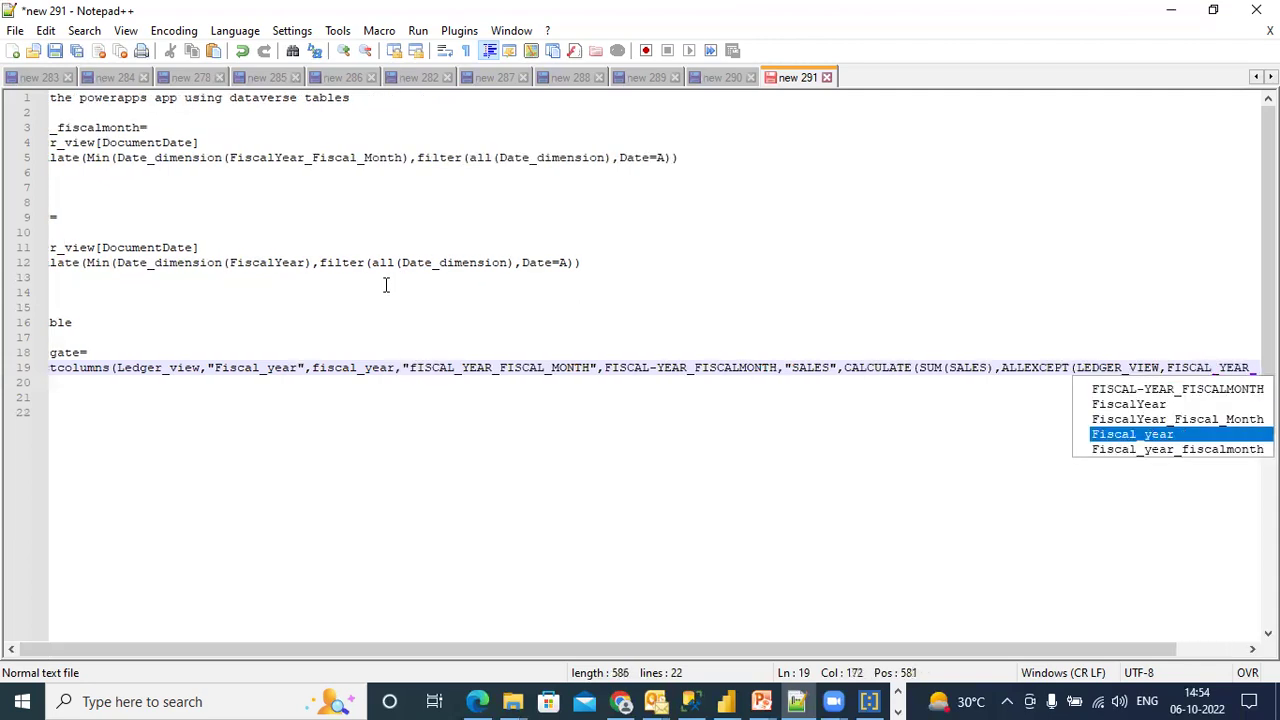
type(",FISSC V AL")
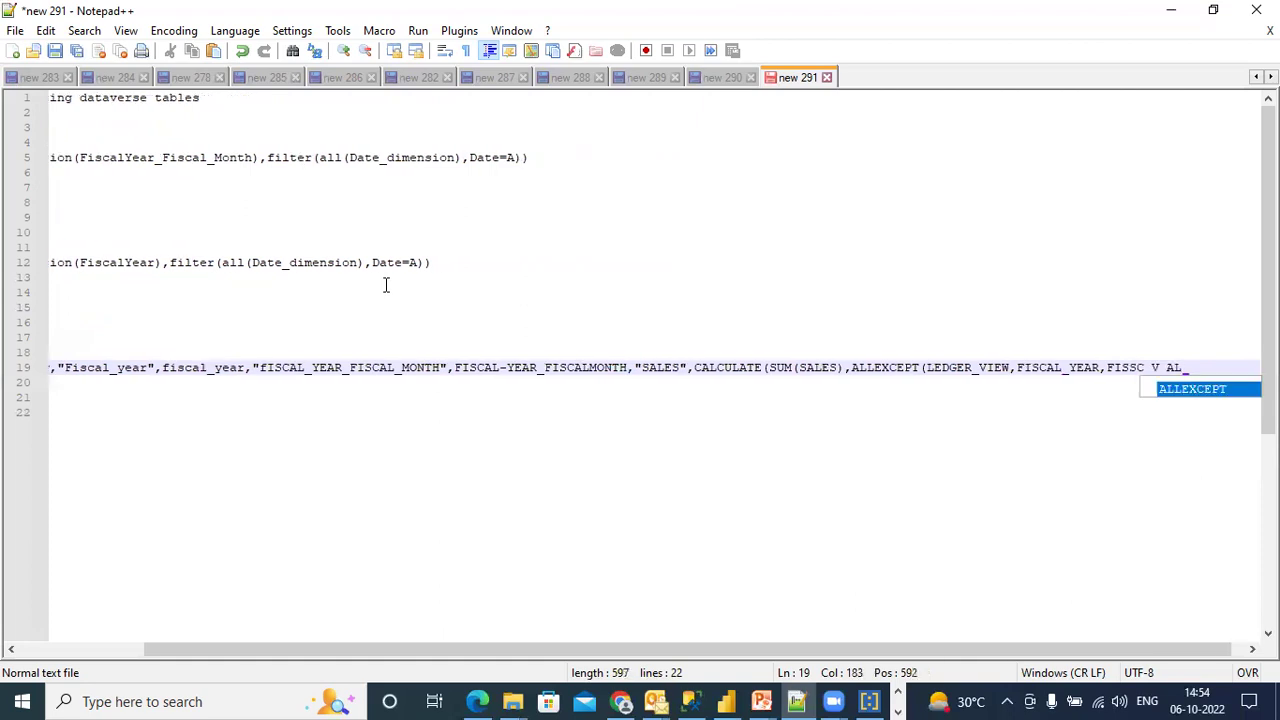
key("BackSpace")
key("BackSpace")
key("BackSpace")
key("BackSpace")
key("BackSpace")
key("BackSpace")
key("BackSpace")
key("BackSpace")
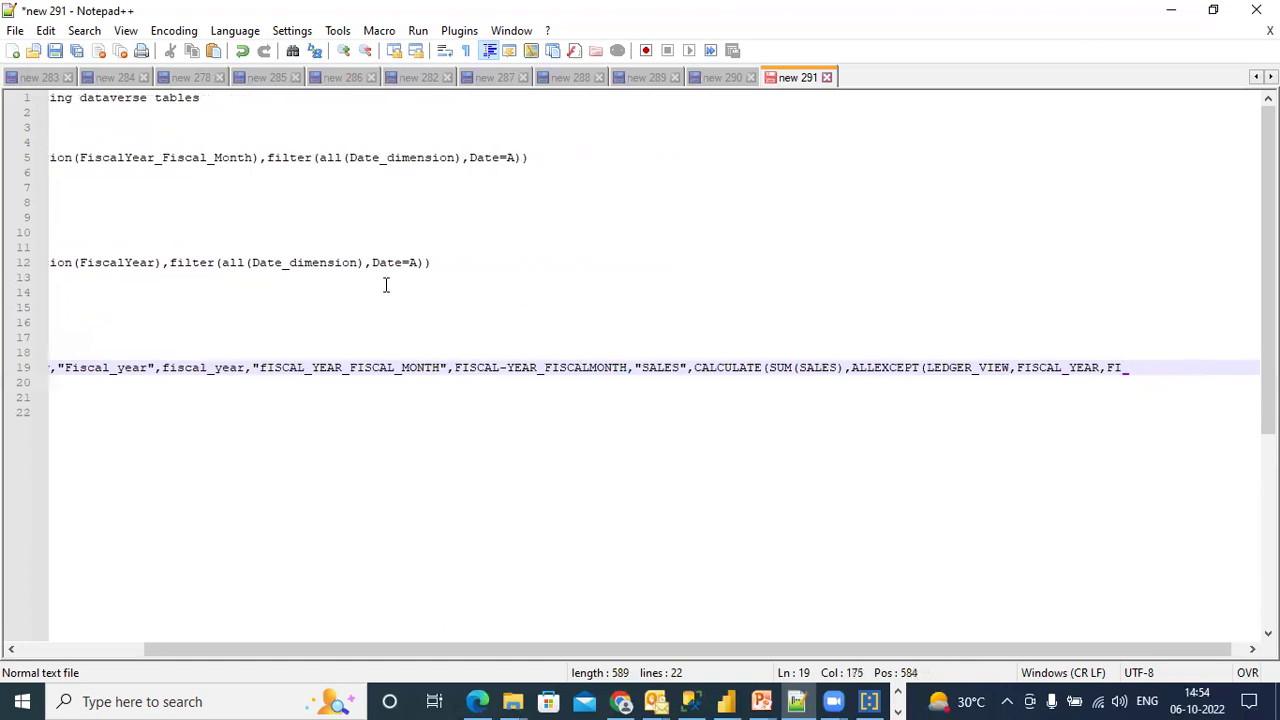
type("SCAL_MO")
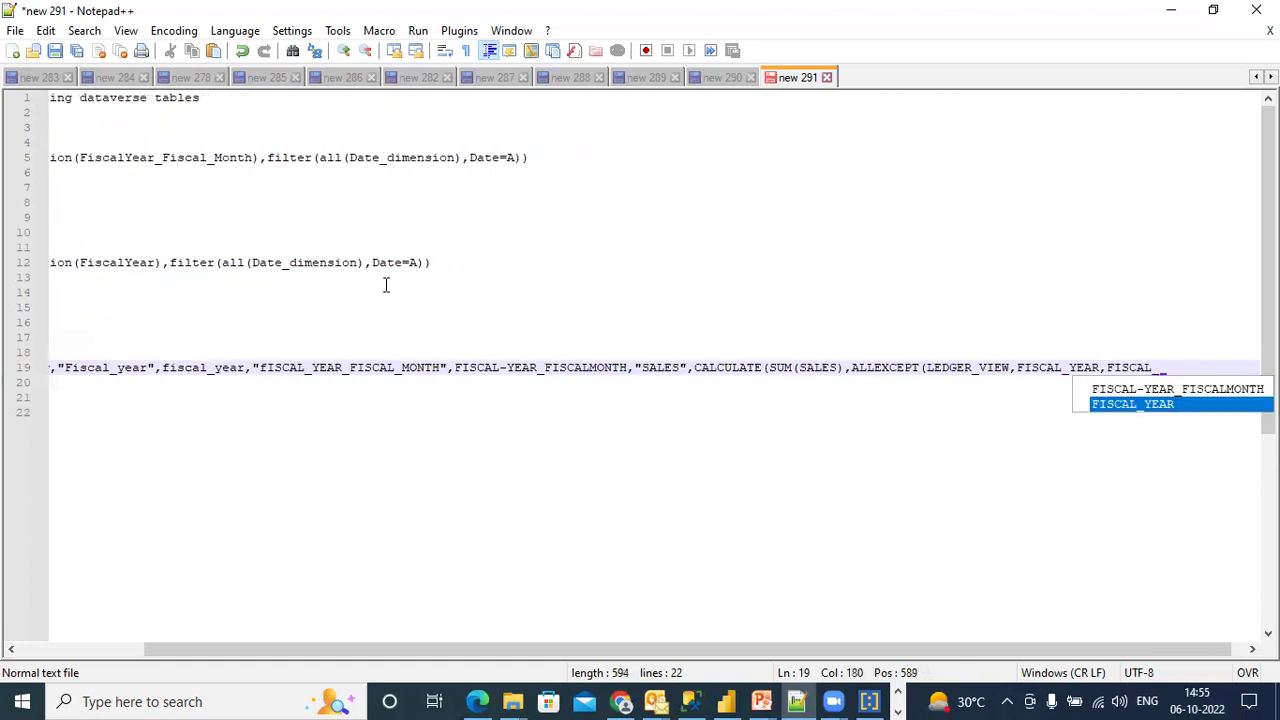
type("NTH))")
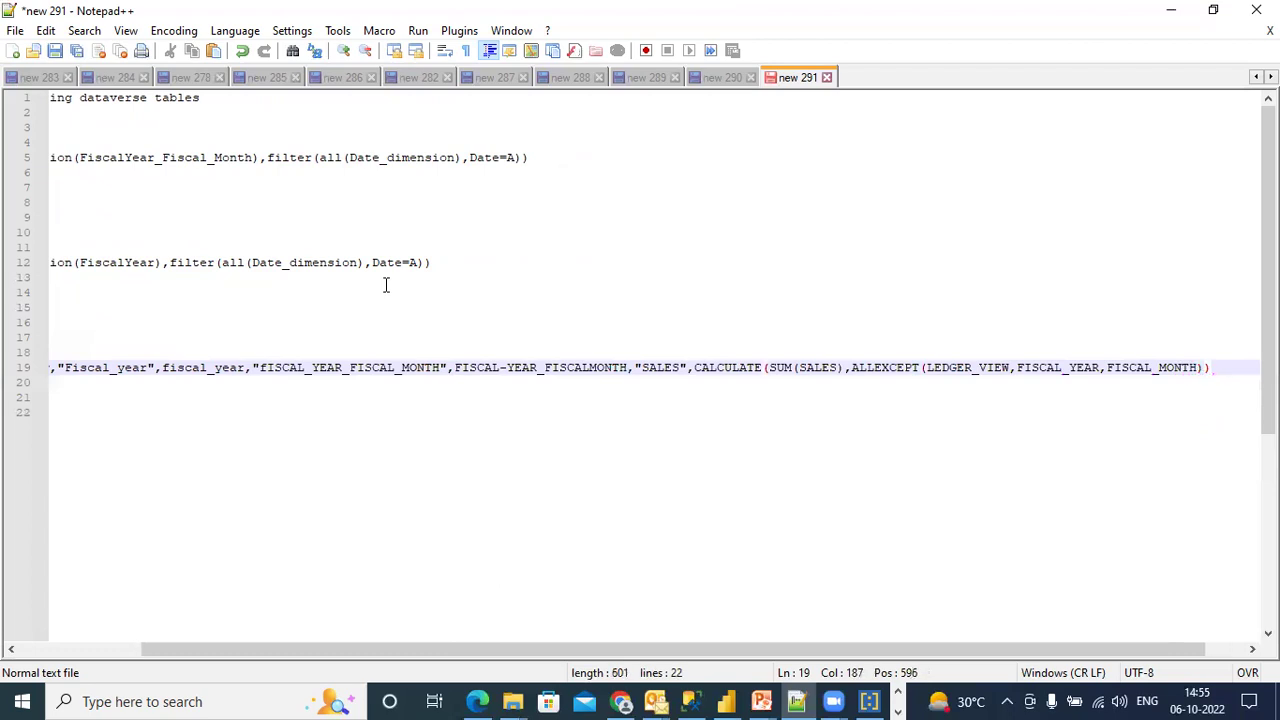
Start a second variable line, vAR B=, below the Var a line of Table_aggregate.
key("Return")
type("vAR")
key("BackSpace")
key("BackSpace")
type("R B=")
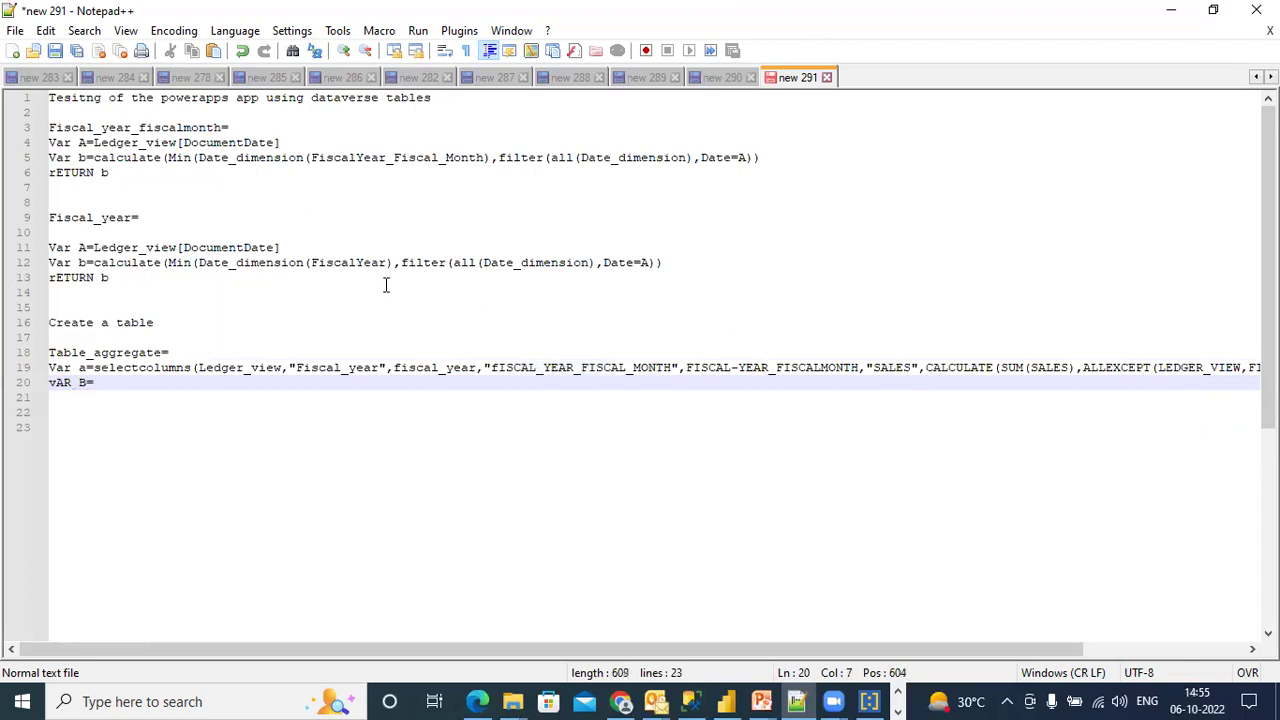
Copy the whole selectcolumns expression from the Var a line and paste it after vAR B=.
left_click_drag(94, 367, 1262, 368)
key("ctrl+c")
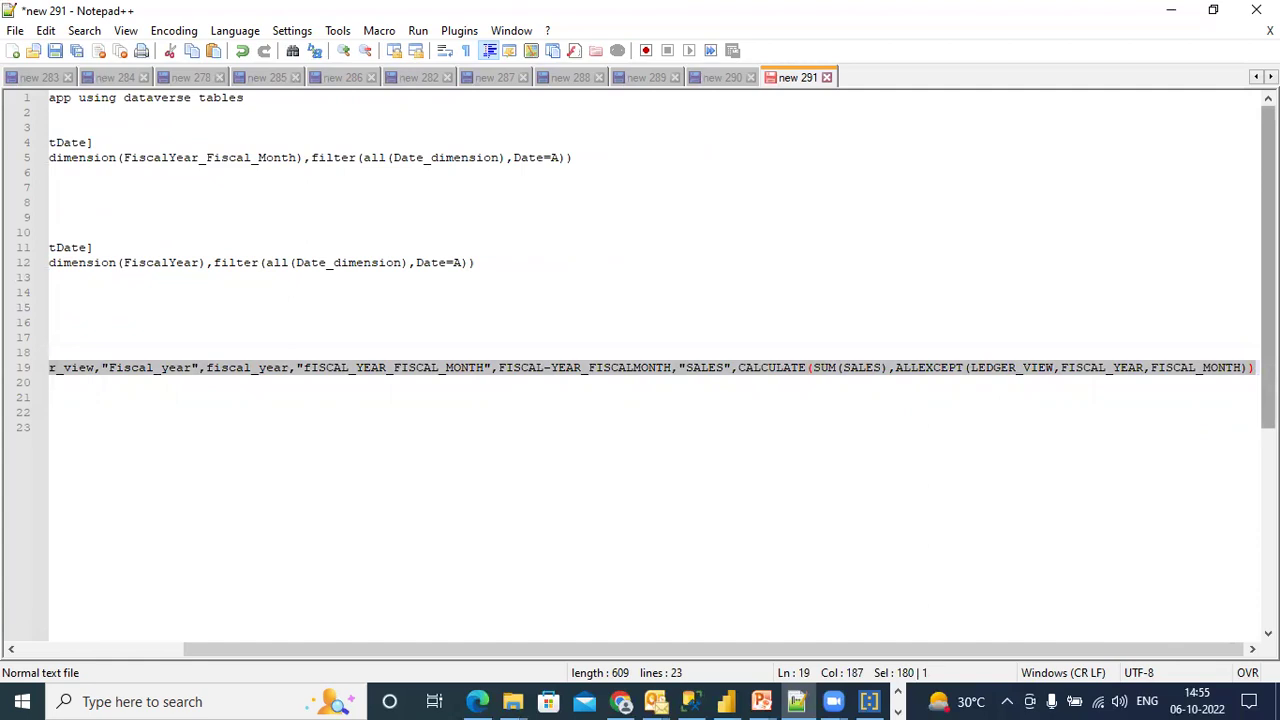
left_click_drag(640, 651, 196, 421)
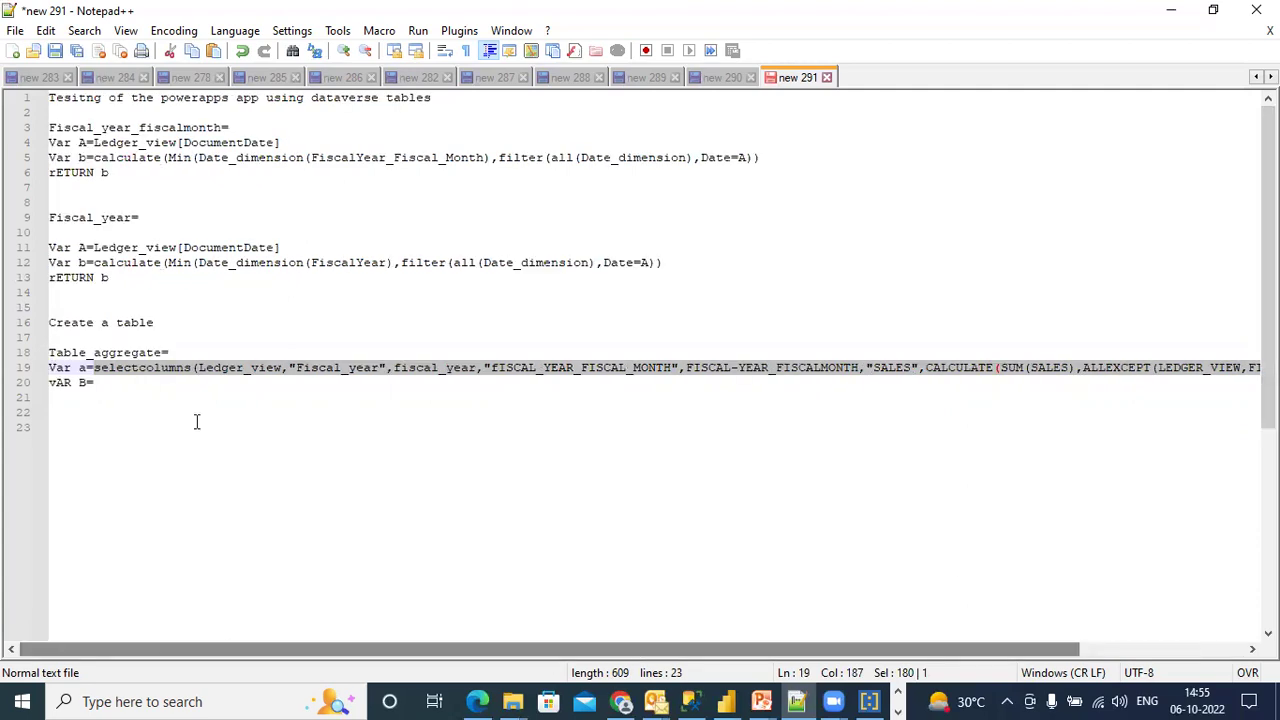
left_click(151, 392)
left_click(148, 384)
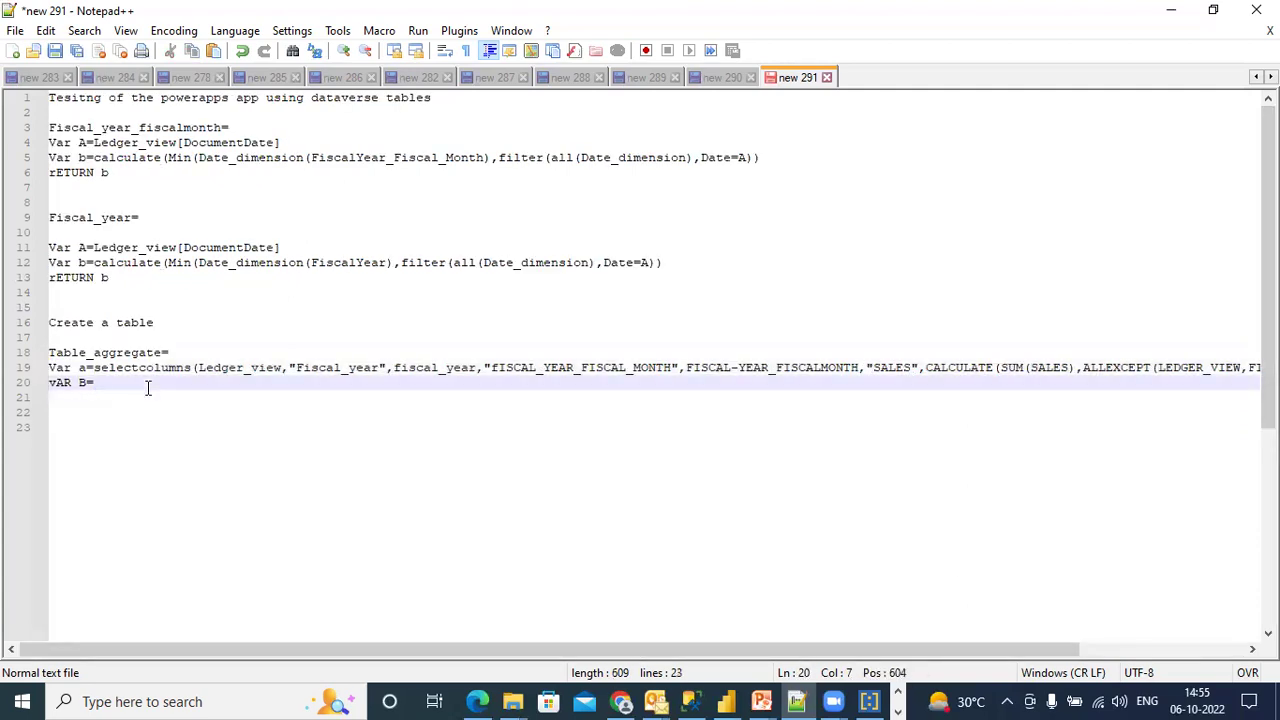
key("ctrl+v")
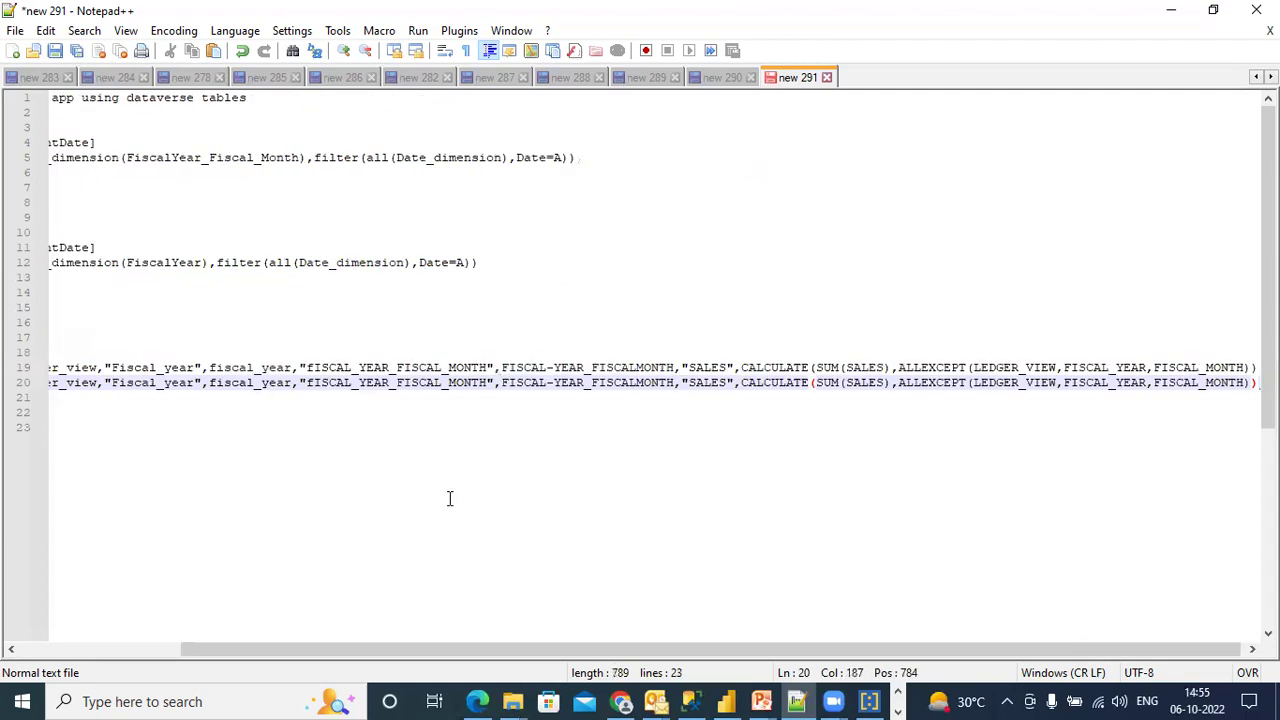
Replace the SALES argument of SUM in the vAR B line with purchase, keeping its closing parenthesis.
left_click_drag(886, 384, 847, 386)
key("Delete")
key("Delete")
key("Delete")
key("Delete")
key("Delete")
key("Delete")
key("Delete")
key("Delete")
type("purchas")
key("BackSpace")
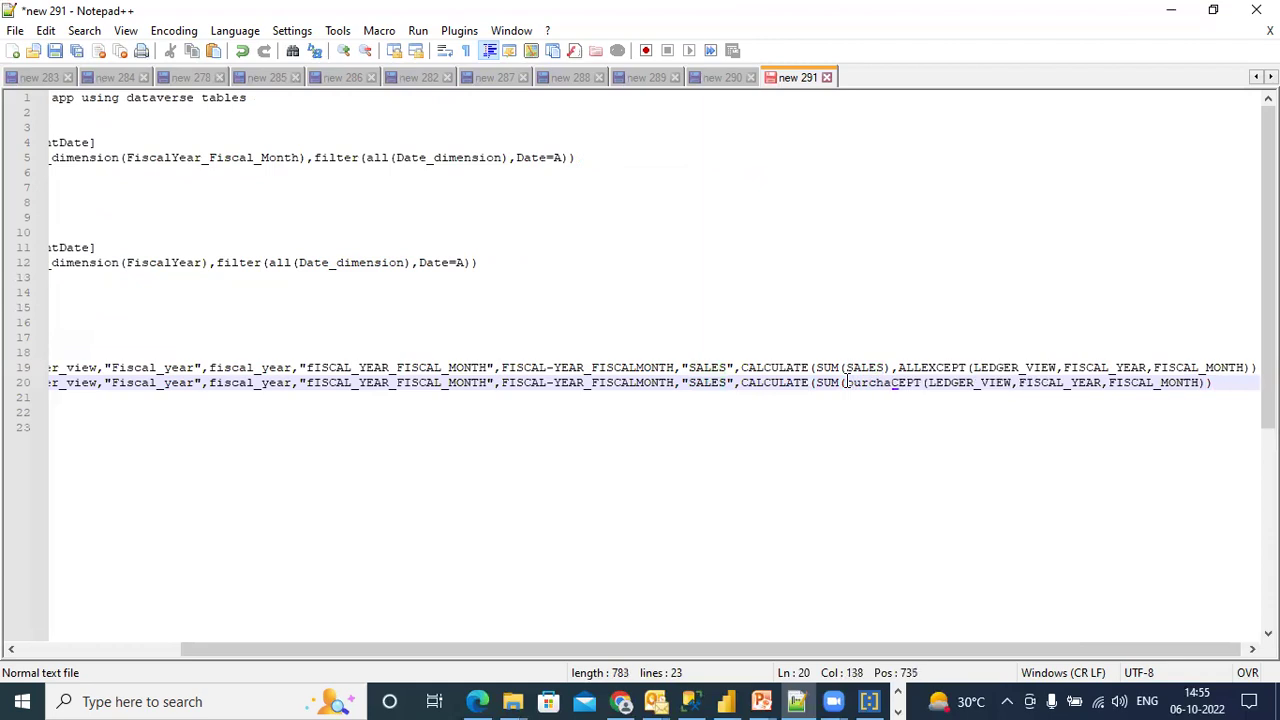
key("Insert")
type("se)")
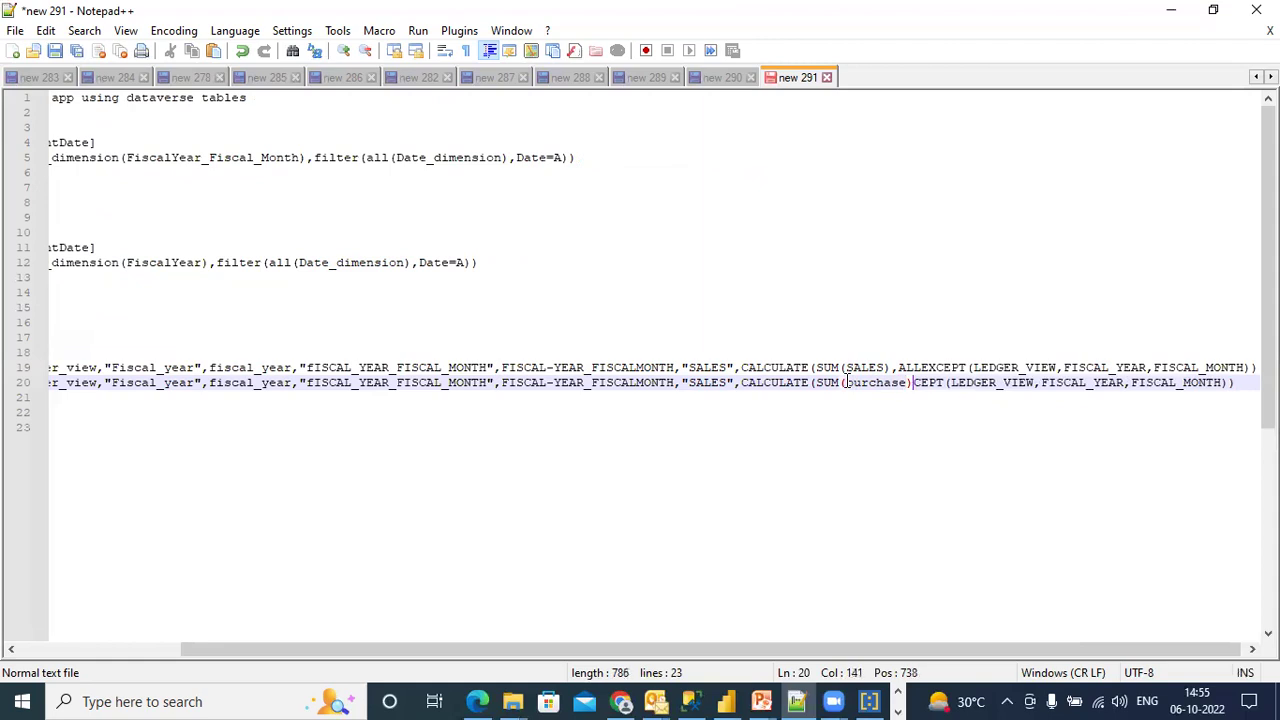
Restore the comma and the ALLEXCEPT function name after SUM(purchase) in the vAR B line, removing the leftover CEPT fragment.
type(",")
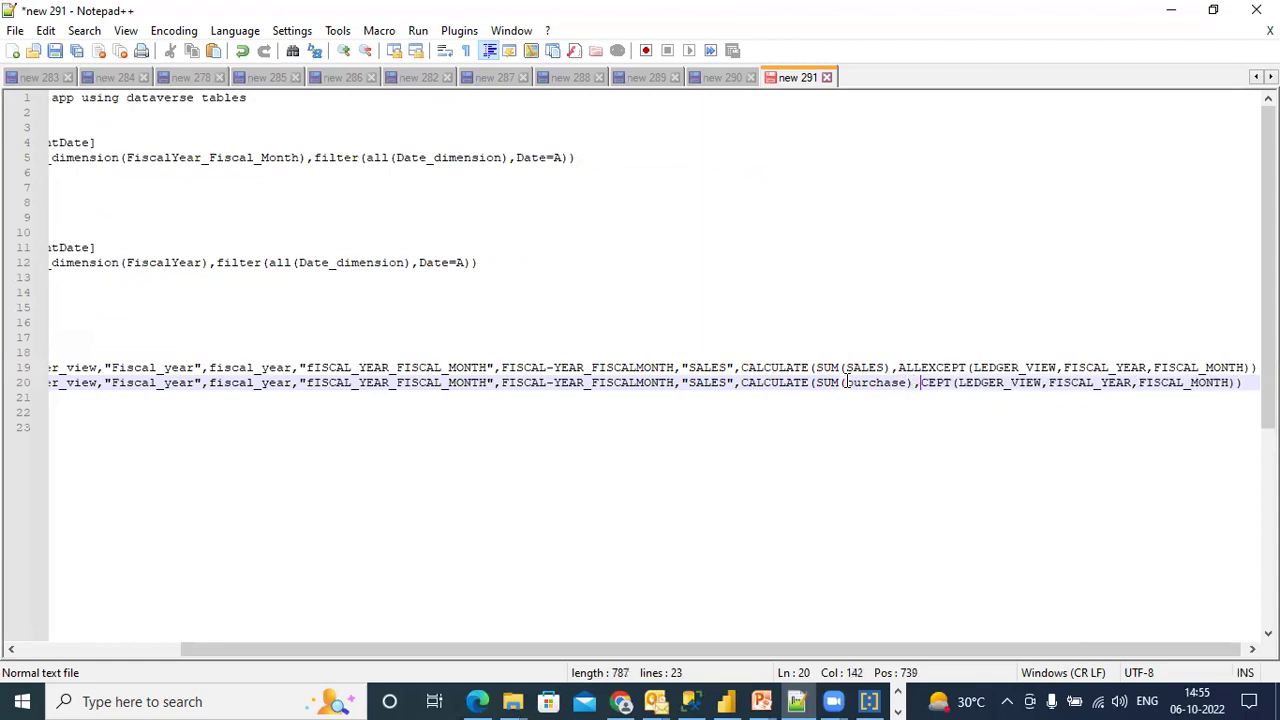
type("ALL")
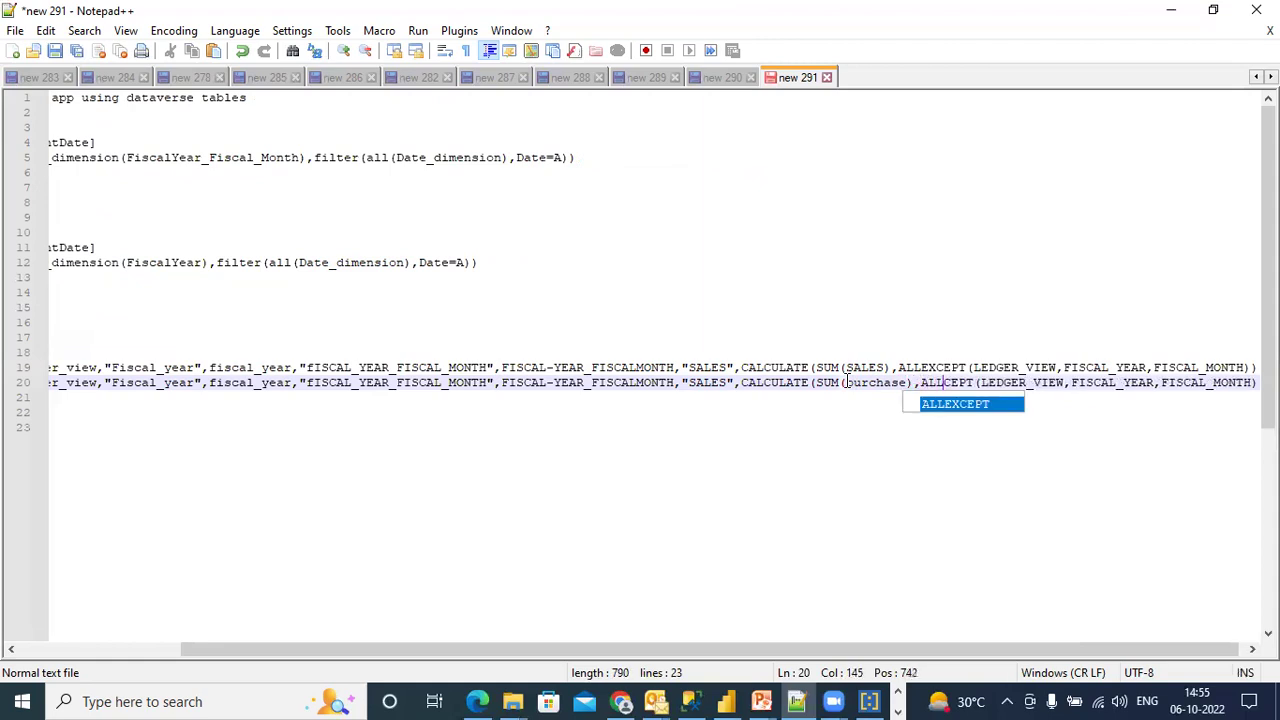
double_click(940, 400)
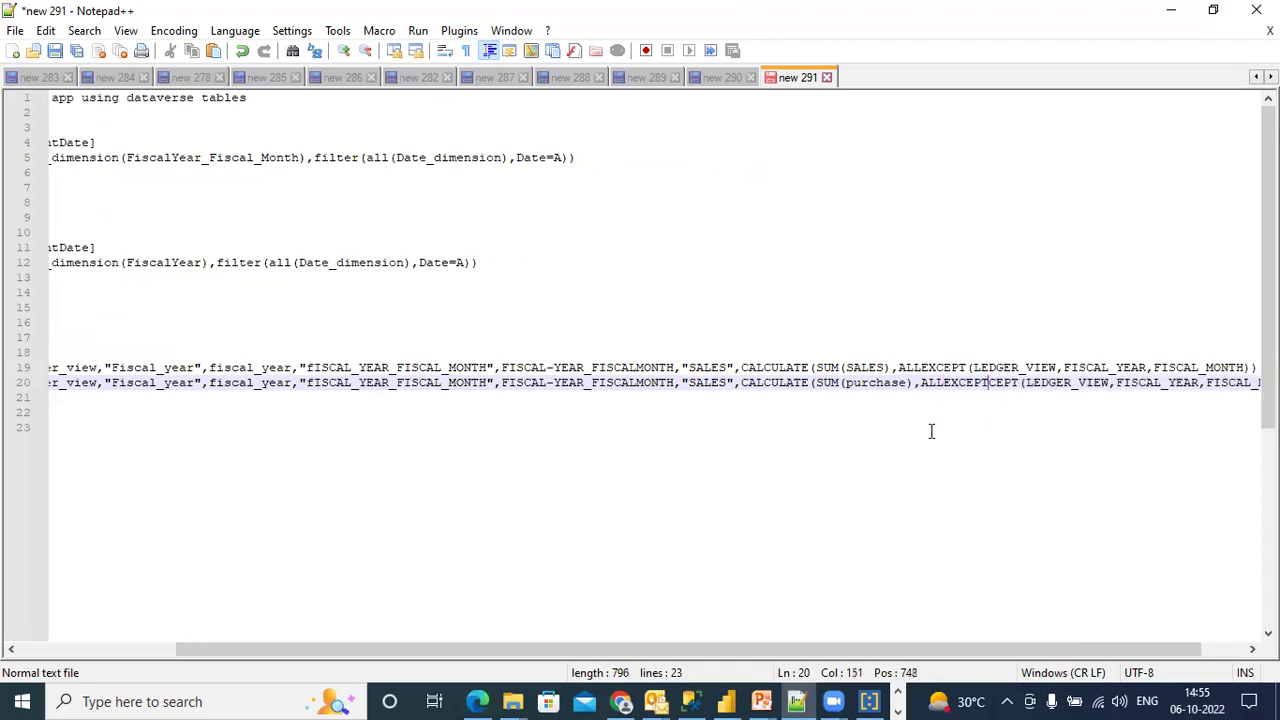
left_click_drag(1019, 383, 990, 383)
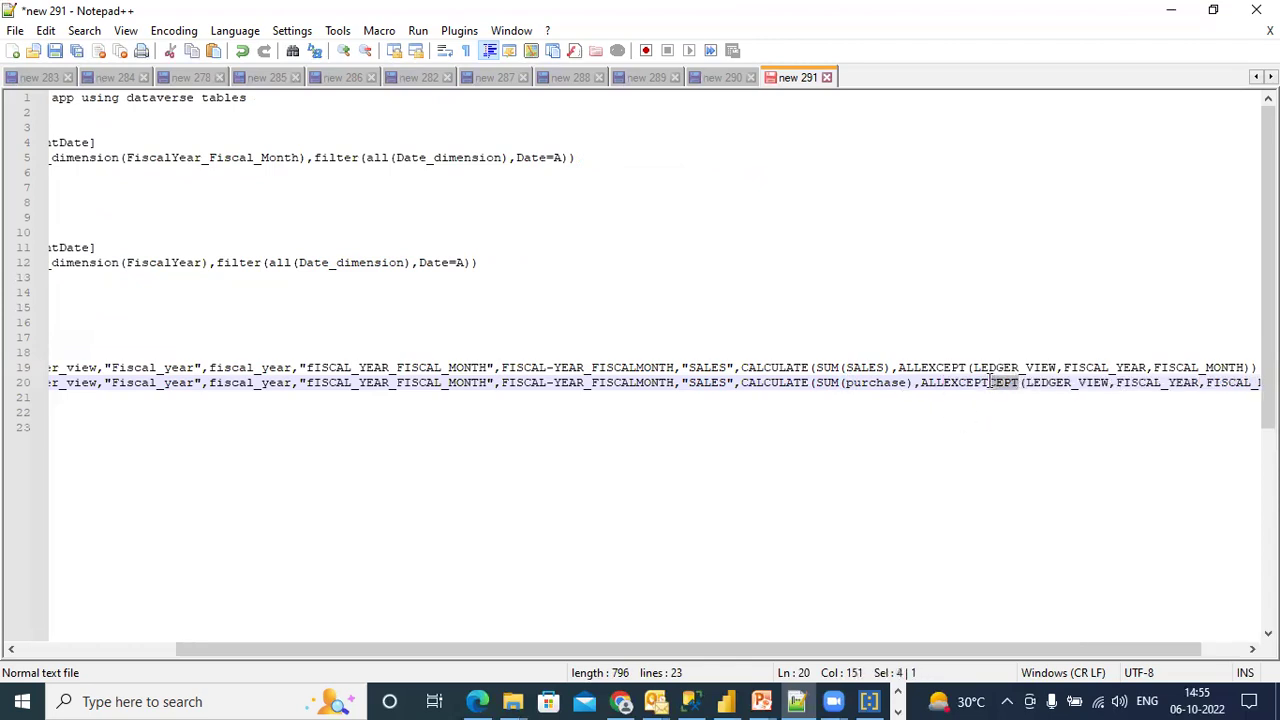
key("BackSpace")
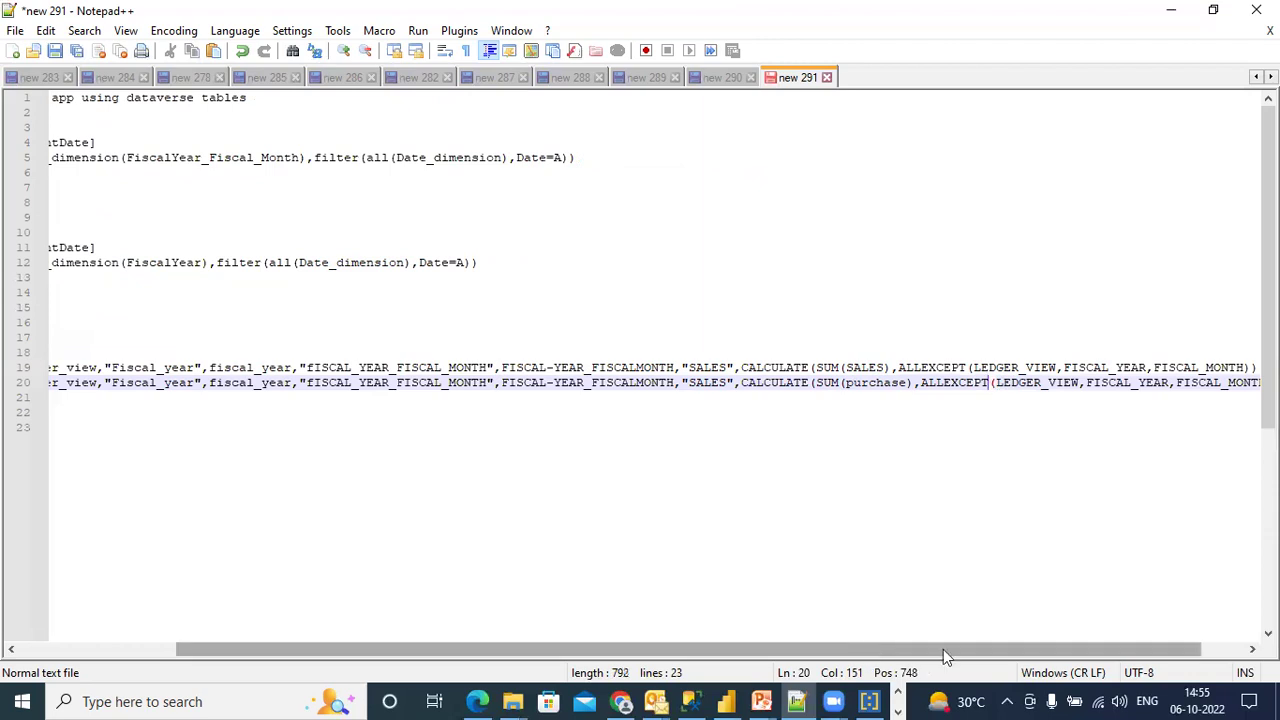
Add the line RETURN UNION(A,B) below the vAR B line of Table_aggregate.
left_click_drag(943, 649, 990, 650)
left_click(1234, 384)
key("Return")
key("Return")
key("Return")
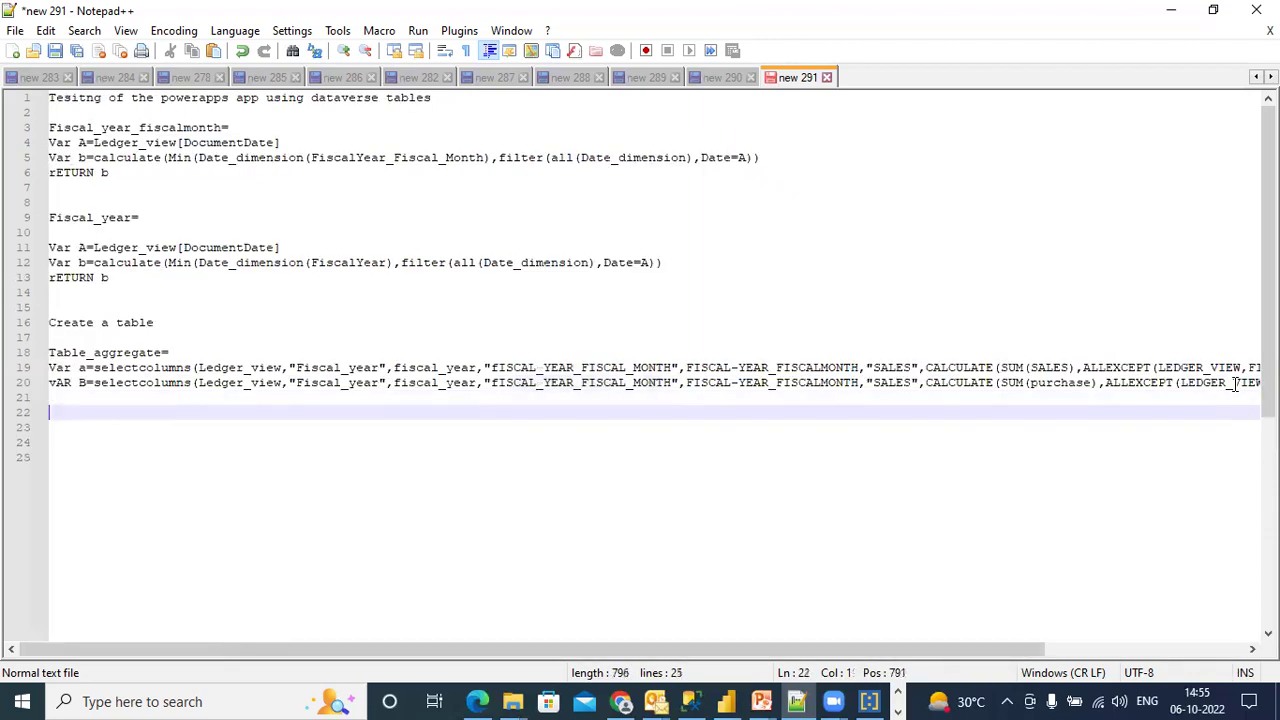
type("RETURN")
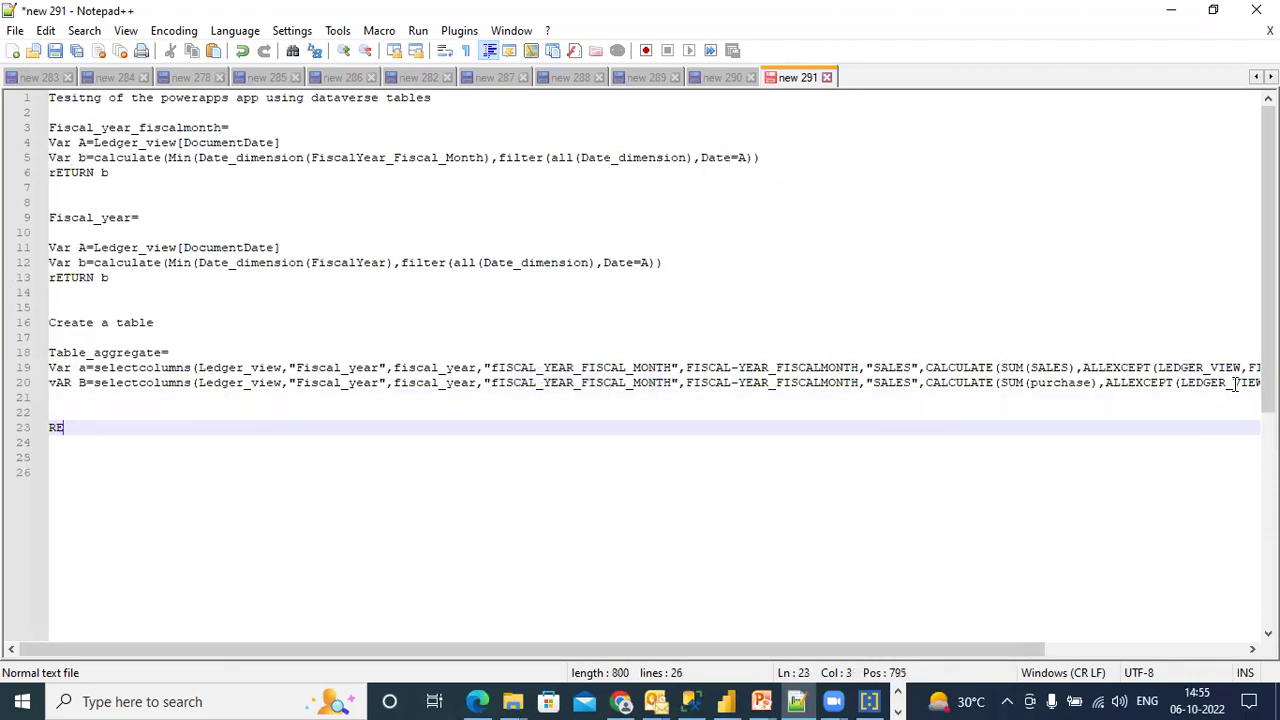
type("UN")
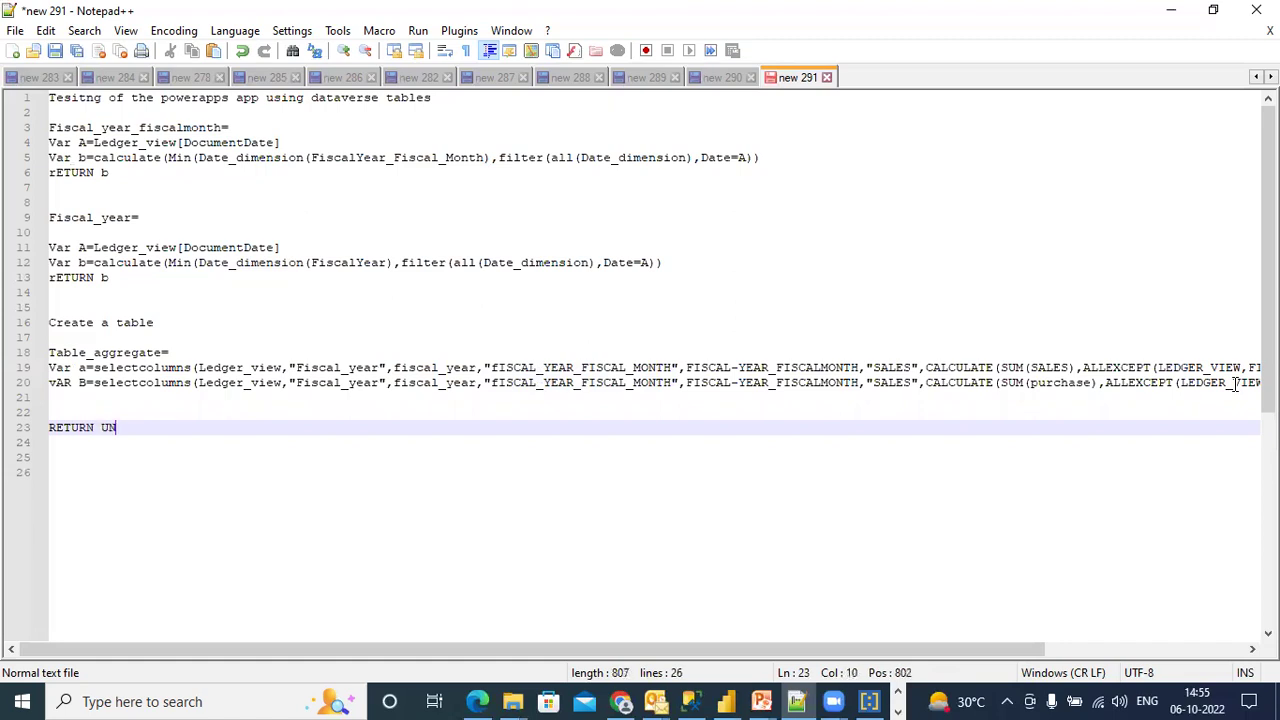
type("ION(A,B)")
key("Return")
key("Return")
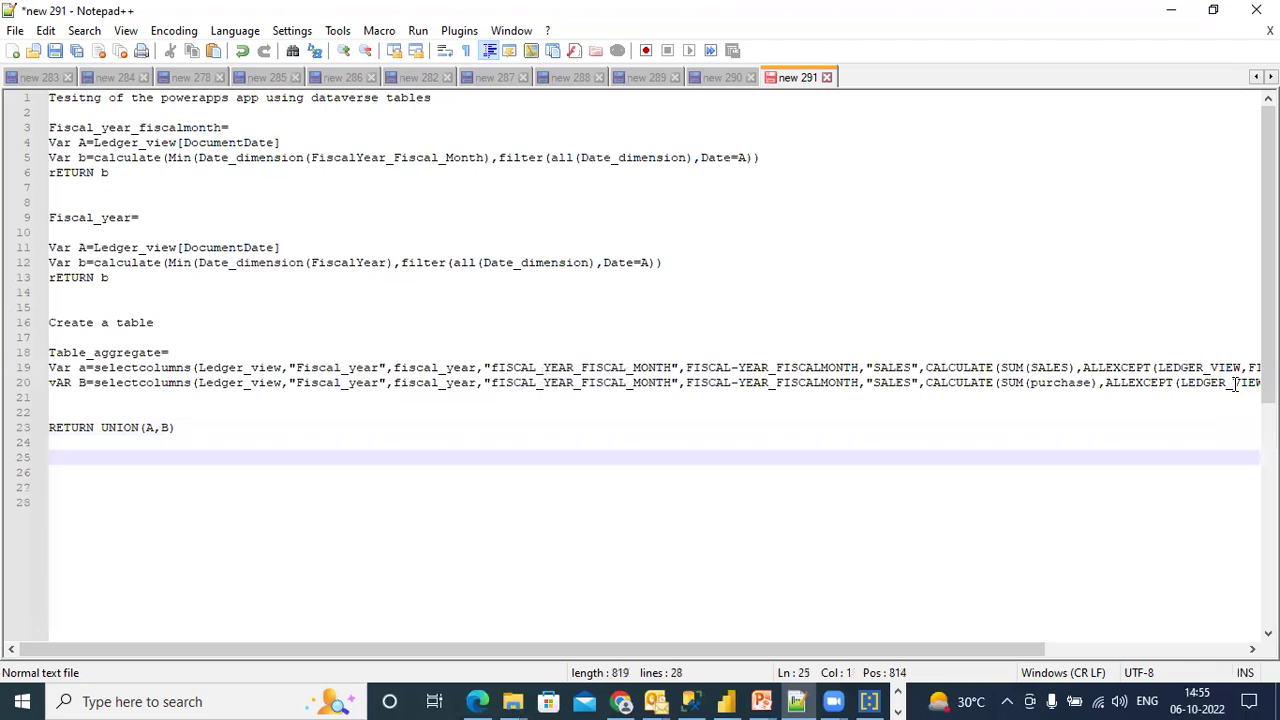
Compare the Table_aggregate formula with the row labels and quarter columns of the 2020-2021 table in Excel Book1.
left_click_drag(240, 432, 75, 360)
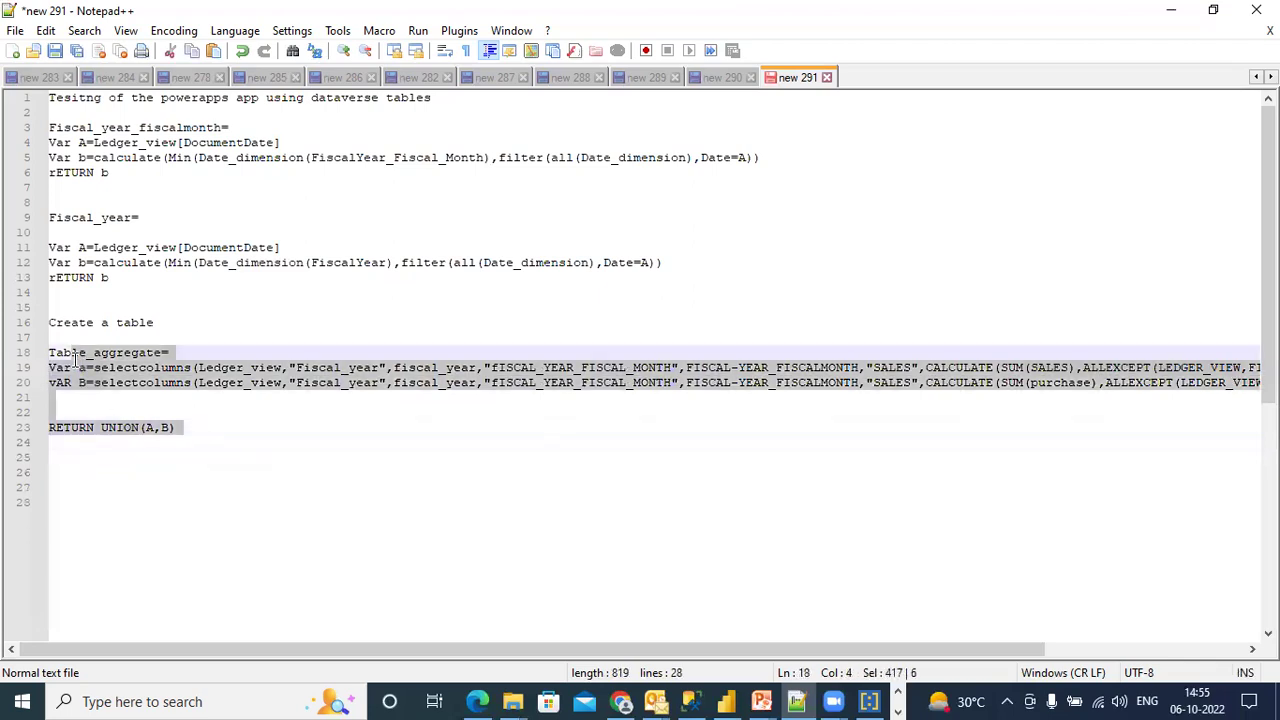
left_click(897, 697)
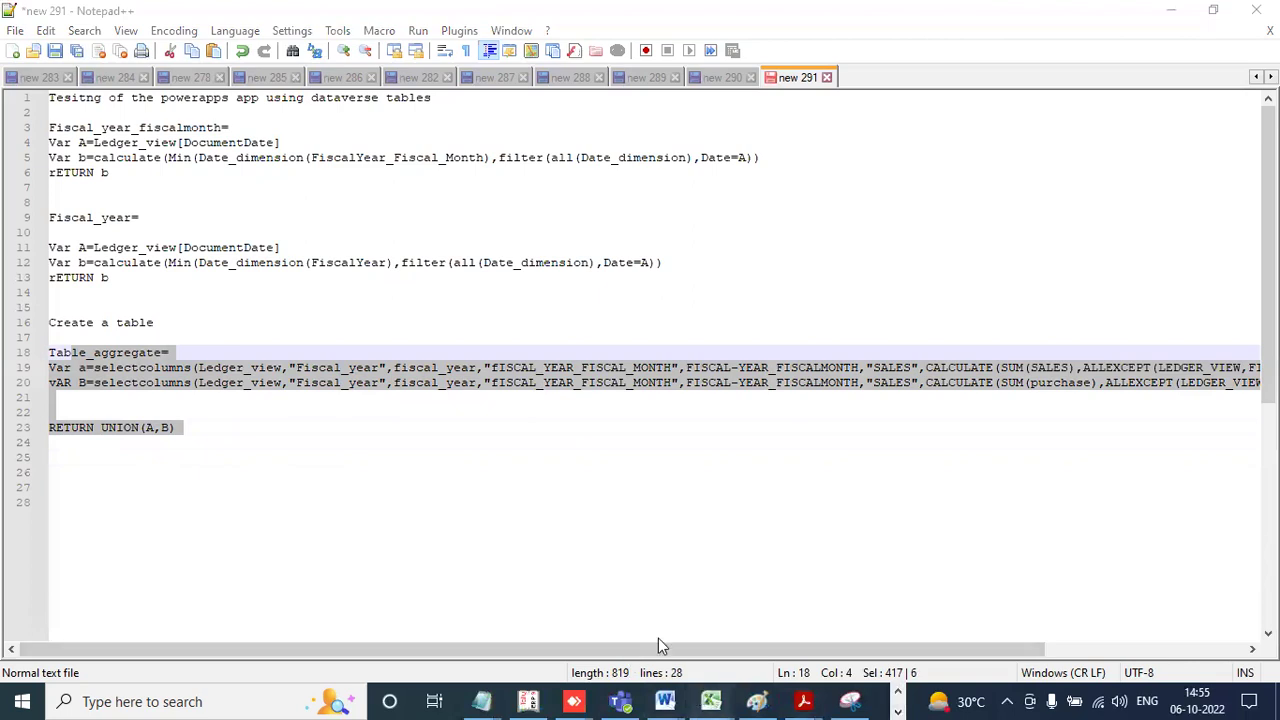
left_click(711, 701)
left_click(840, 650)
left_click_drag(268, 456, 293, 533)
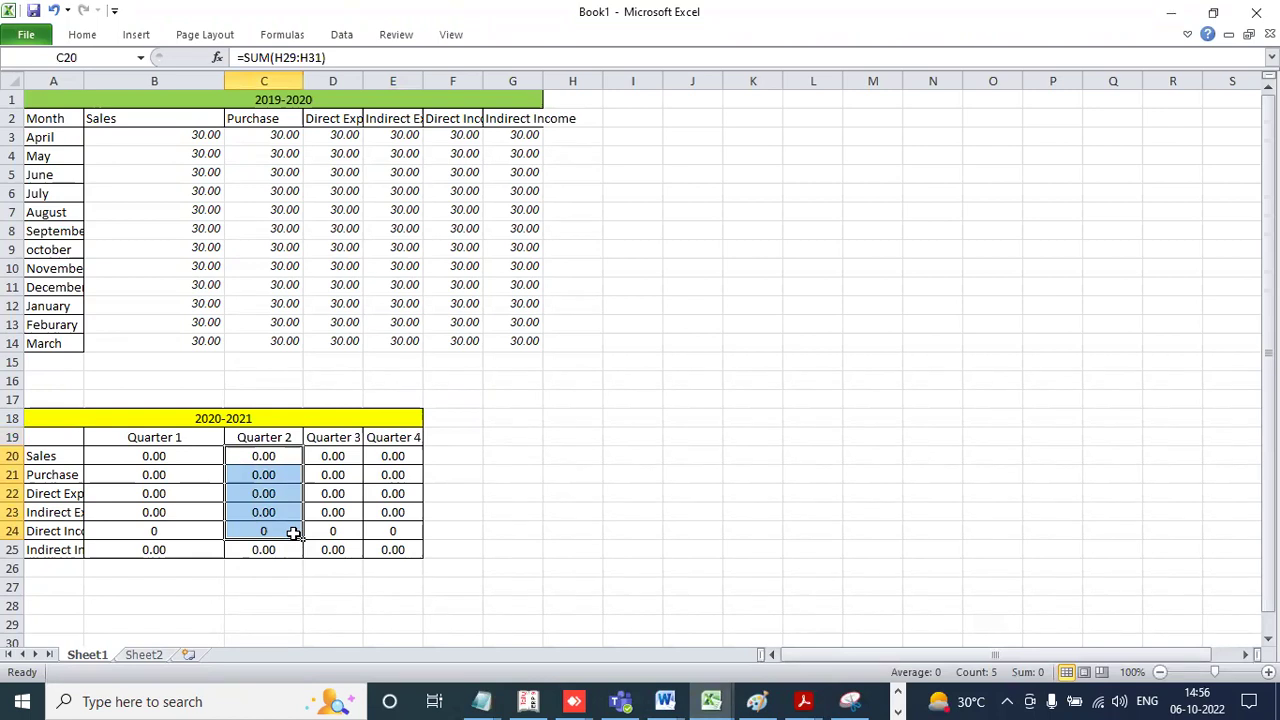
left_click_drag(55, 458, 64, 547)
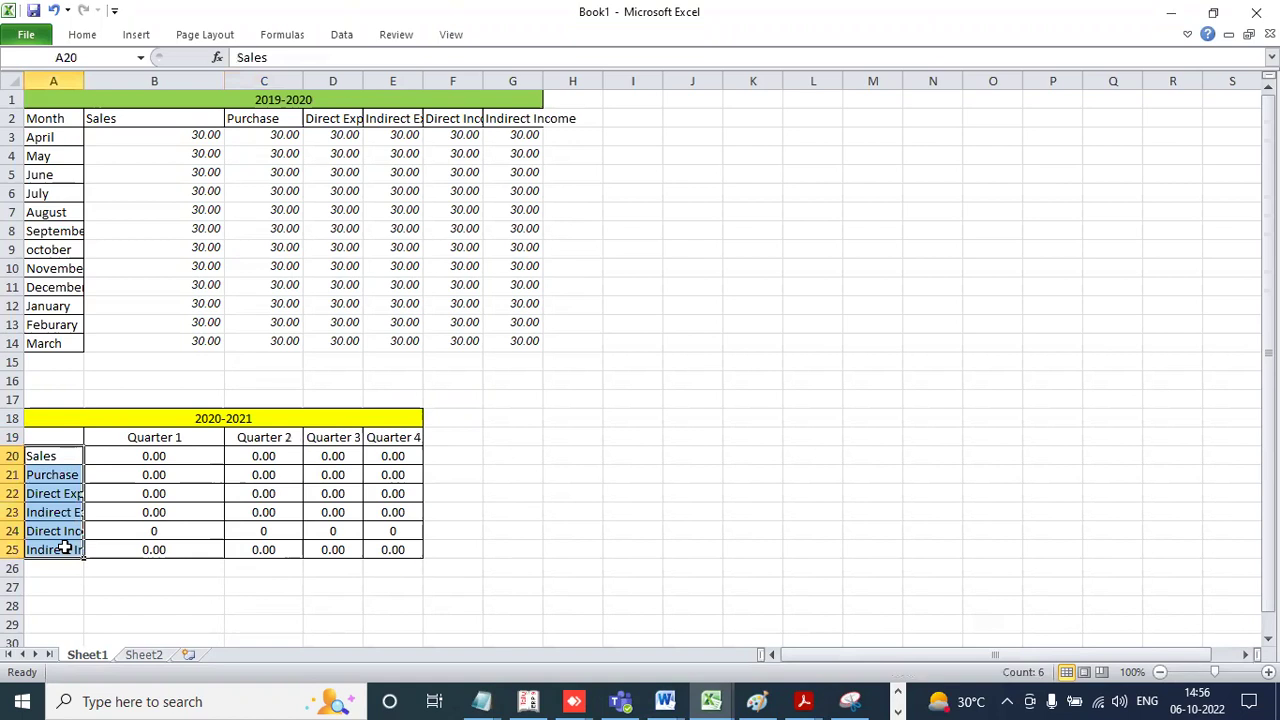
left_click(60, 458)
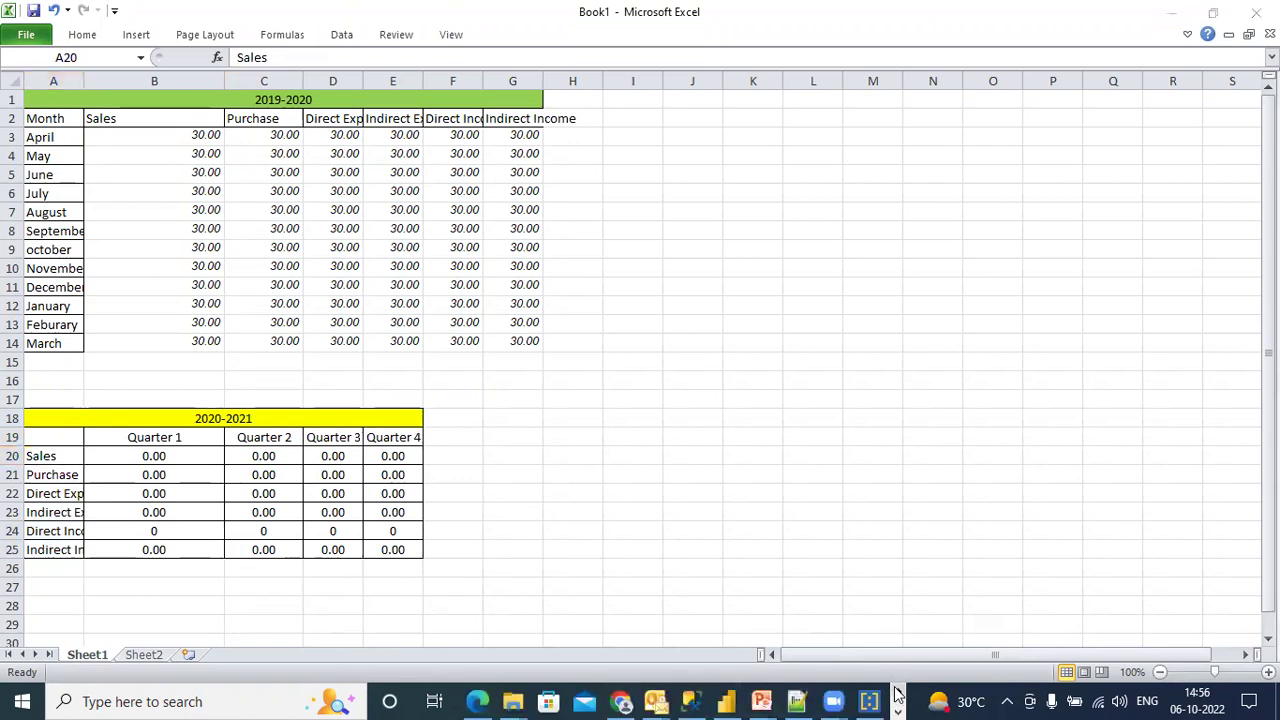
Back in the Notepad++ draft, insert an "iNDEX" column with the value "01" before "SALES" in the Var a line.
left_click(800, 701)
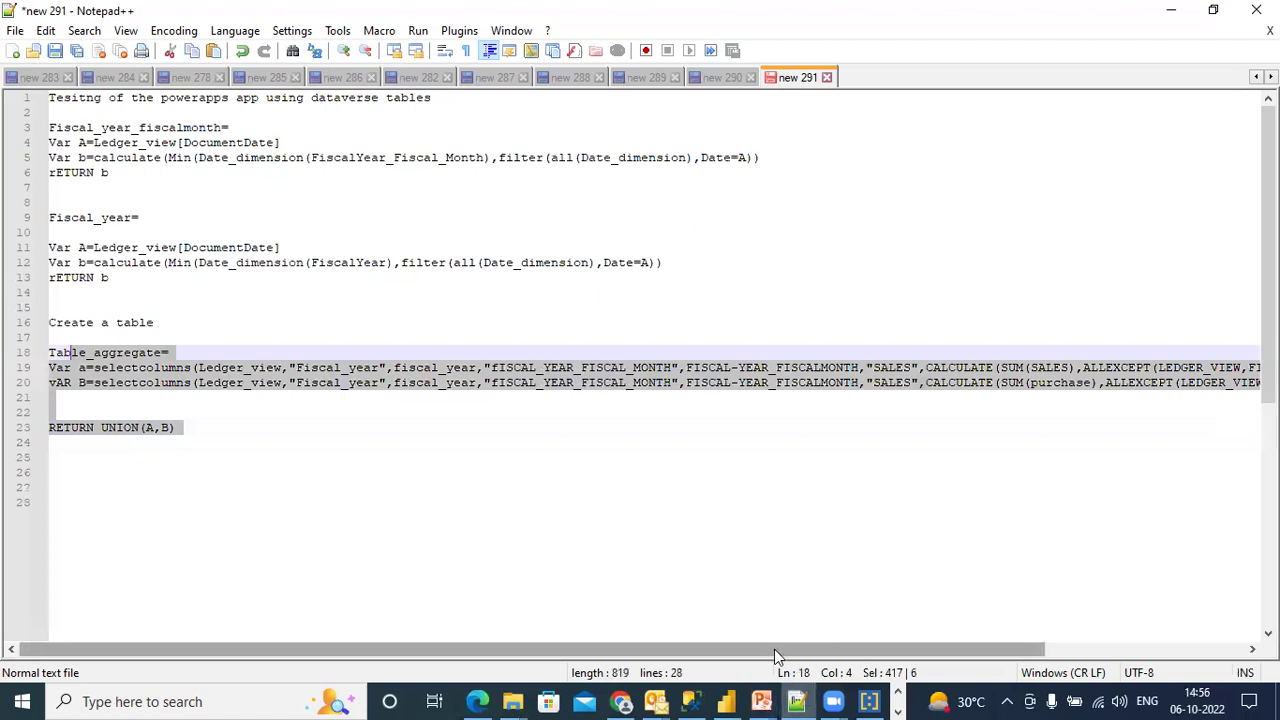
left_click(920, 369)
left_click(867, 369)
type(",")
left_click(866, 369)
type("\"INDEX\"")
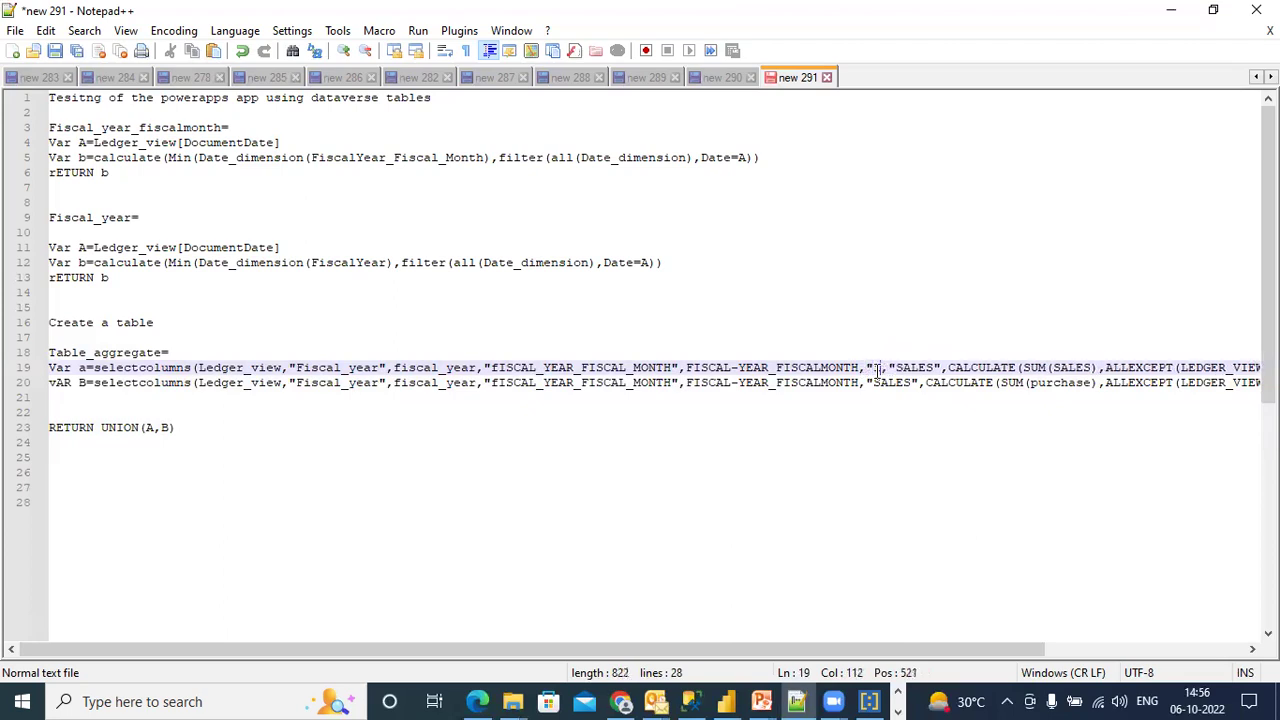
type(",")
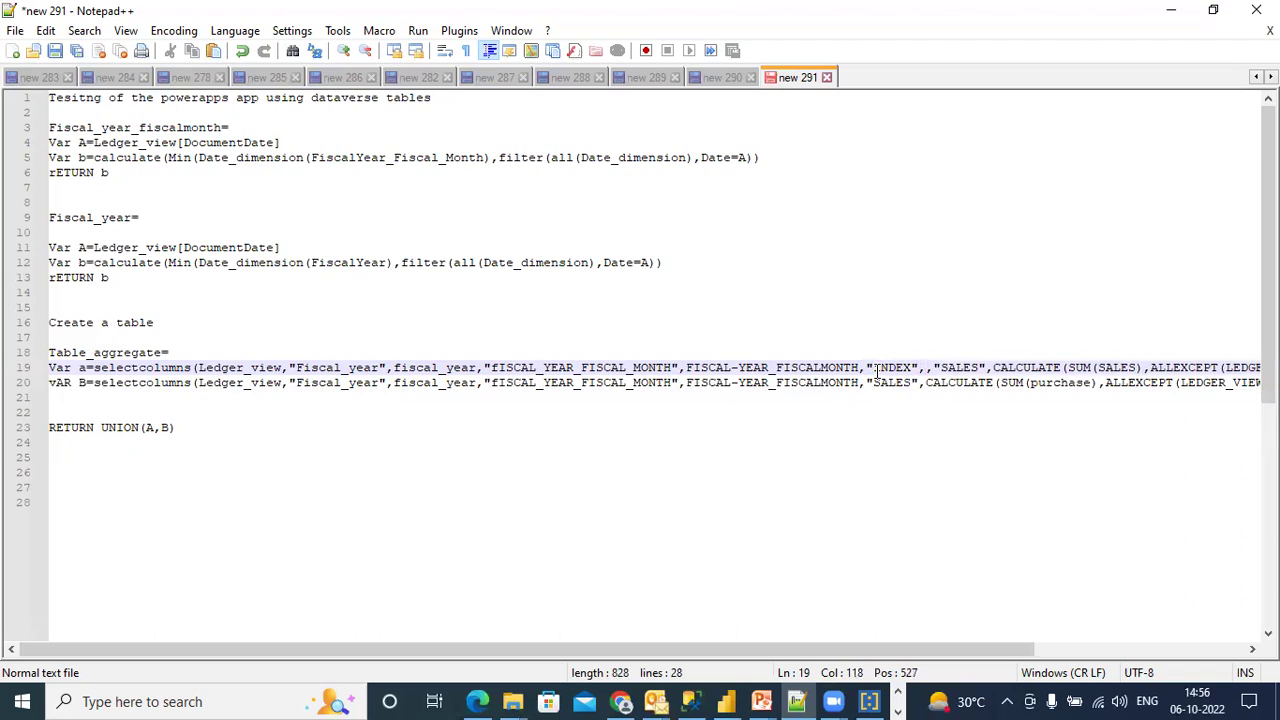
type("\"1")
key("BackSpace")
type("01\"")
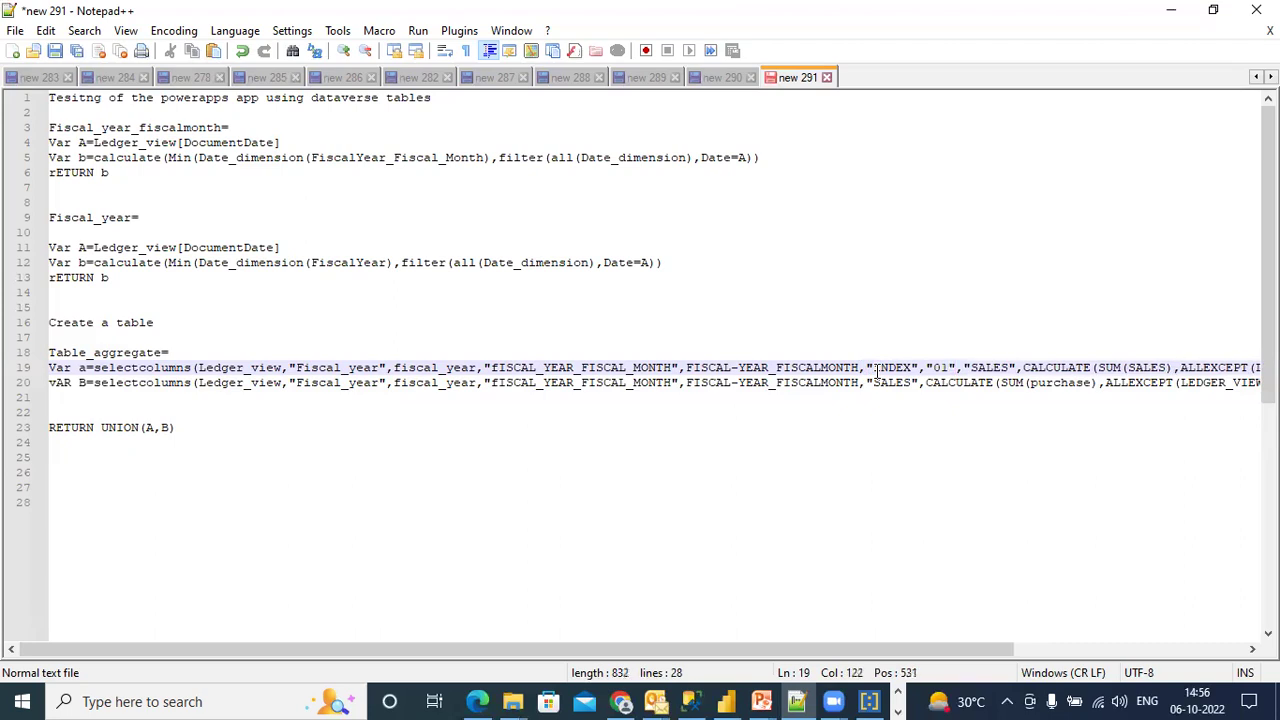
Copy "iNDEX","01" from the Var a line and rename the "SALES" column to "PURCHASE" in the vAR B line.
left_click_drag(957, 367, 868, 371)
key("ctrl+c")
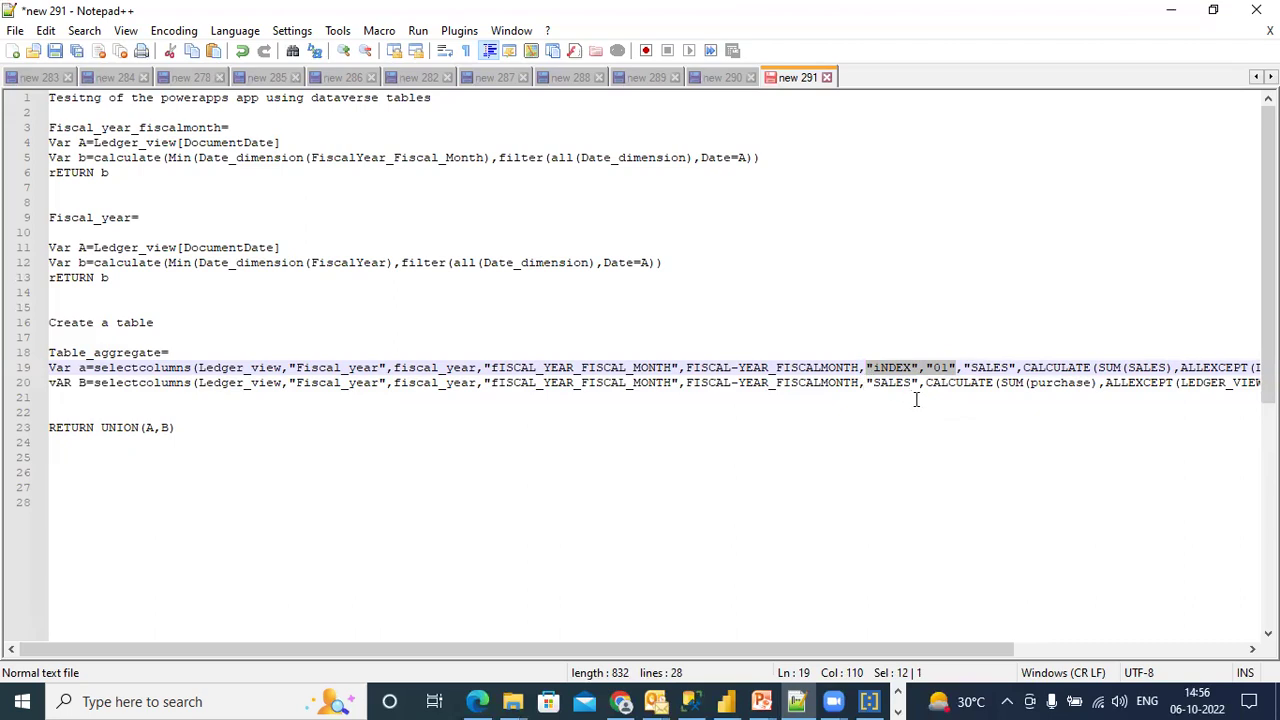
left_click_drag(912, 383, 875, 385)
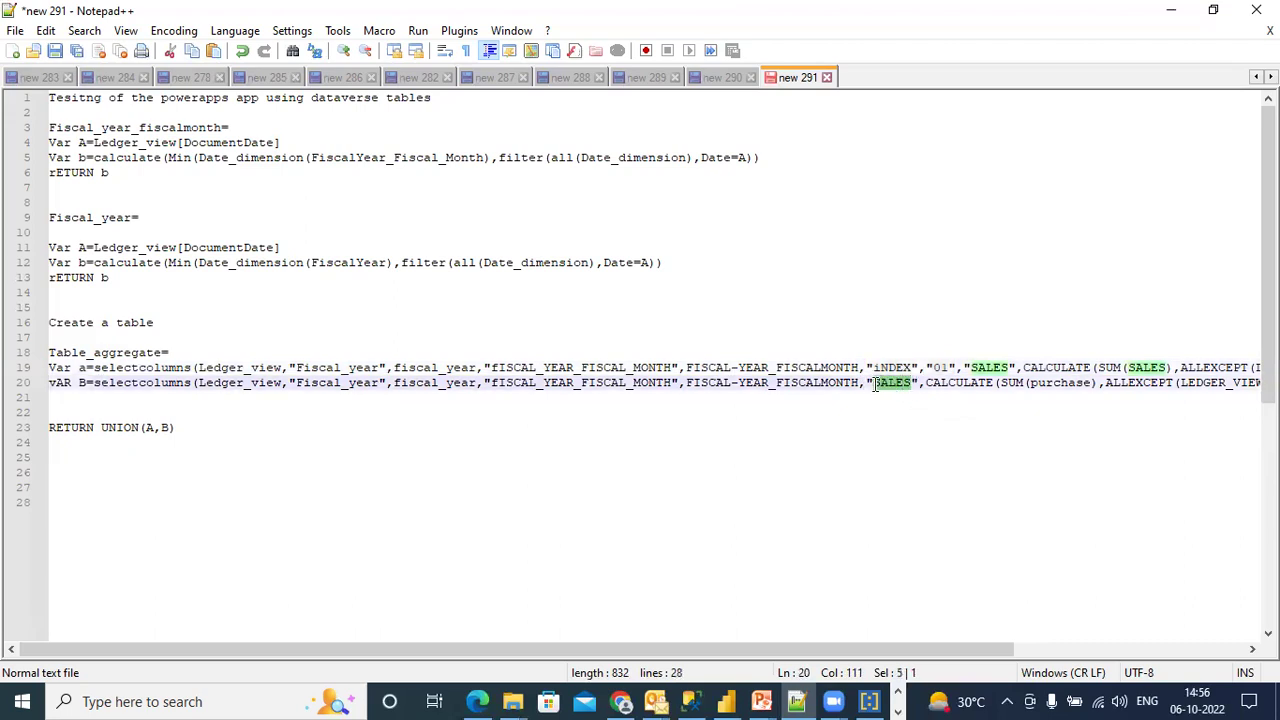
type("PURCHASE")
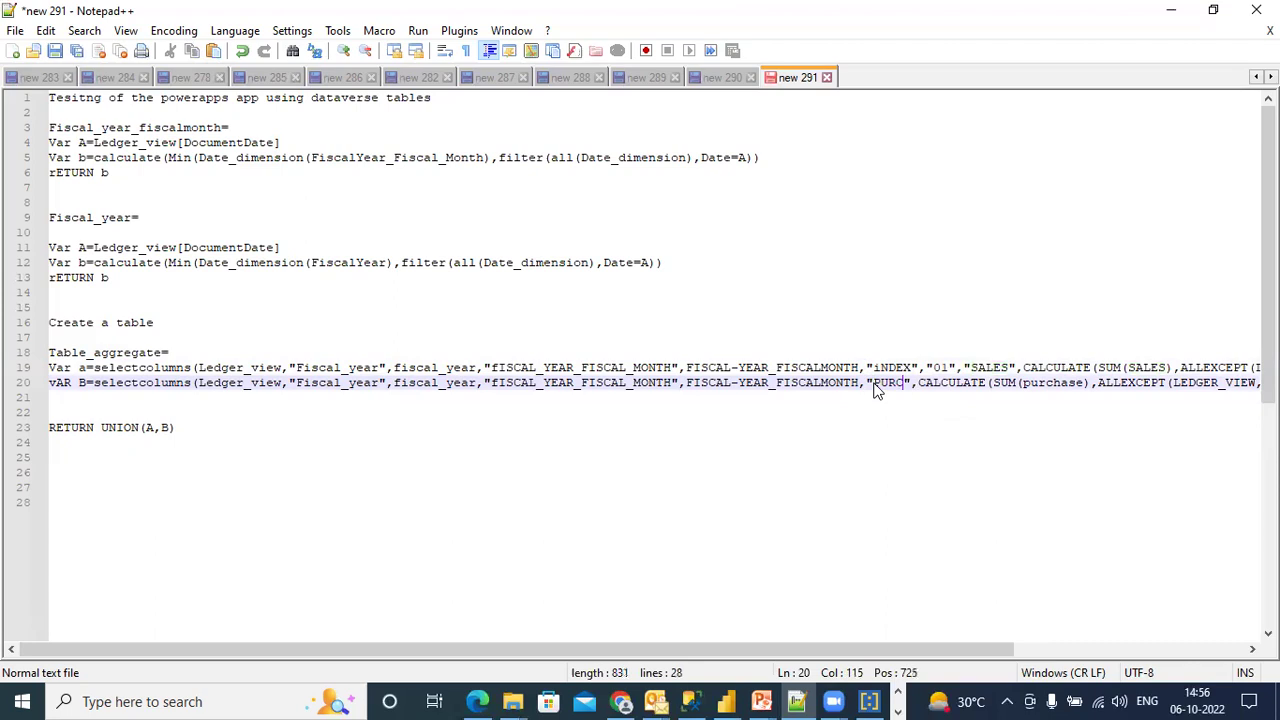
Paste the copied "iNDEX" column before "PURCHASE" in the vAR B line and set its value to "02".
left_click(866, 383)
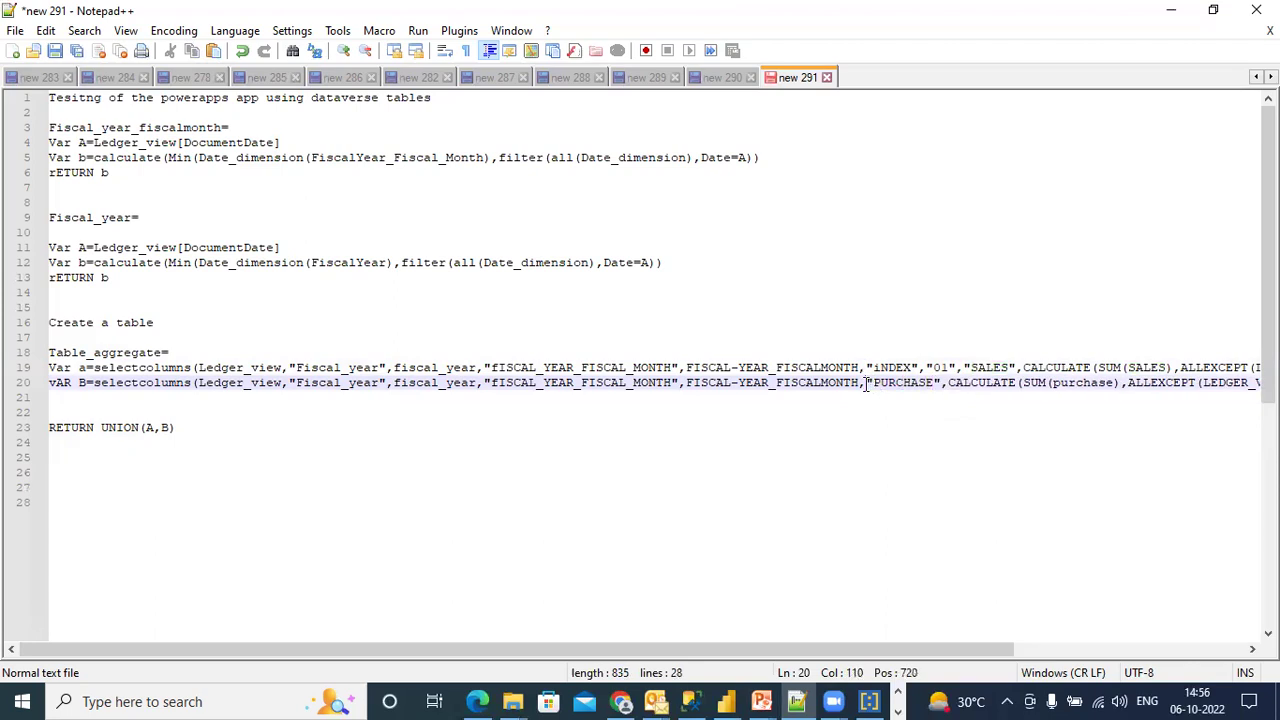
type(",")
key("Left")
key("Left")
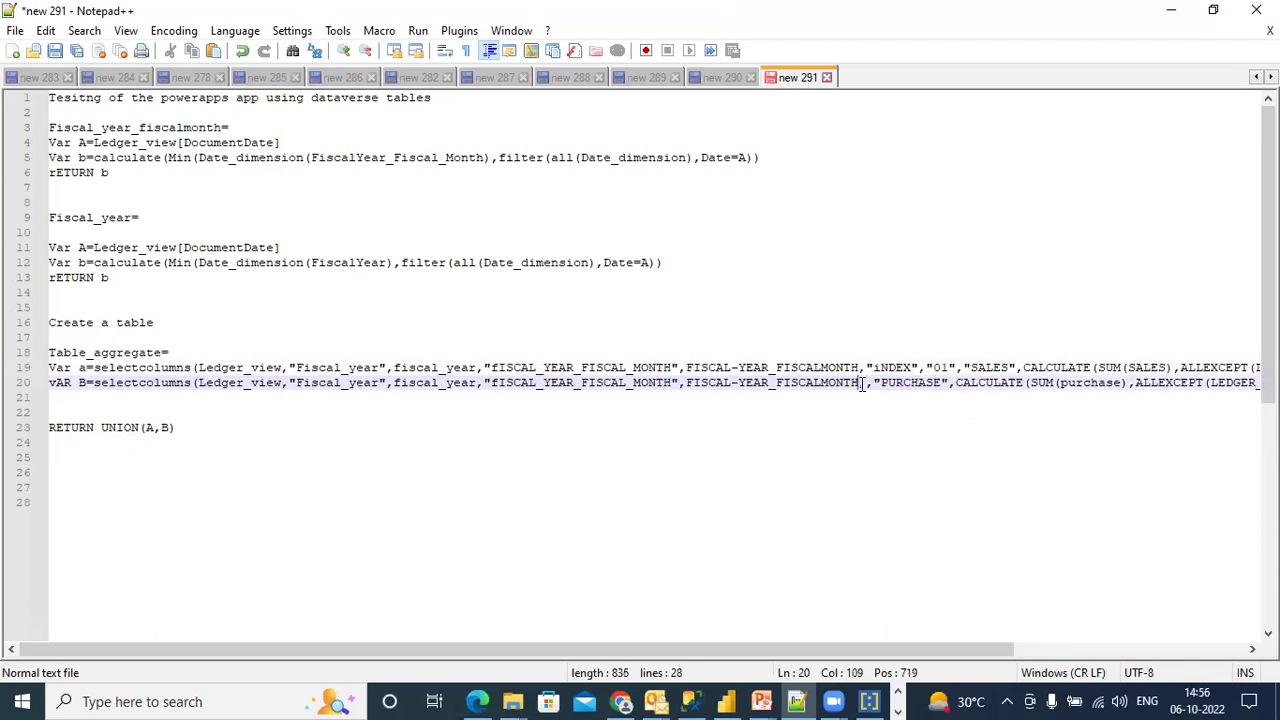
key("Right")
key("ctrl+v")
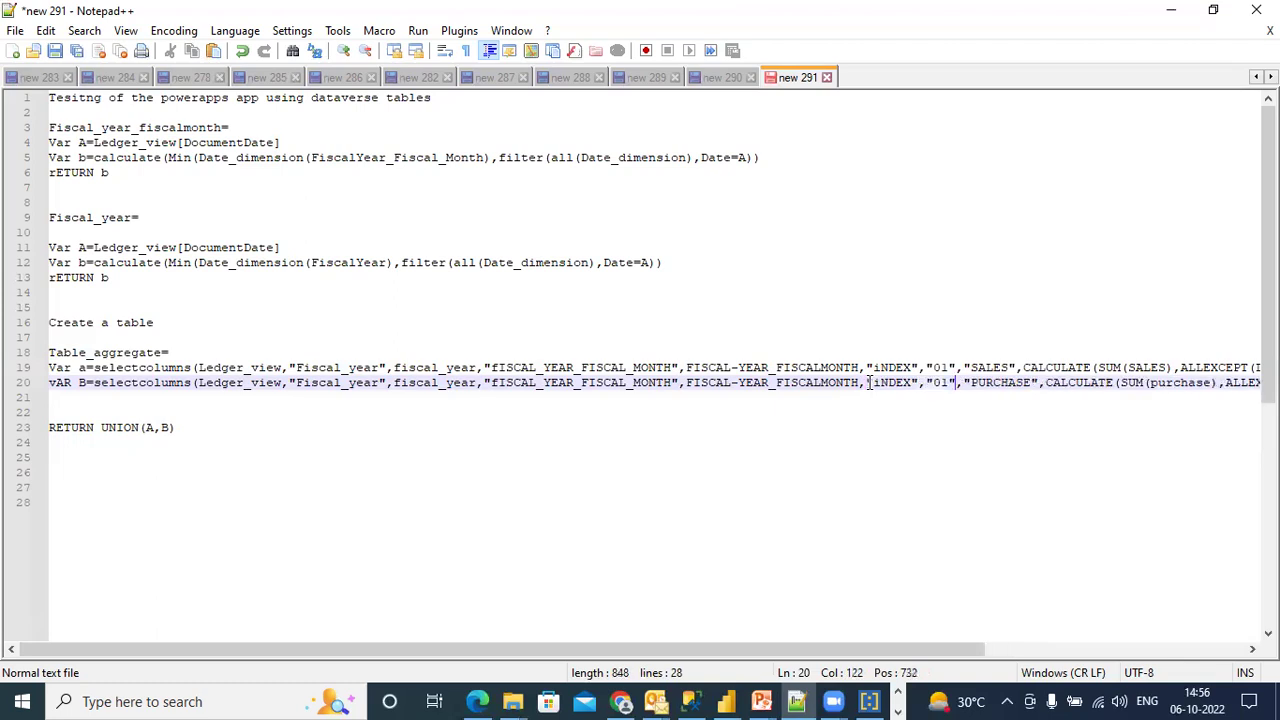
left_click(949, 383)
key("BackSpace")
type("2")
left_click(762, 382)
left_click(754, 364)
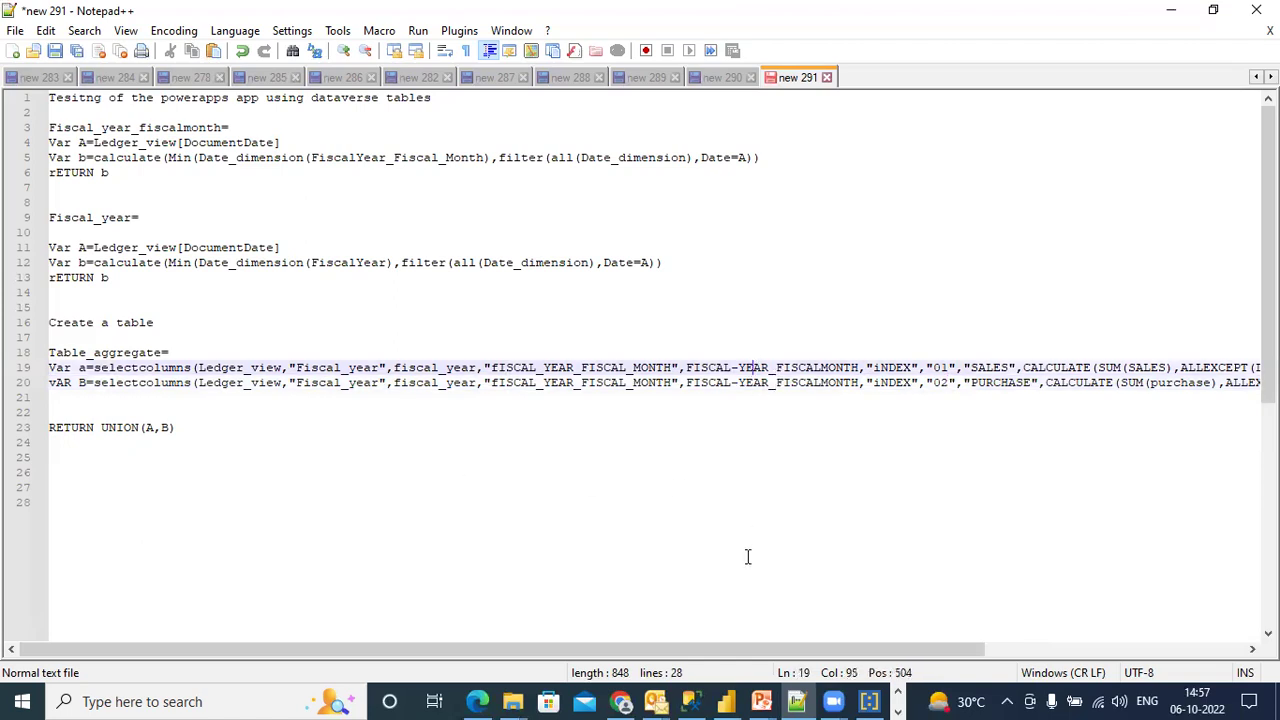
left_click(740, 382)
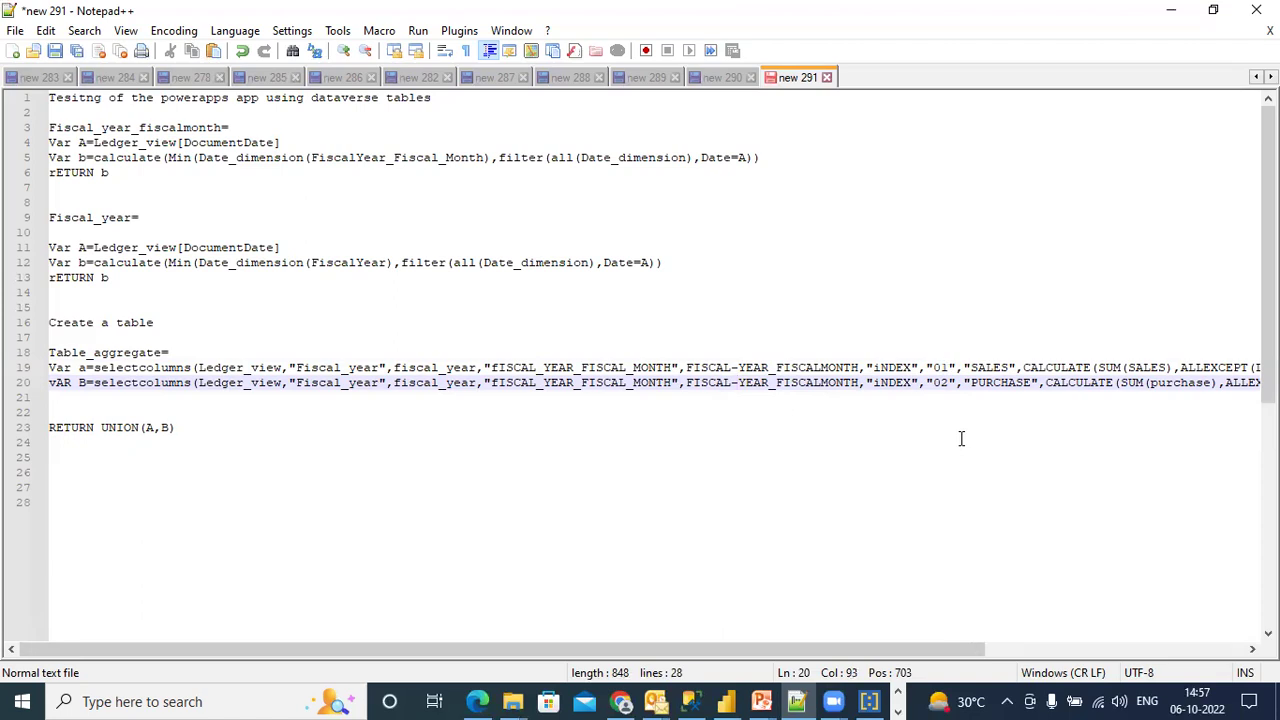
Copy all the formulas from Fiscal_year_fiscalmonth= through RETURN UNION(A,B) and send them to the Hero Fashion 2 contact in WhatsApp Web.
left_click_drag(194, 430, 52, 323)
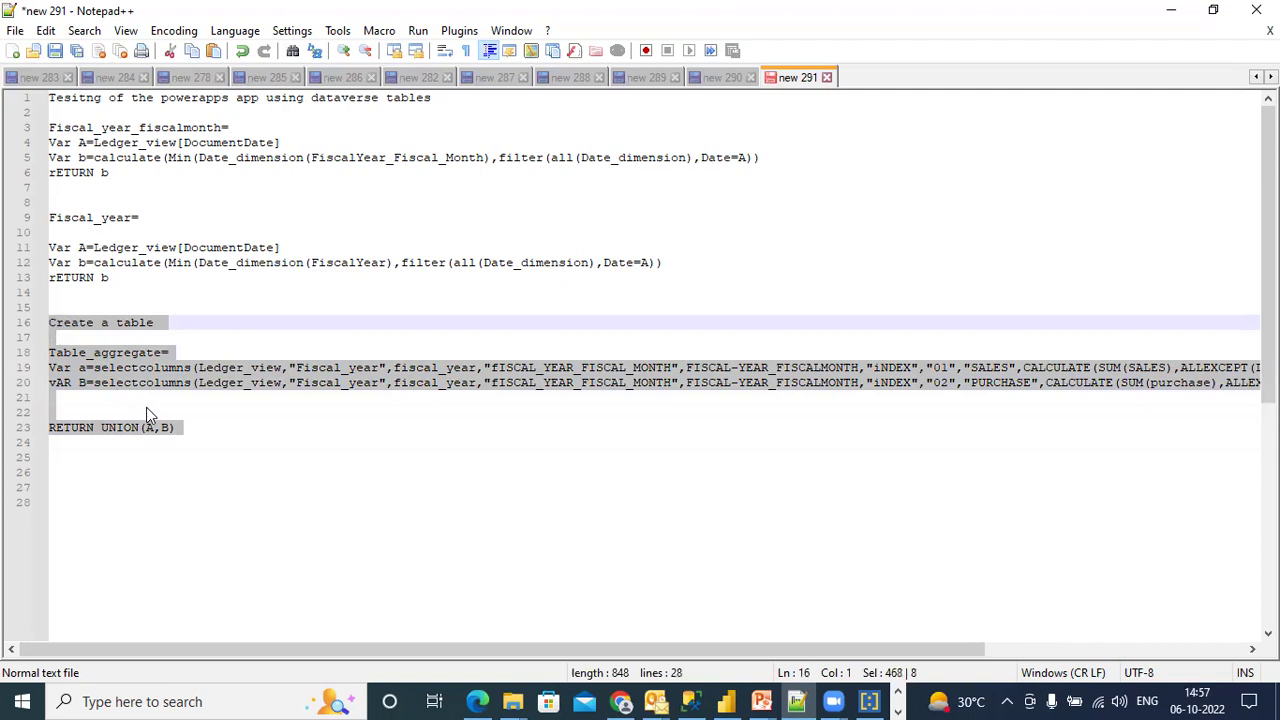
left_click_drag(190, 432, 44, 128)
right_click(70, 139)
left_click(94, 165)
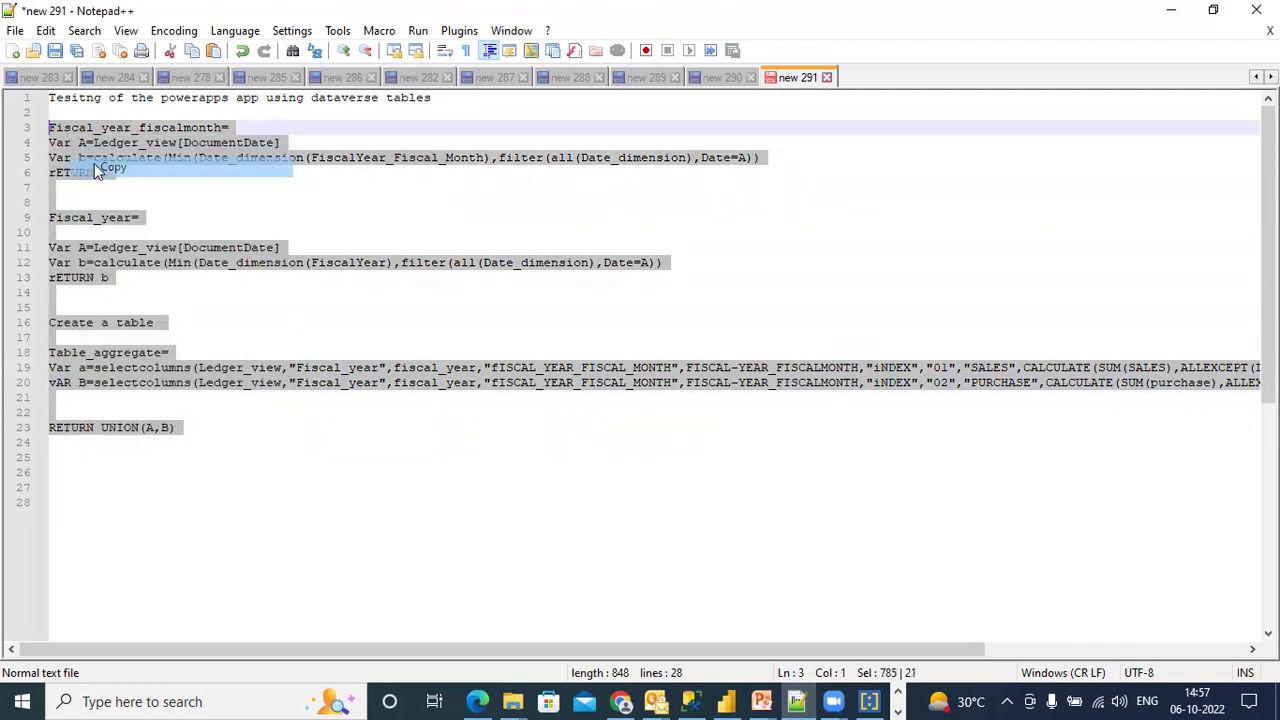
left_click(622, 701)
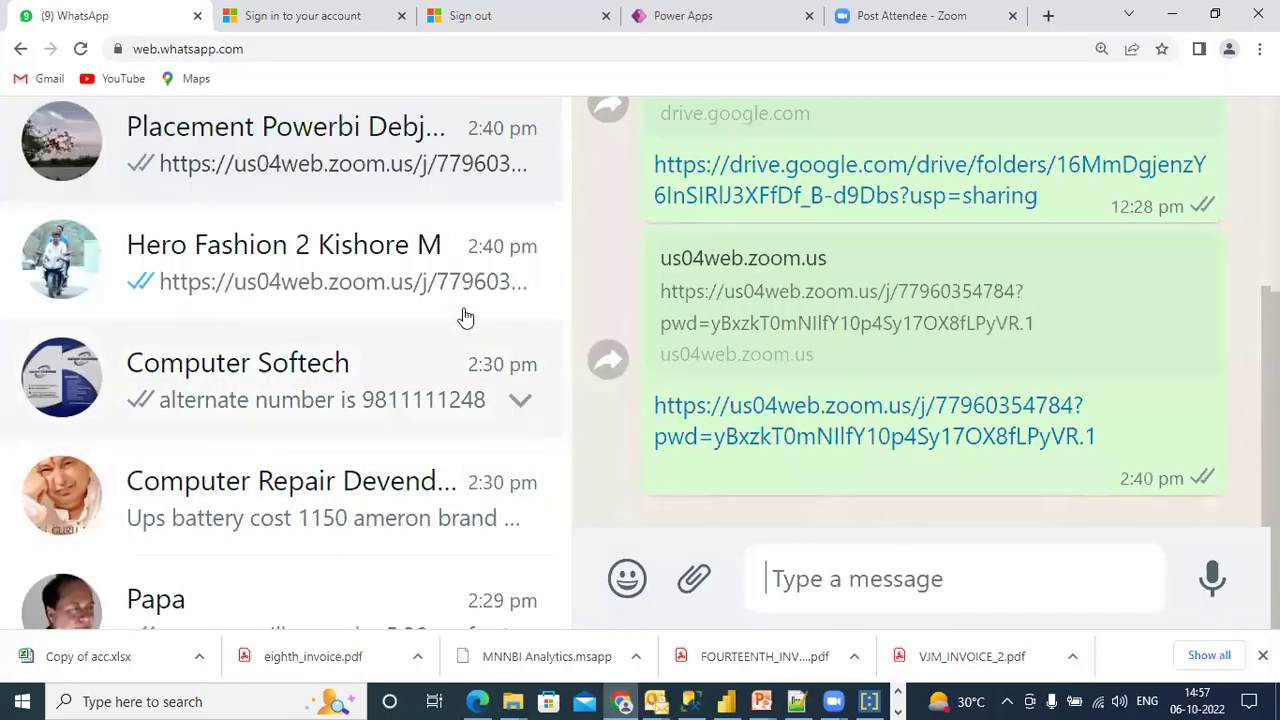
left_click(429, 252)
key("ctrl+v")
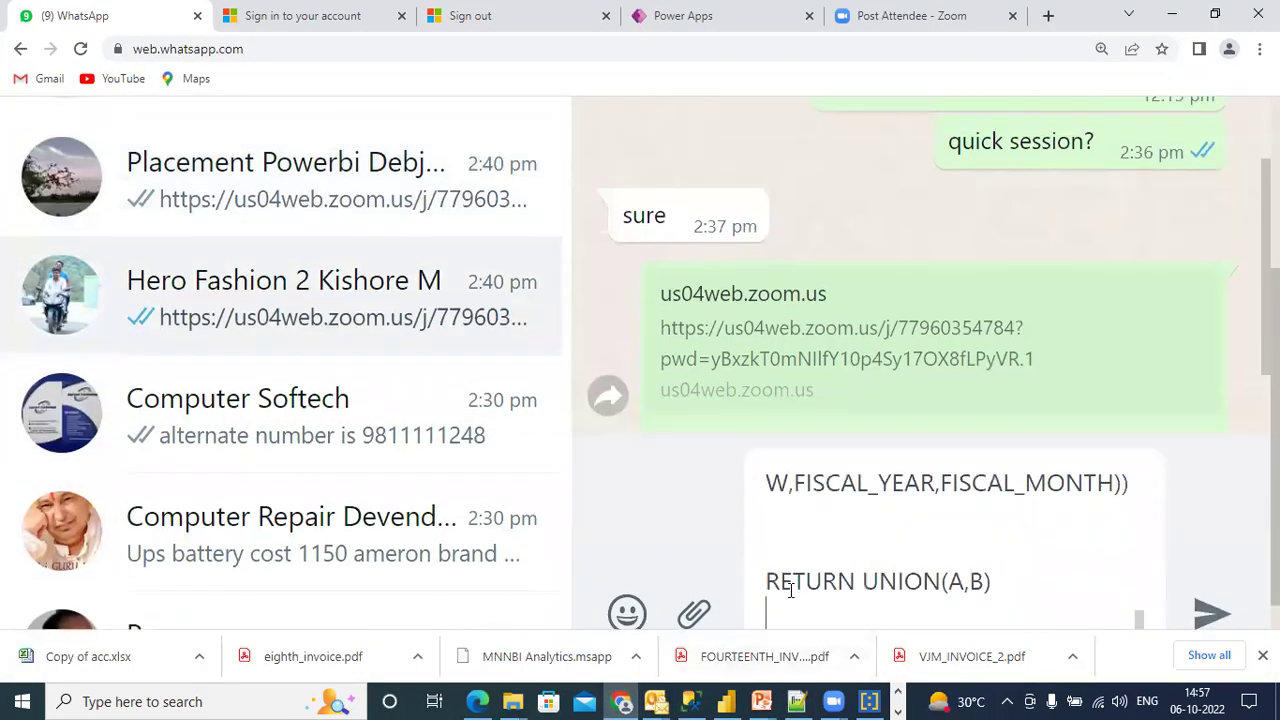
key("Return")
Switch to Power BI Desktop and open the formula of the Costcenter_itemview column in the Ledger_view table.
left_click(898, 697)
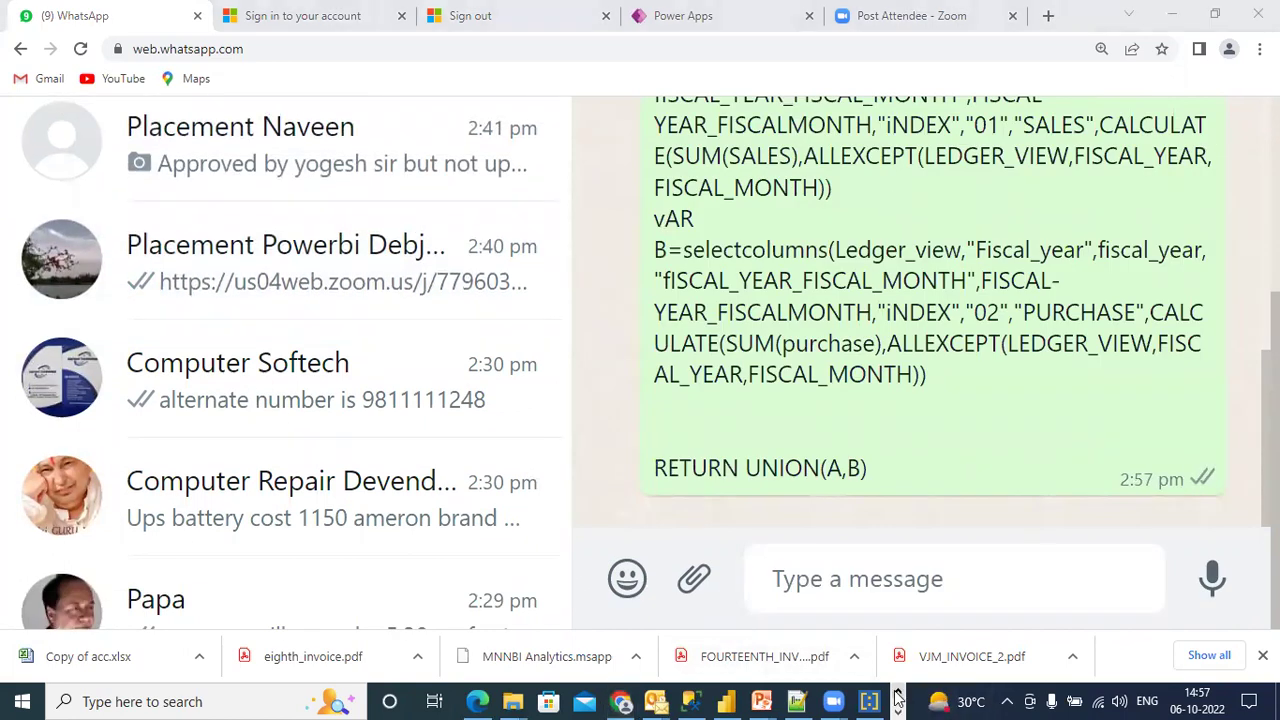
left_click(898, 691)
left_click(727, 701)
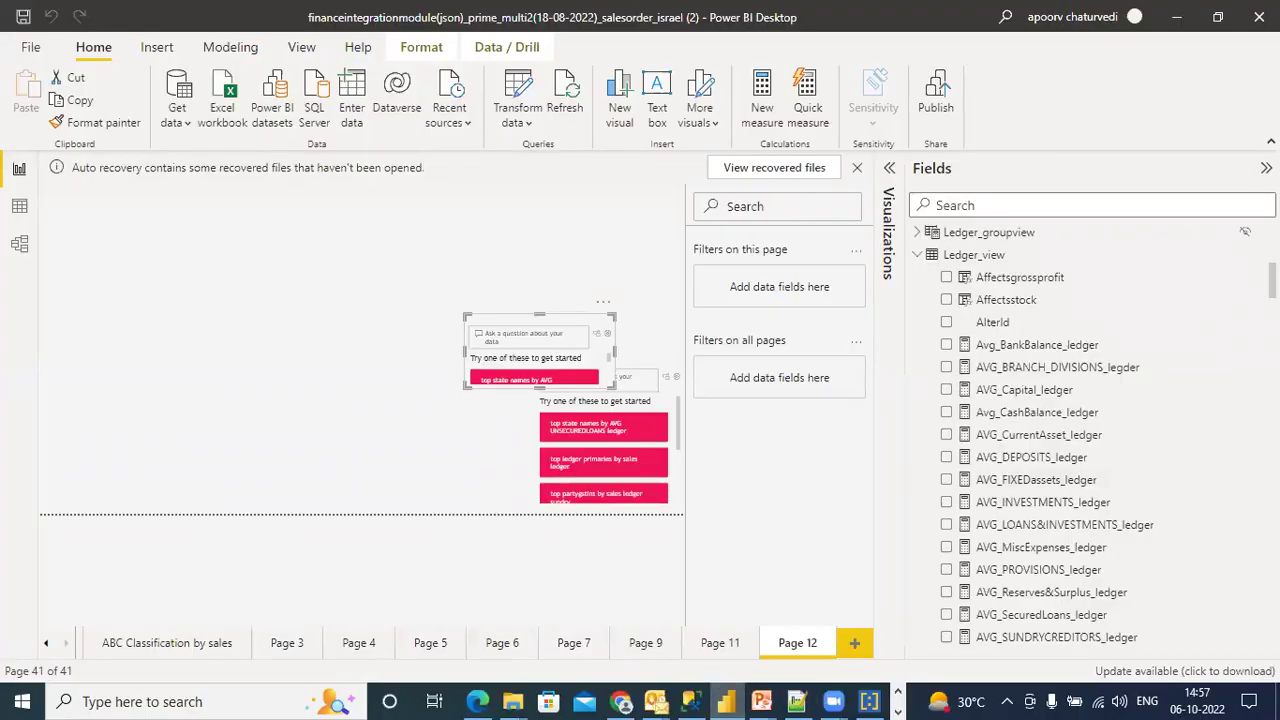
scroll(1090, 440, "down", 12)
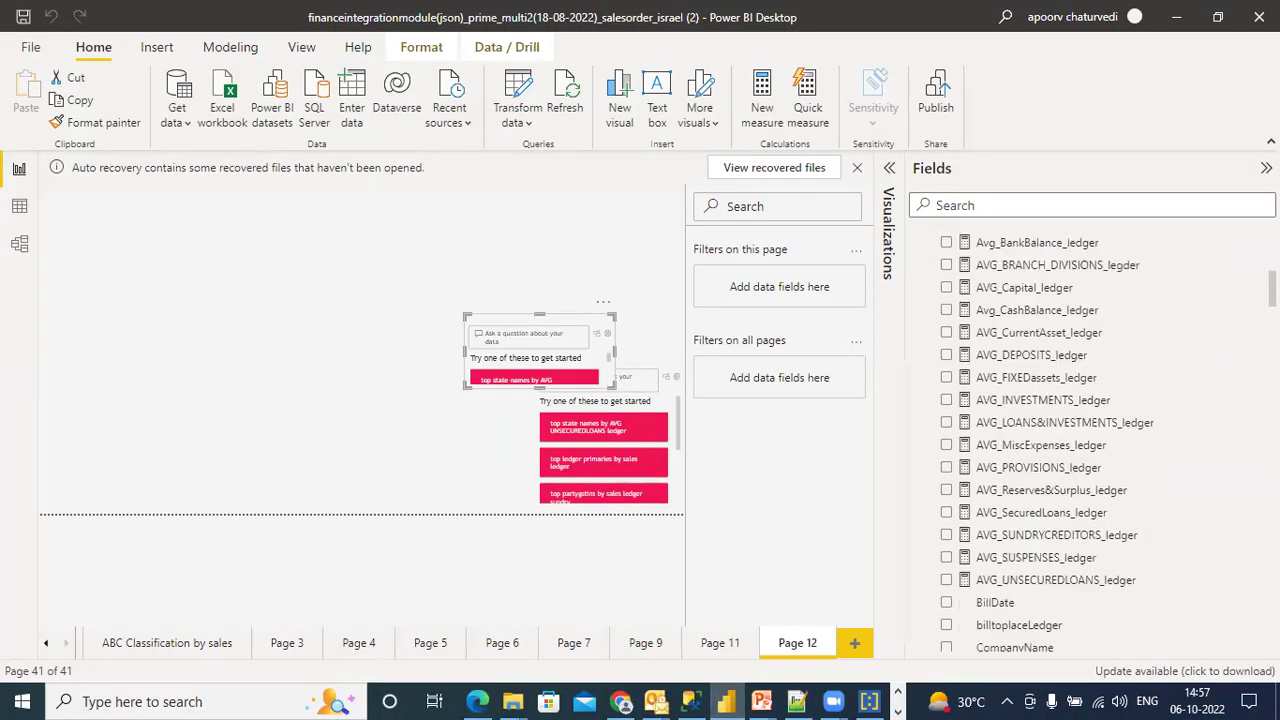
scroll(1090, 440, "down", 8)
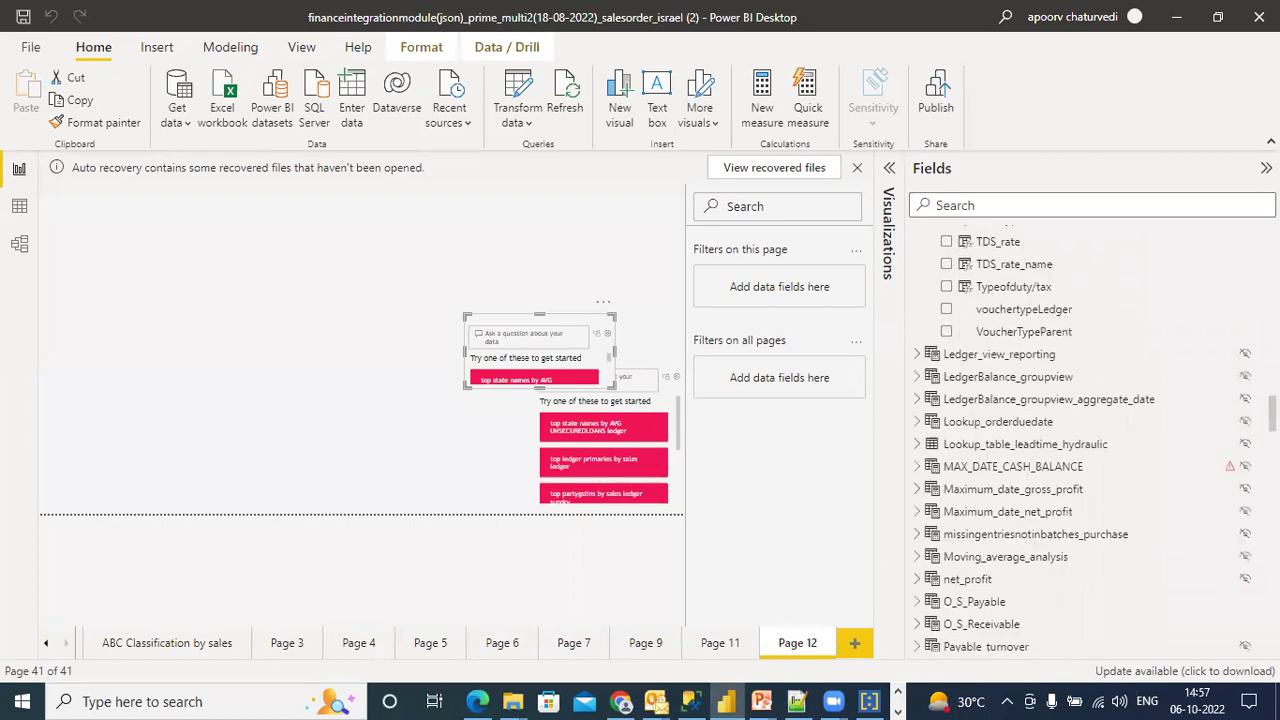
scroll(1090, 440, "up", 15)
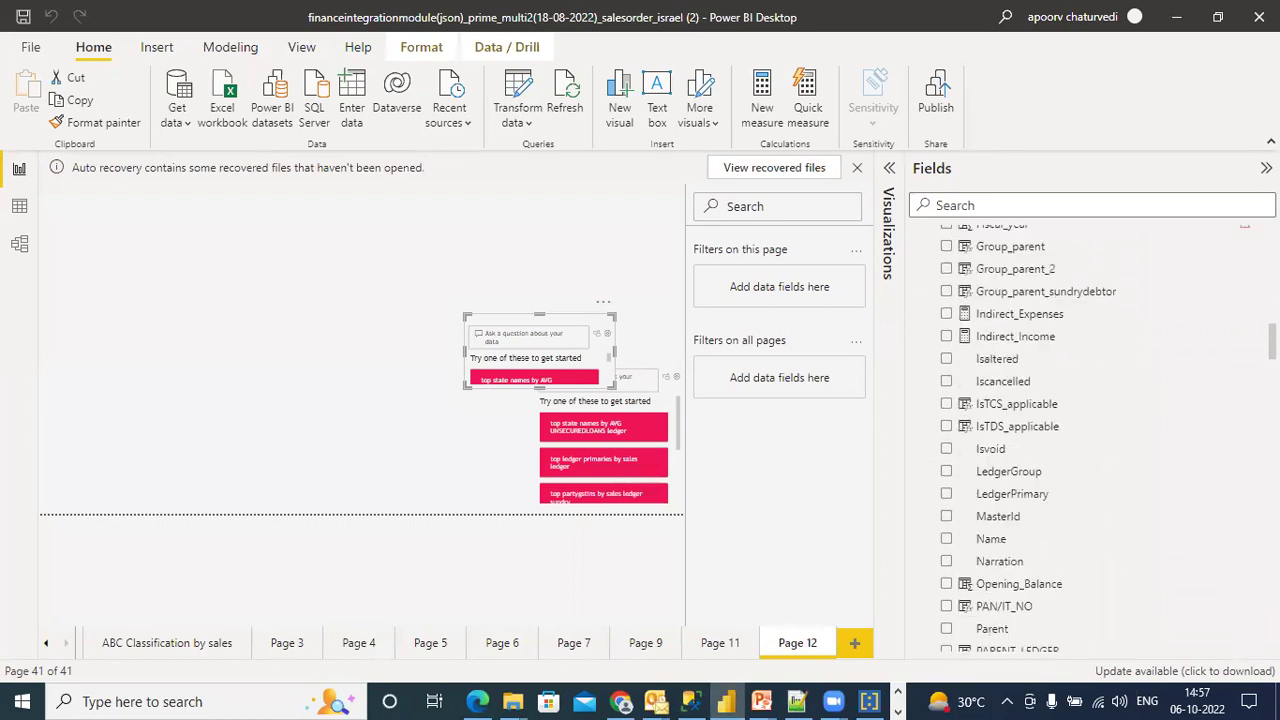
scroll(1090, 440, "up", 2)
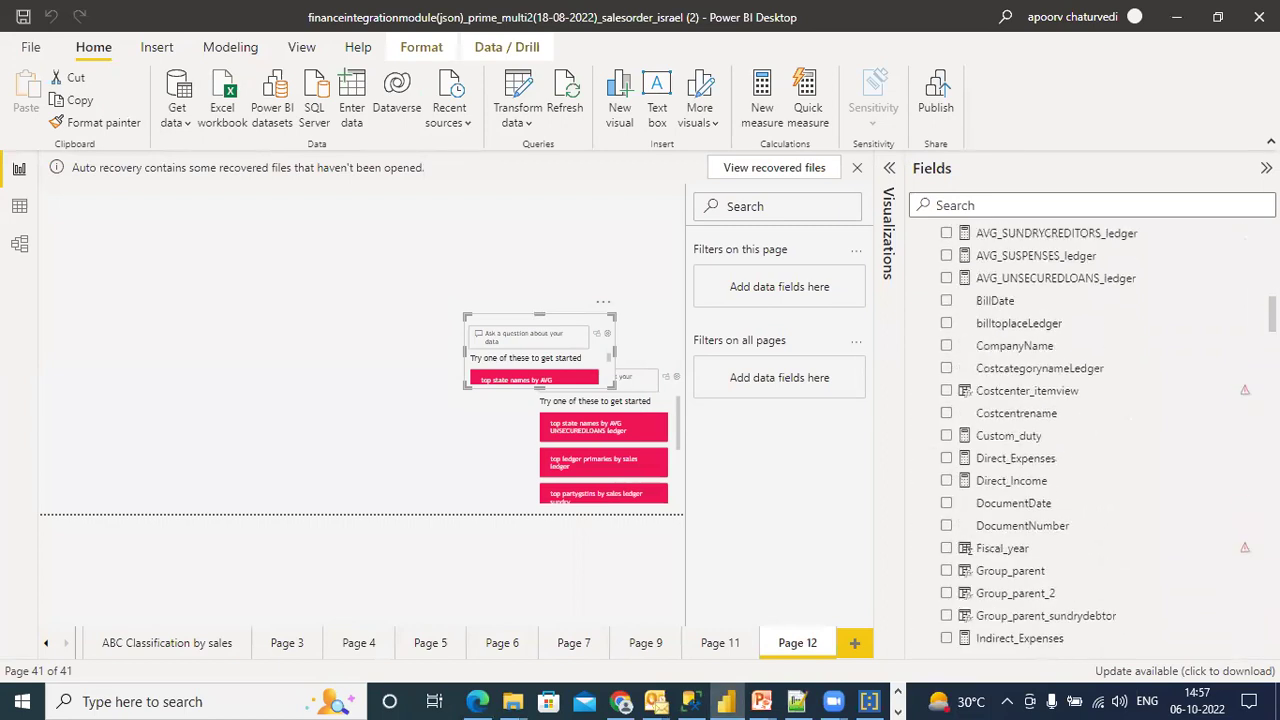
left_click(1081, 395)
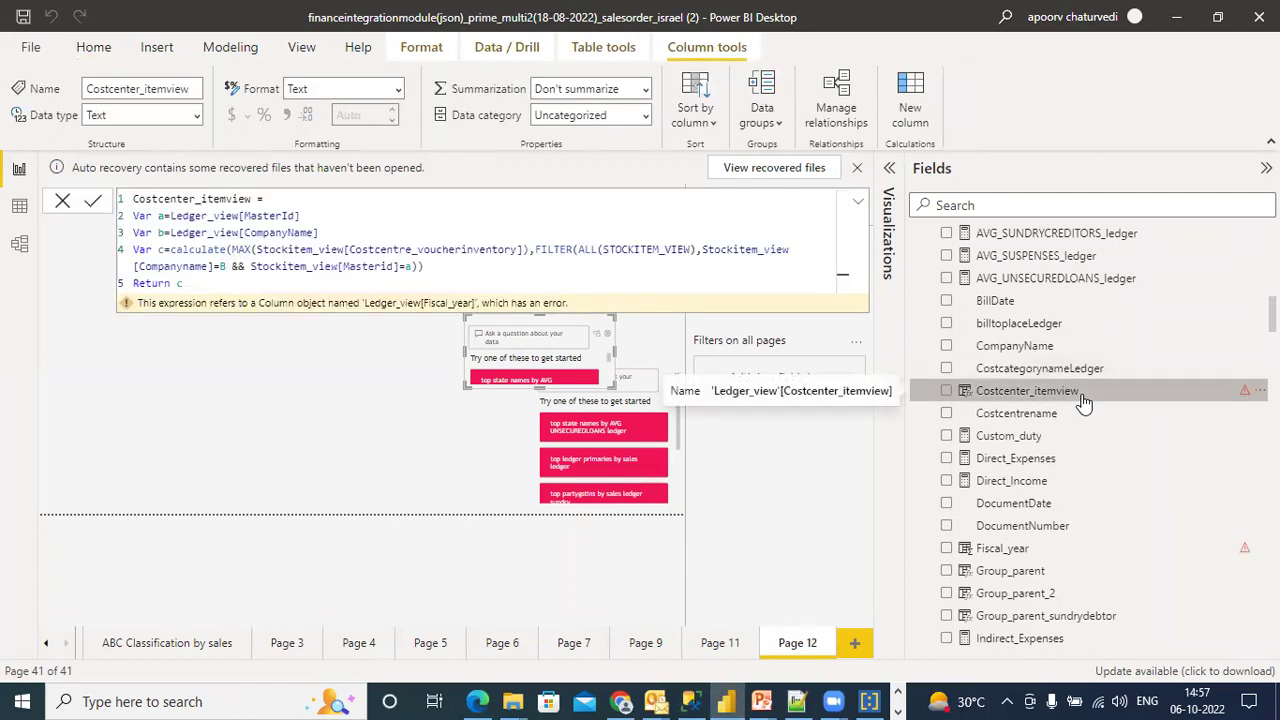
Open the Ledger_view Fiscal_year column's formula and extend the Var b calculate expression with a FILTER over ALL(Date_dimension).
scroll(1090, 440, "up", 9)
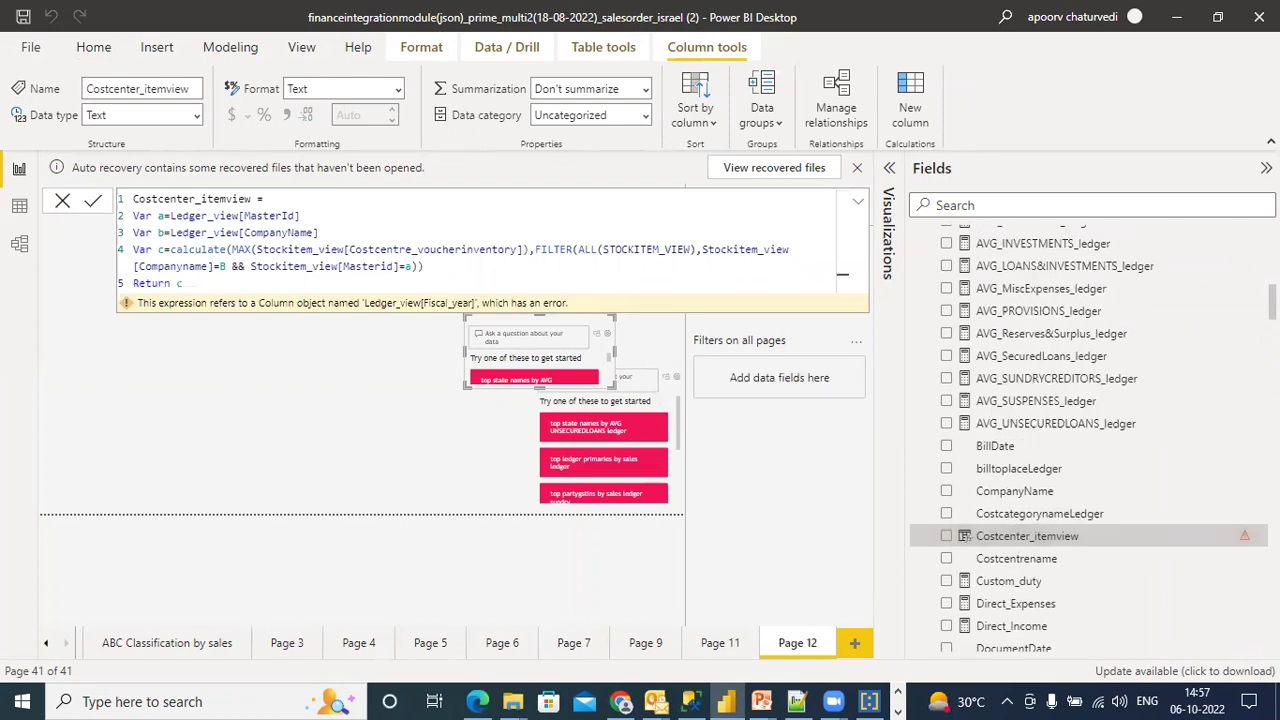
scroll(1090, 440, "down", 15)
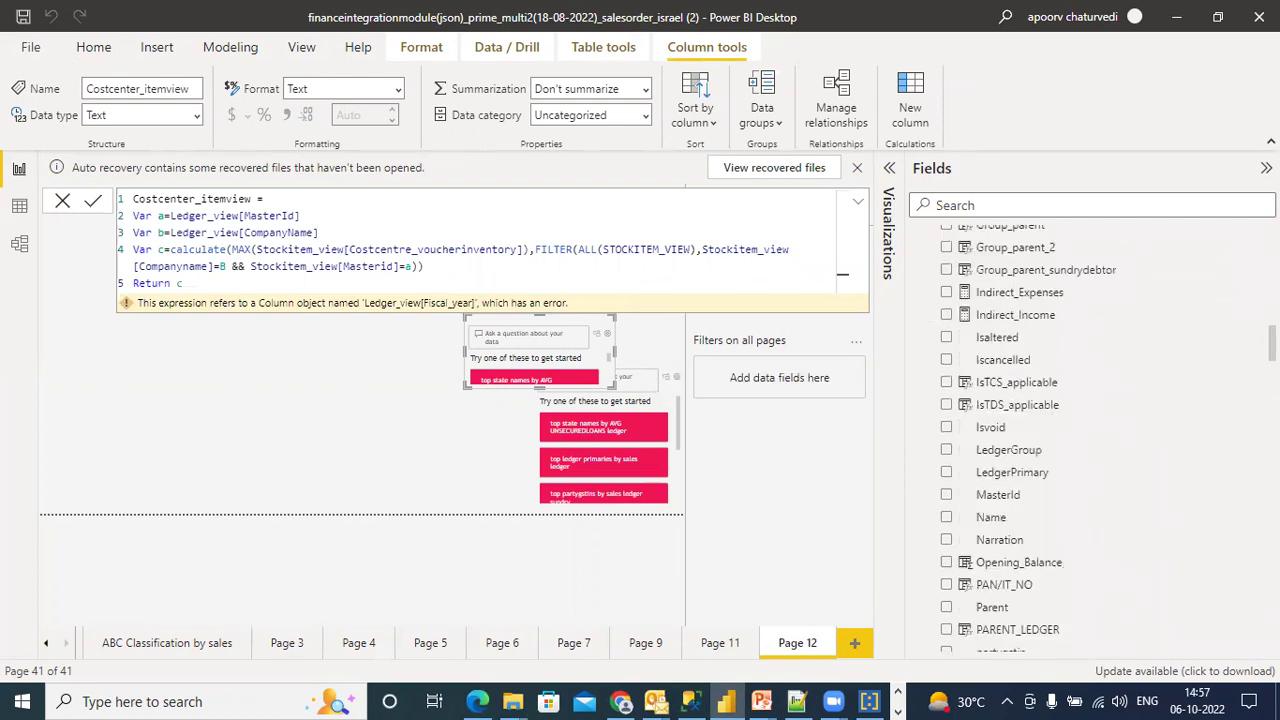
scroll(1090, 440, "down", 12)
scroll(1090, 440, "up", 15)
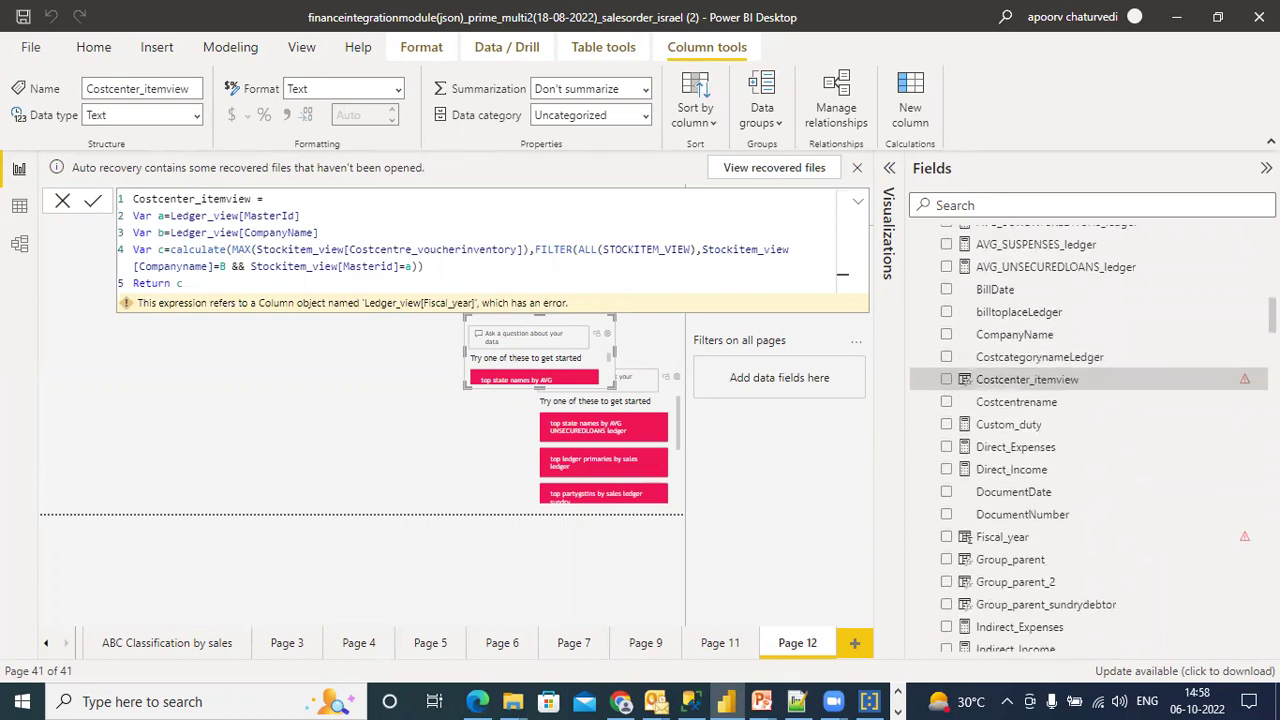
scroll(1090, 440, "up", 1)
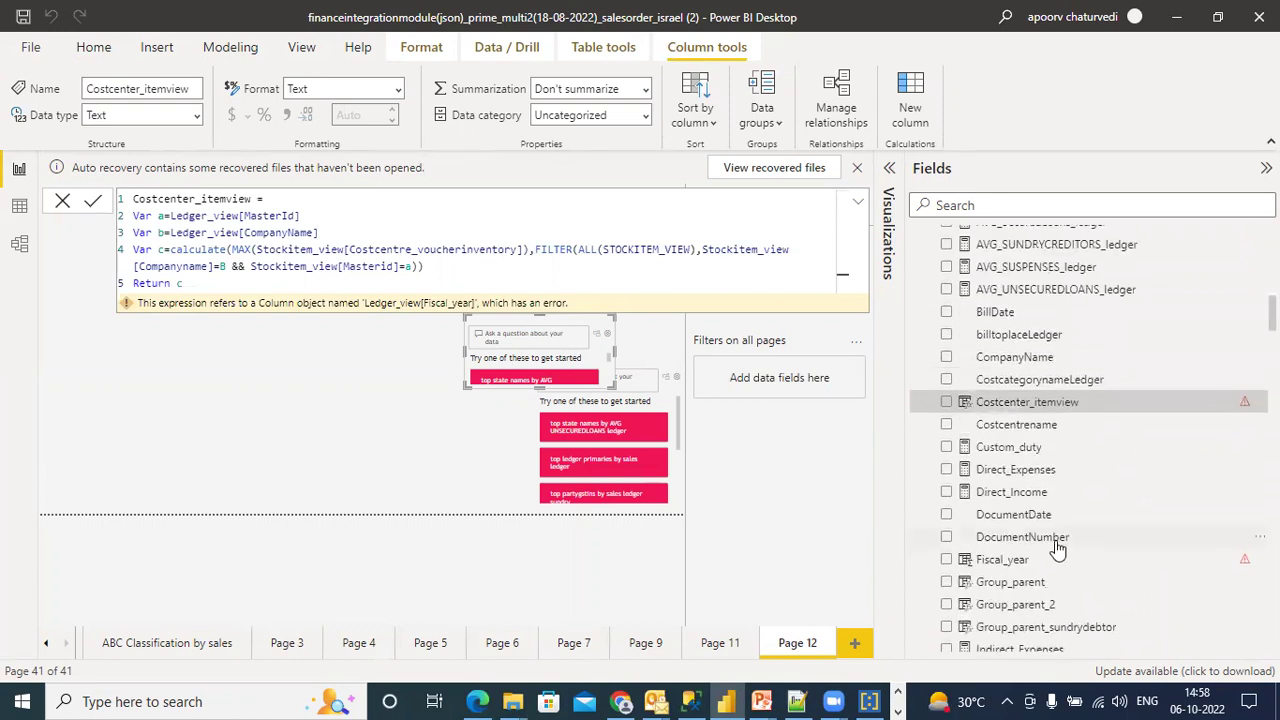
left_click(965, 559)
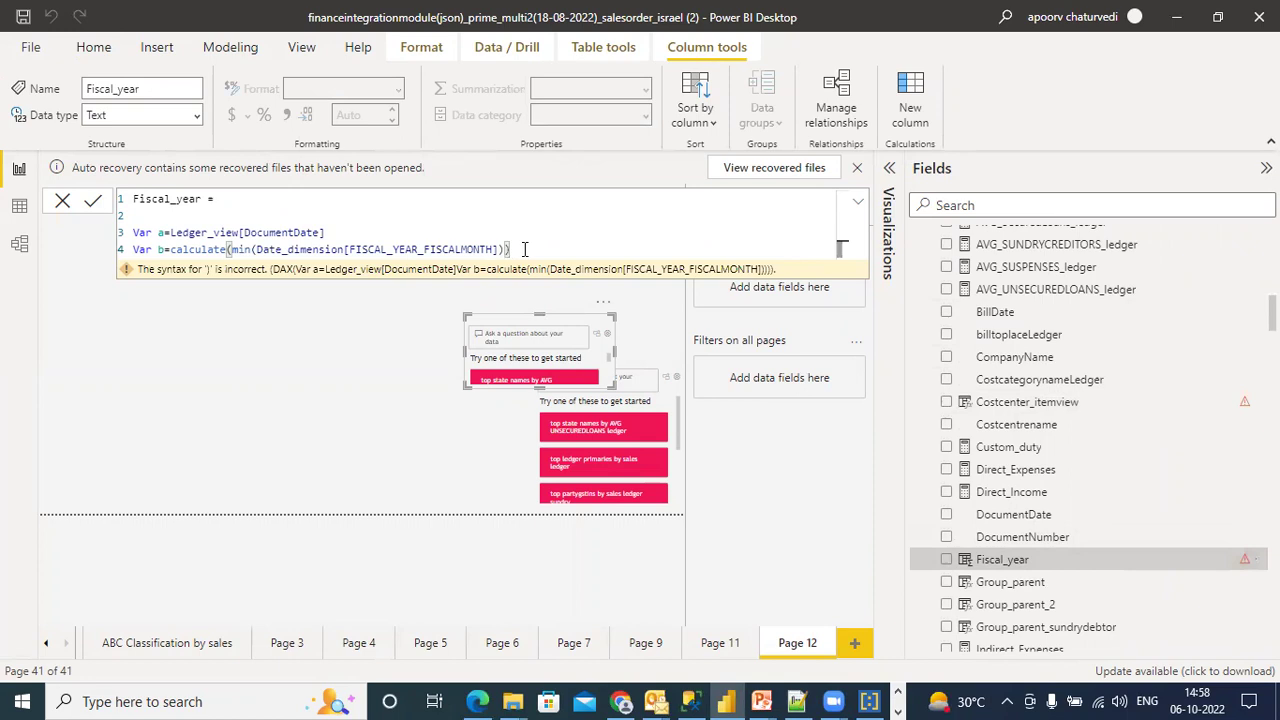
key("BackSpace")
type(",FILTER(ALL")
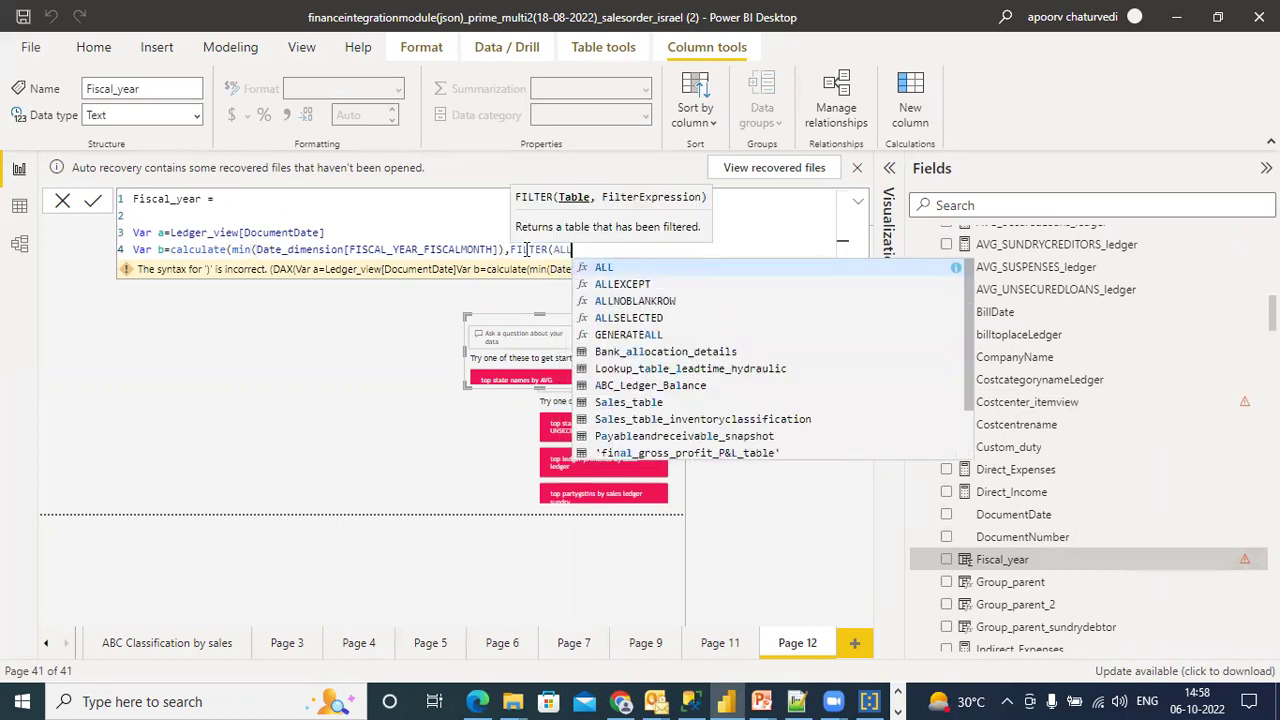
type("(")
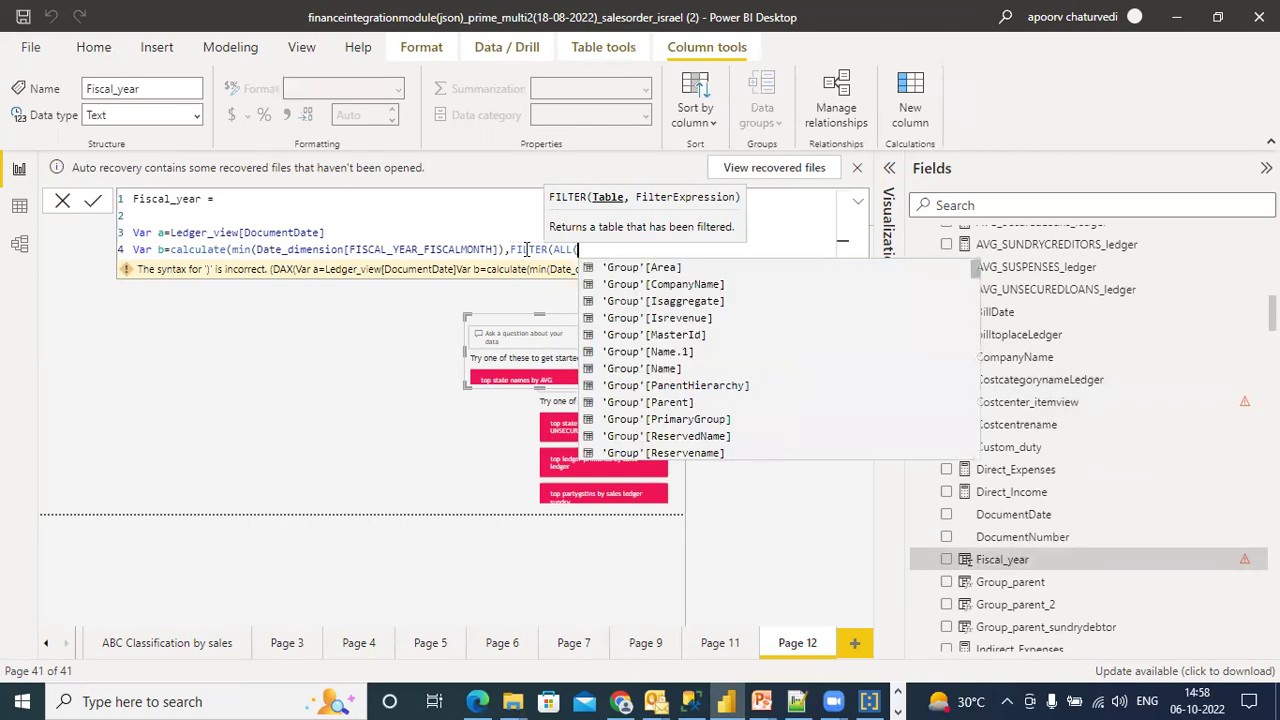
type("DATE")
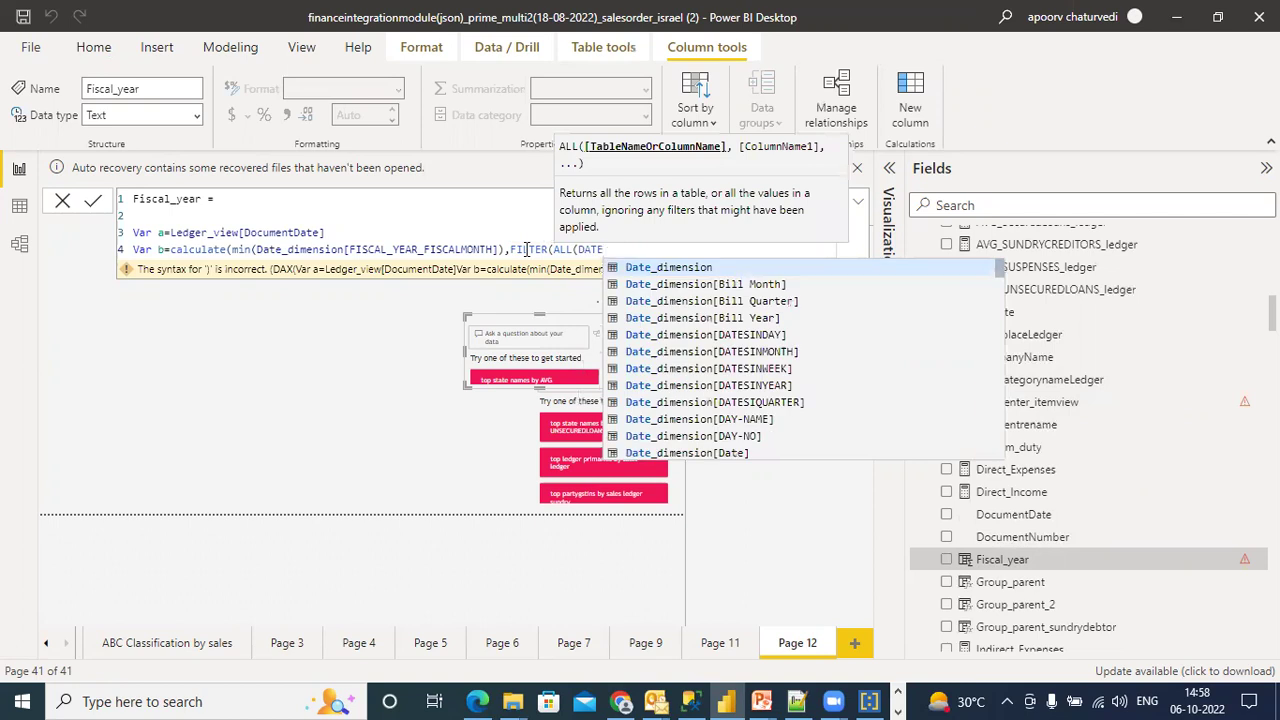
left_click(614, 270)
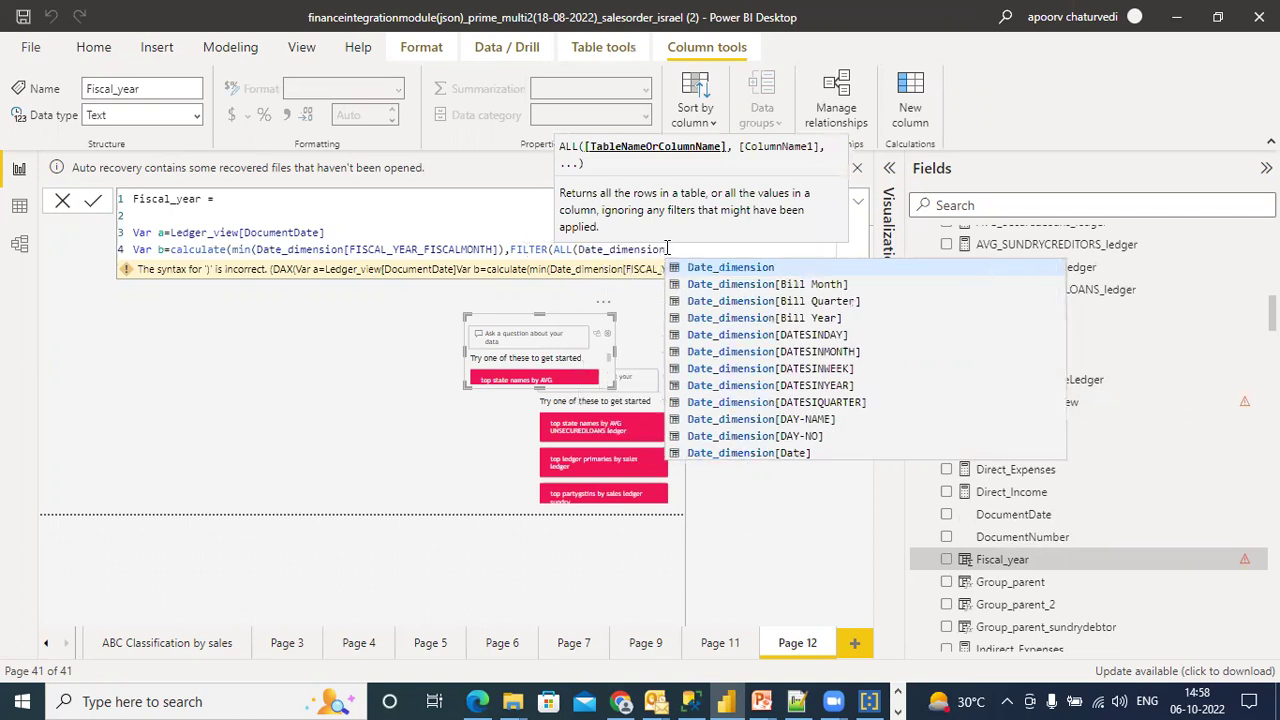
type("),")
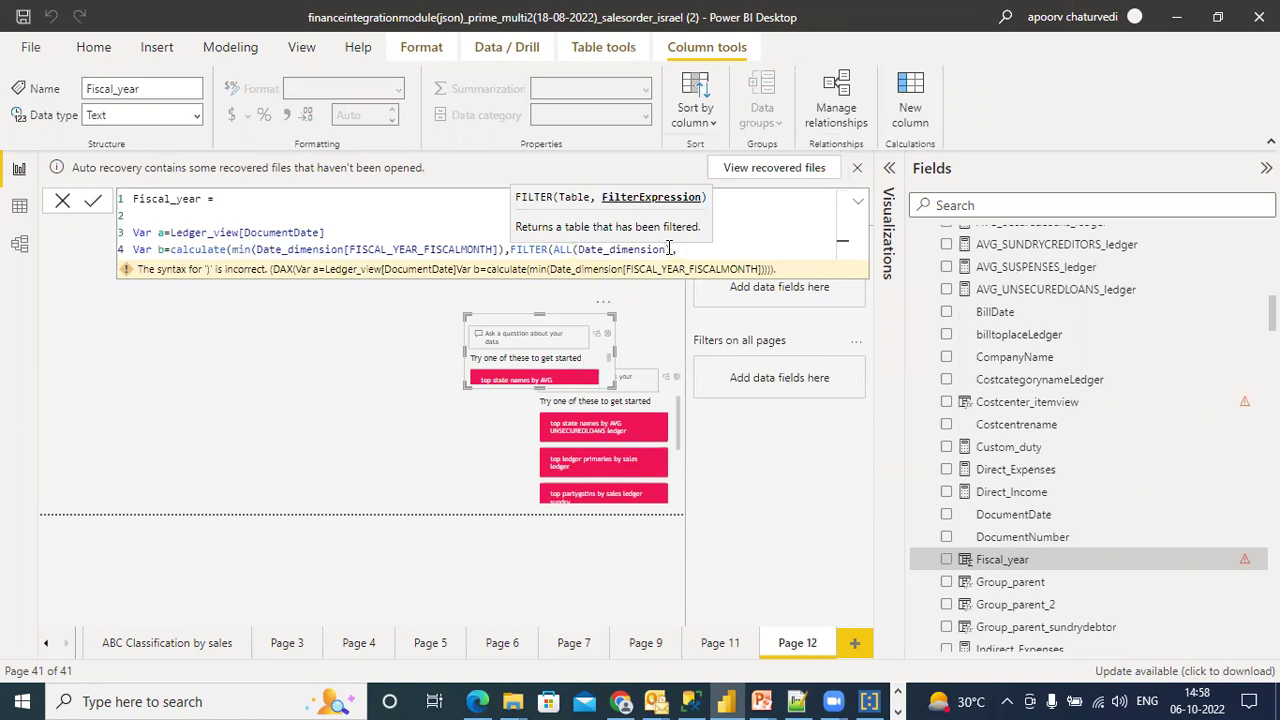
Complete the Var b filter with the condition A=Date_dimension[Date].[Date] and close the FILTER and calculate brackets.
type("A=DATE")
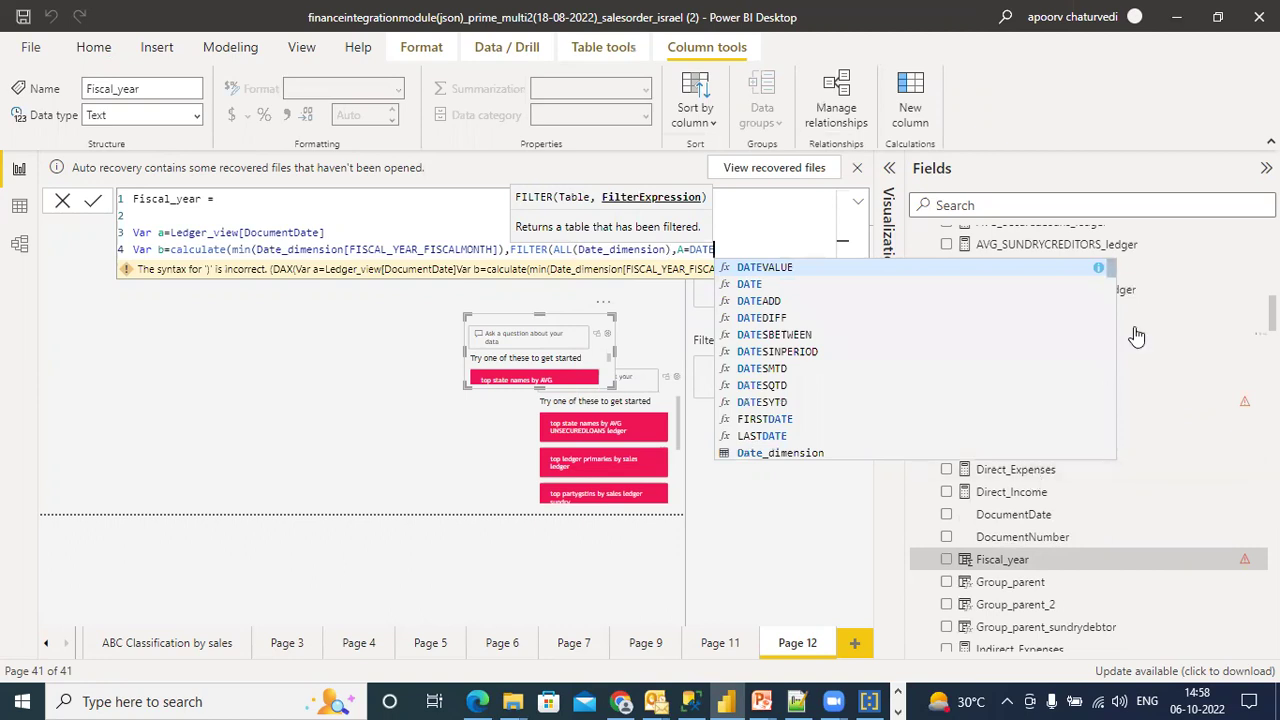
left_click_drag(1110, 263, 1112, 291)
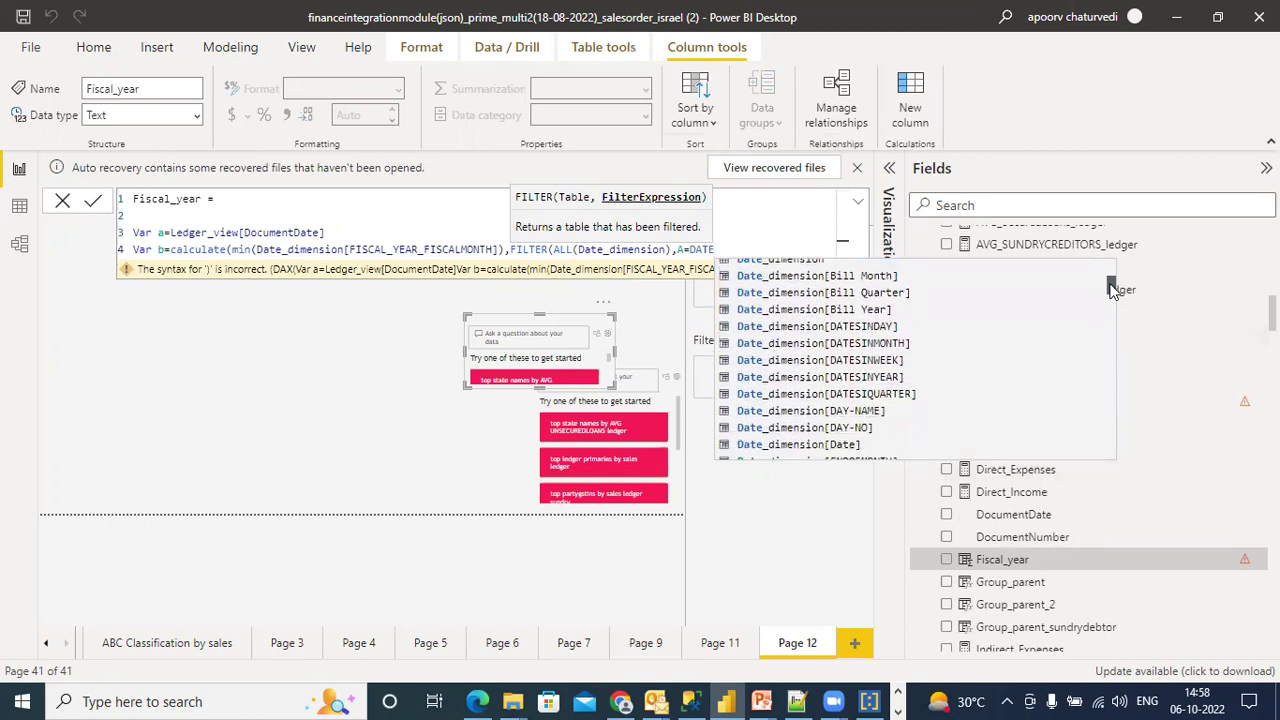
left_click(843, 447)
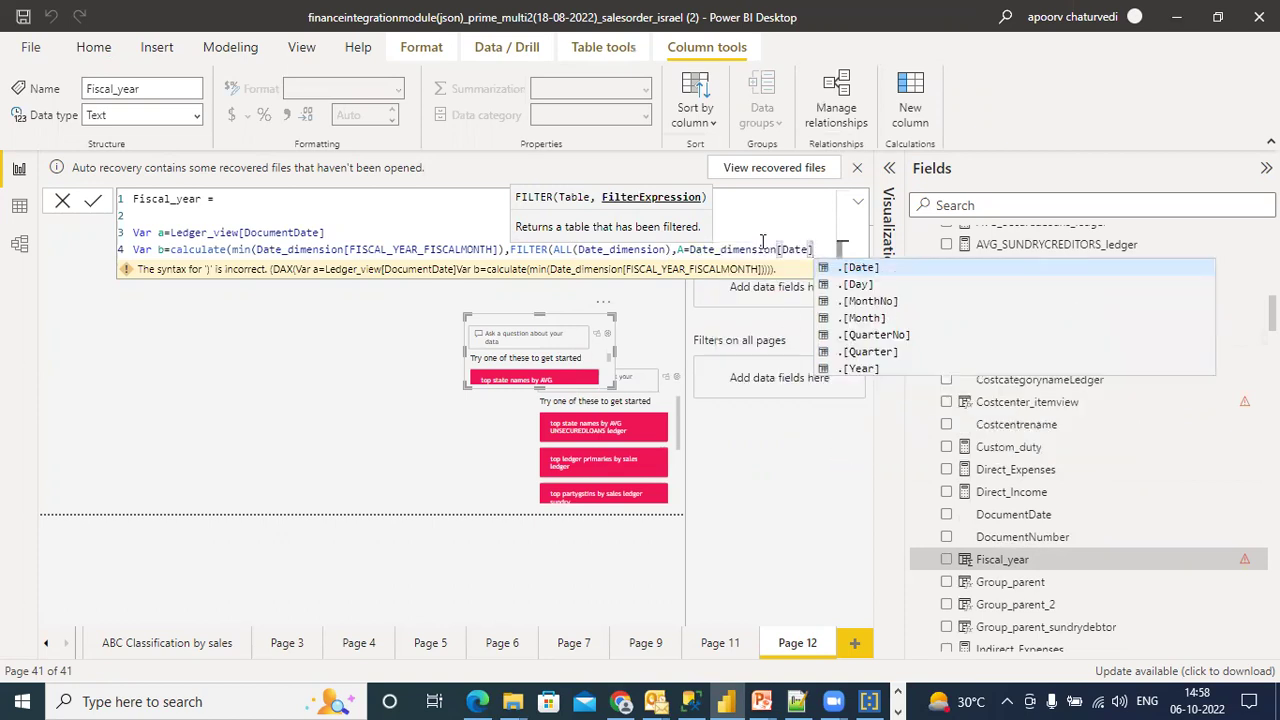
left_click(840, 268)
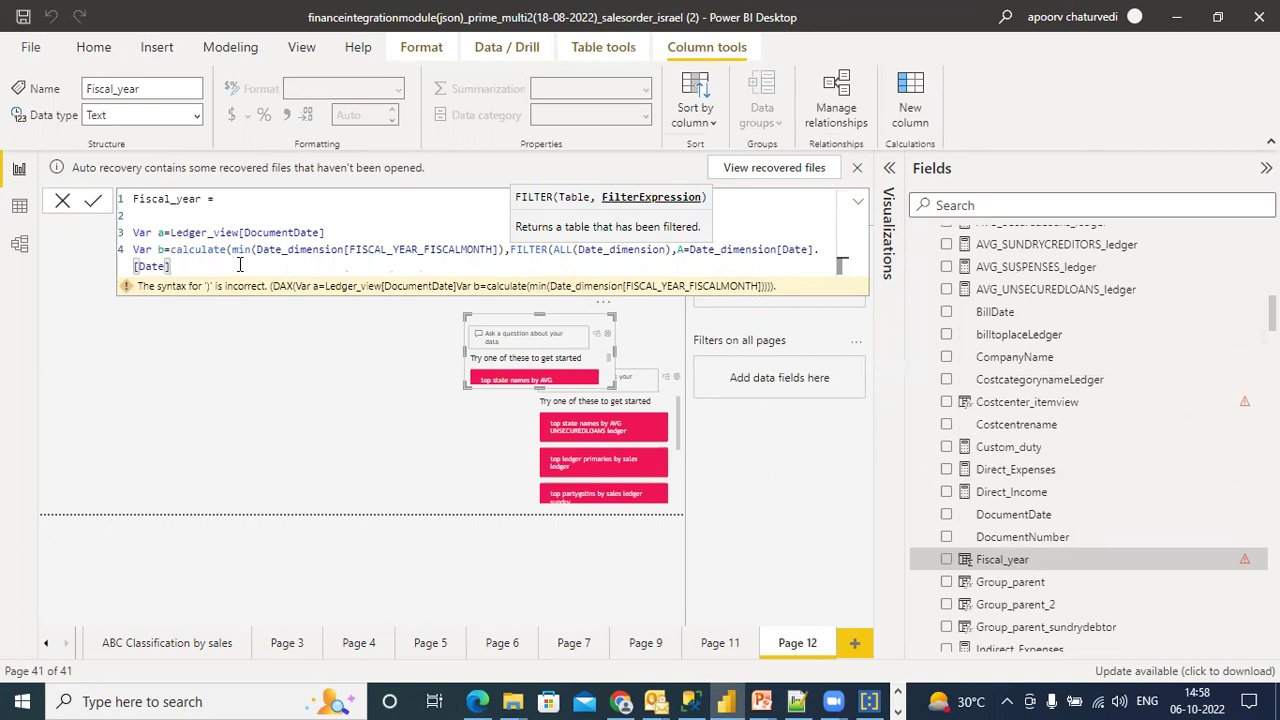
type(")")
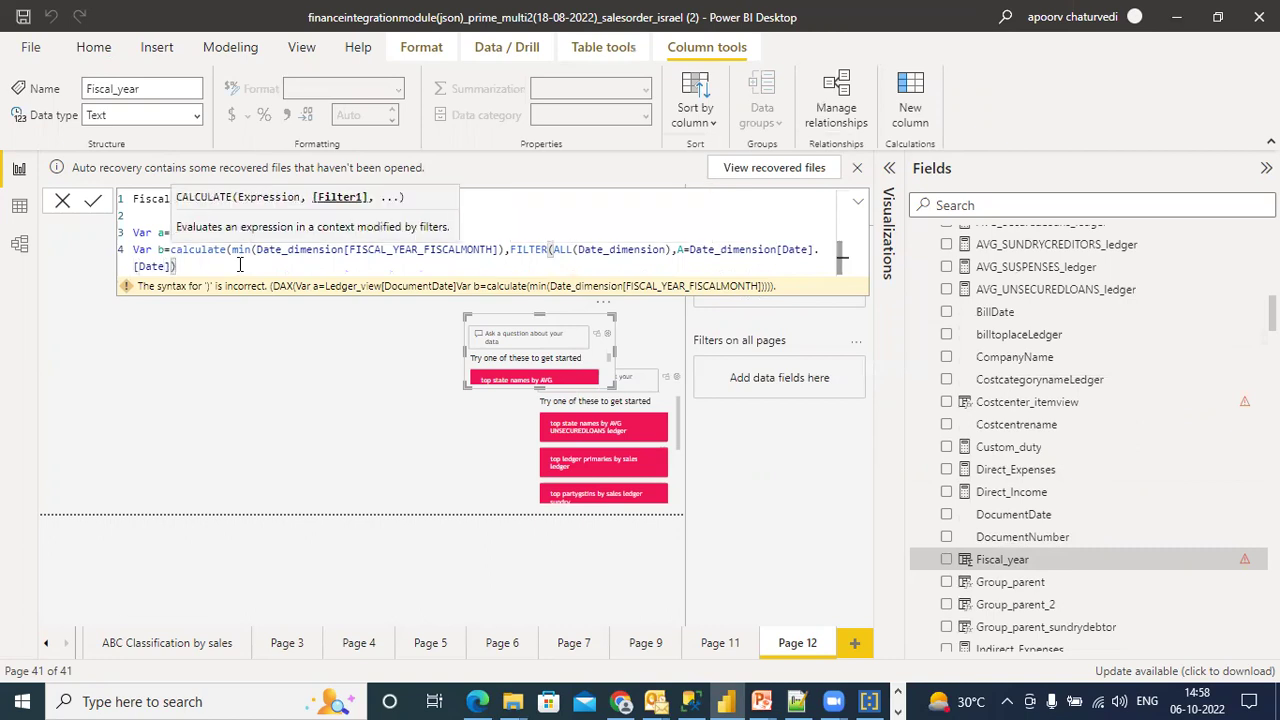
type(")")
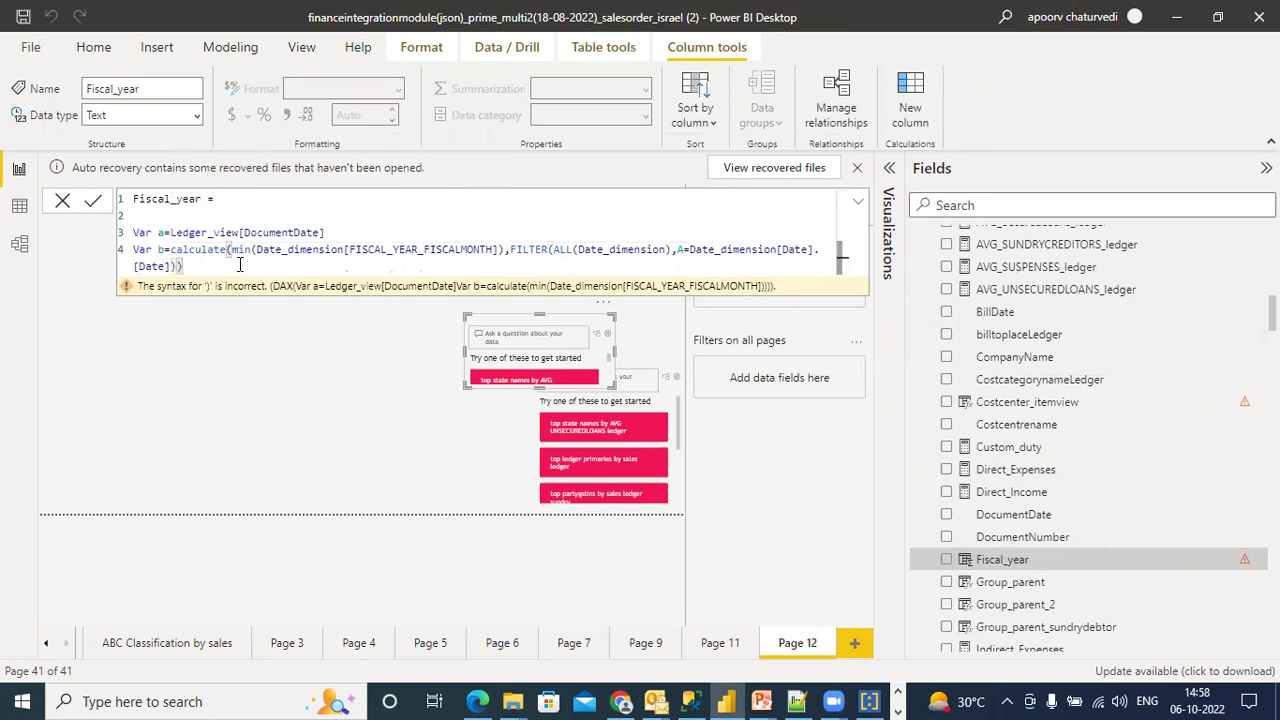
Add the line "Return b" to the end of the Fiscal_year formula and commit it.
key("Return")
type("Return b")
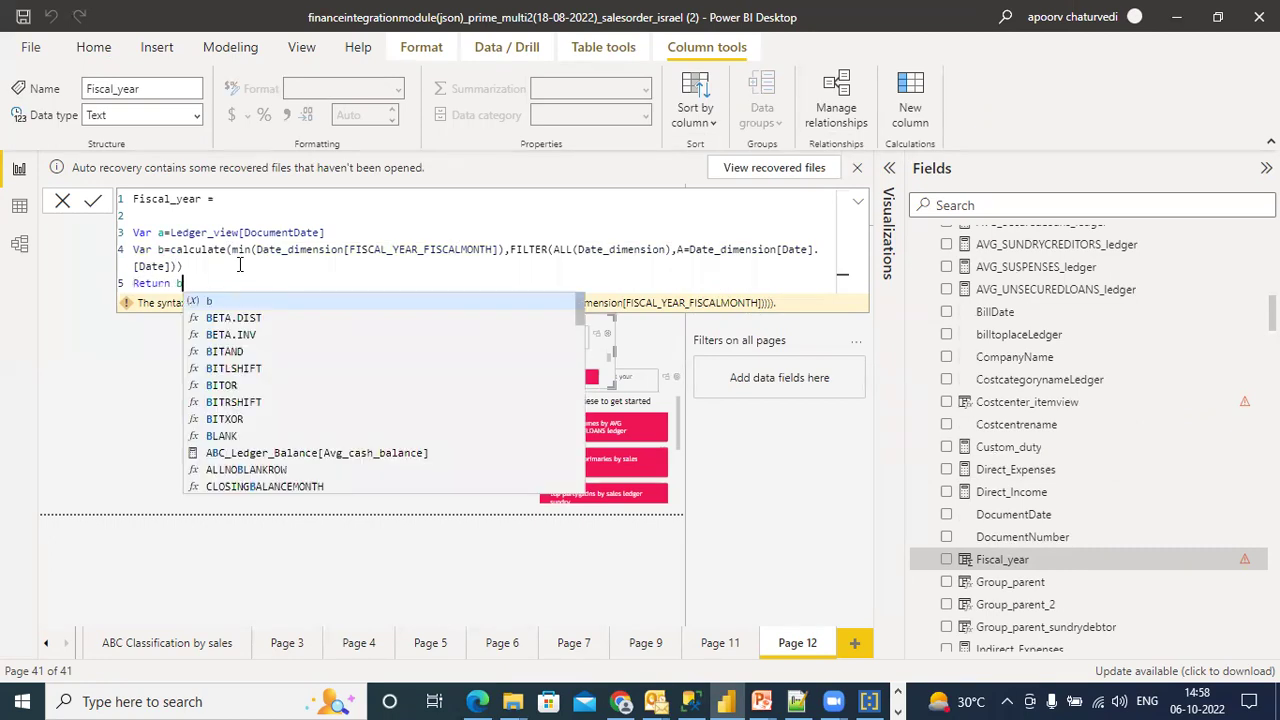
left_click(195, 284)
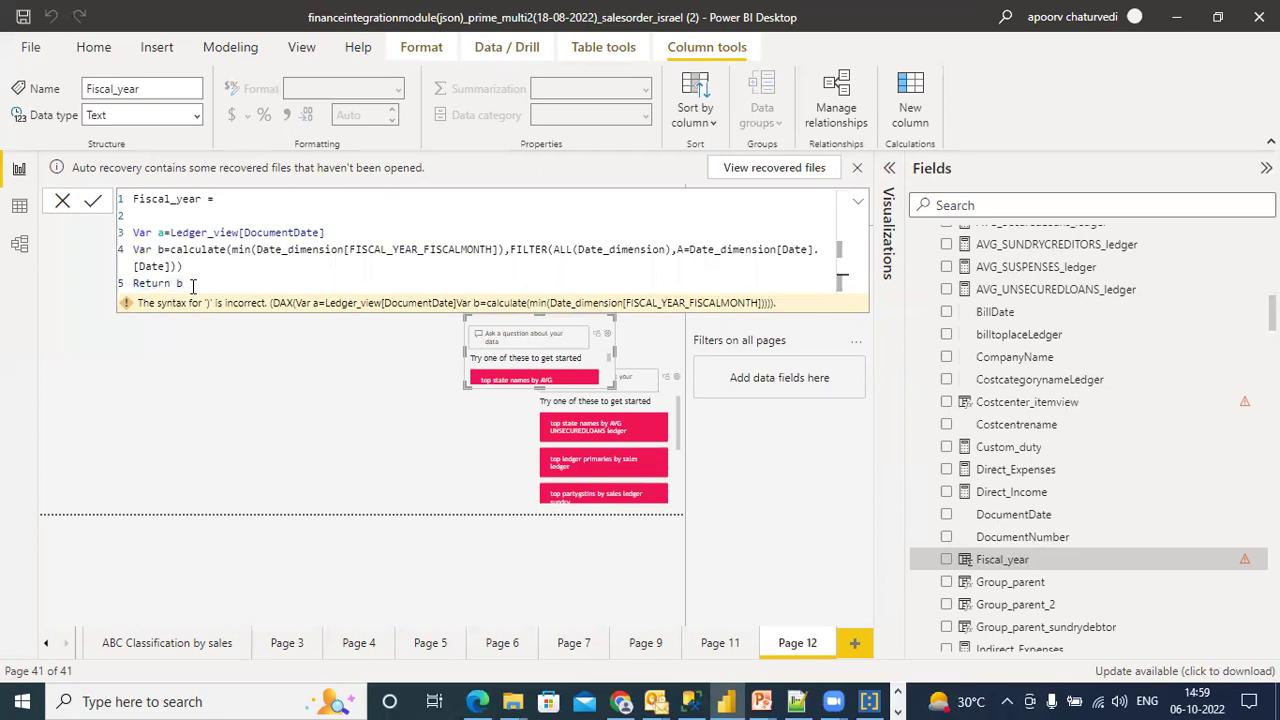
left_click(462, 464)
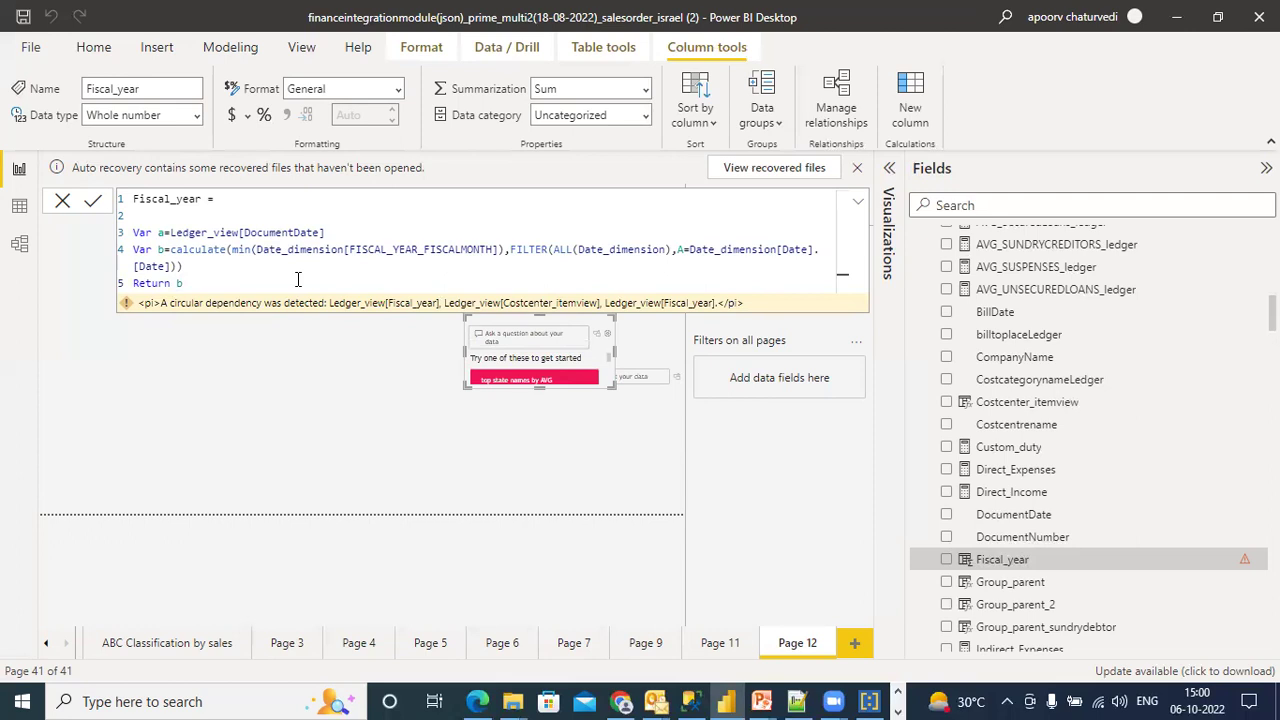
Examine the Fiscal_year formula with its error message and look through the Ledger_view fields.
left_click_drag(183, 283, 135, 205)
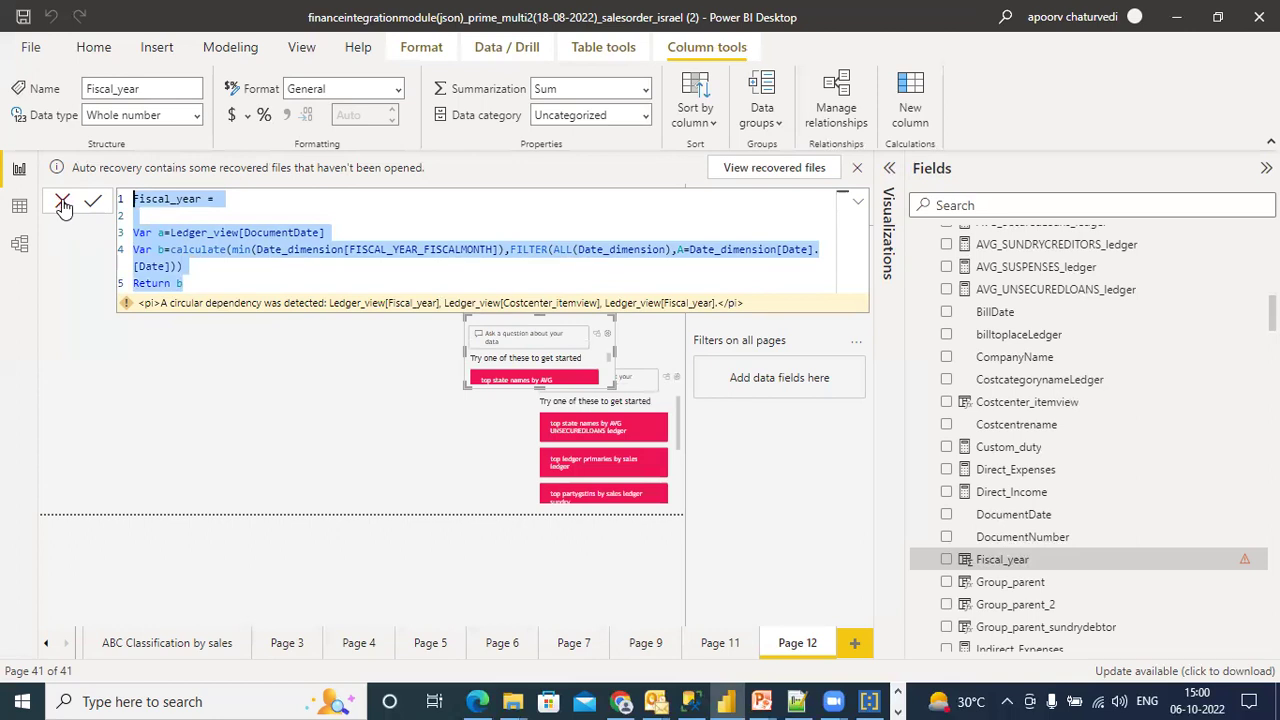
left_click(292, 282)
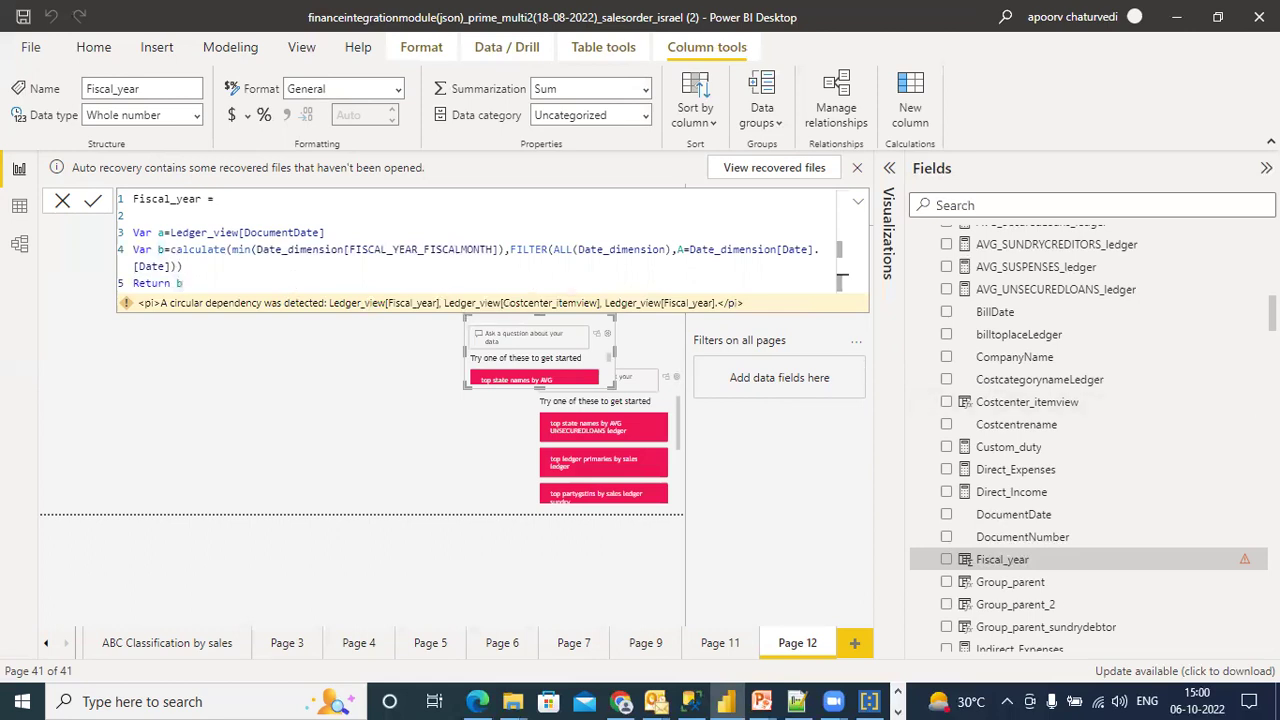
scroll(1090, 440, "up", 8)
scroll(1090, 440, "down", 7)
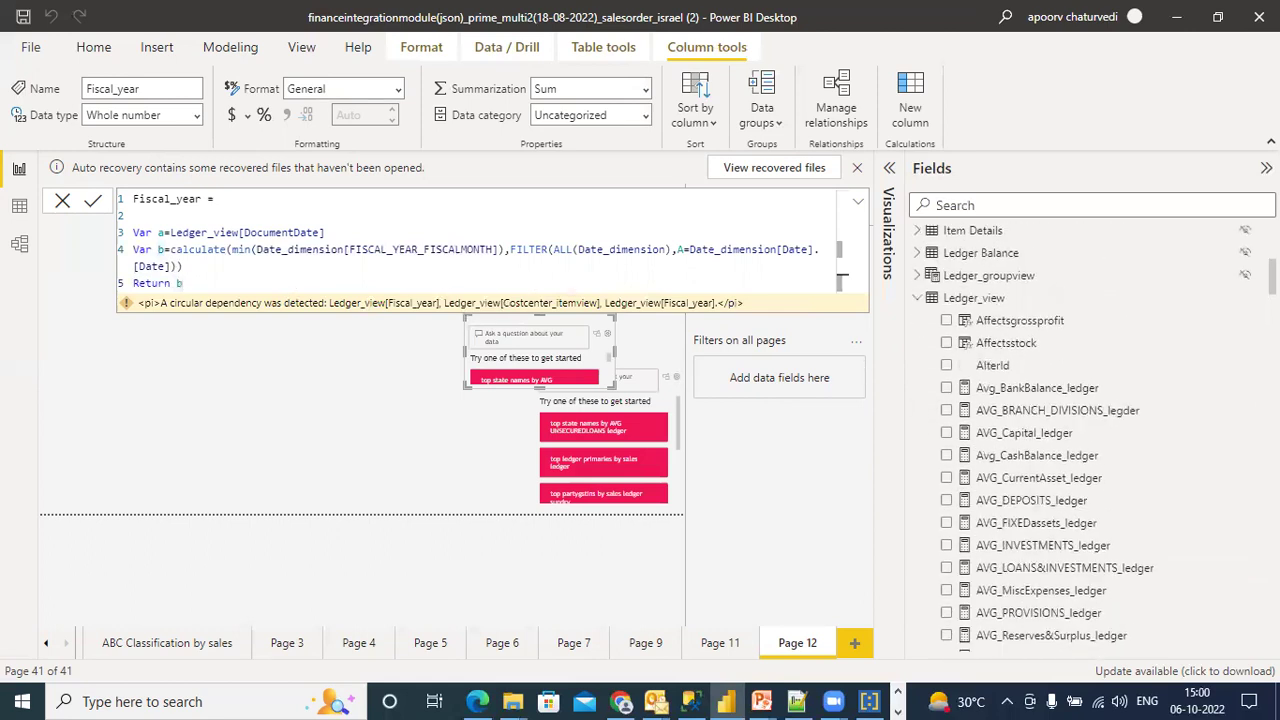
scroll(1090, 440, "down", 5)
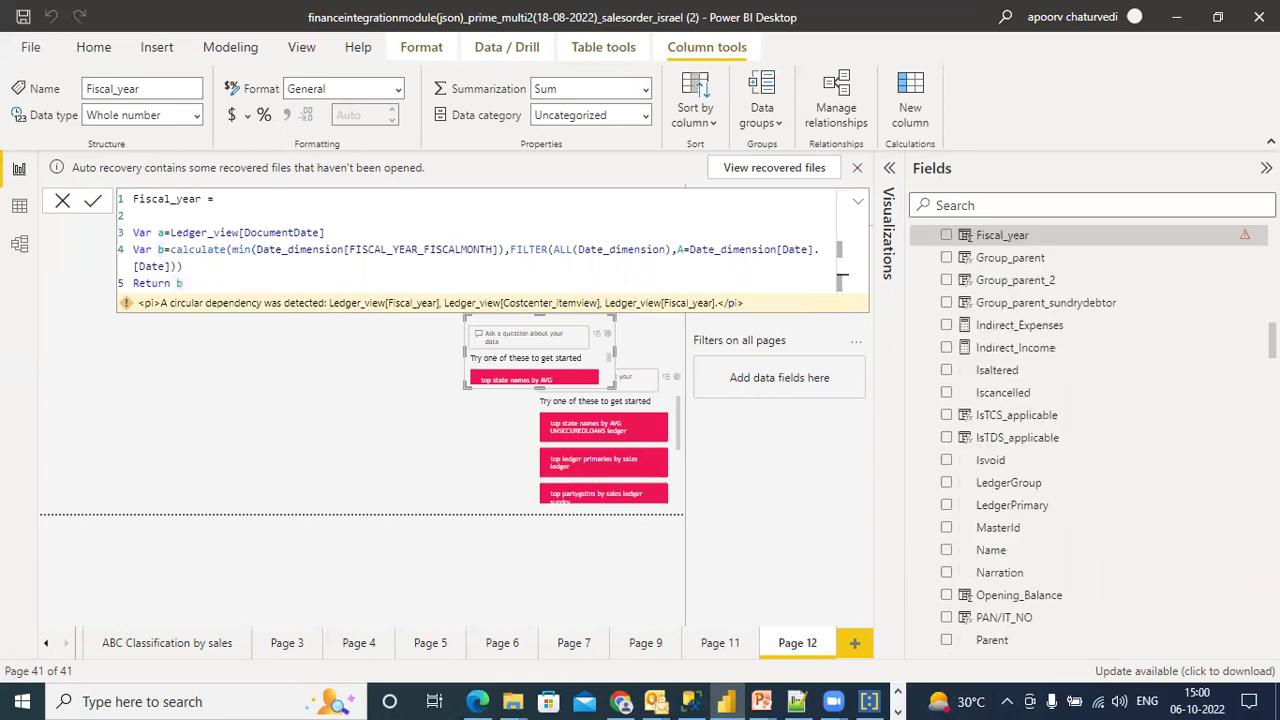
scroll(1090, 440, "down", 3)
scroll(1090, 440, "down", 8)
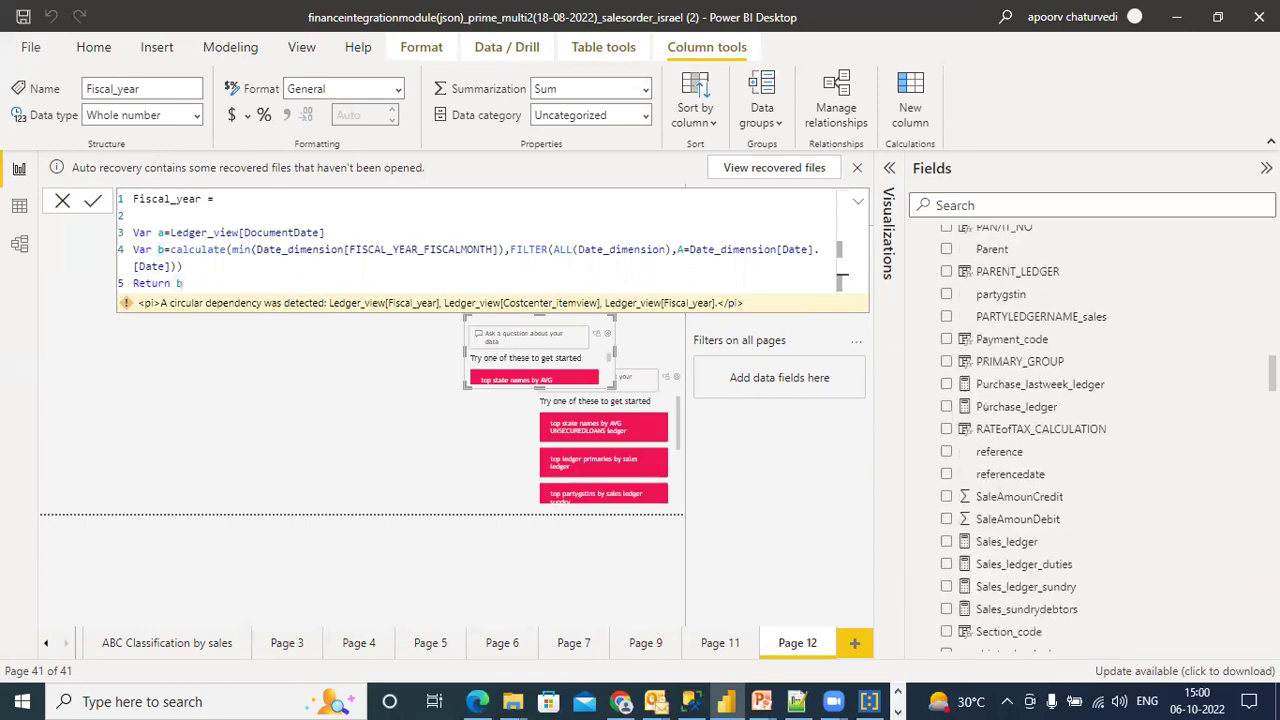
scroll(1090, 440, "up", 5)
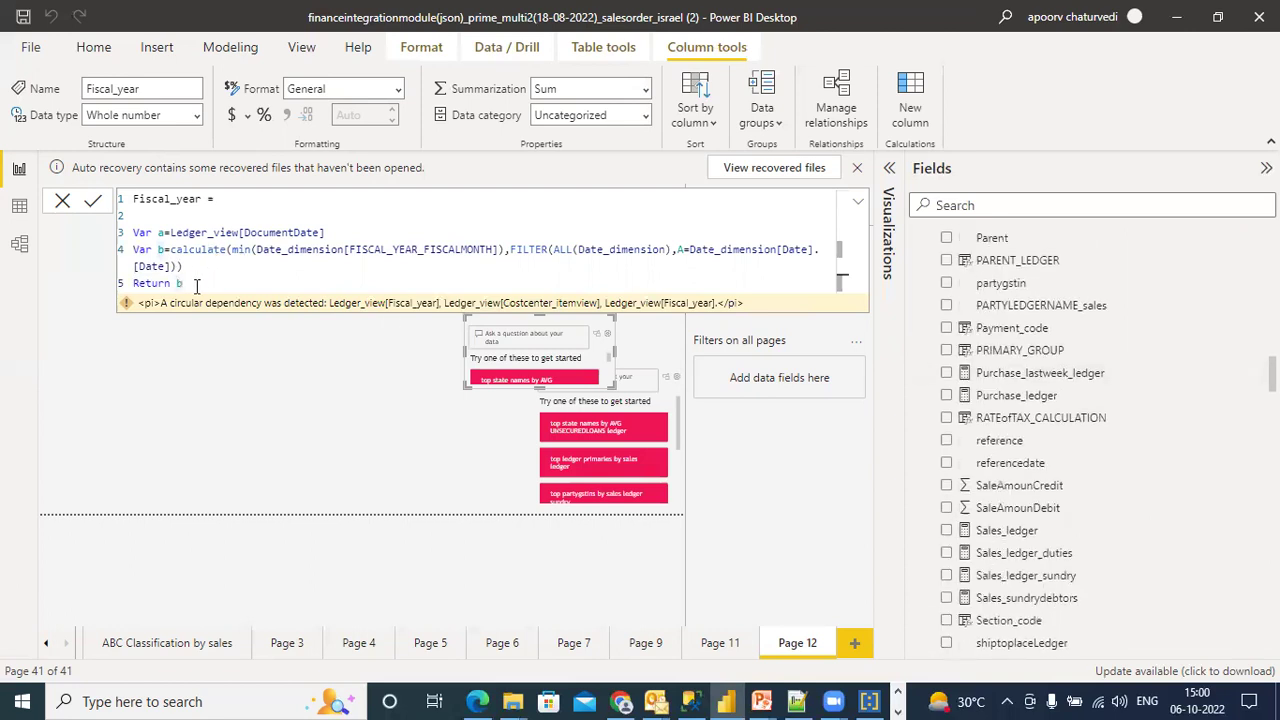
Review the full Fiscal_year formula and close the formula editor without committing anything.
key("ctrl+a")
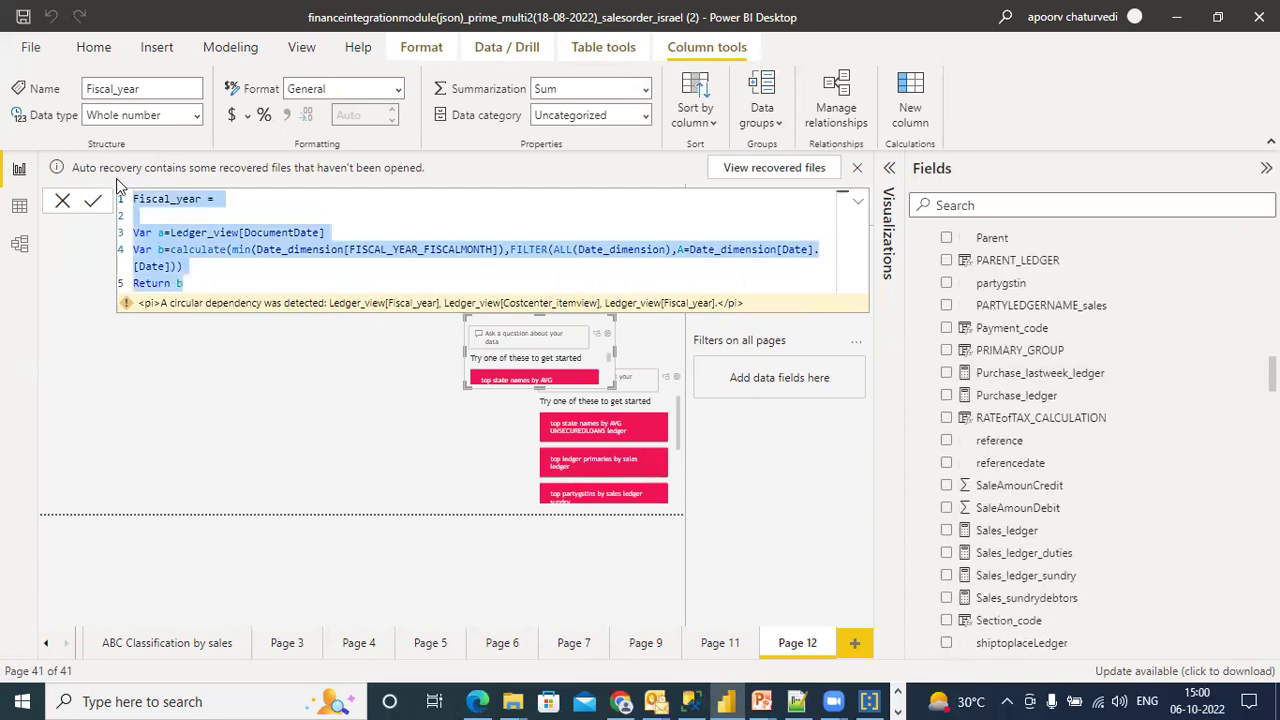
left_click(336, 232)
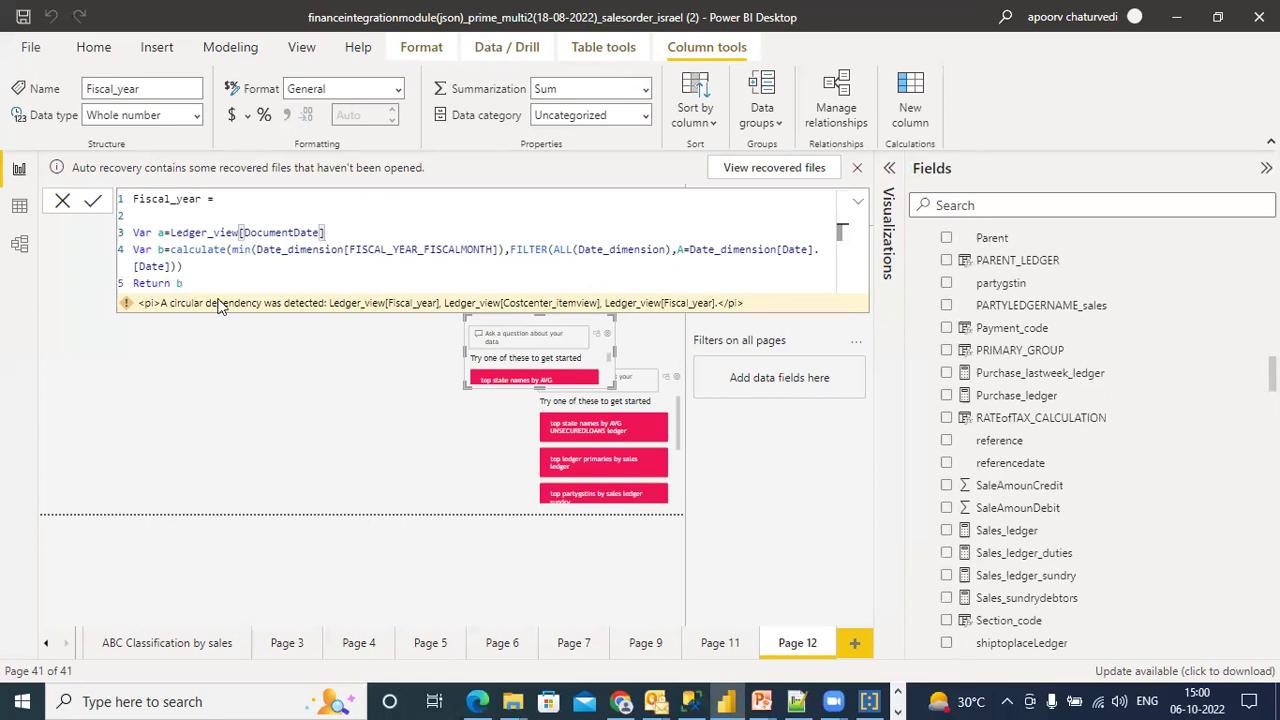
left_click_drag(205, 287, 135, 198)
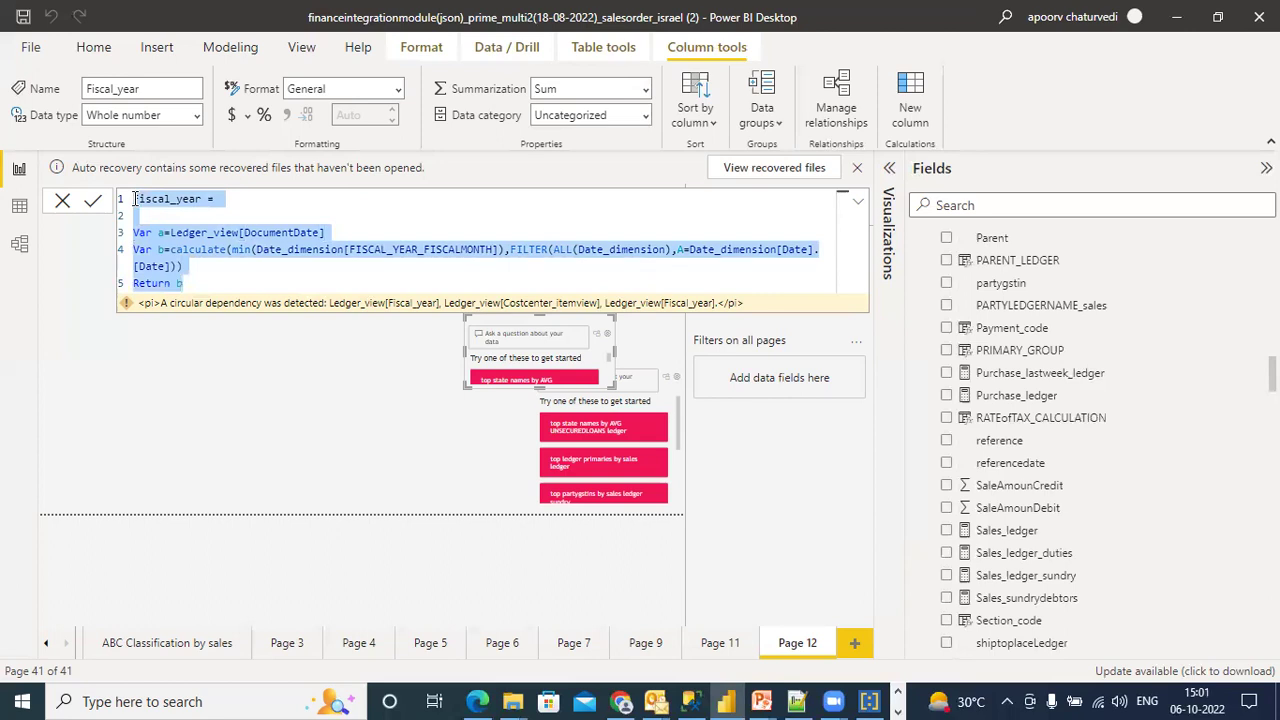
left_click(62, 201)
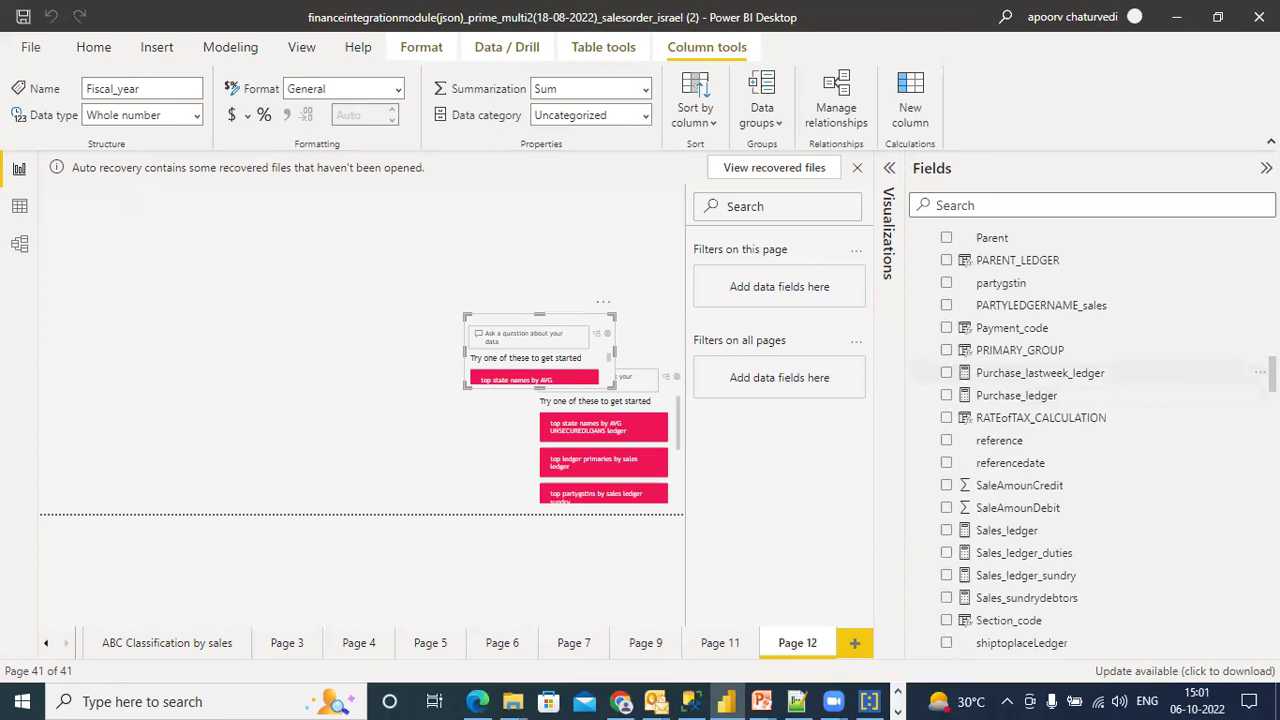
Delete the Fiscal_year calculated column from the Ledger_view table and confirm the deletion.
scroll(1088, 443, "down", 5)
scroll(1088, 443, "up", 8)
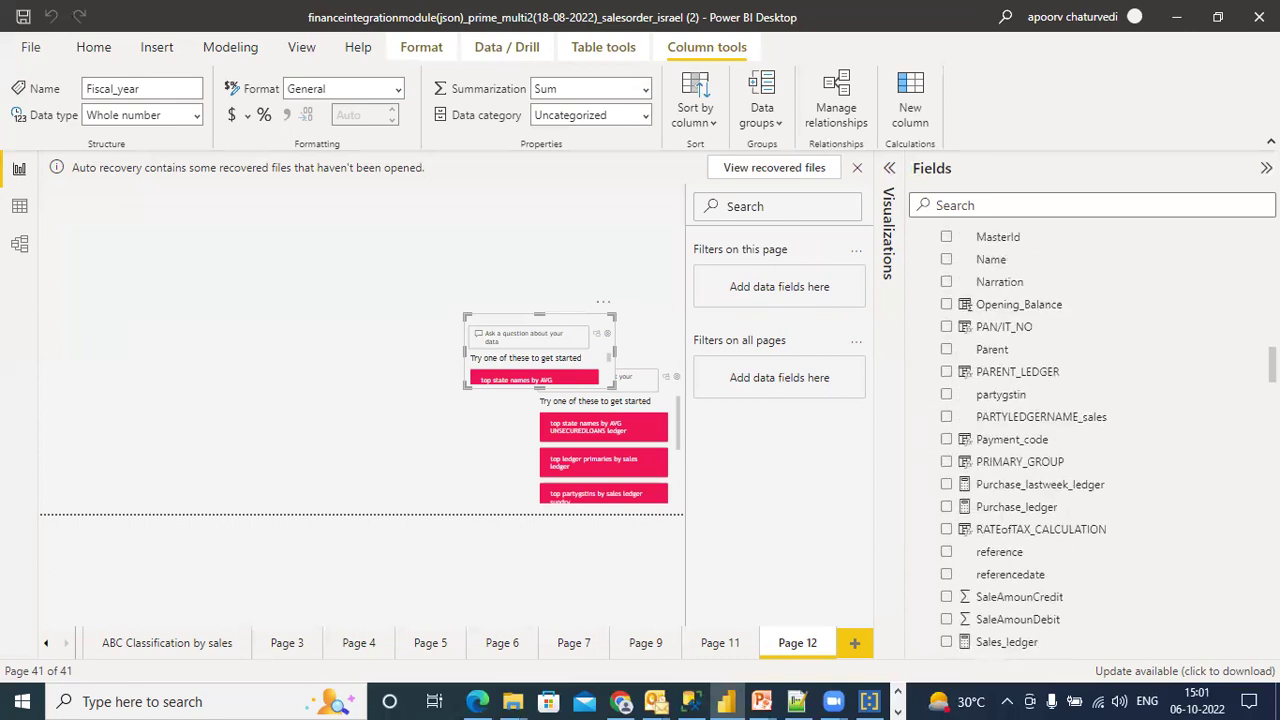
scroll(1088, 443, "up", 3)
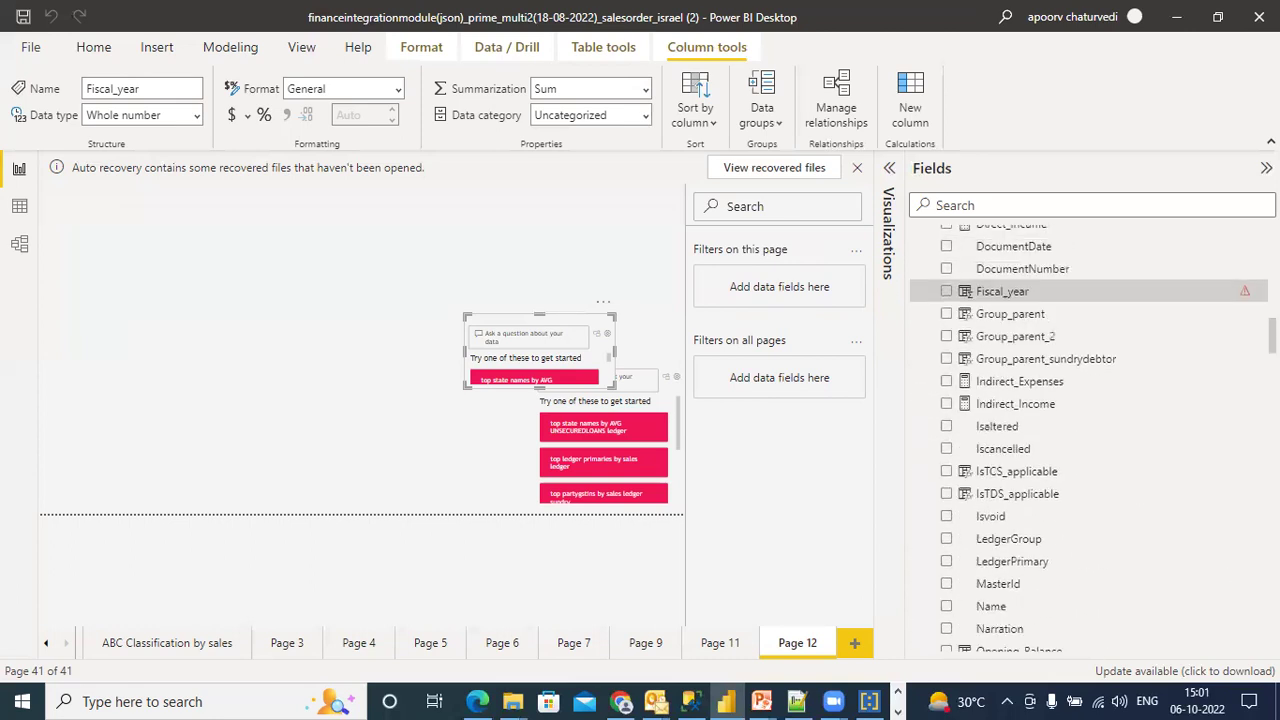
right_click(1247, 300)
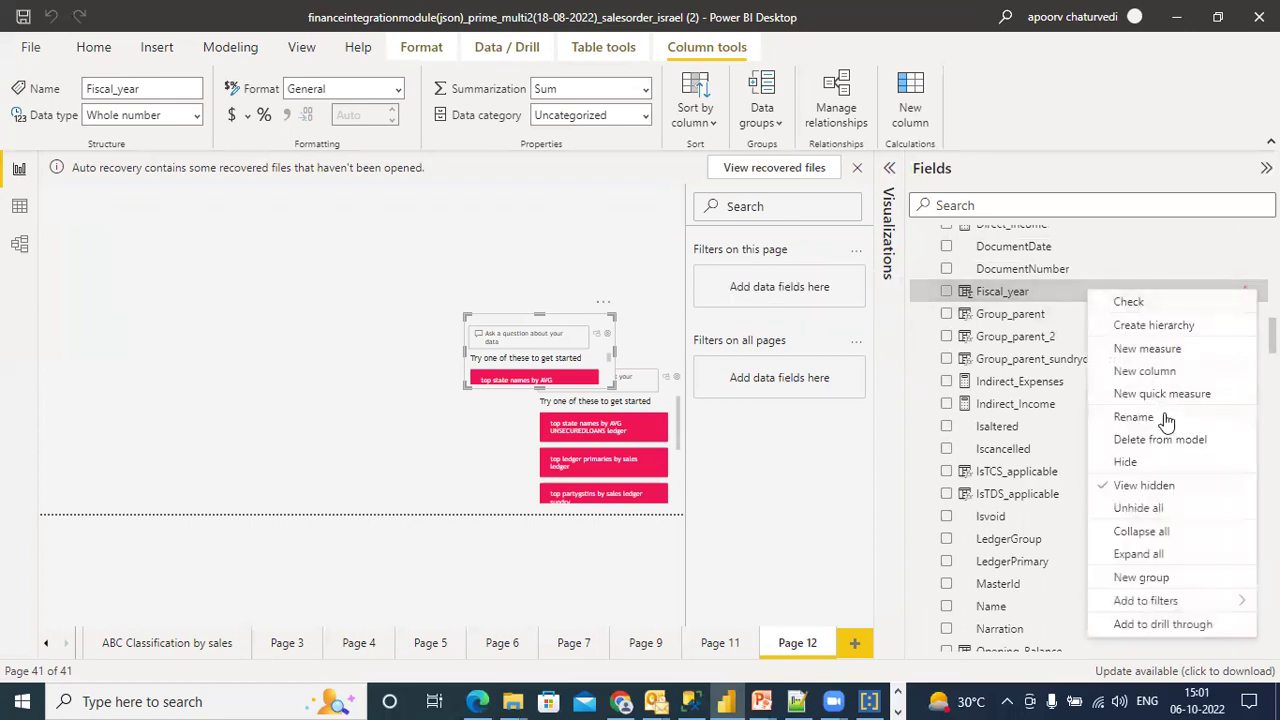
key("Escape")
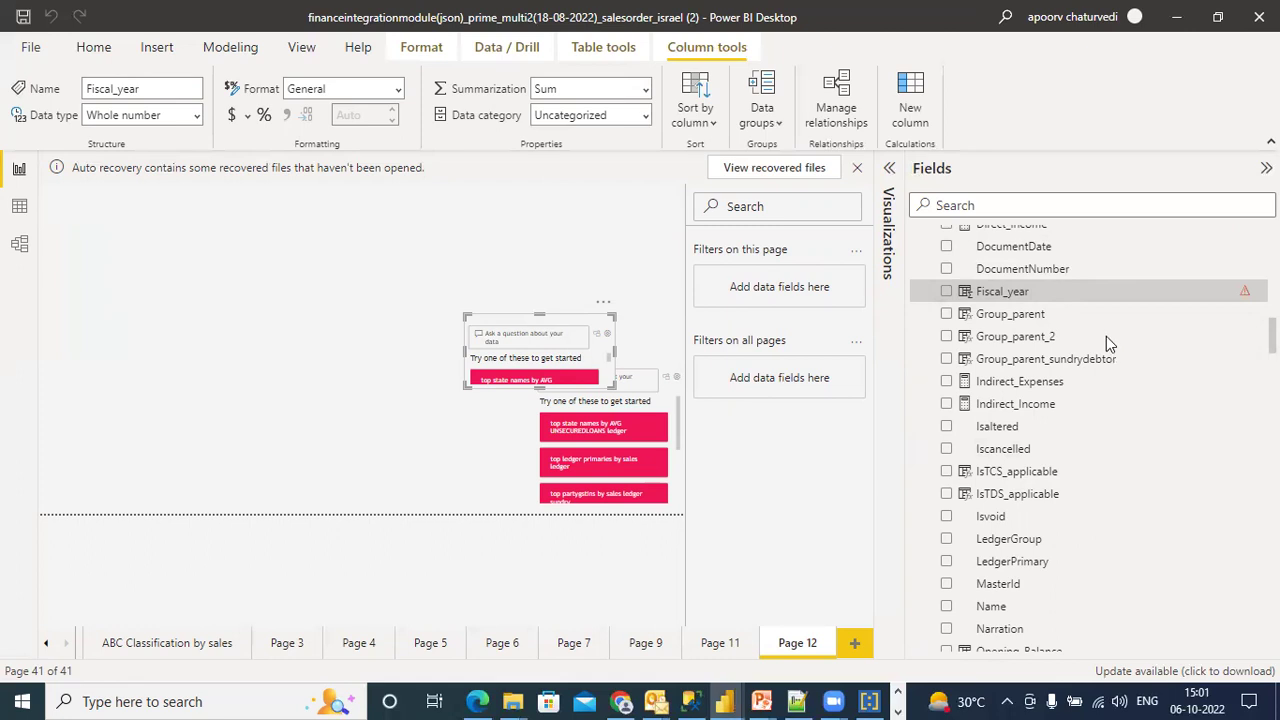
key("Delete")
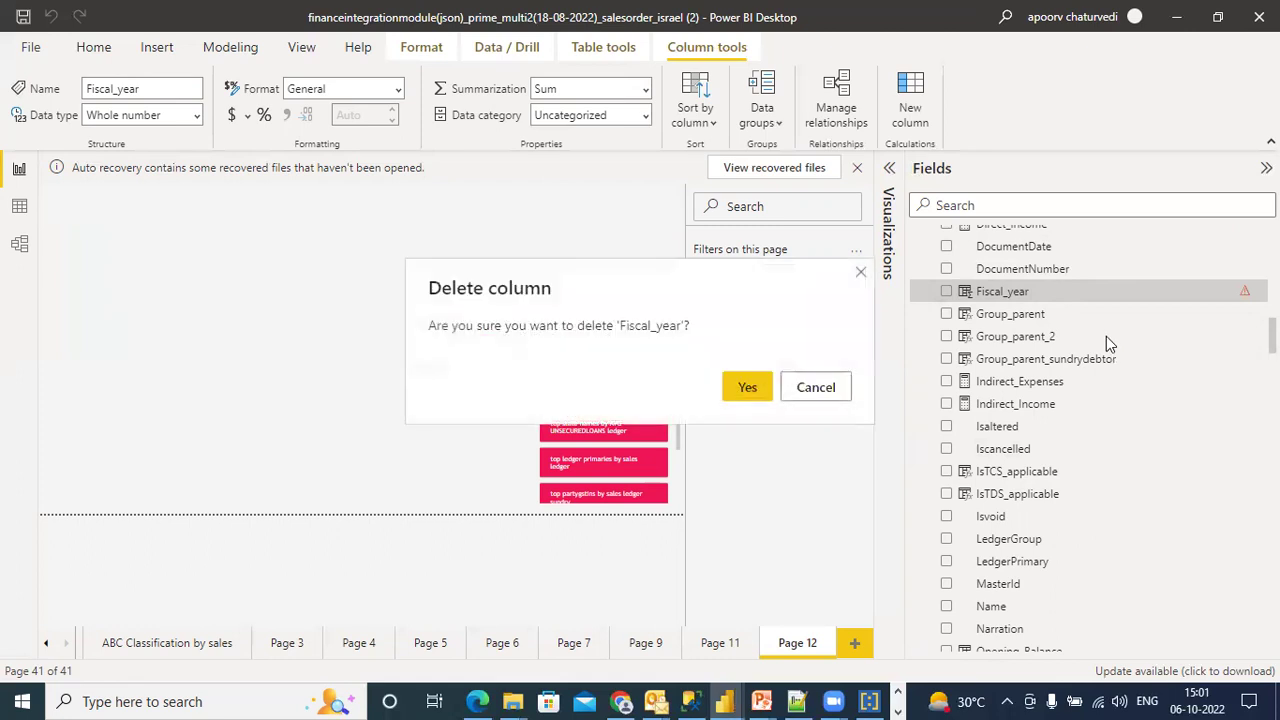
left_click(760, 395)
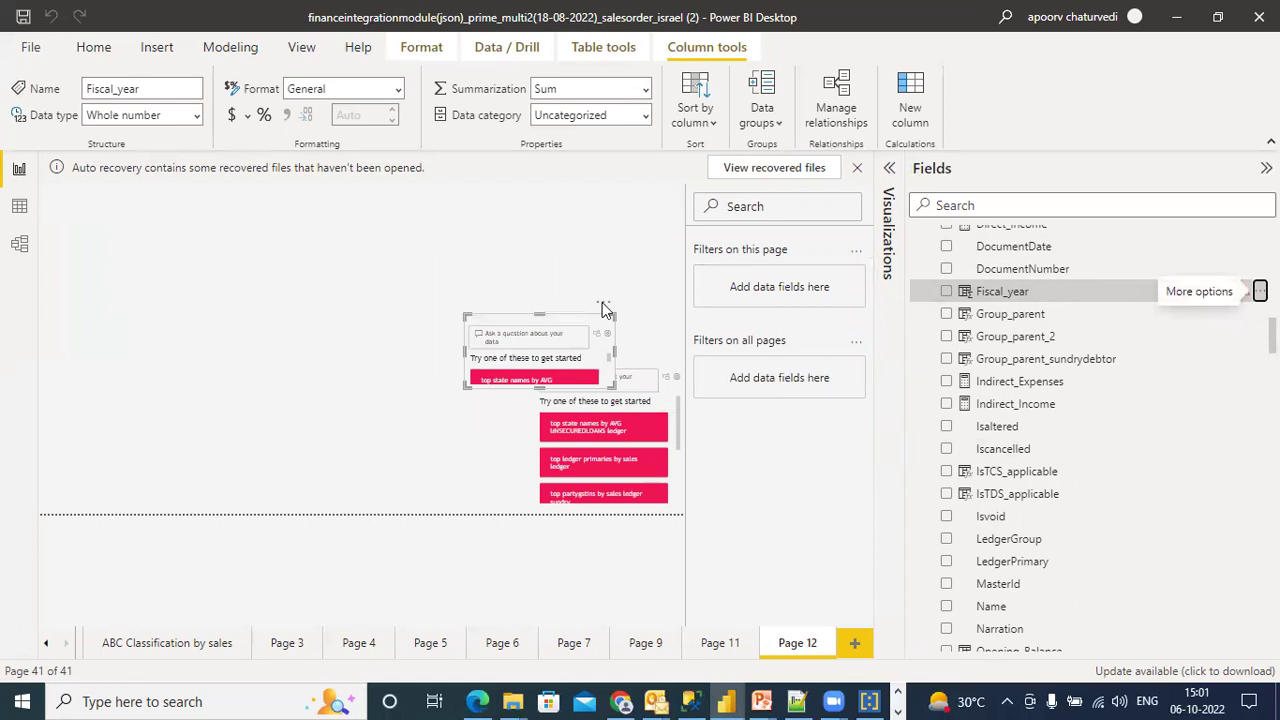
Switch to Notepad++ and, below the existing notes, start a definition "Table=" followed by selectcolumns(date_dimension,"document_date" on a new line.
left_click(797, 701)
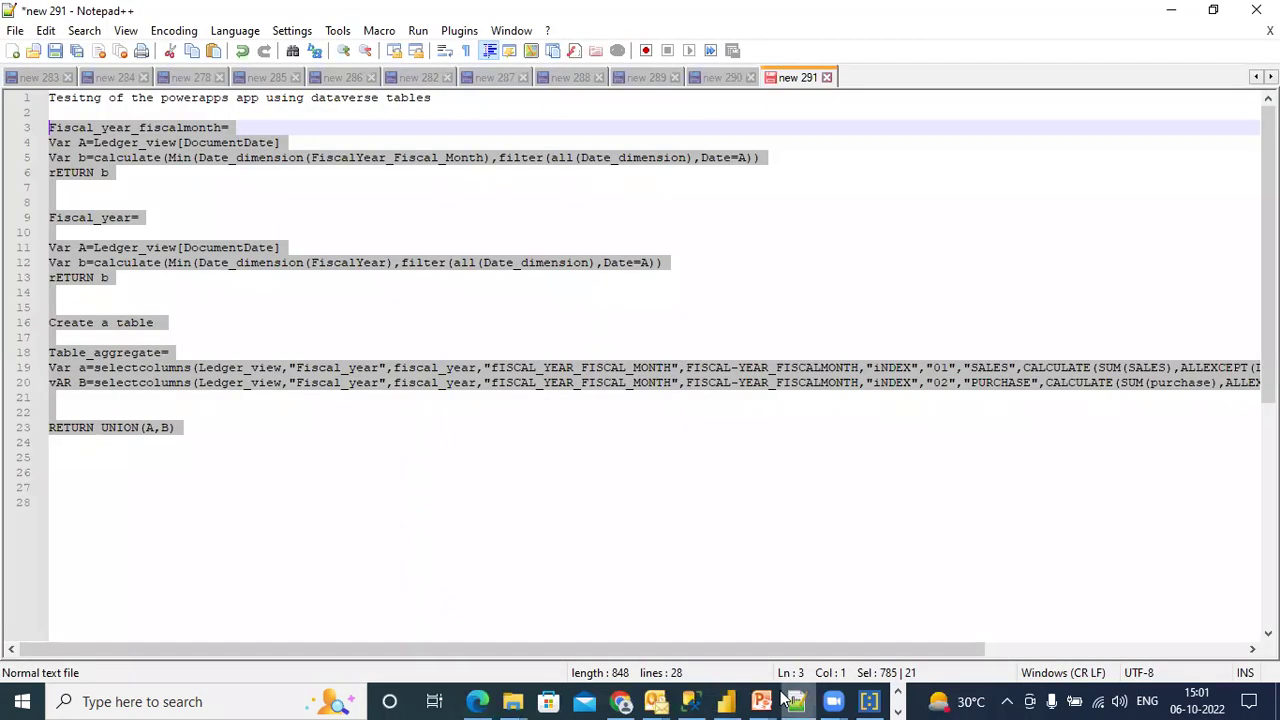
type("Table=")
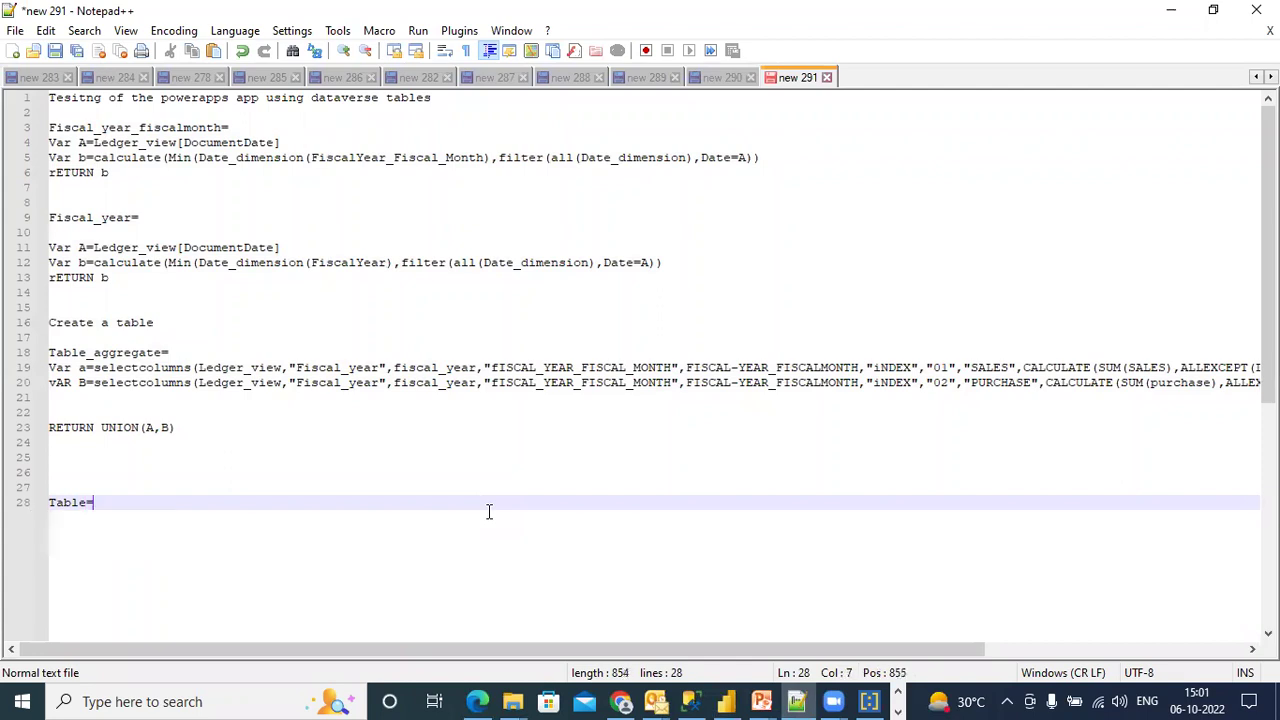
key("Return")
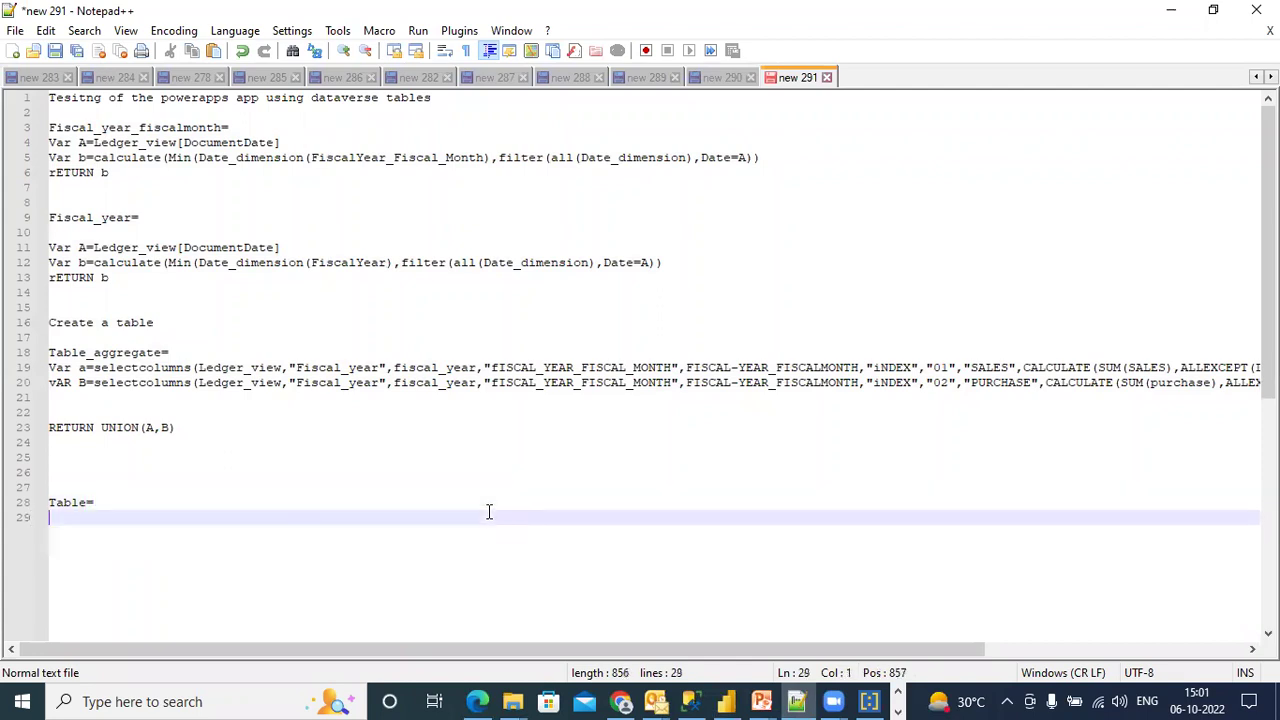
type("selectcolumns")
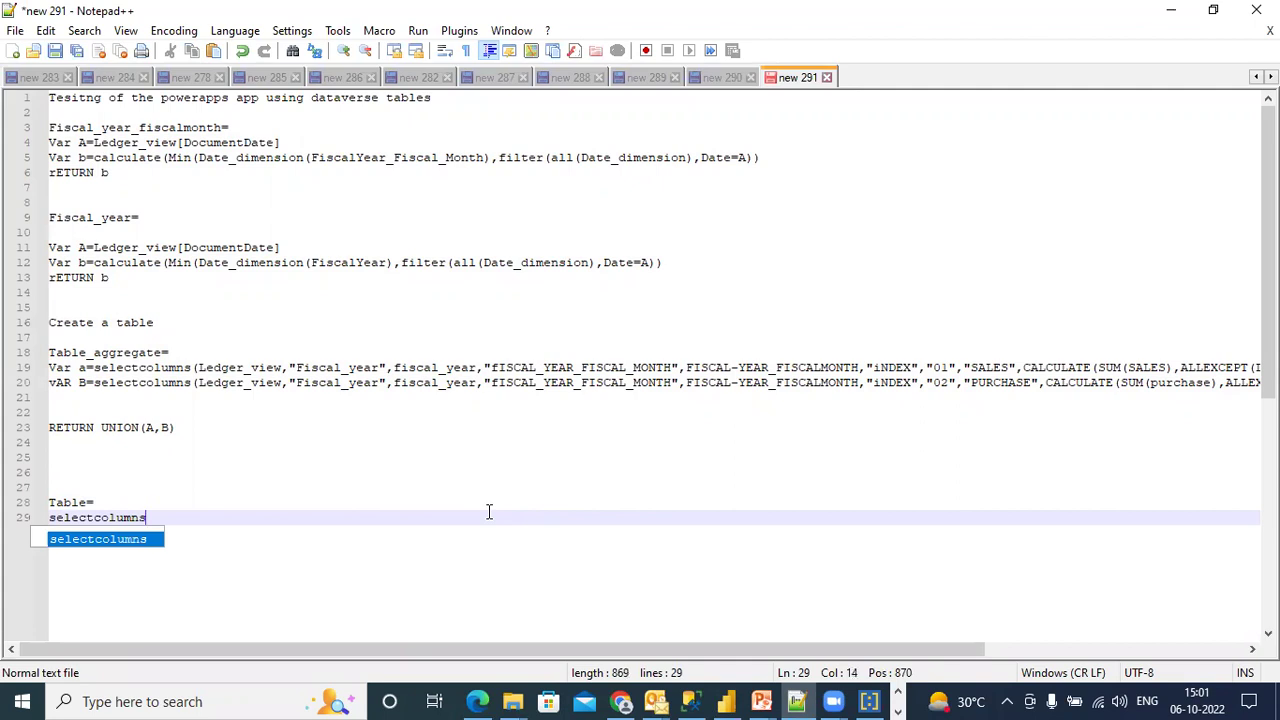
type("(")
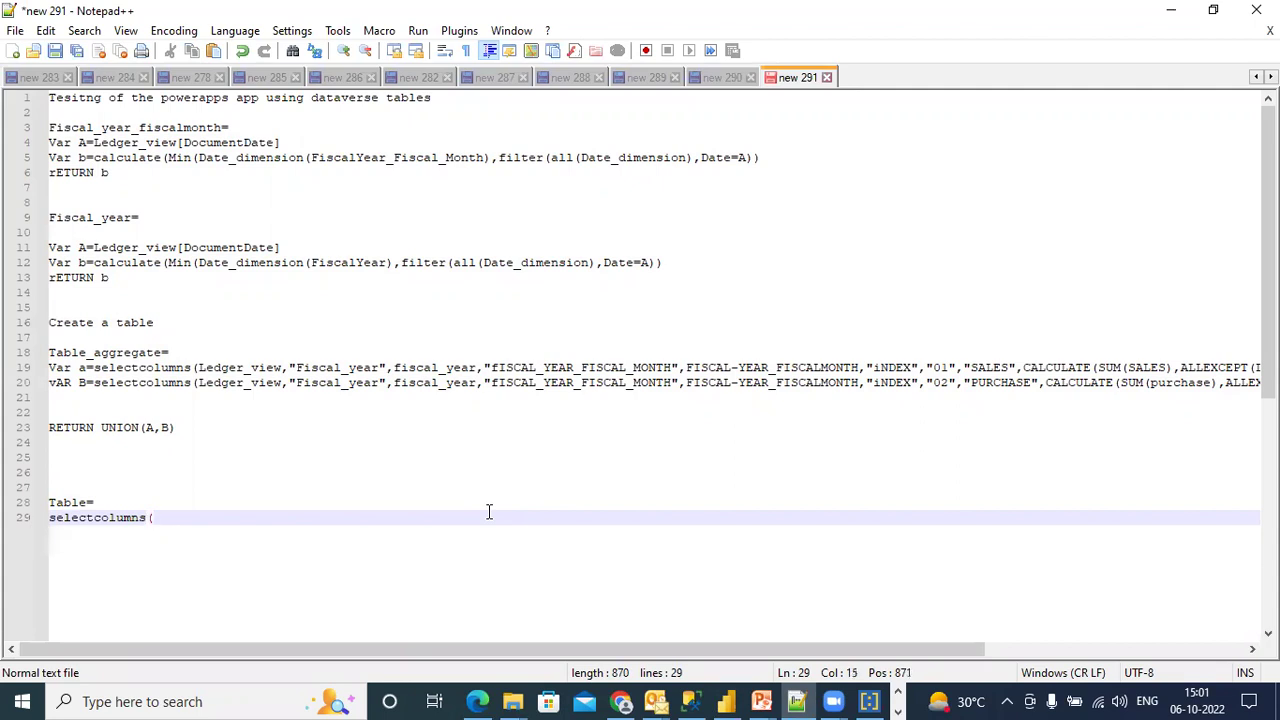
type("dat")
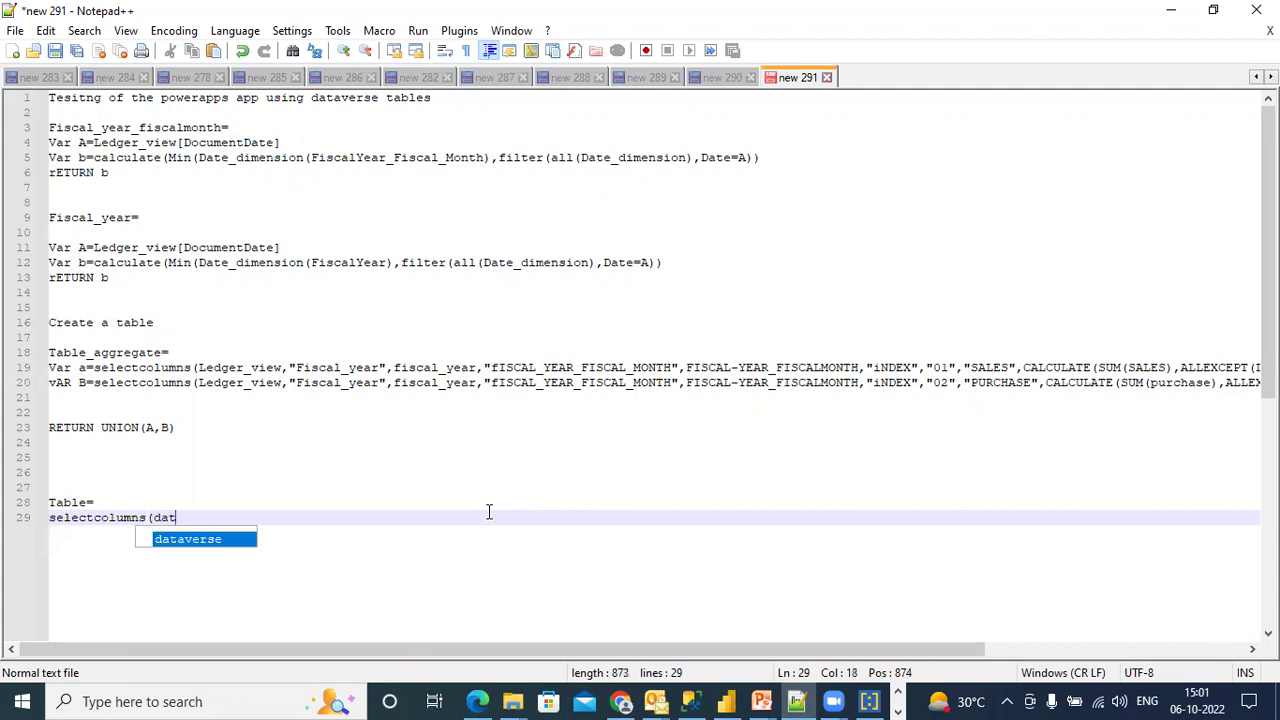
type("e_dimensions")
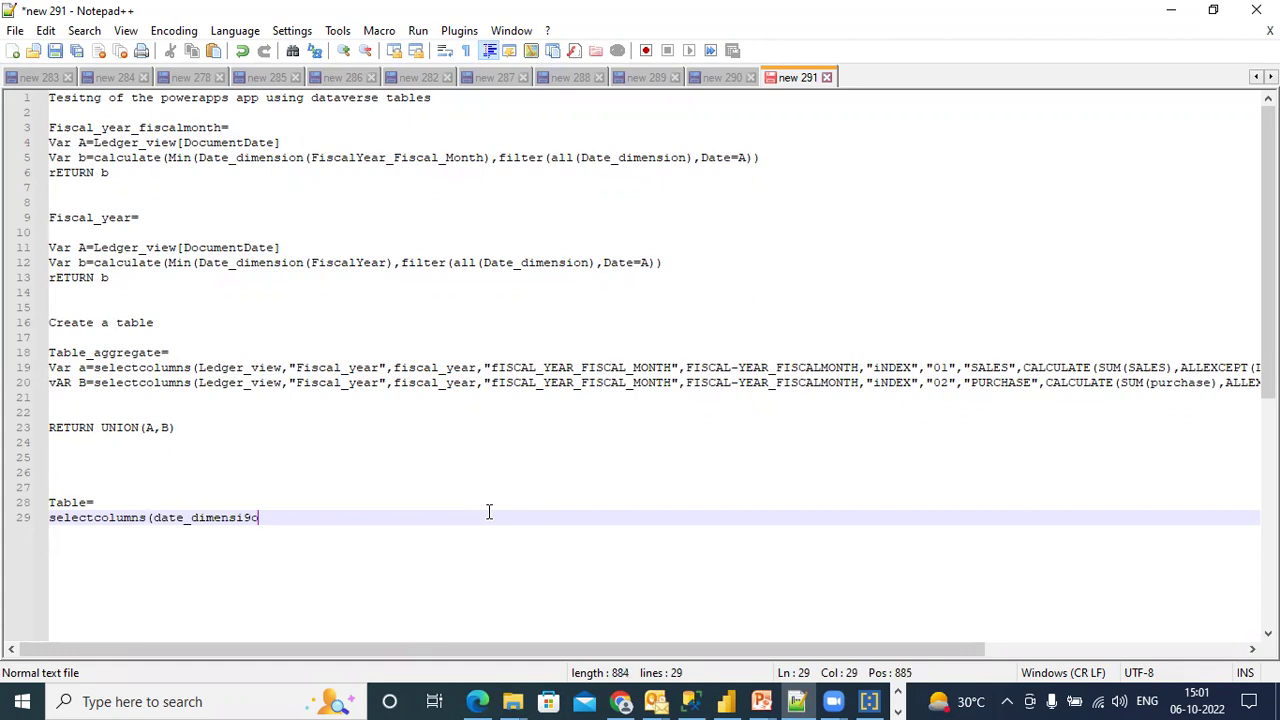
key("BackSpace")
key("BackSpace")
key("BackSpace")
type("on,\"document_date\"")
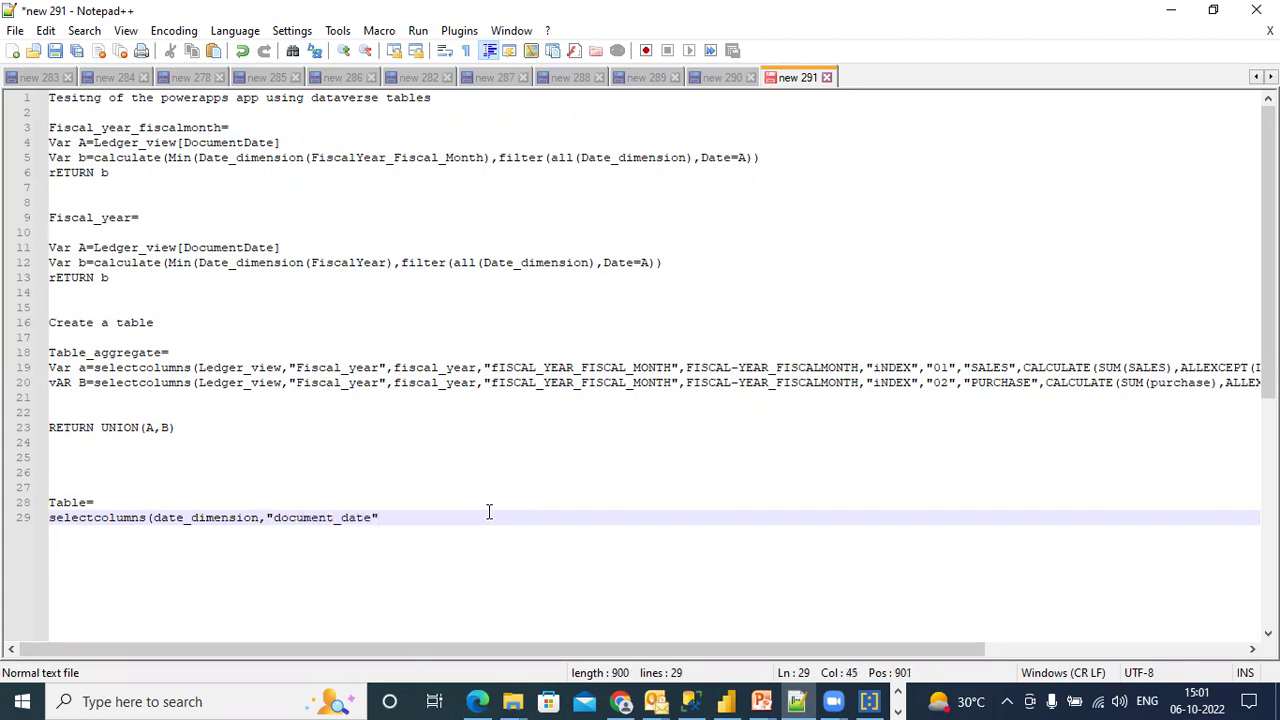
Add format(document_date,"YYYY-MM-DD") as the expression for the document_date column in the selectcolumns line.
type(",format(\"docyu")
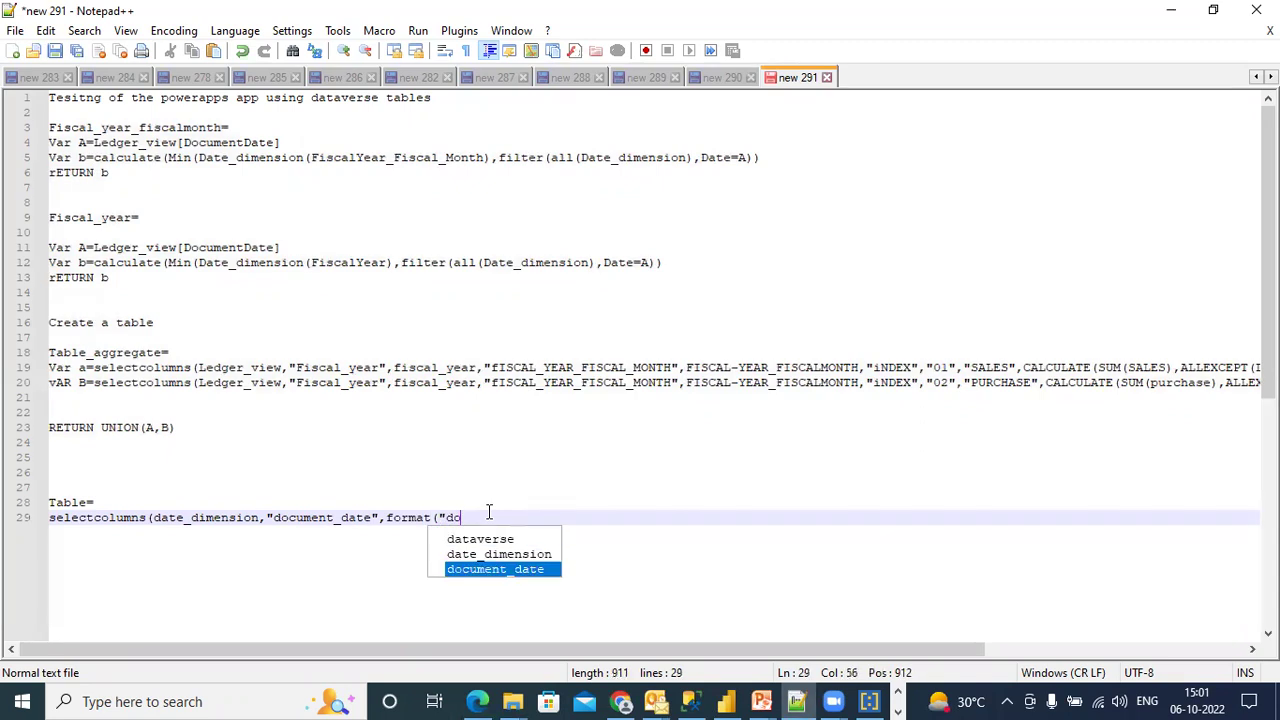
key("BackSpace")
key("BackSpace")
type("ument")
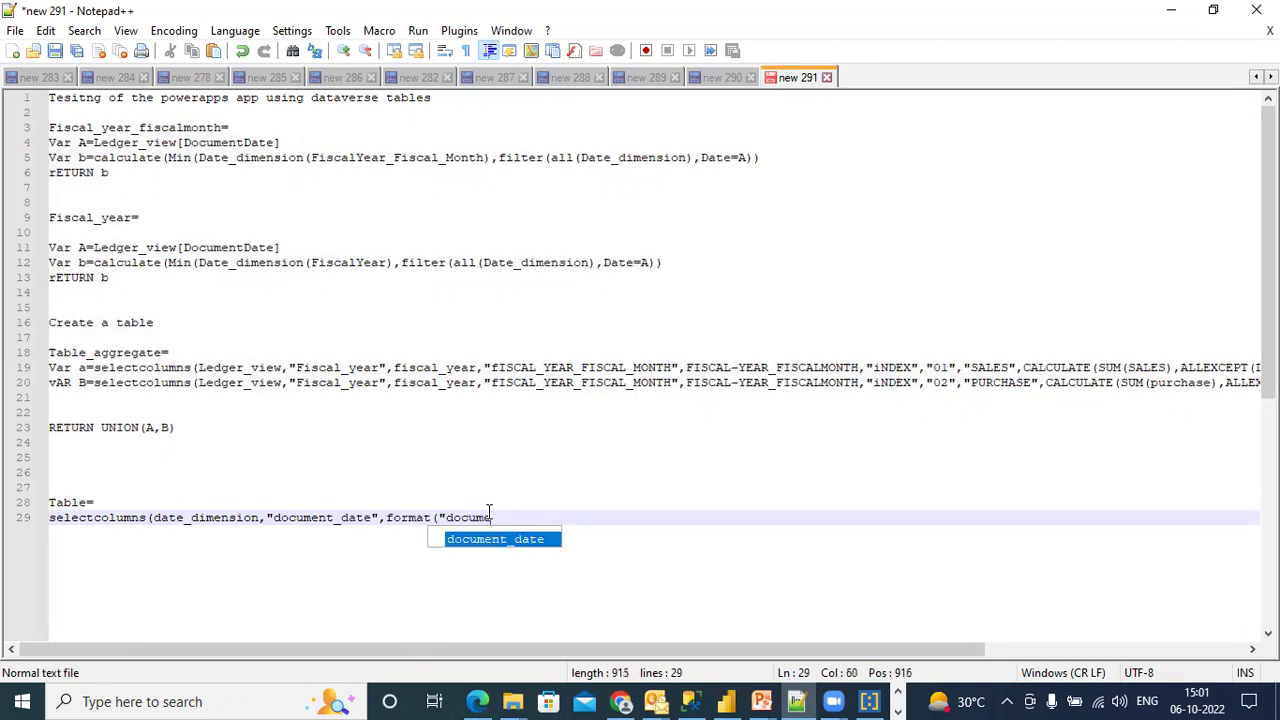
type("_date")
left_click(448, 517)
key("BackSpace")
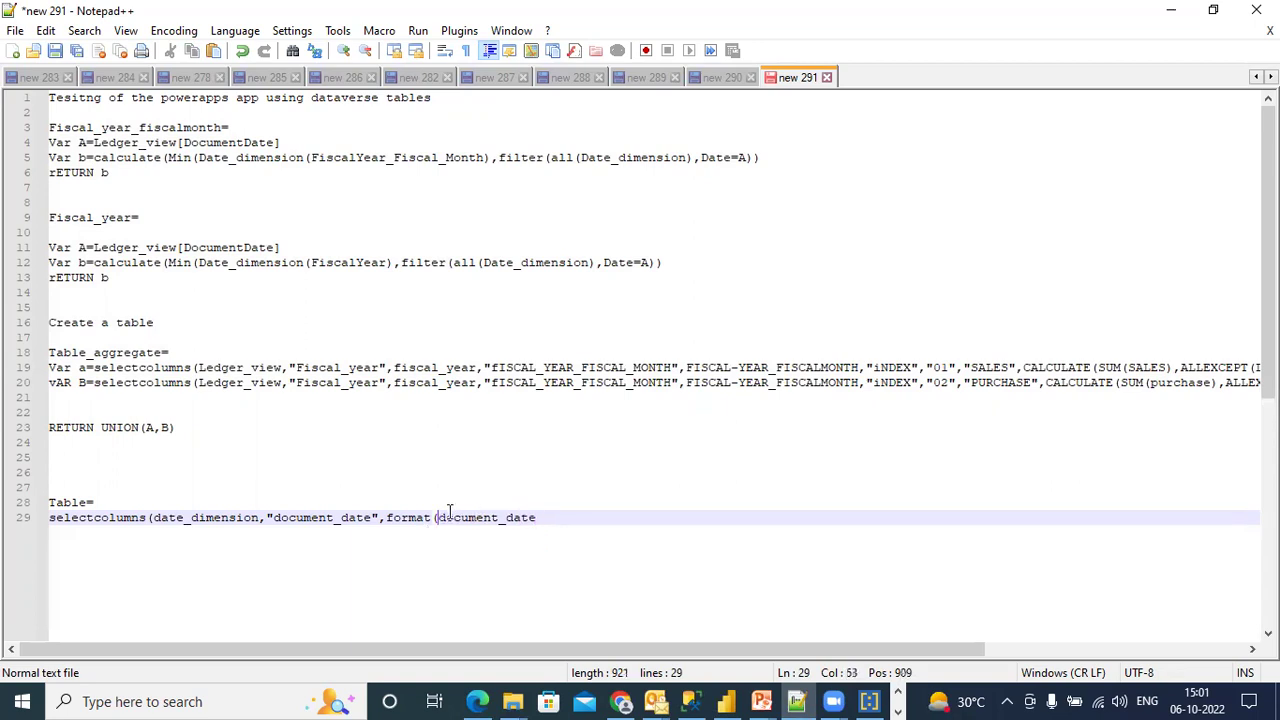
left_click(545, 517)
type(", ")
type("YYYY-MM-DD\"))")
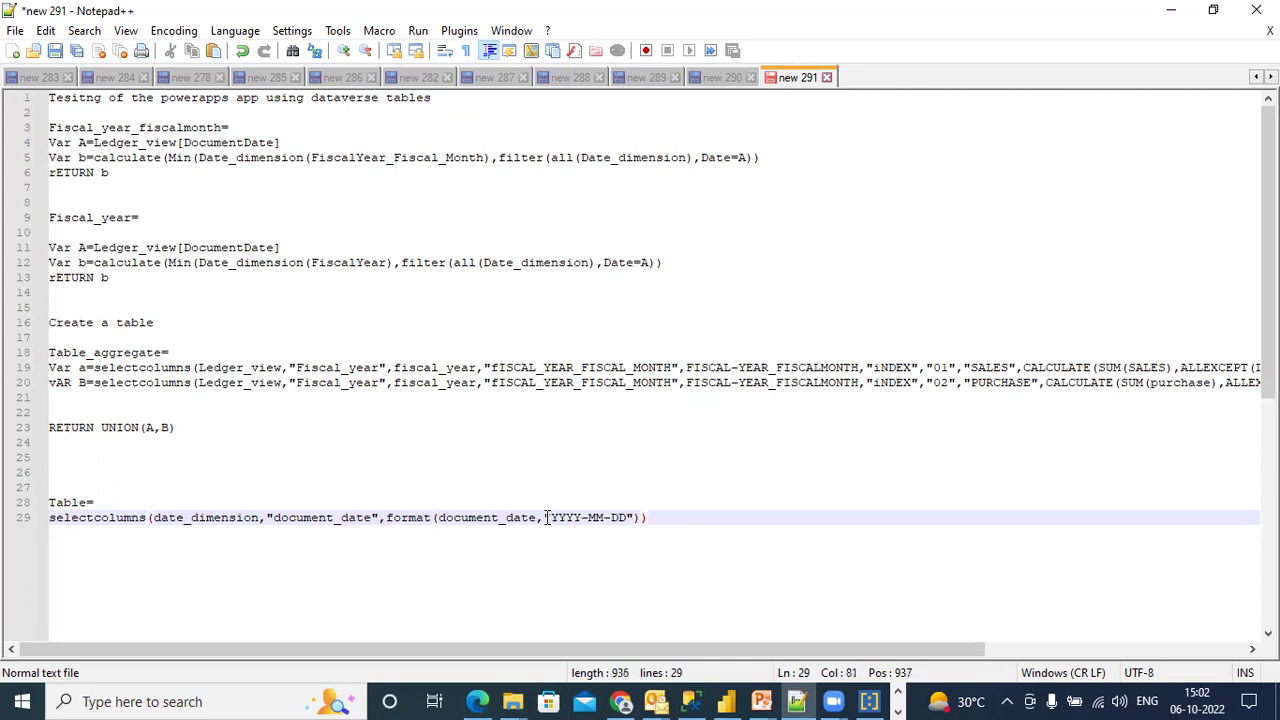
Extend the selectcolumns line with the column "FISCAL_YEAR" based on FISCALYEAR.
key("BackSpace")
type(",\"FISCAL_YEAR")
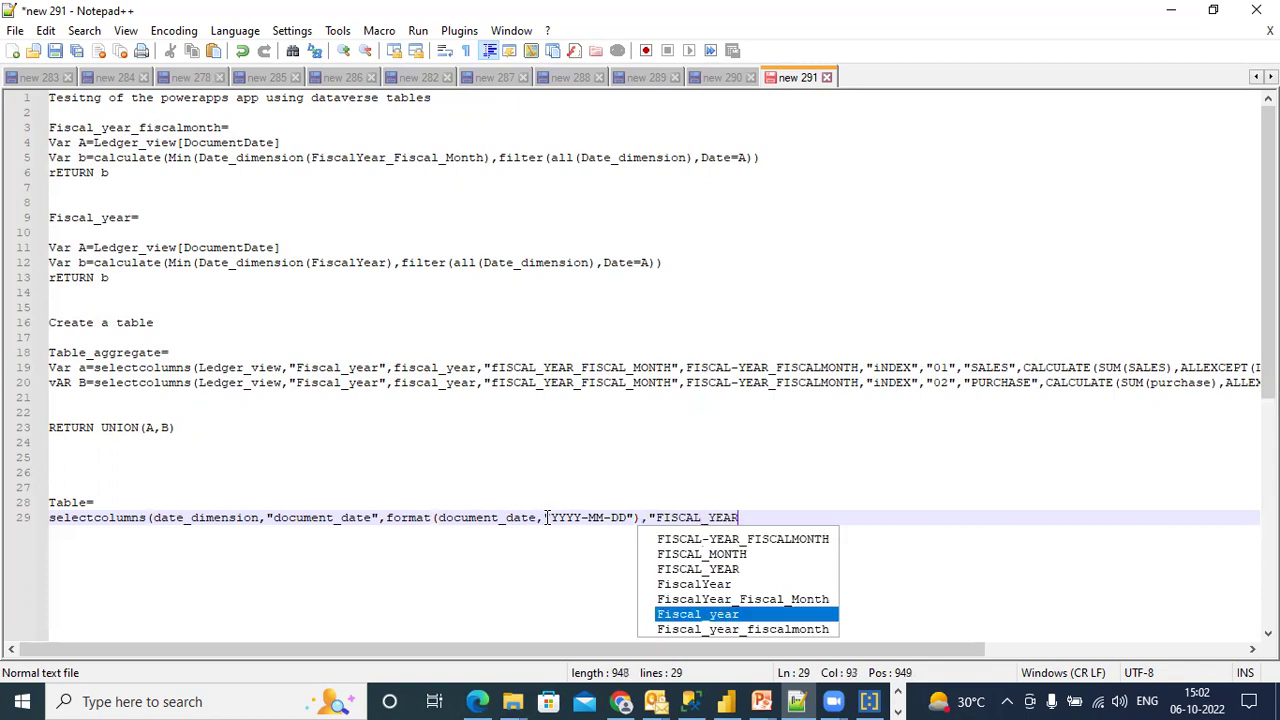
type("\",")
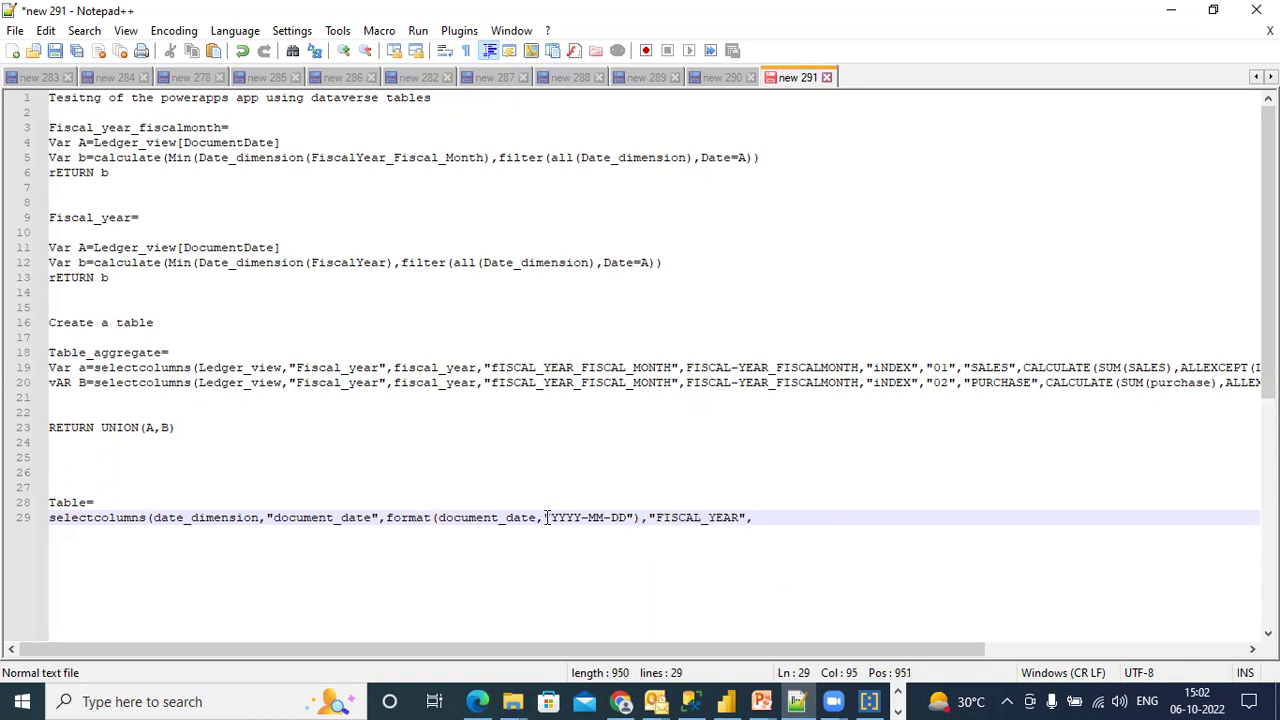
type("FISCALYEAR,")
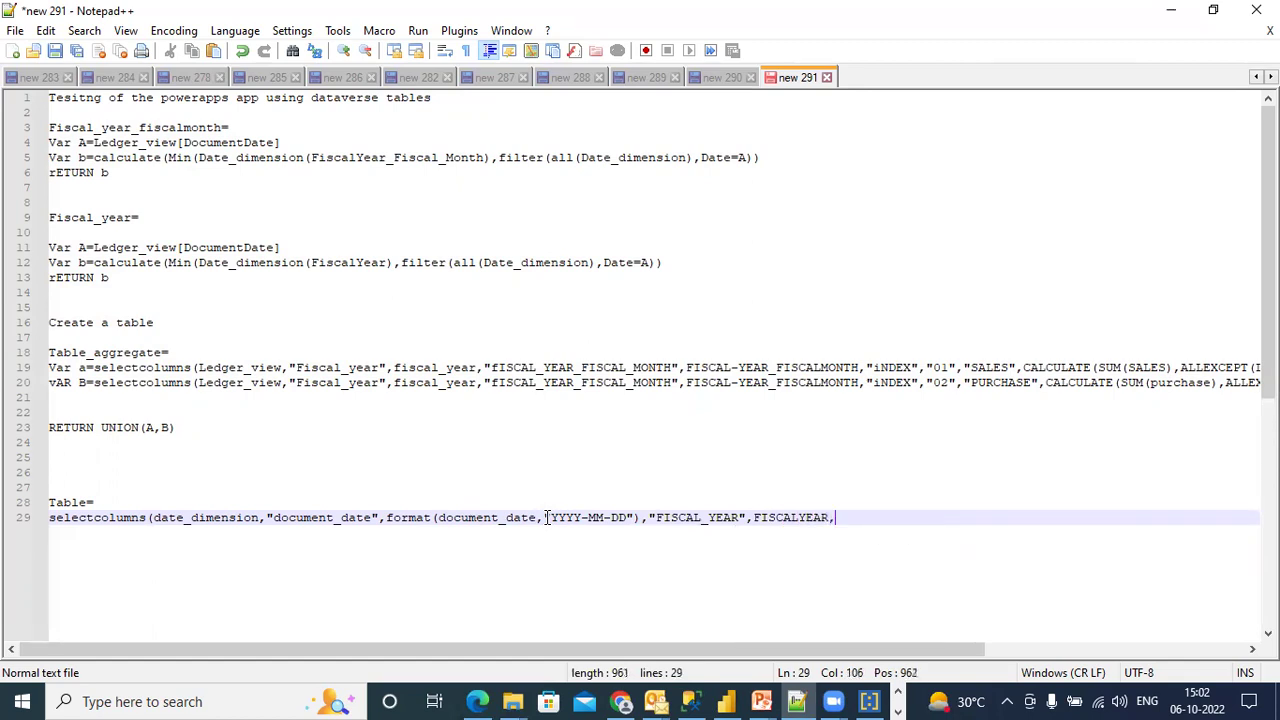
Finish the selectcolumns line with the column "FISCAL_YEAR_FISCAL_MONTH" based on FISCALYEAR_FISCALMOINTH, close the bracket and leave blank lines below.
type("\"FISCAL_")
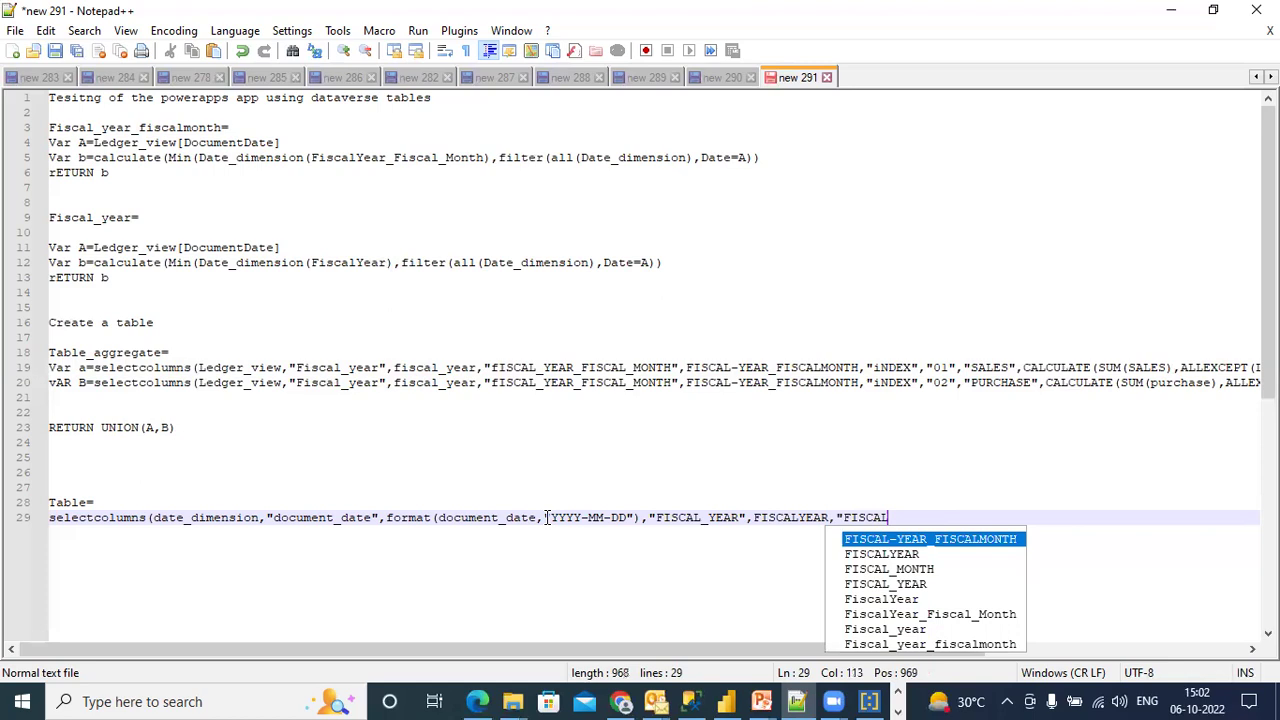
type("YEAR")
type("_F")
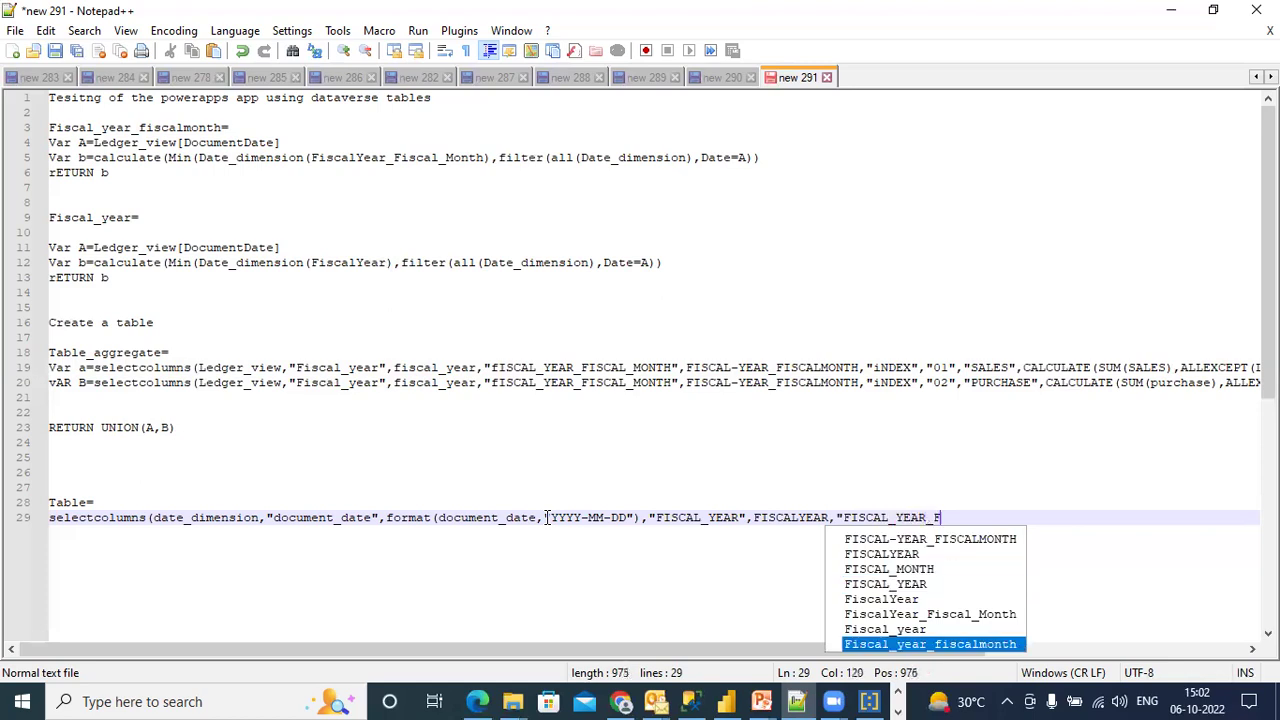
type("ISCAL_MONTH")
key("BackSpace")
key("BackSpace")
key("BackSpace")
key("BackSpace")
type("NTH")
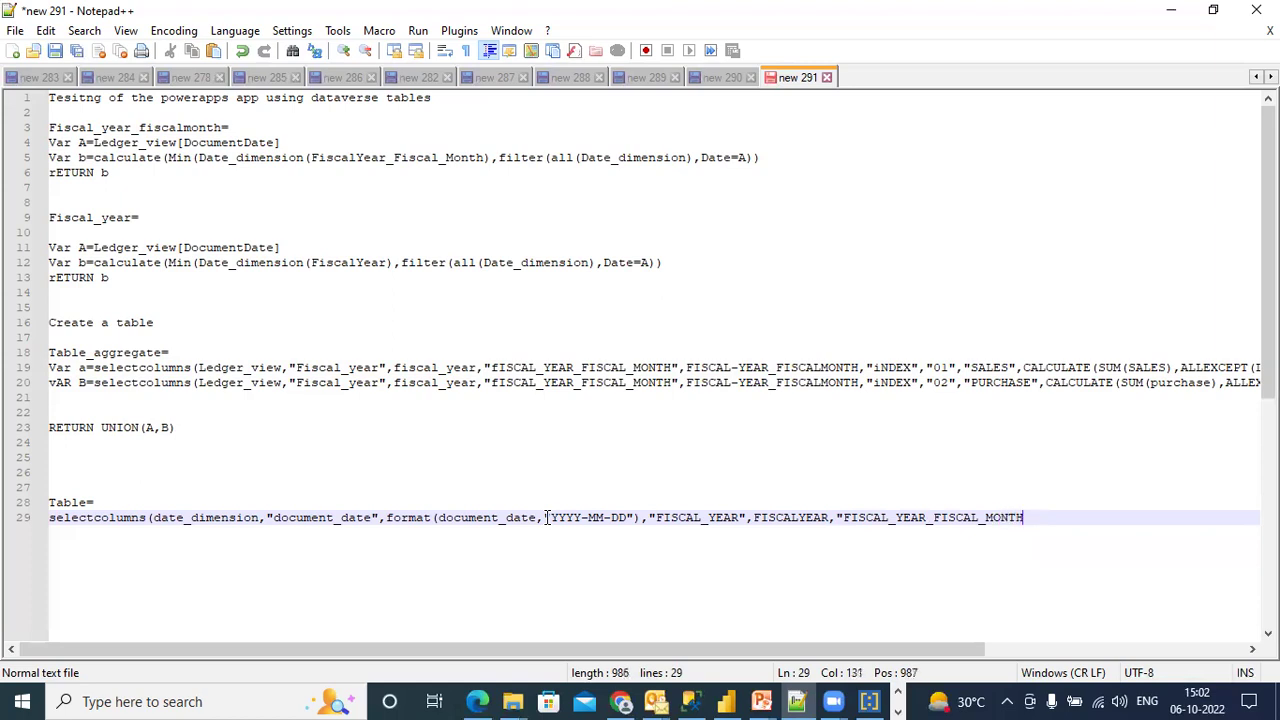
type("\",FISCAL")
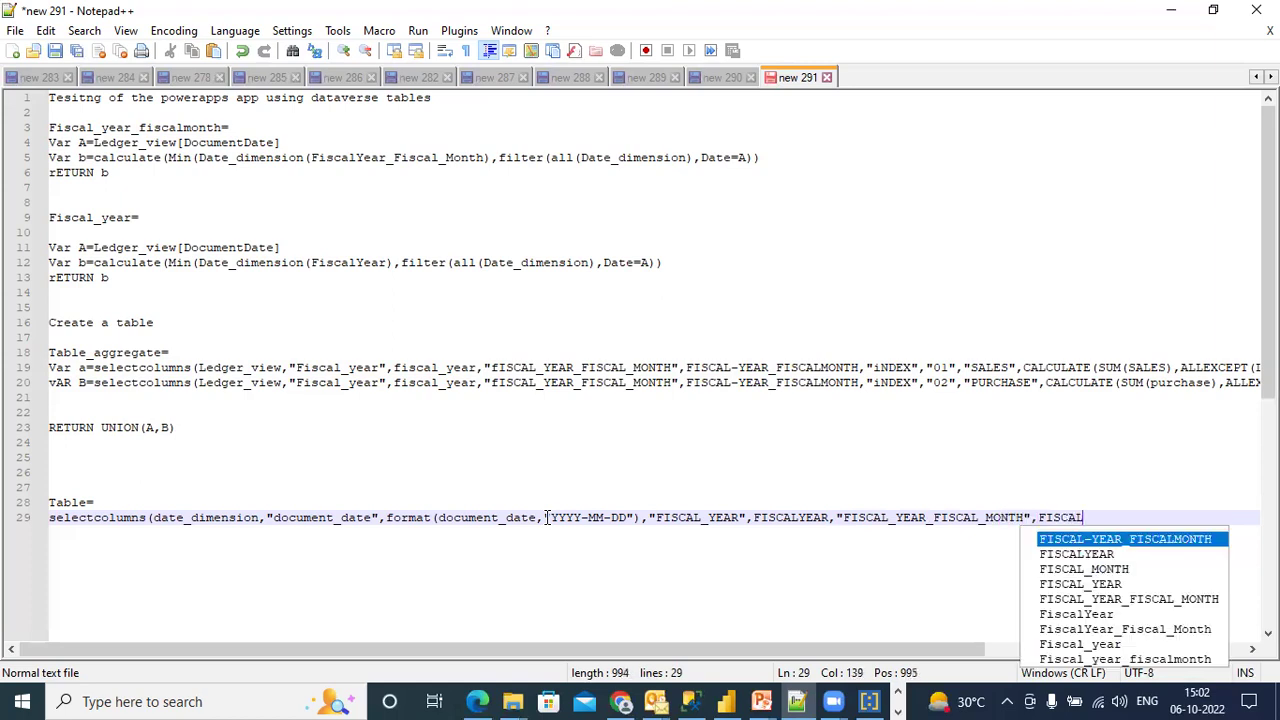
type("YEAR_FI")
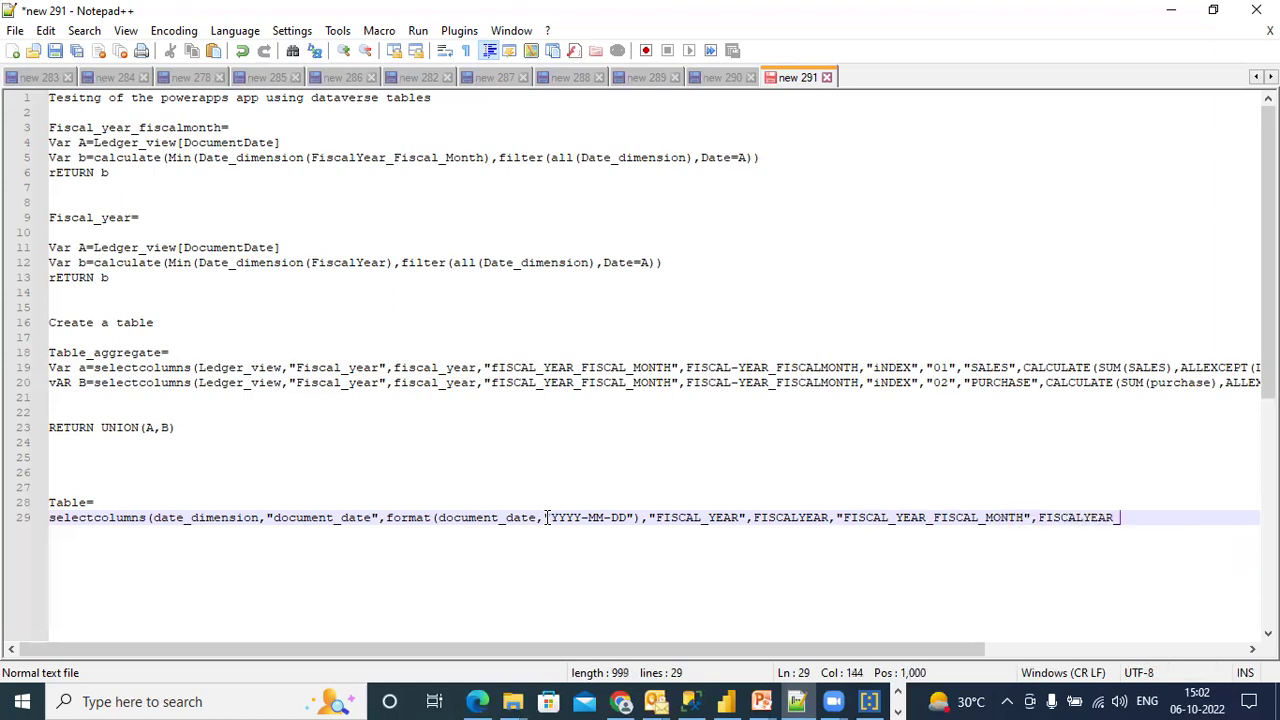
type("SCALMOINTH)")
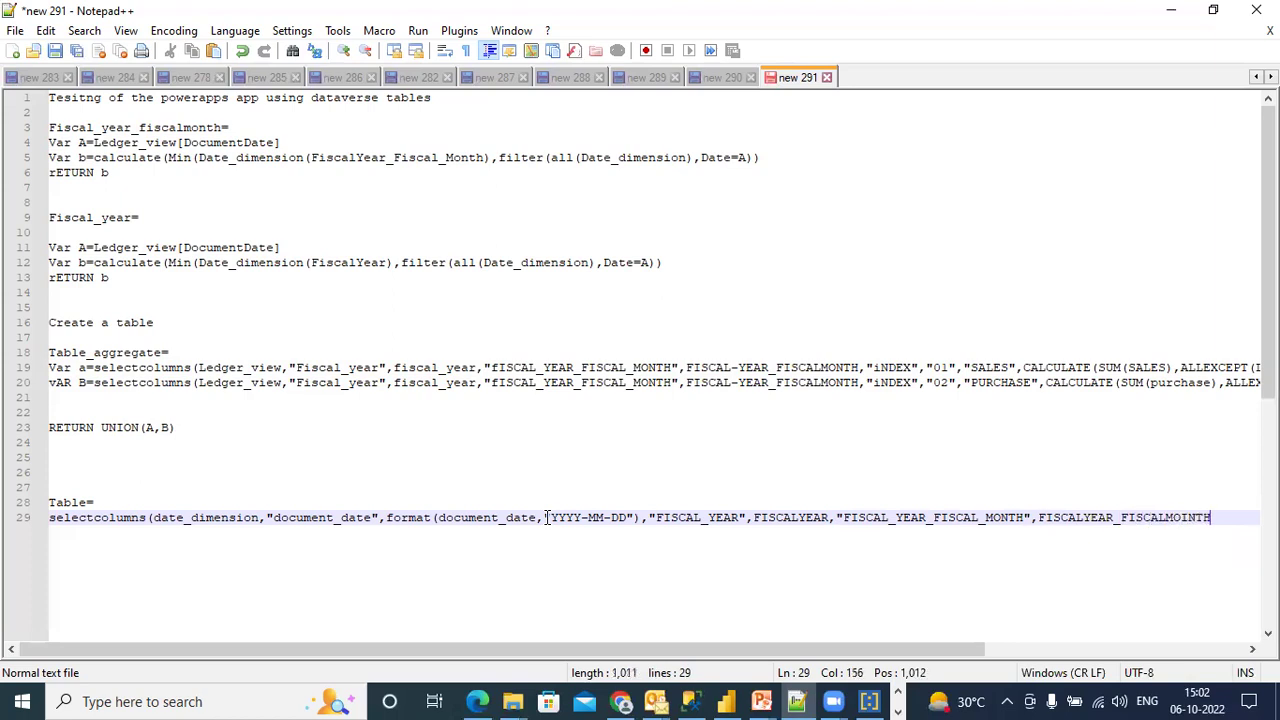
key("Return")
key("Return")
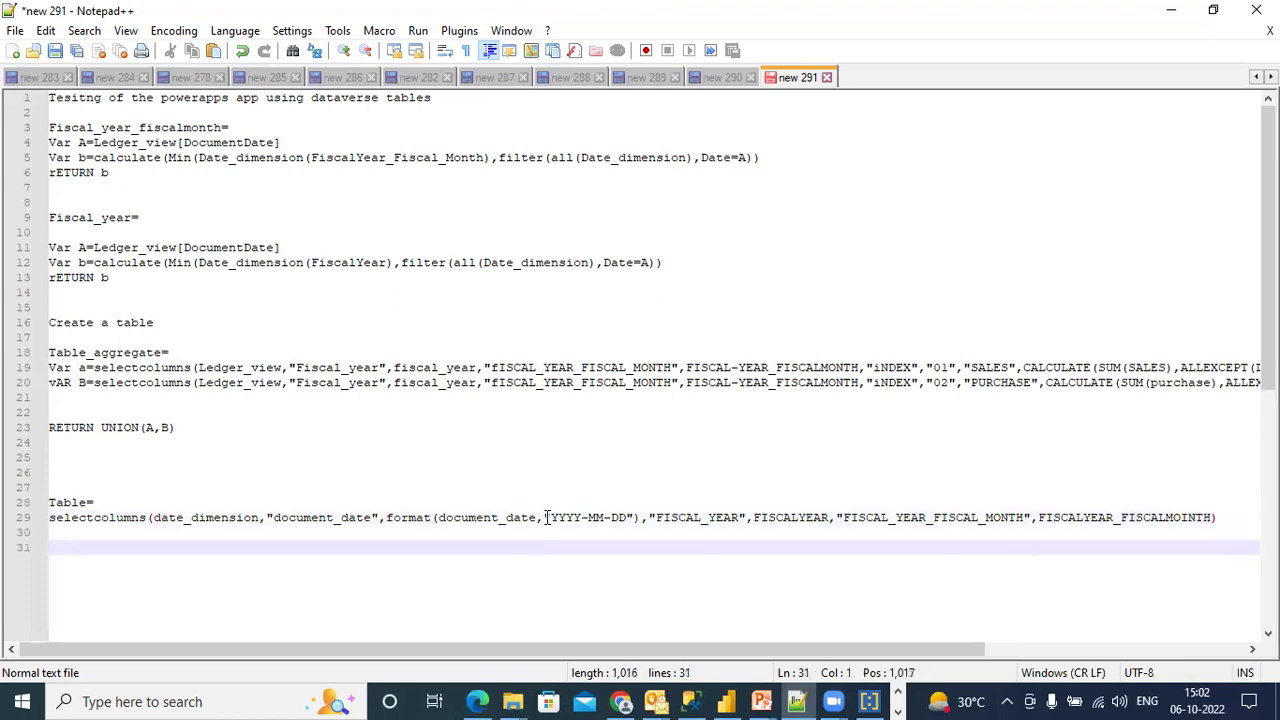
Insert a line "VAR A=" between "Table=" and the selectcolumns expression.
left_click(121, 503)
key("Return")
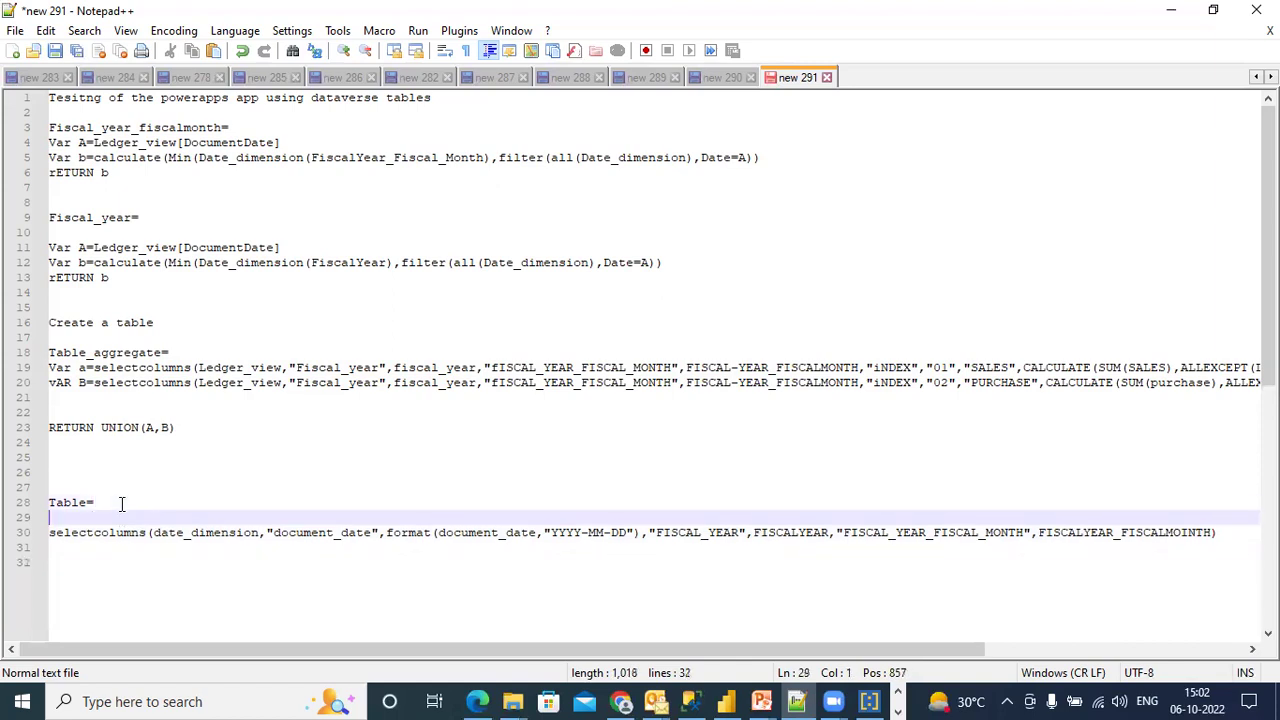
type("VAR A=")
Start a line "VAR B=SELECTCOLUMNS(LEDGER_VIEW," below the VAR A expression.
left_click(70, 571)
type("VAR B=-")
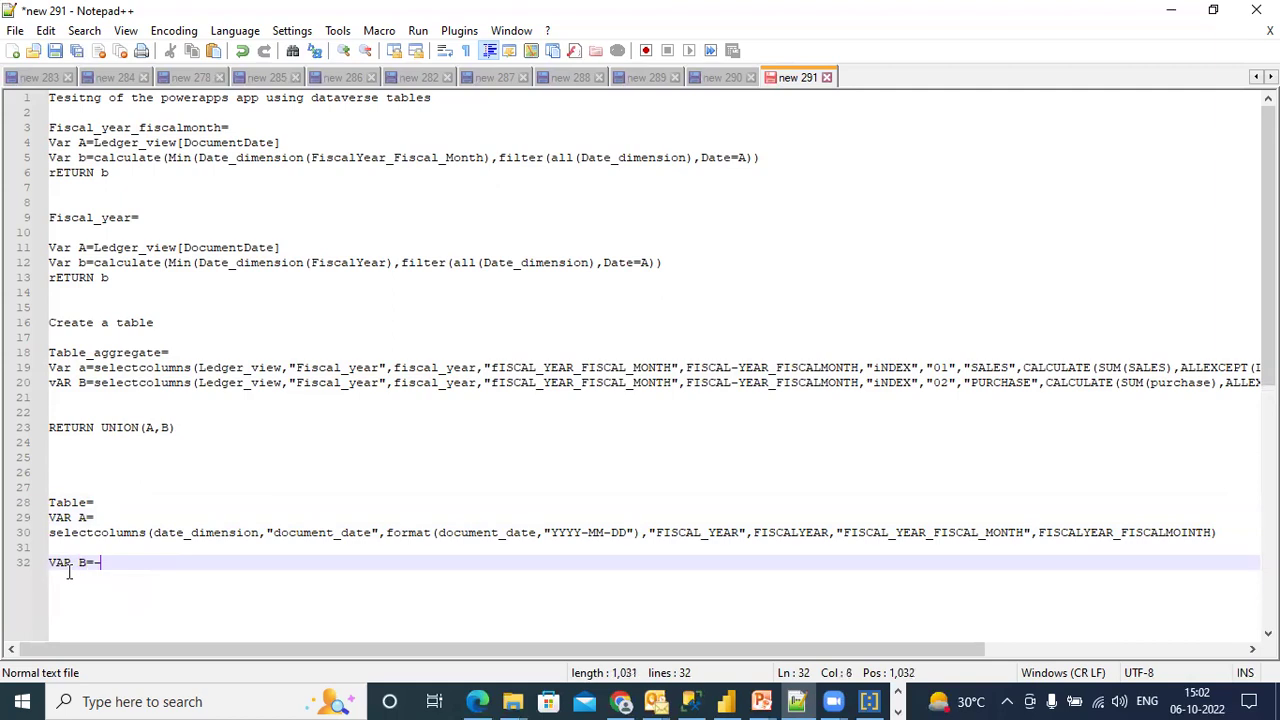
key("BackSpace")
type("SELECTCOLUMNS(")
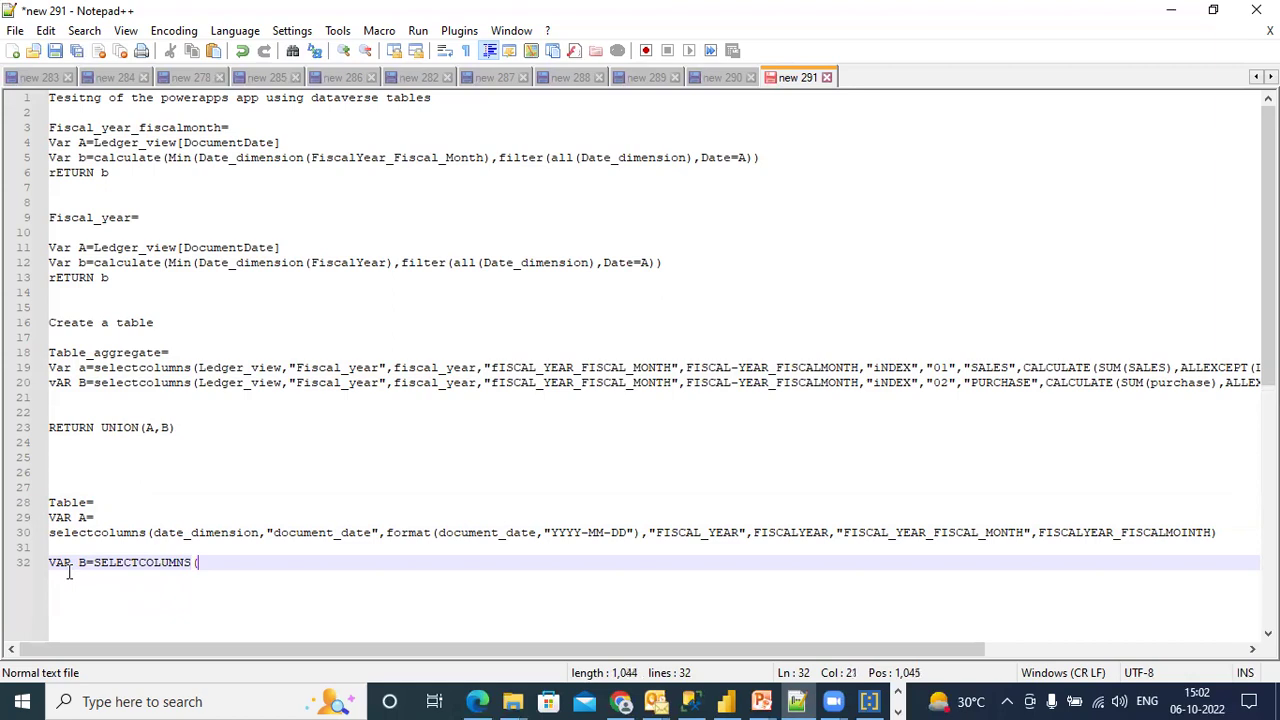
type("LEDGER_VIEW")
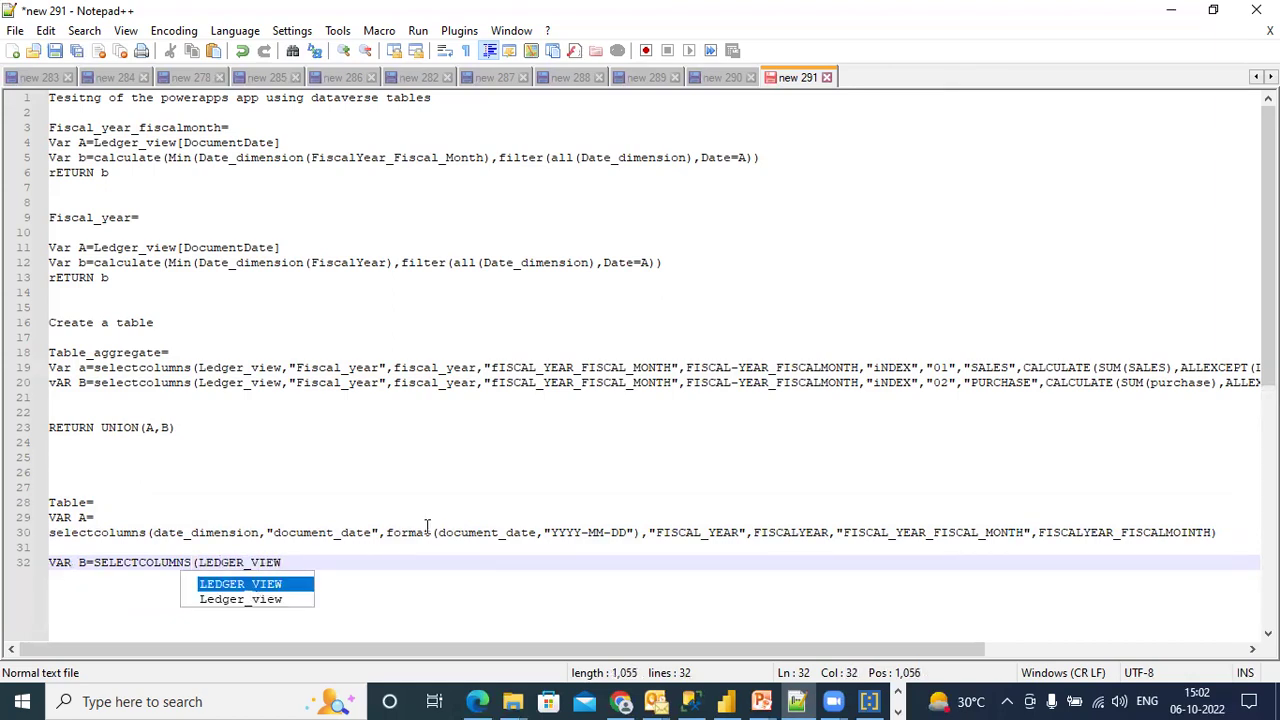
left_click(461, 535)
left_click(641, 530)
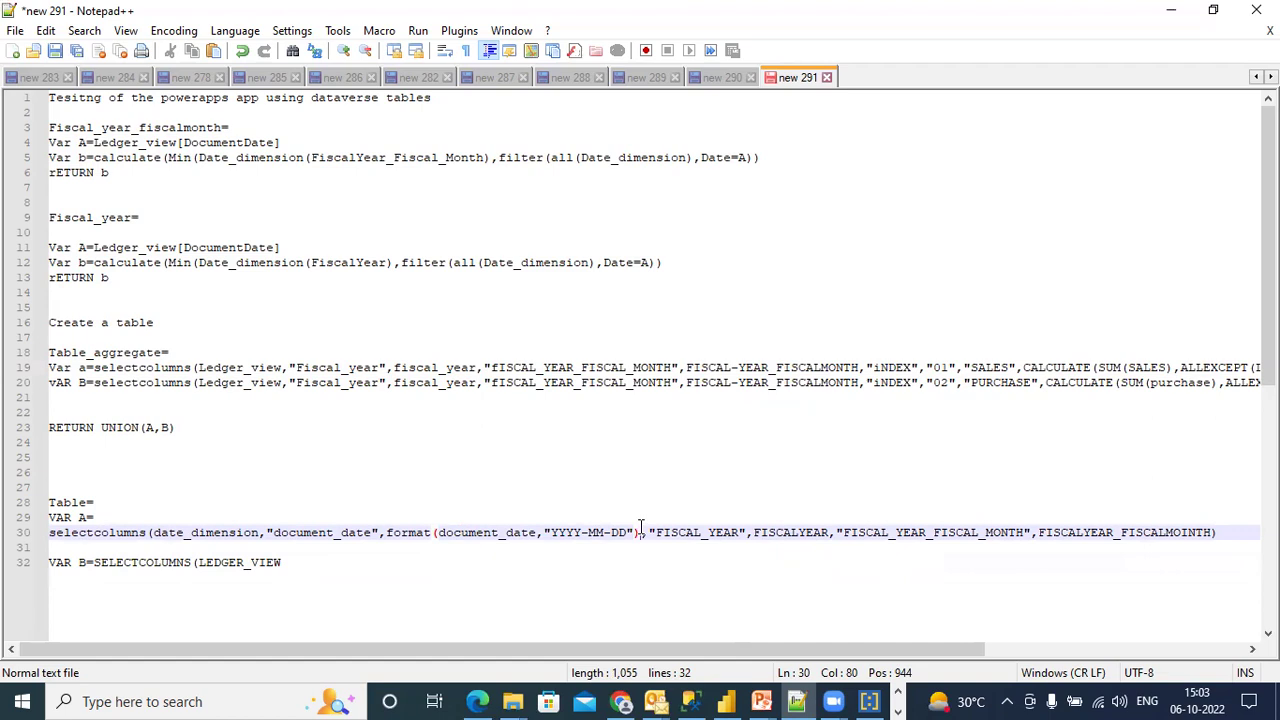
left_click(91, 503)
left_click(395, 559)
type(",")
Copy the "document_date" column name and its format expression from the VAR A selectcolumns line to the end of the VAR B line.
left_click_drag(638, 532, 268, 532)
key("ctrl+c")
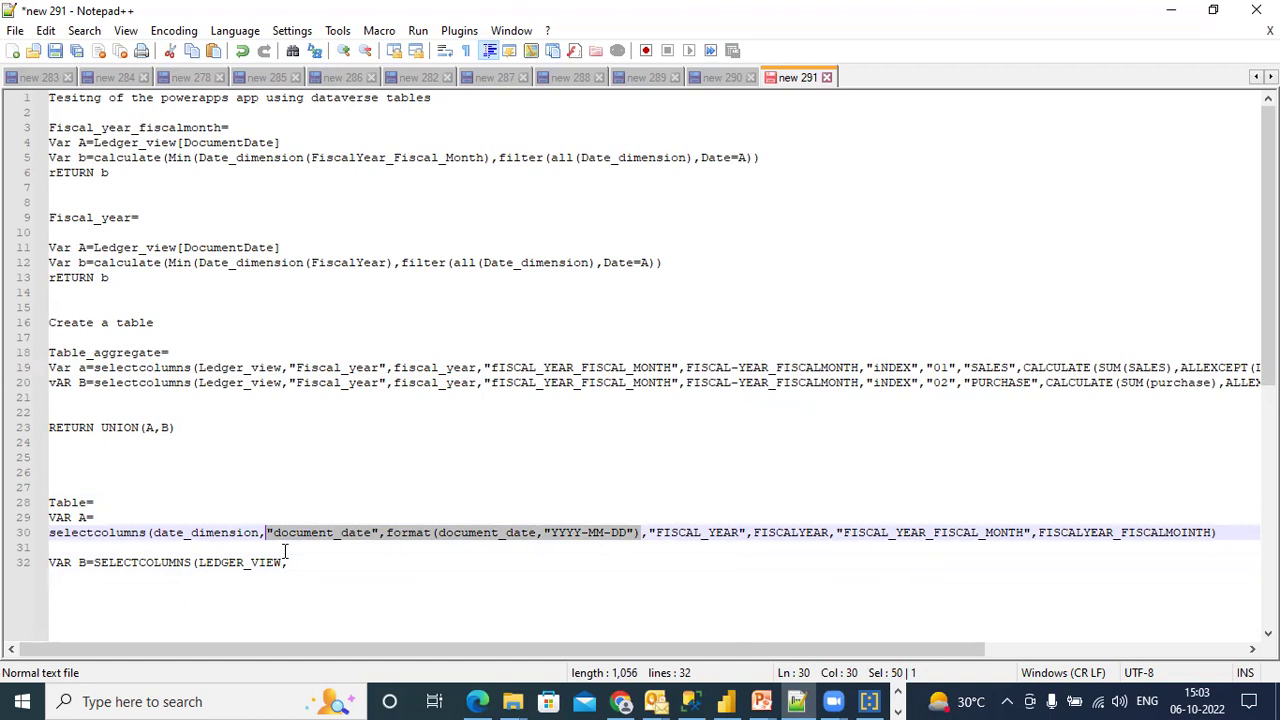
left_click(293, 562)
key("ctrl+v")
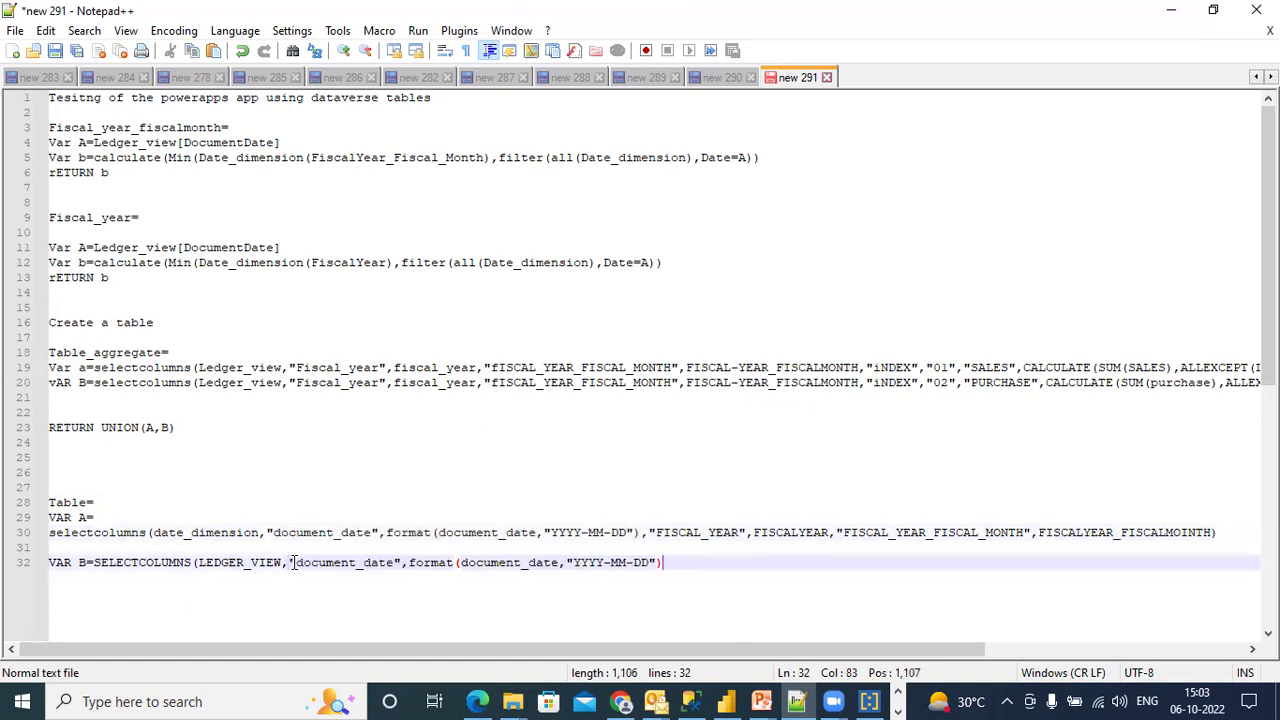
Qualify document_date inside the VAR B format expression as LEDGER_VIEW(document_date).
left_click(463, 564)
type("LEDGER_VIE")
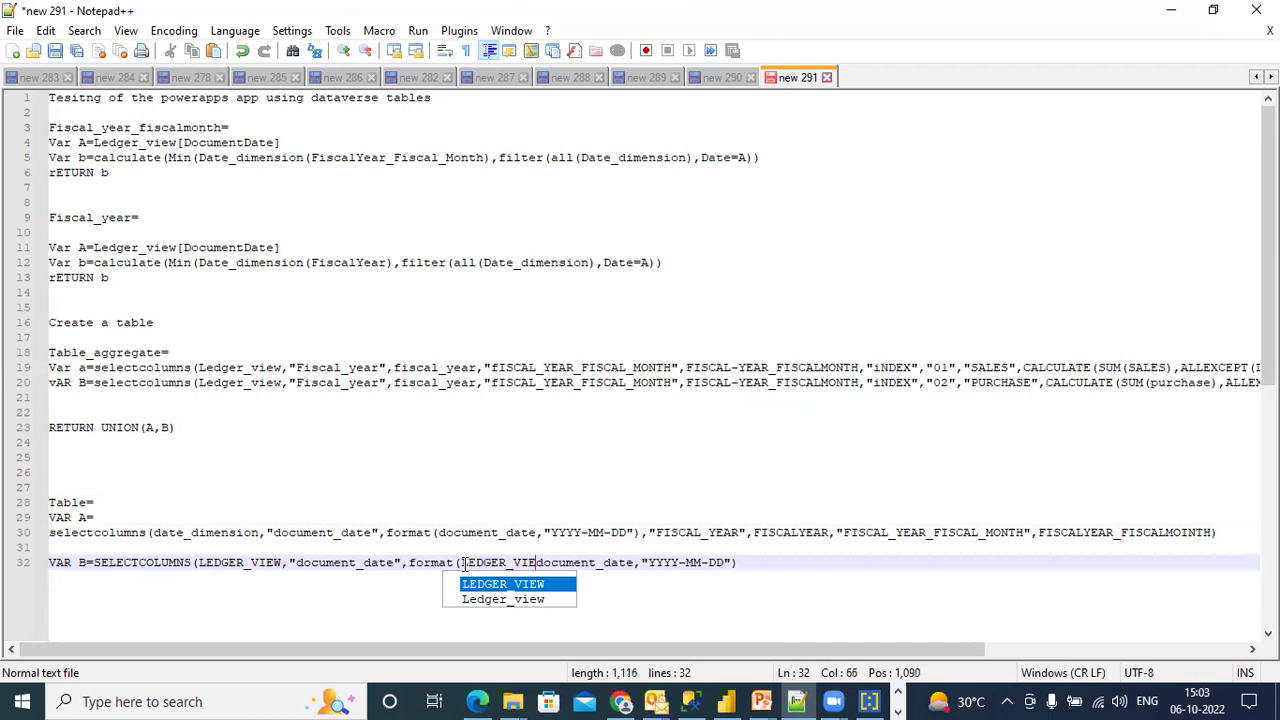
type("W(")
left_click(651, 562)
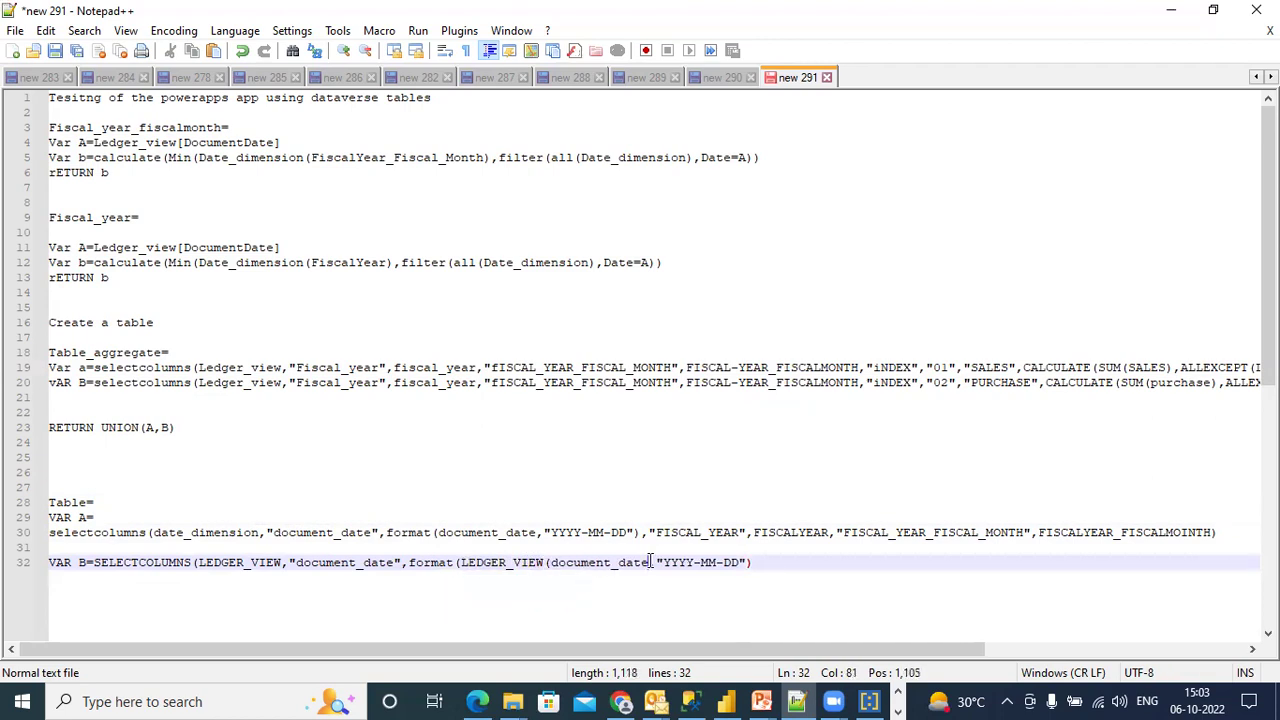
type(")")
Extend the VAR B line with a "sales" column that begins with calculate(sum(sales).
left_click(786, 563)
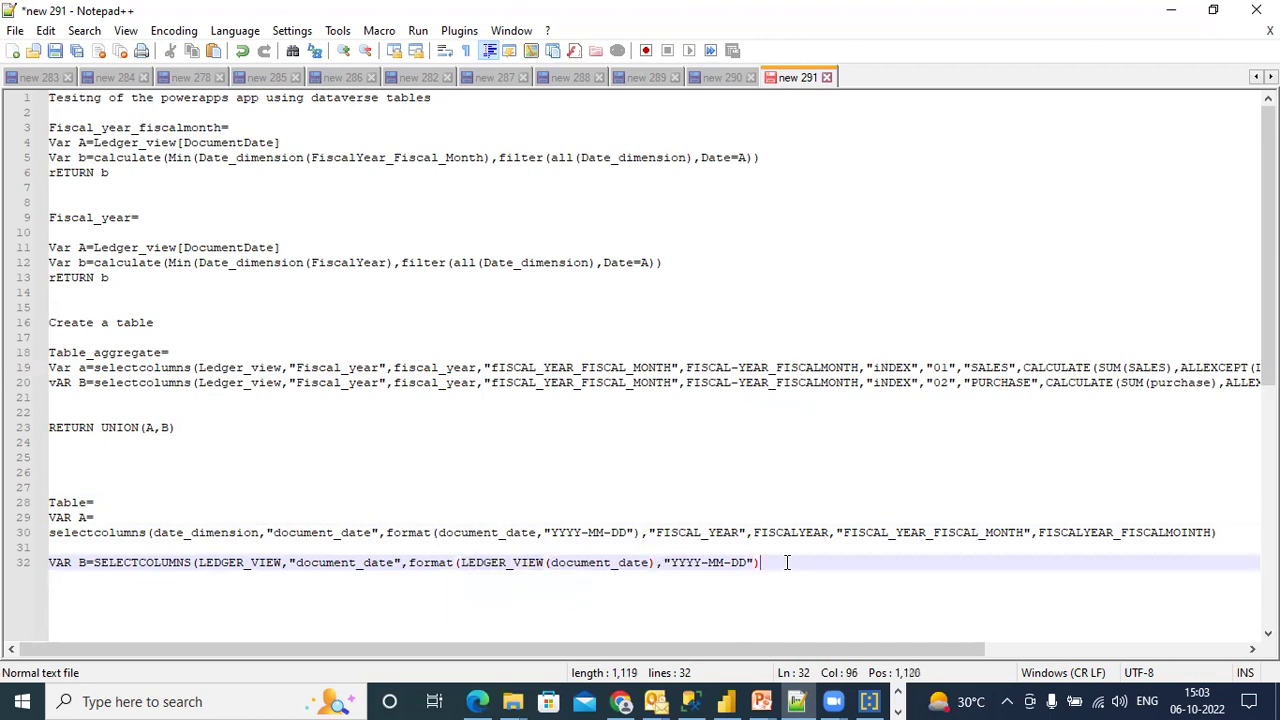
type(",")
type("\"sale")
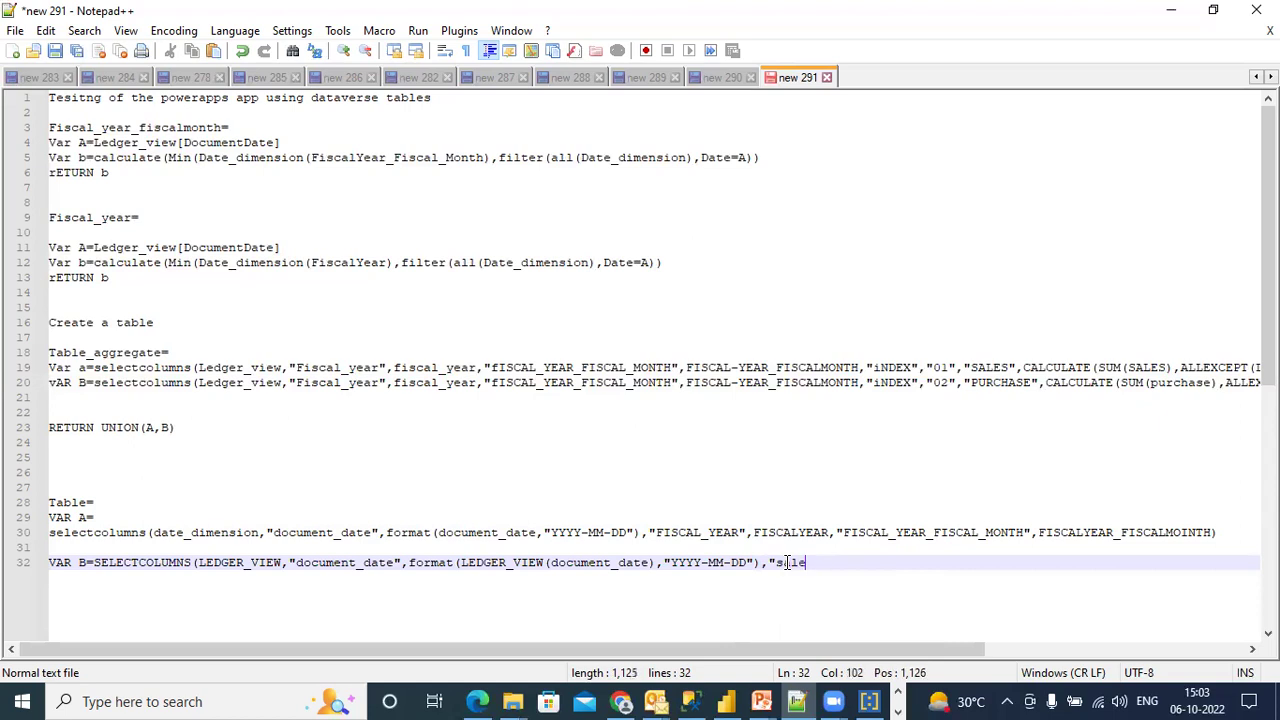
type("s\",")
type("calcu")
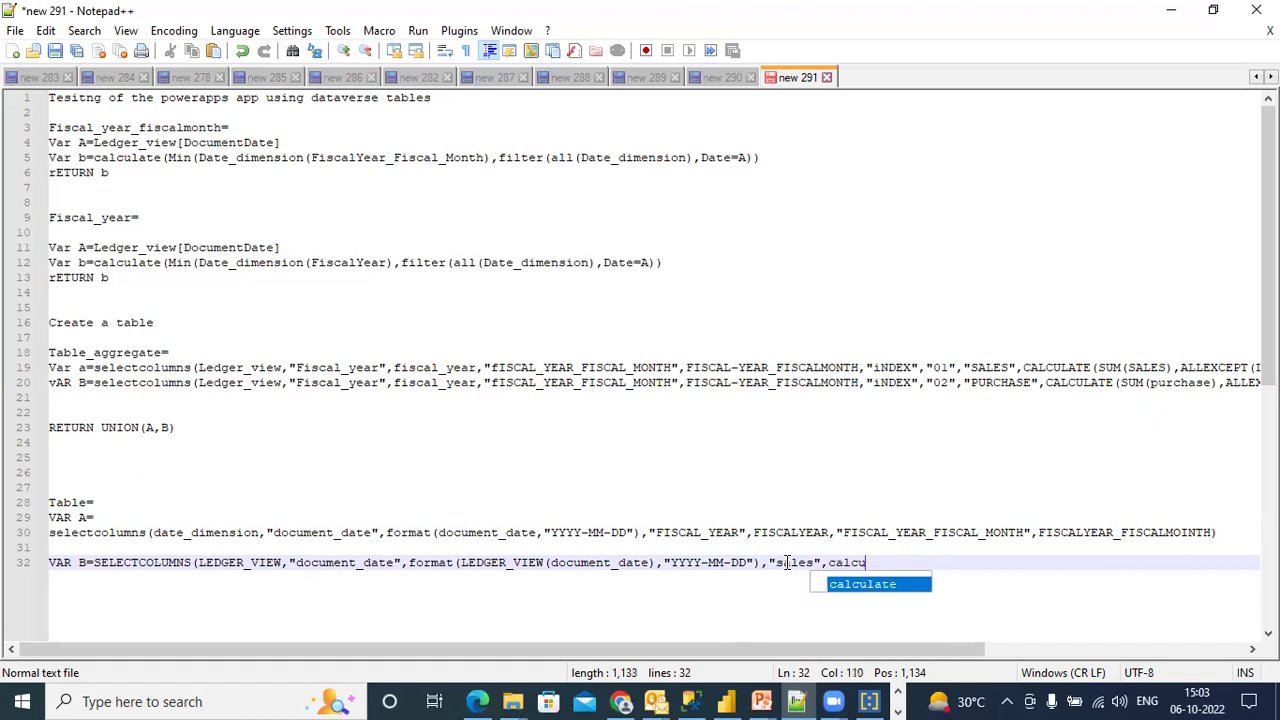
type("late(su")
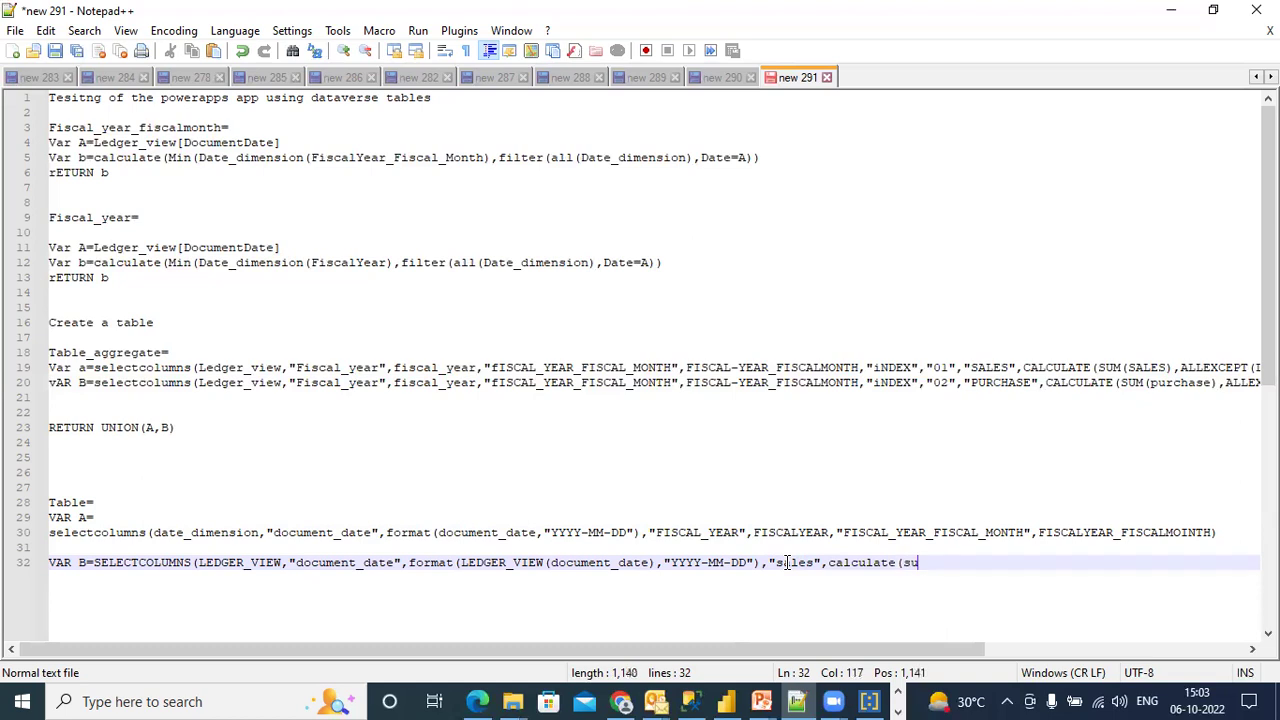
type("m(sales")
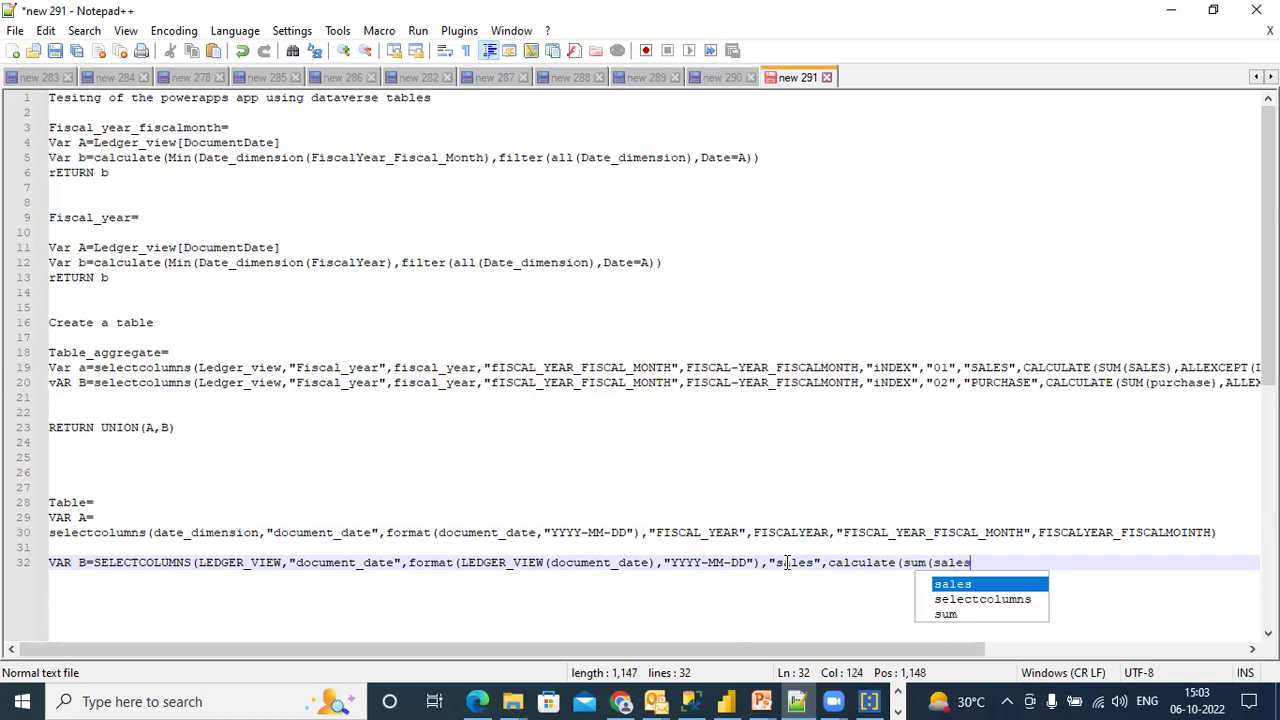
type(")")
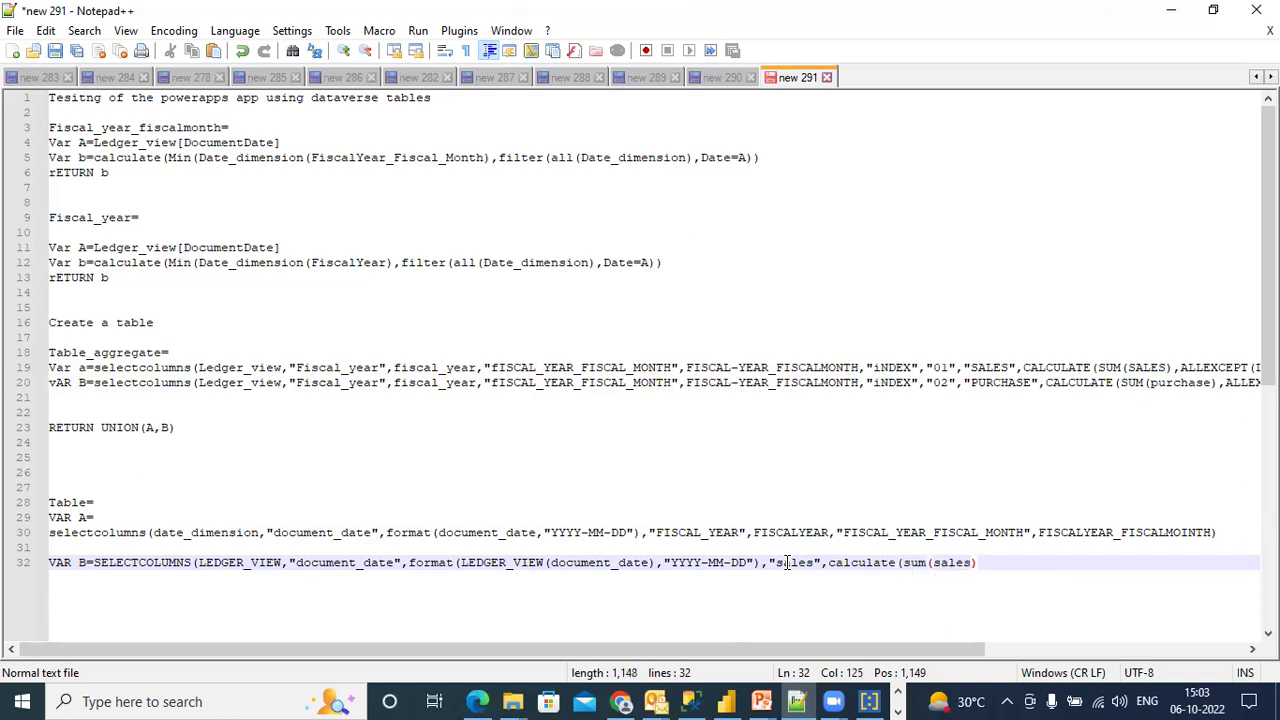
Complete the sales calculation with allexcept(ledger_view,document_date), close all brackets of the VAR B line and begin a new line.
type(",allexcept(ledger_")
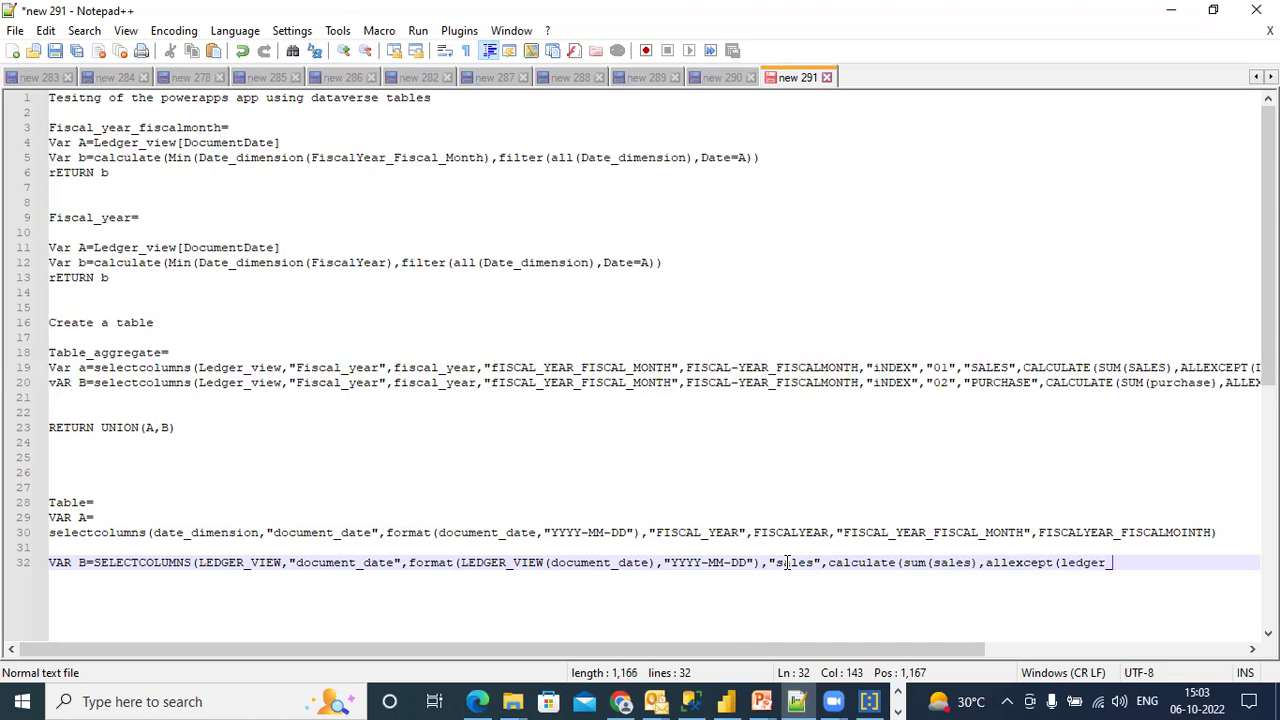
type("view,document")
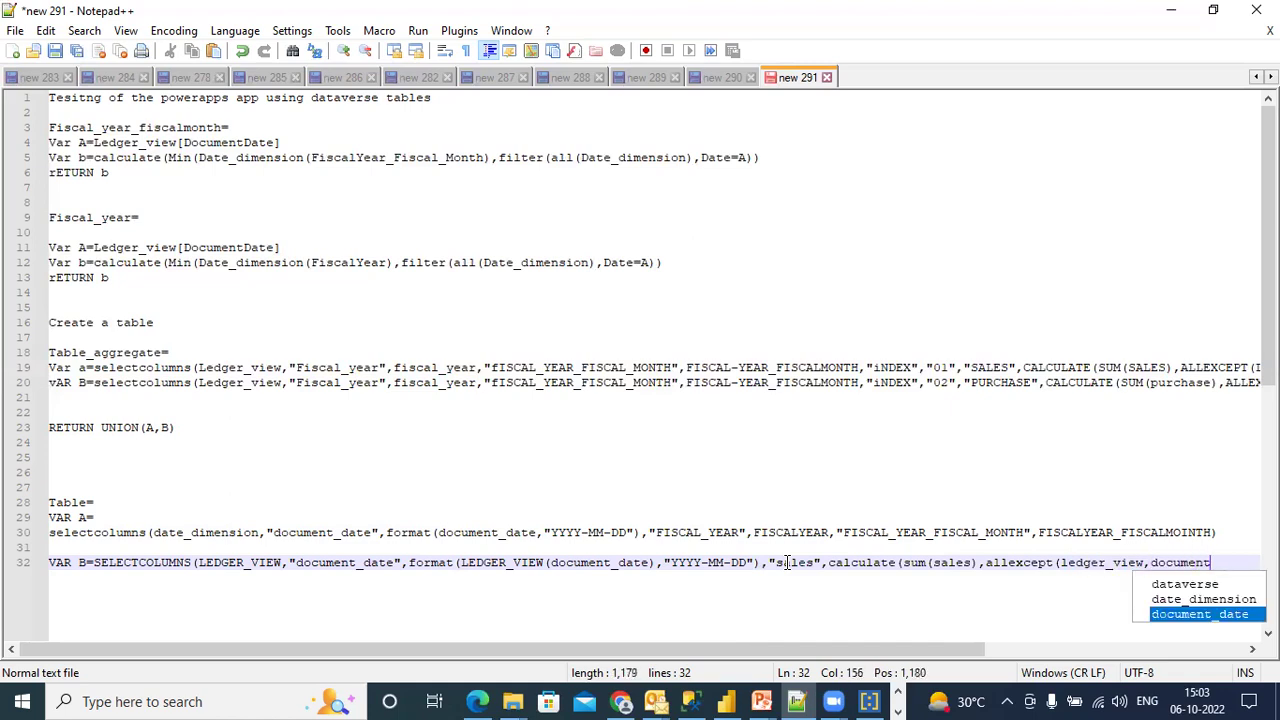
type("_date))")
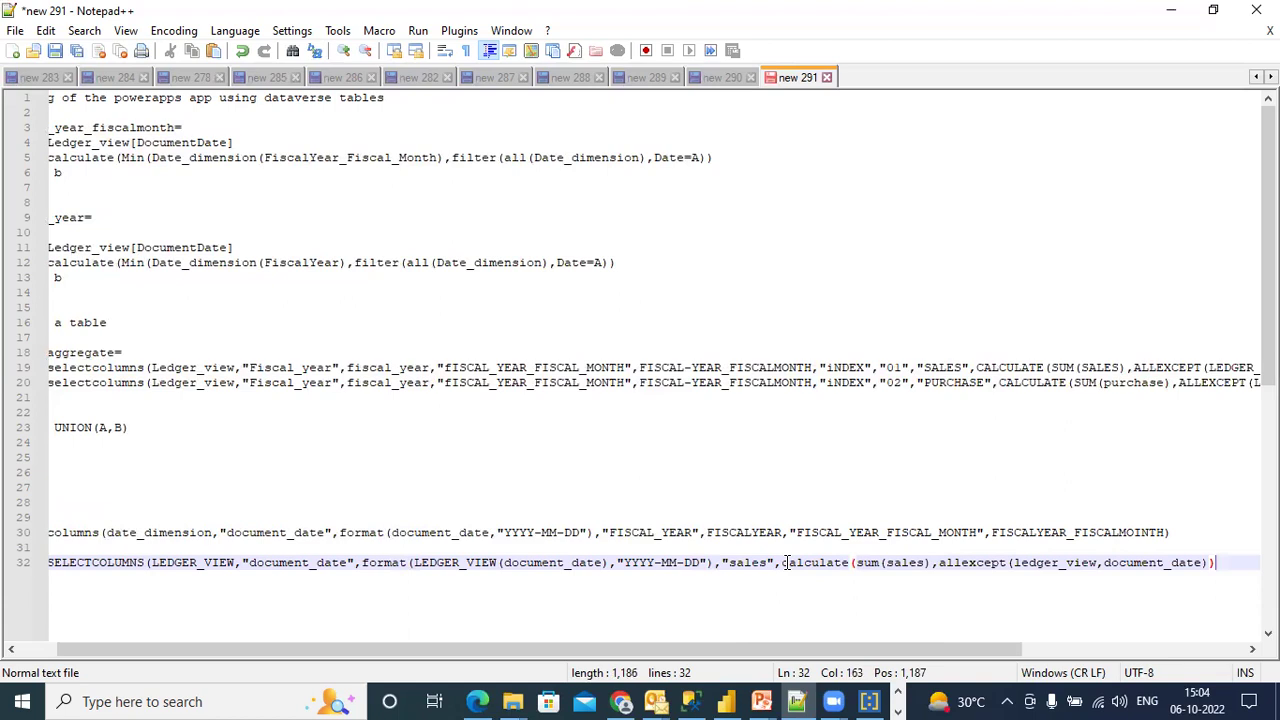
type(")")
key("Return")
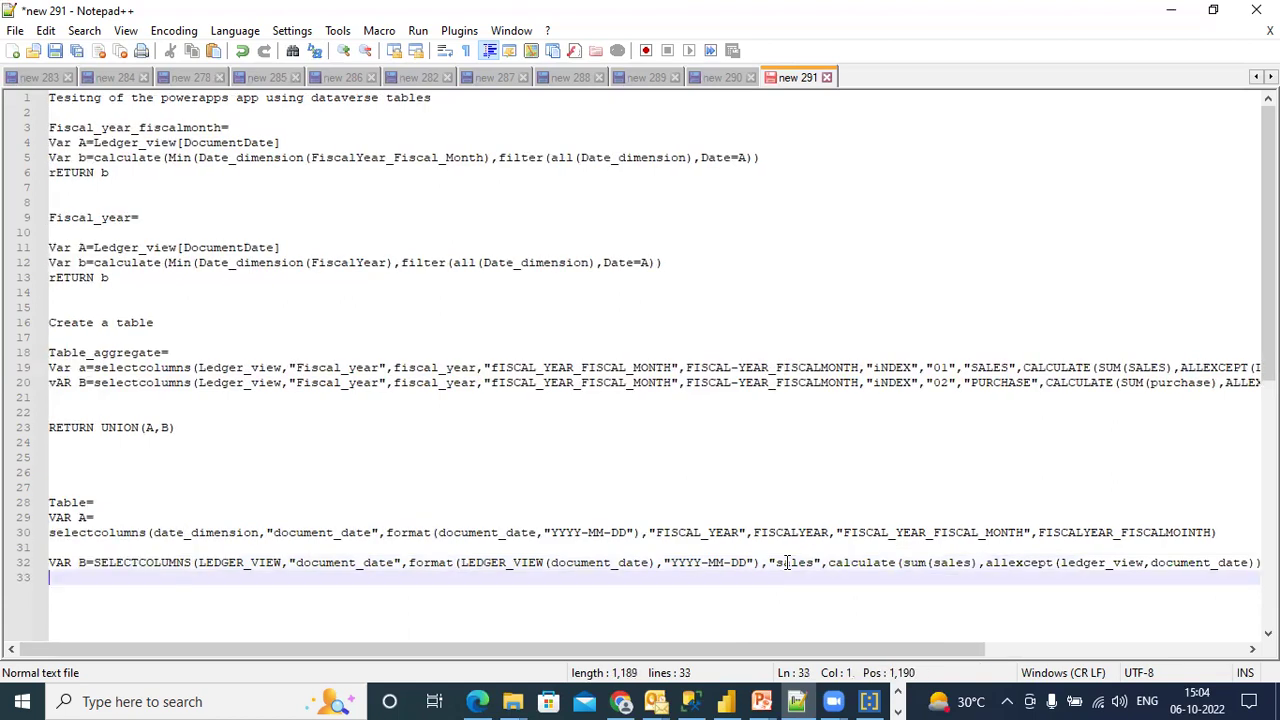
Add the line "var c=naturalinnerjoin(A,B)" below VAR B.
type("var c=natura")
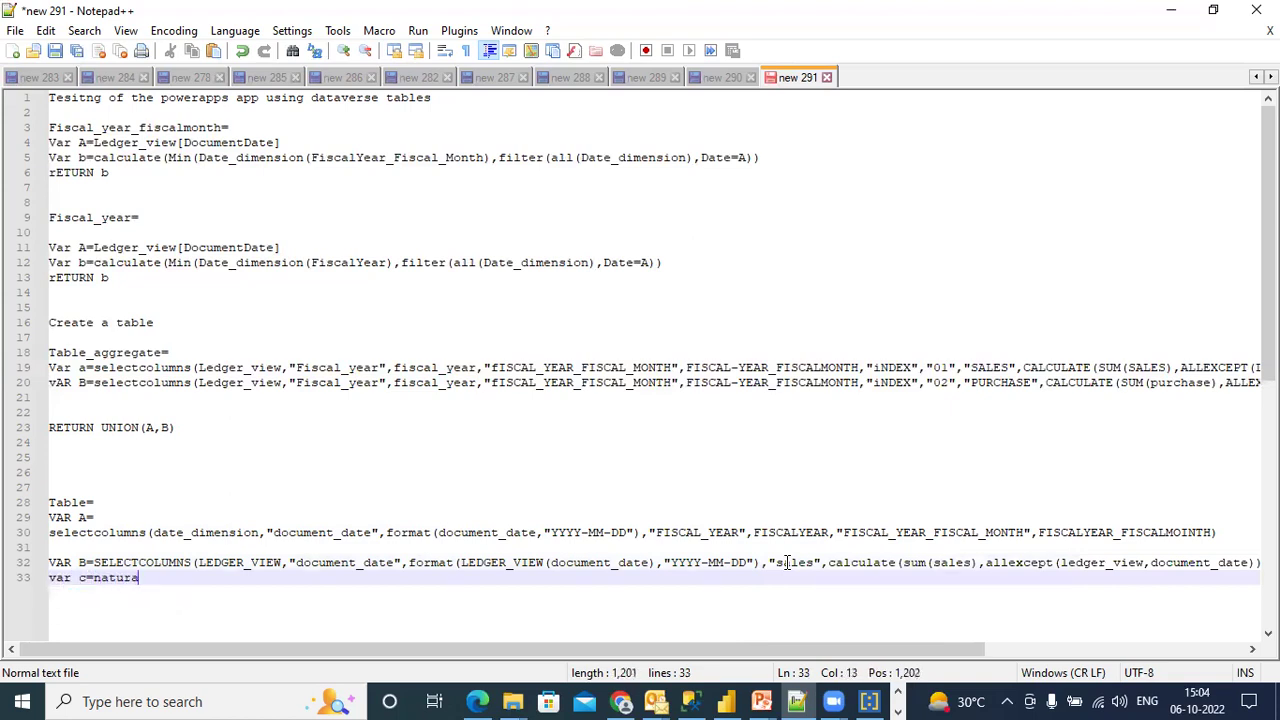
type("linnerjoin(")
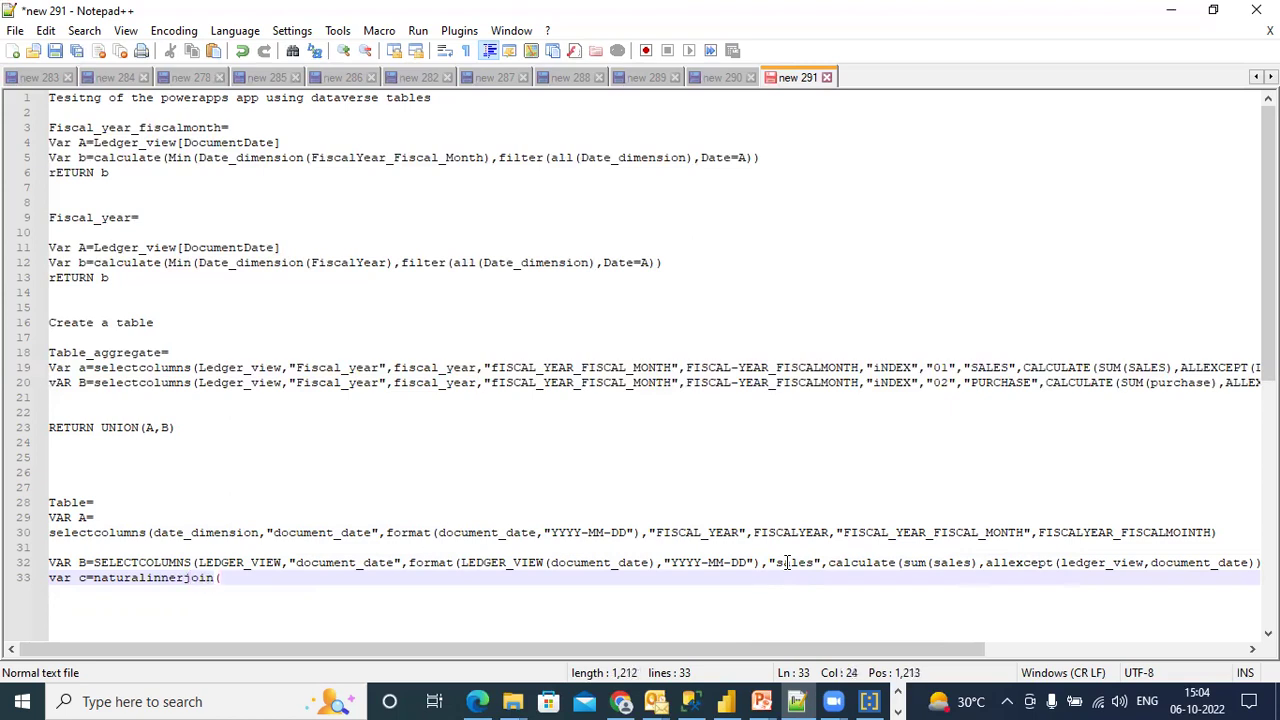
type("A,B)")
left_click(693, 562)
left_click(679, 535)
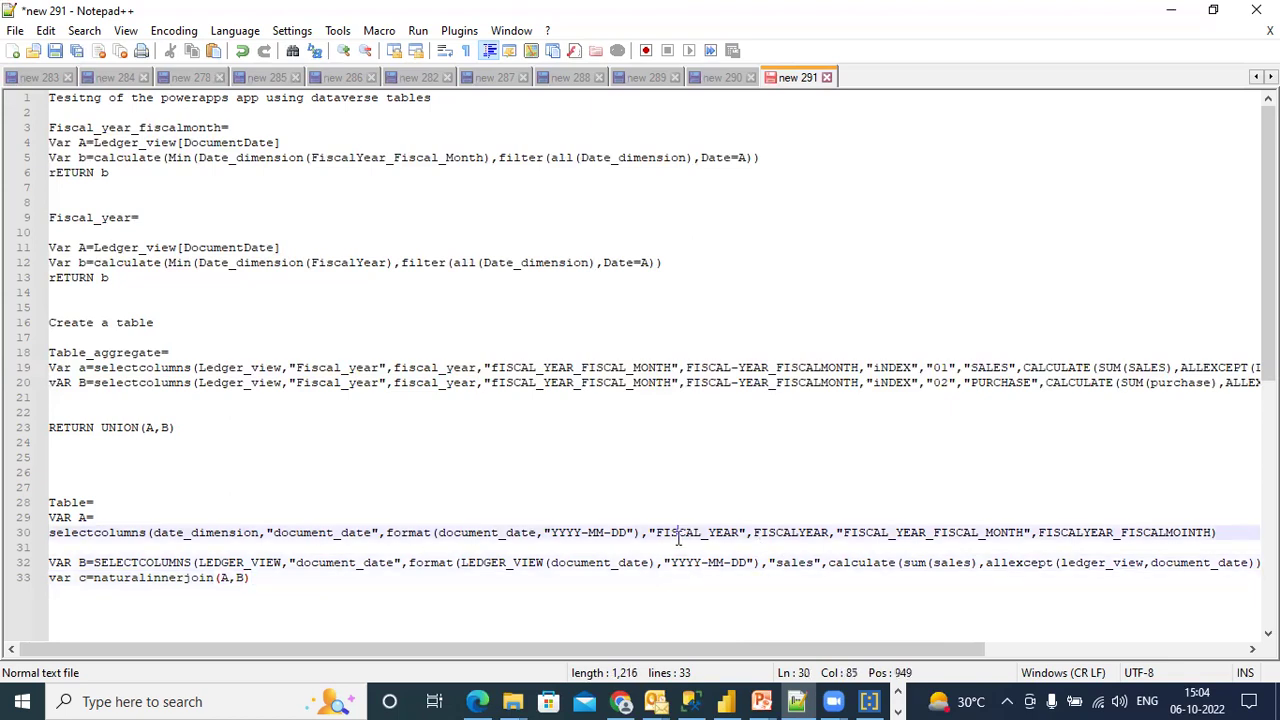
left_click(772, 549)
left_click(951, 563)
left_click(1084, 564)
Switch to Power BI Desktop and look through the fields of the Ledger_view table.
left_click(726, 701)
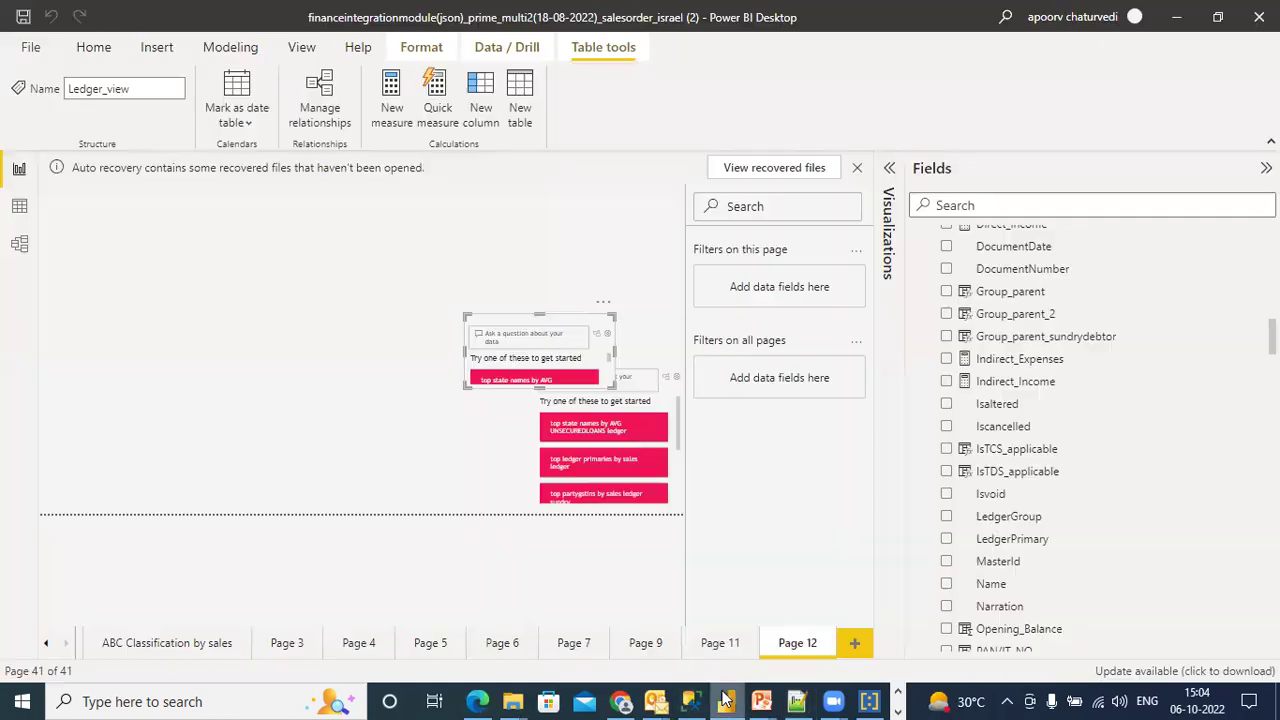
scroll(1098, 397, "up", 5)
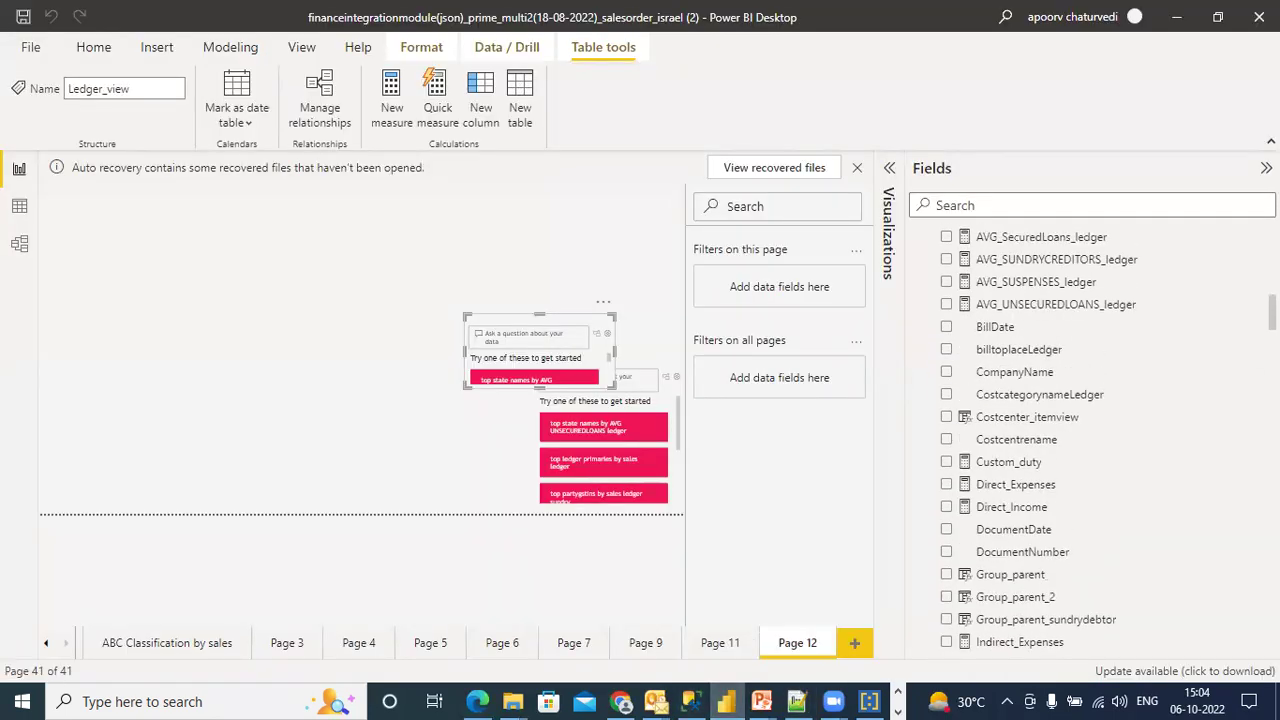
scroll(1090, 440, "up", 3)
scroll(1090, 440, "down", 10)
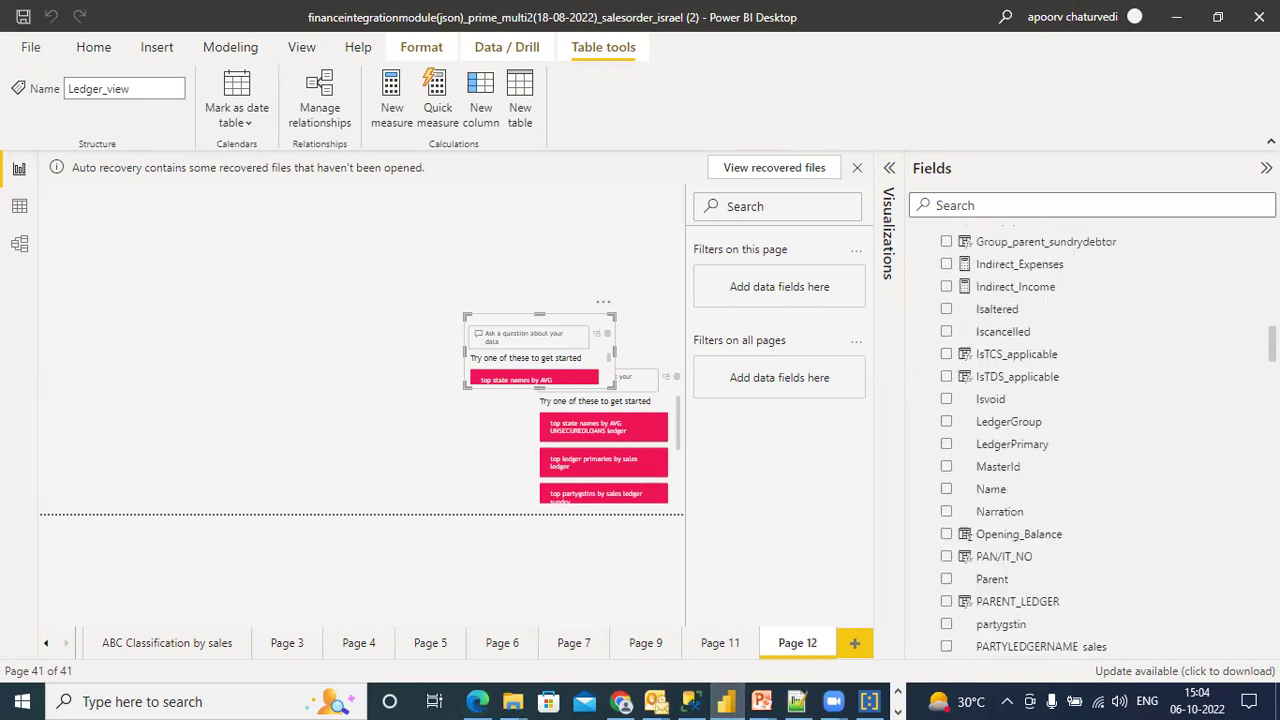
scroll(1090, 440, "down", 6)
scroll(1090, 440, "up", 6)
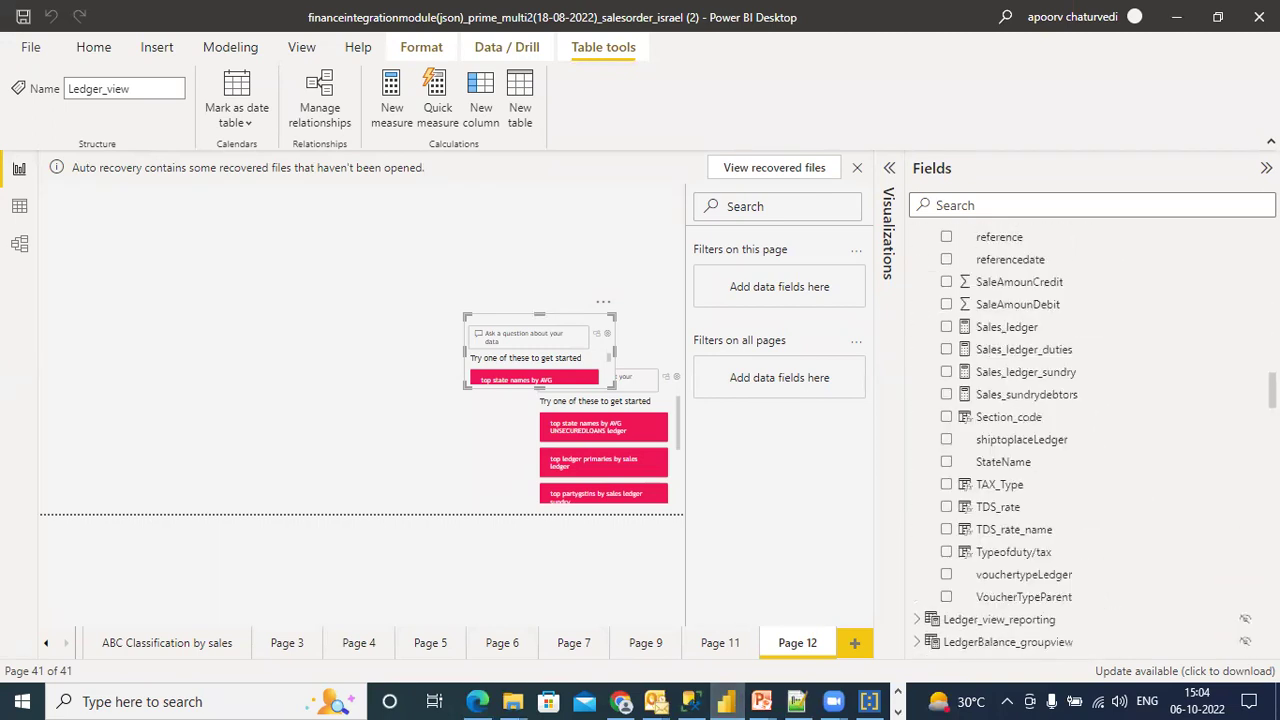
scroll(1090, 440, "up", 6)
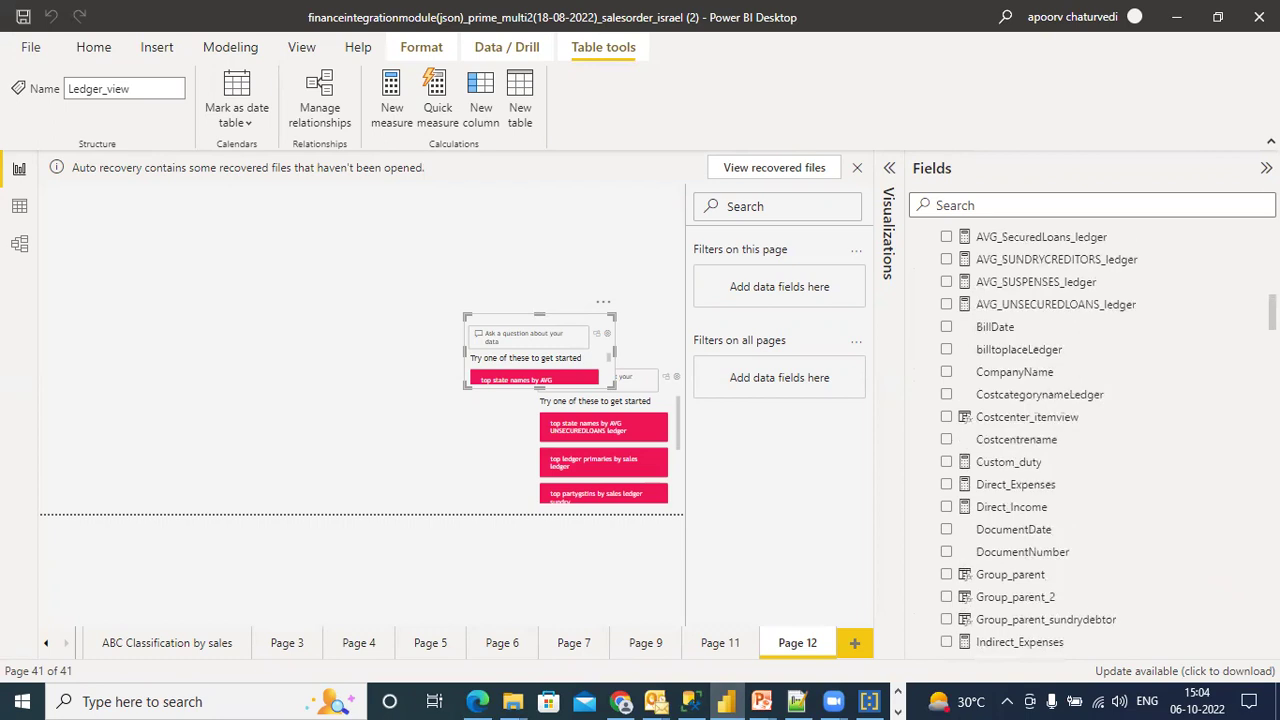
Remove both Q&A visuals from the Page 12 report canvas.
left_click(603, 301)
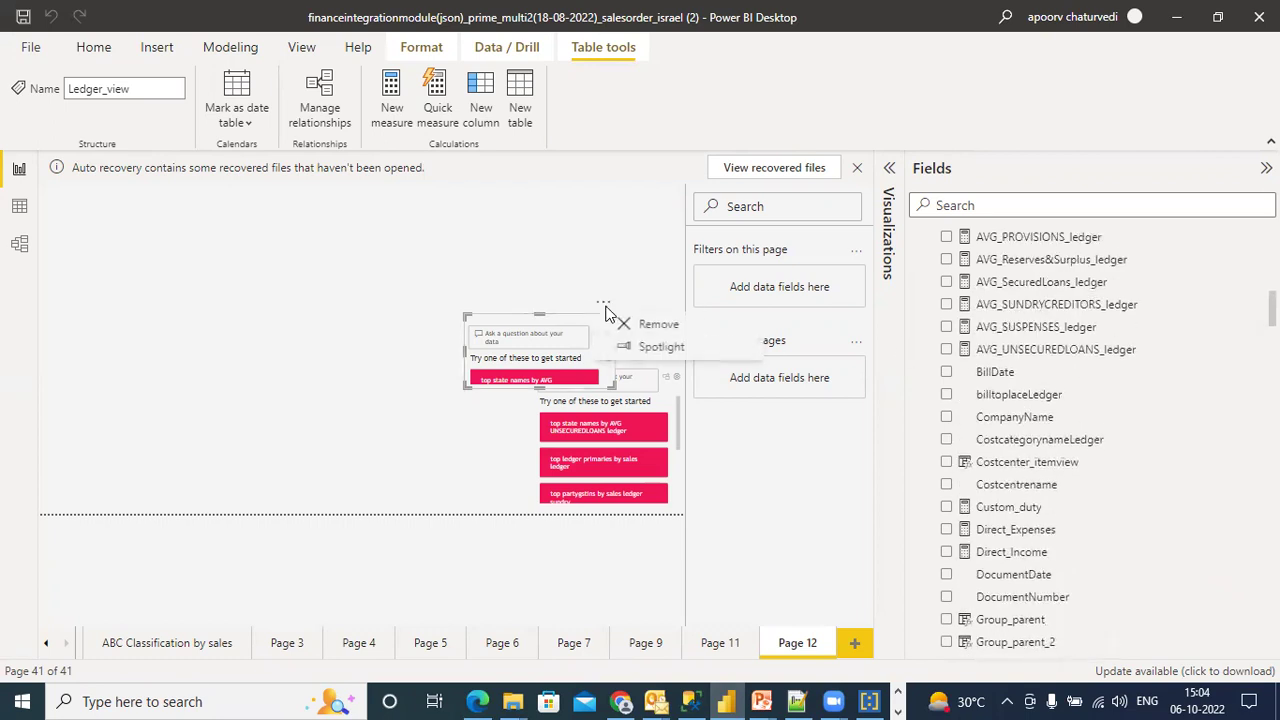
left_click(619, 326)
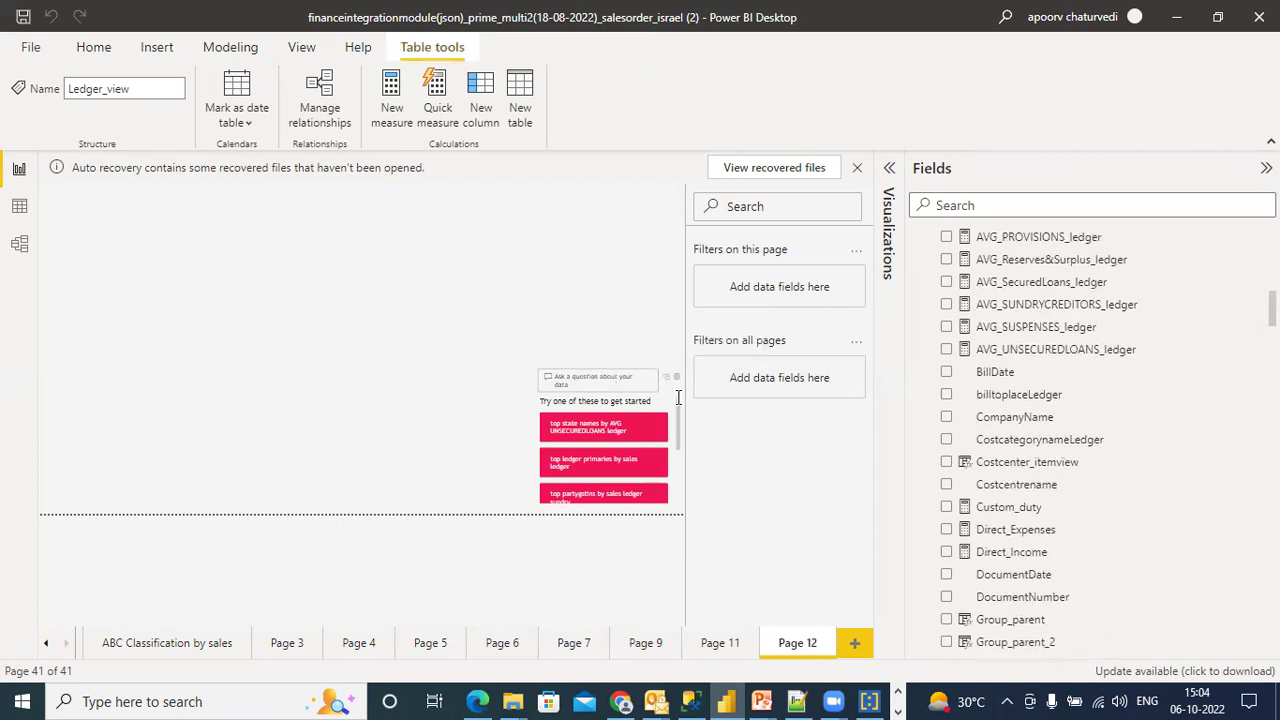
left_click(678, 397)
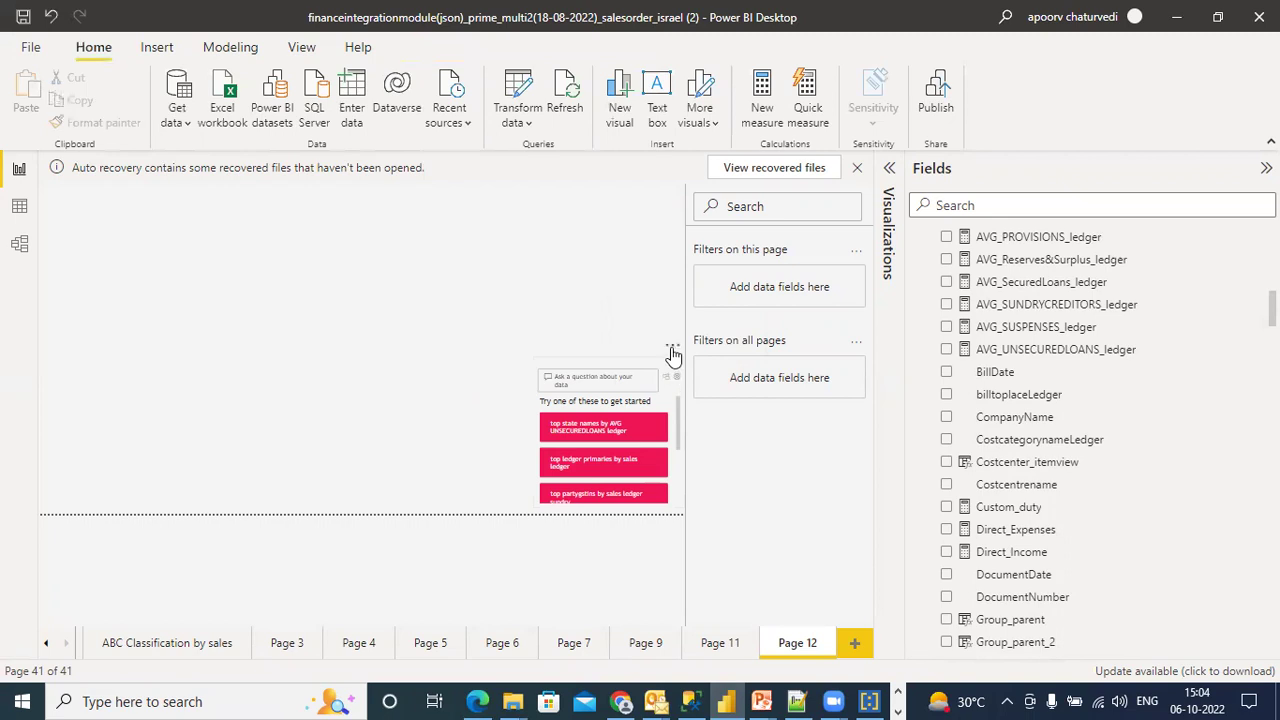
left_click(673, 355)
left_click(690, 367)
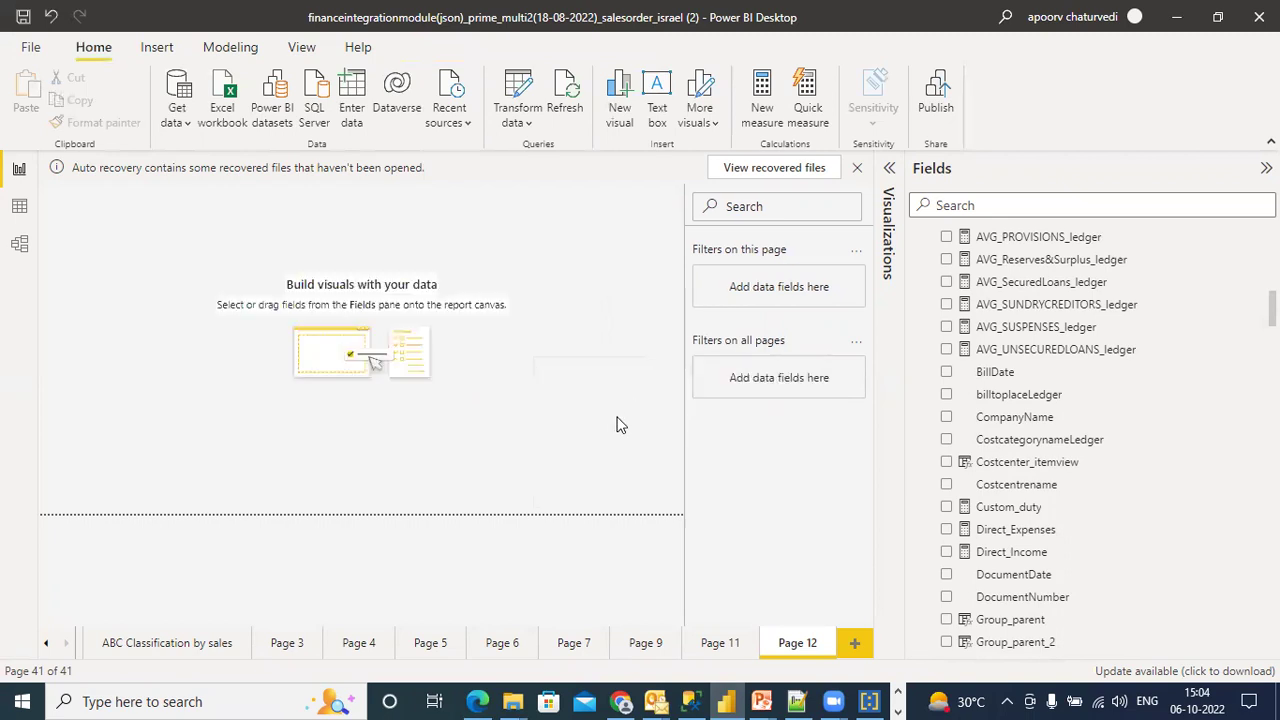